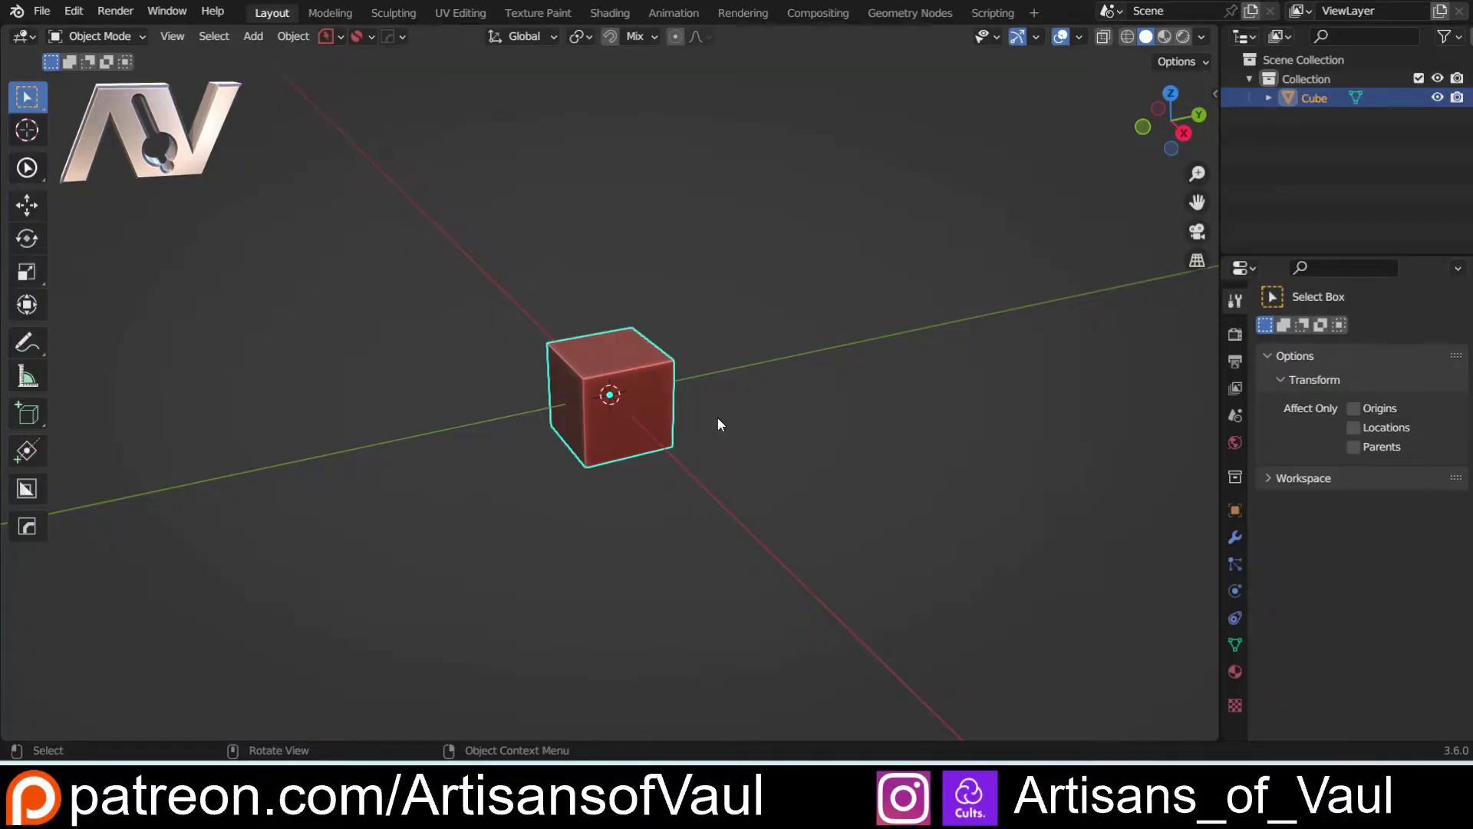
Move the cube along the X axis, away from the world origin
middle_drag(718, 425, 935, 421)
key(g)
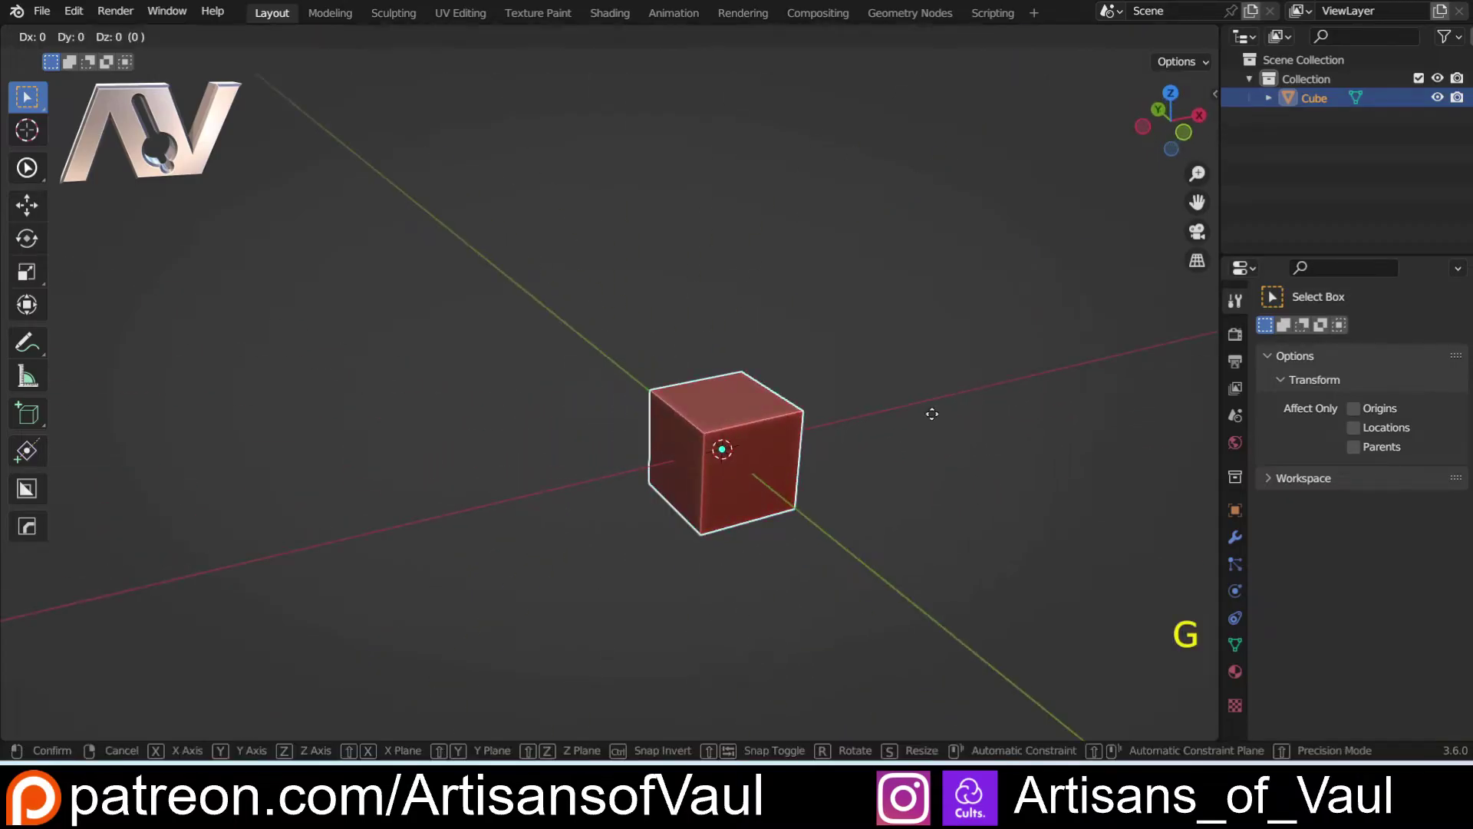
key(x)
click(600, 433)
shift+middle_drag(600, 433, 775, 338)
Flatten the cube along Z to a scale of about 0.27 and apply its object transform
key(s)
key(z)
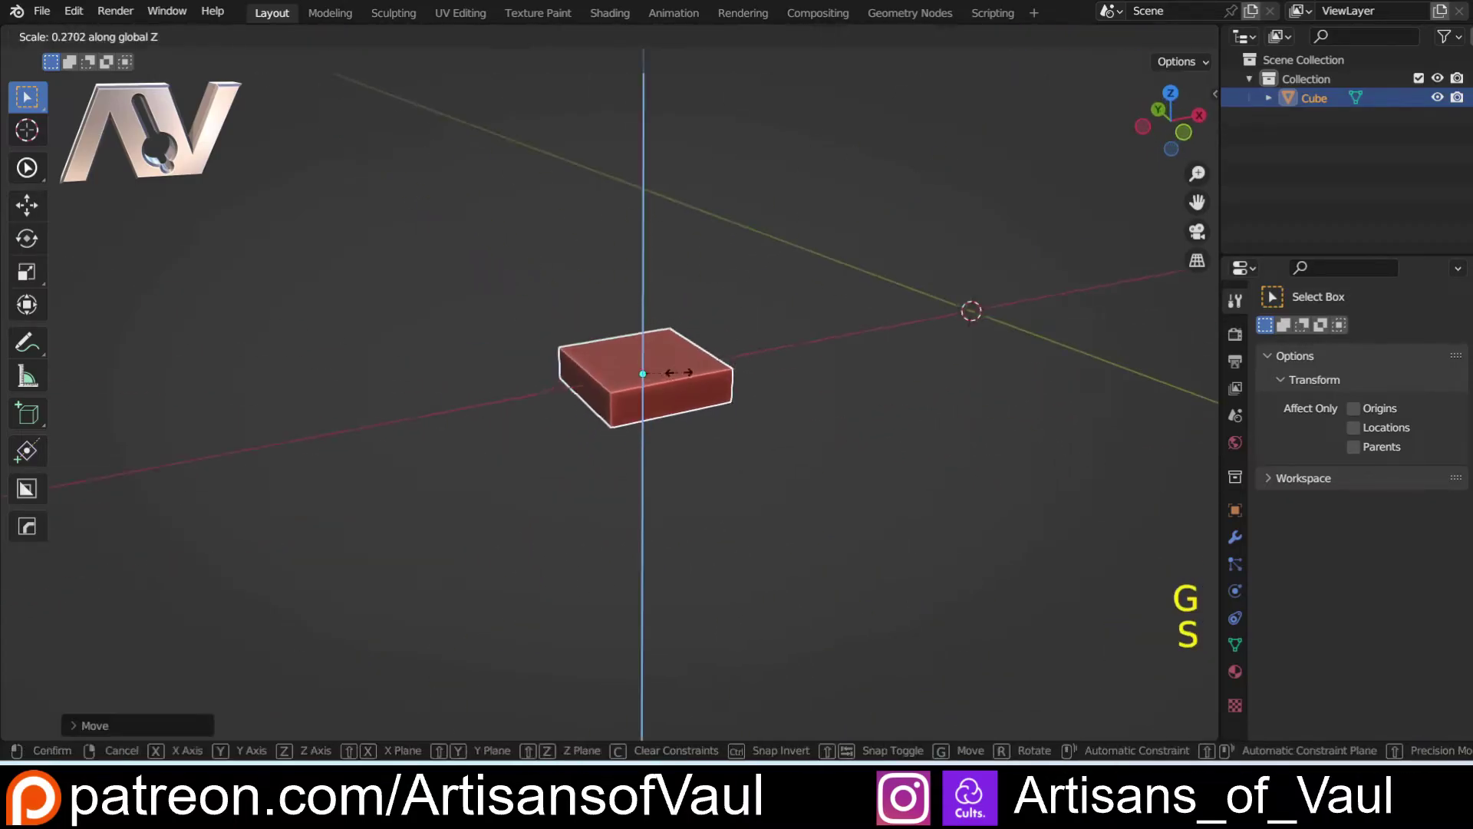
click(679, 373)
key(ctrl+a)
click(647, 399)
In edge edit mode, add five evenly spaced, unslid loop cuts across the flattened box in one direction
shift+middle_drag(646, 403, 641, 446)
scroll(642, 447, up, 4)
middle_drag(642, 447, 654, 444)
key(Tab)
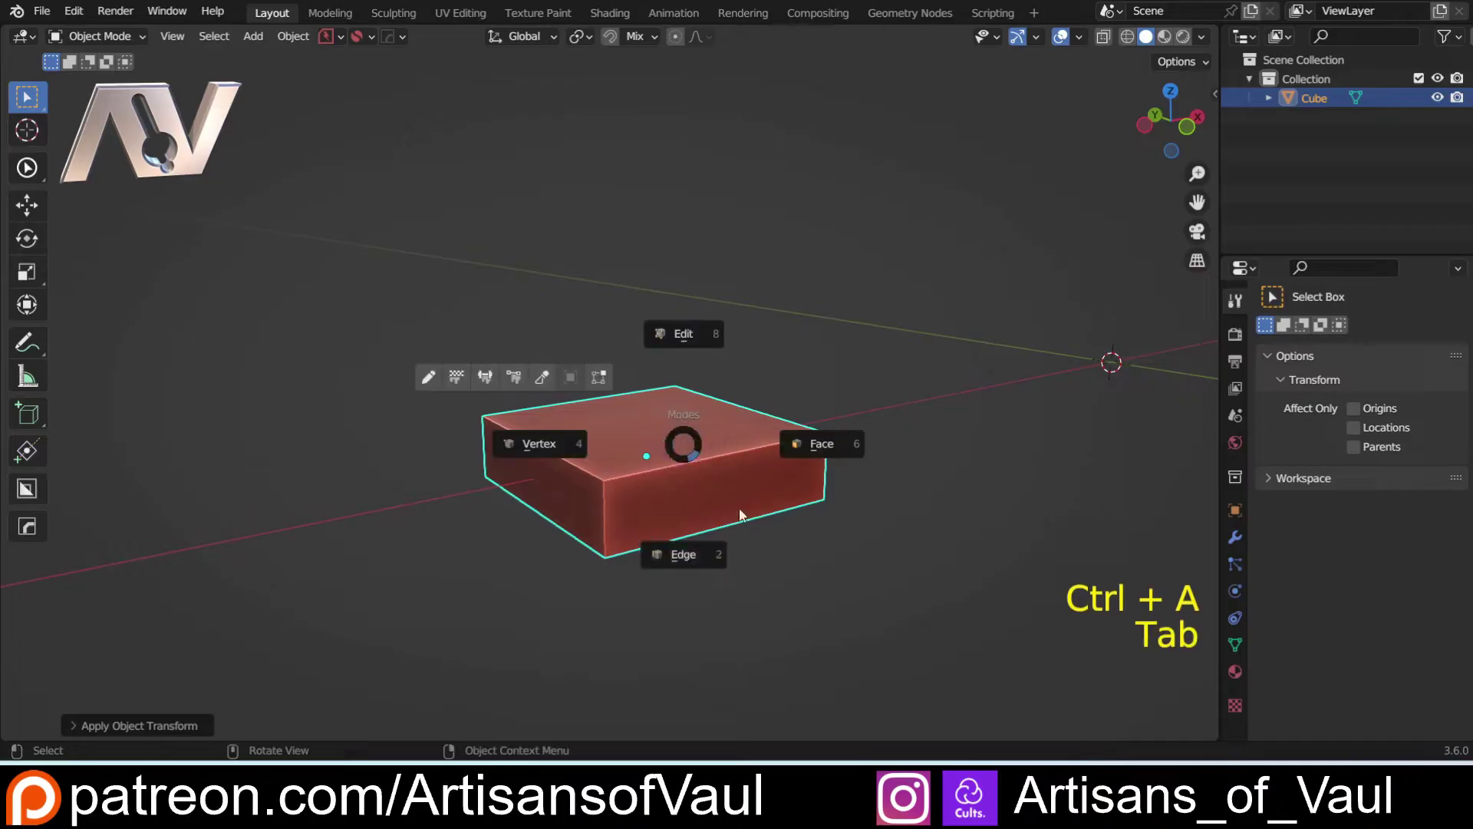
click(672, 495)
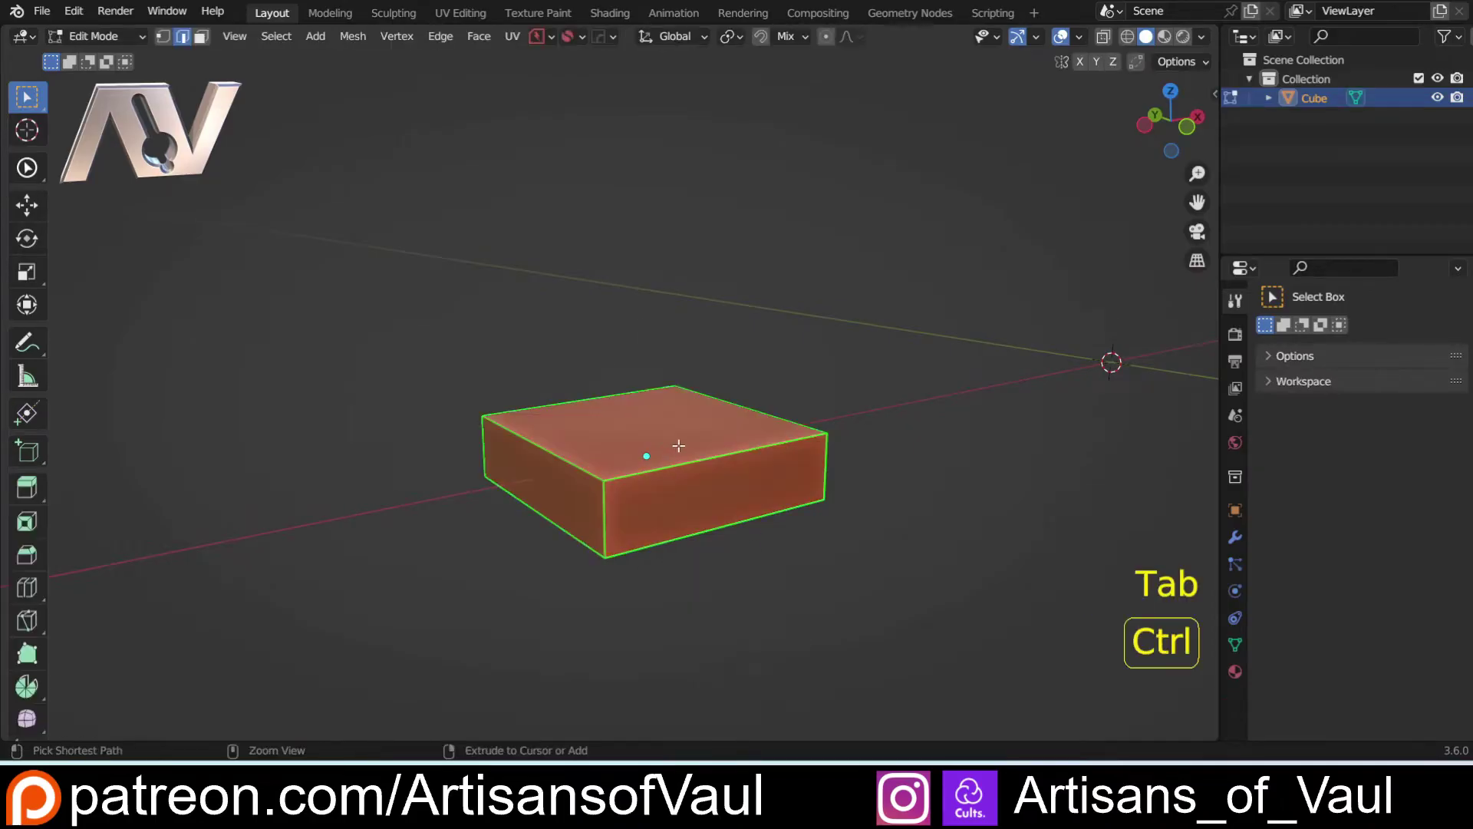
key(ctrl+r)
scroll(679, 446, up, 3)
scroll(679, 446, up, 1)
click(677, 448)
right_click(674, 450)
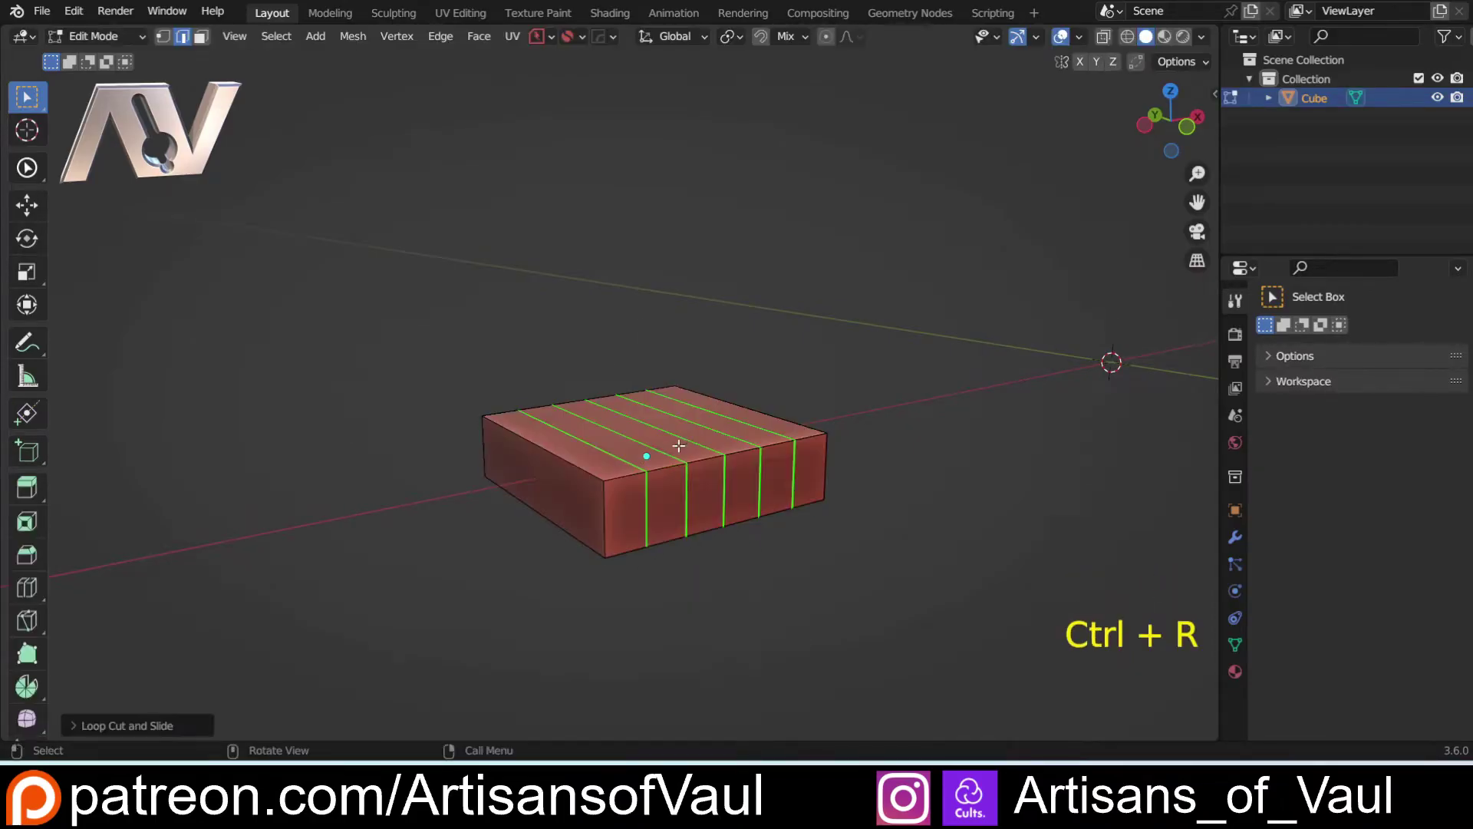
Add five evenly spaced loop cuts in the perpendicular direction so the box's top face becomes a 6 by 6 grid
middle_drag(675, 451, 652, 438)
key(ctrl+r)
click(555, 458)
right_click(555, 458)
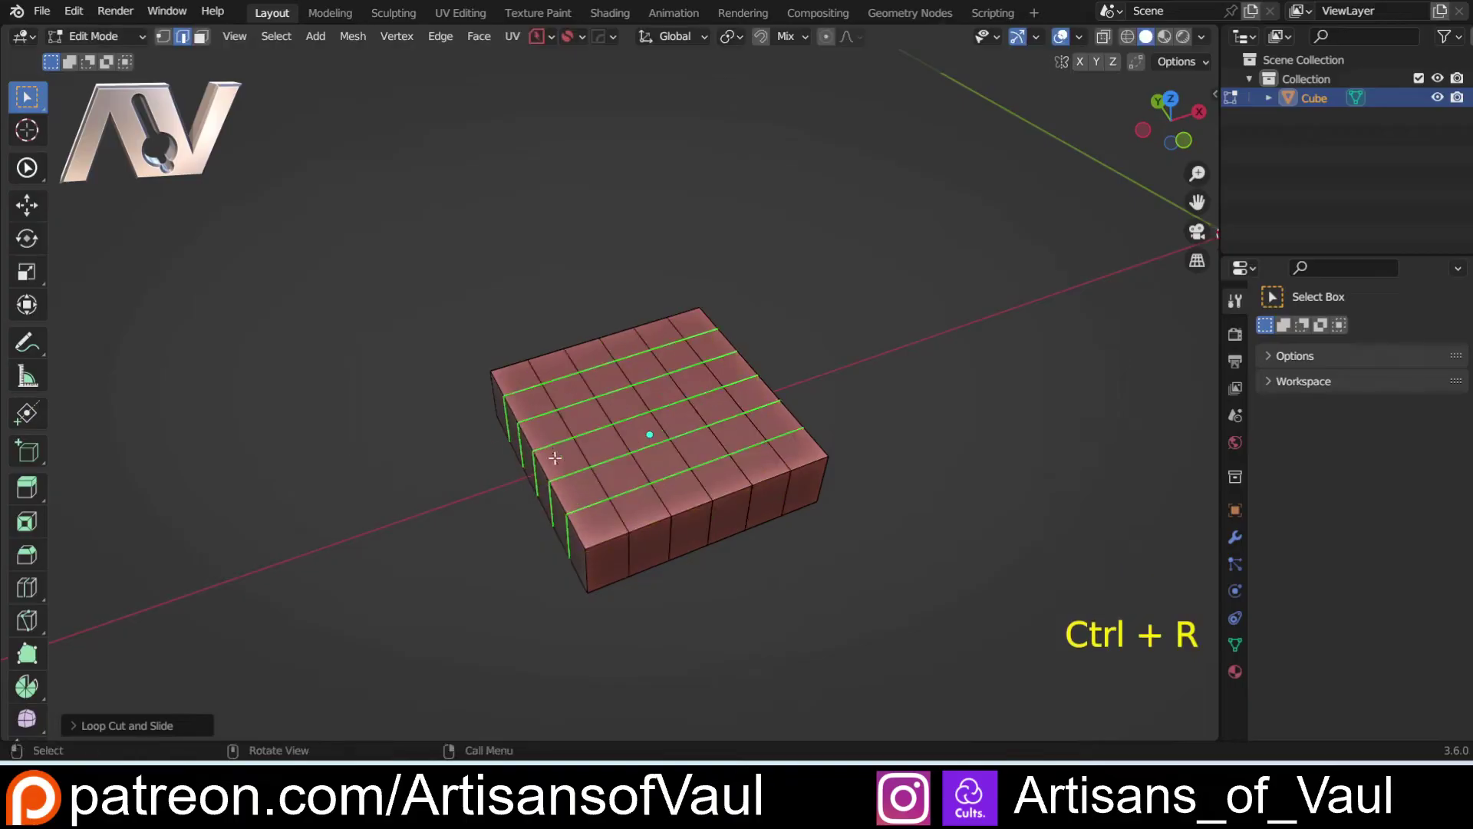
Select the inner 5 by 5 block of vertices on the box's top face, working in top view
middle_drag(707, 513, 648, 552)
shift+middle_drag(832, 306, 737, 377)
key(Tab)
click(649, 381)
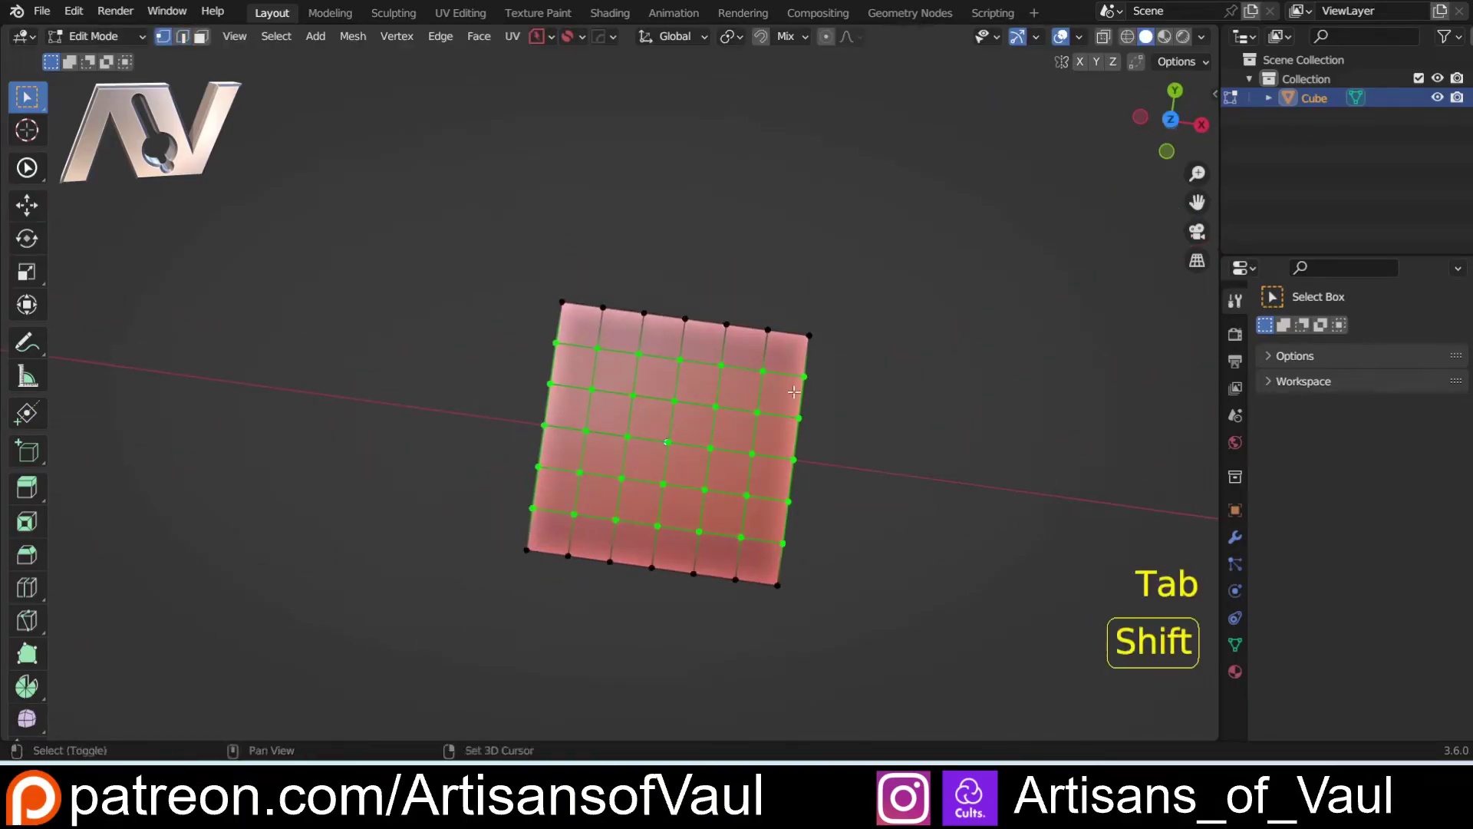
click(1170, 120)
drag(583, 344, 775, 537)
Shape the selected vertices into a circle with LoopTools, using the Best fit method with Flatten and Regular enabled
key(n)
click(1210, 136)
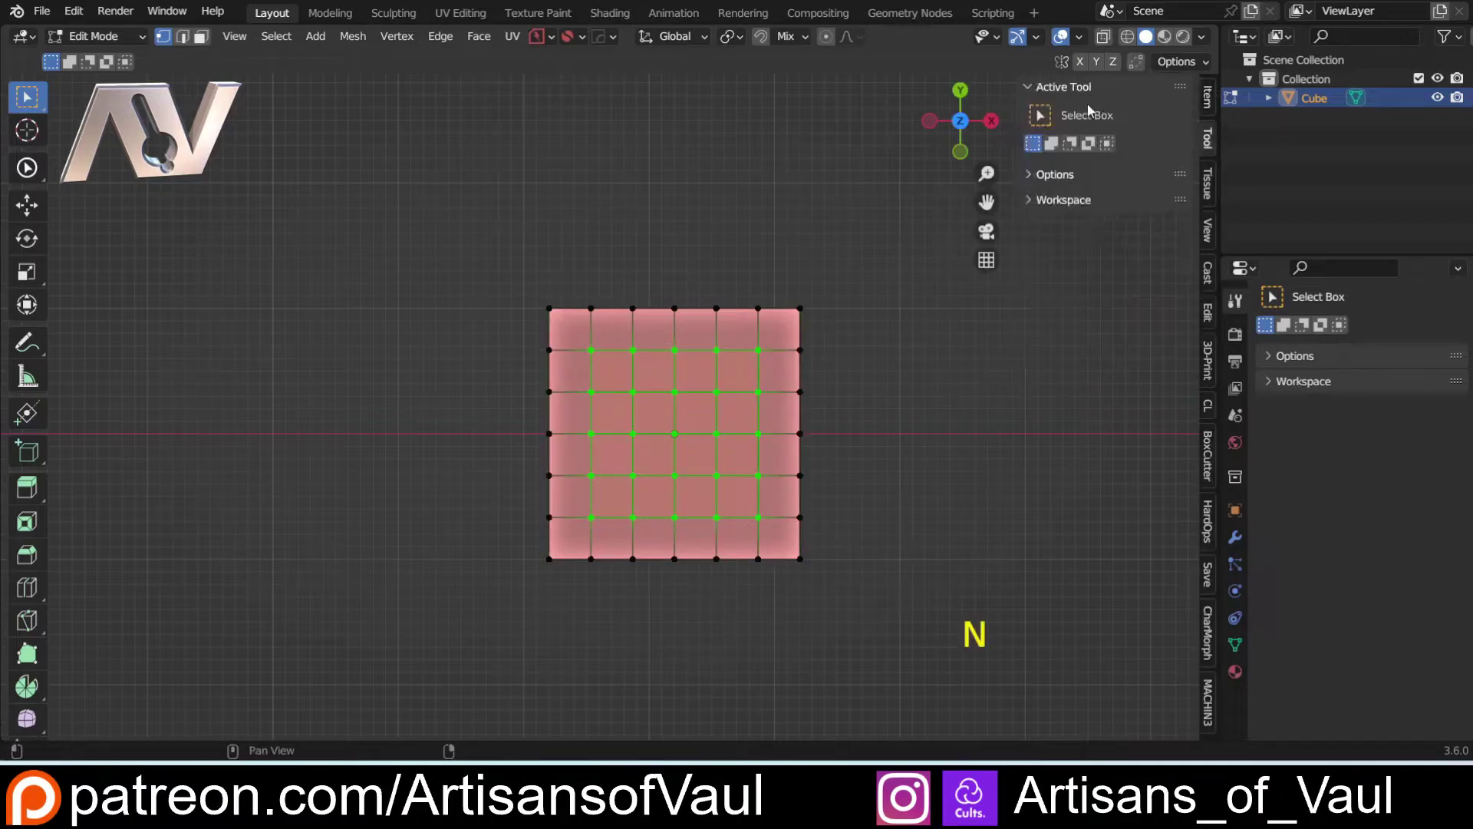
click(1208, 313)
click(1035, 90)
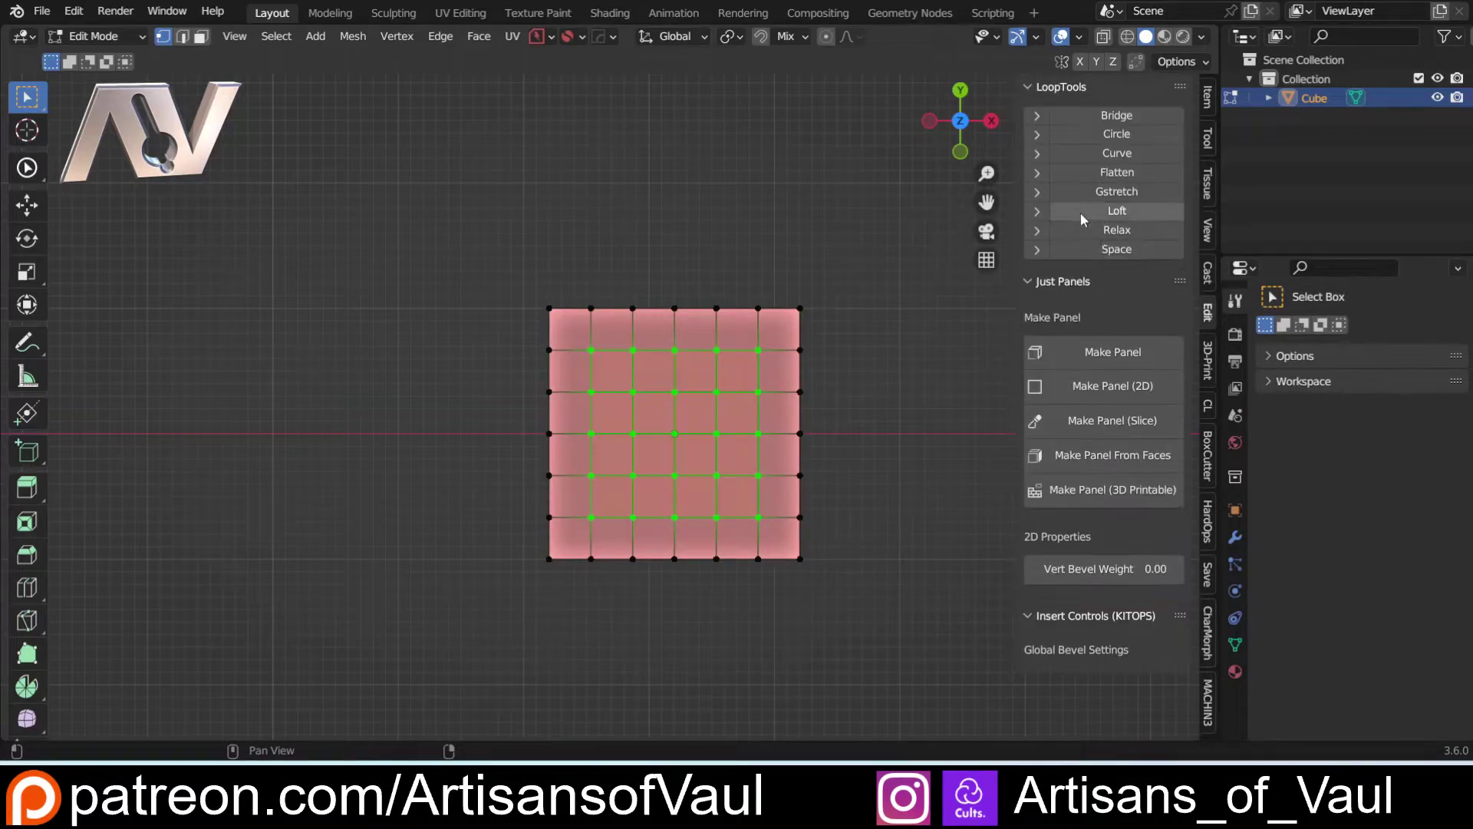
click(1035, 133)
click(1117, 133)
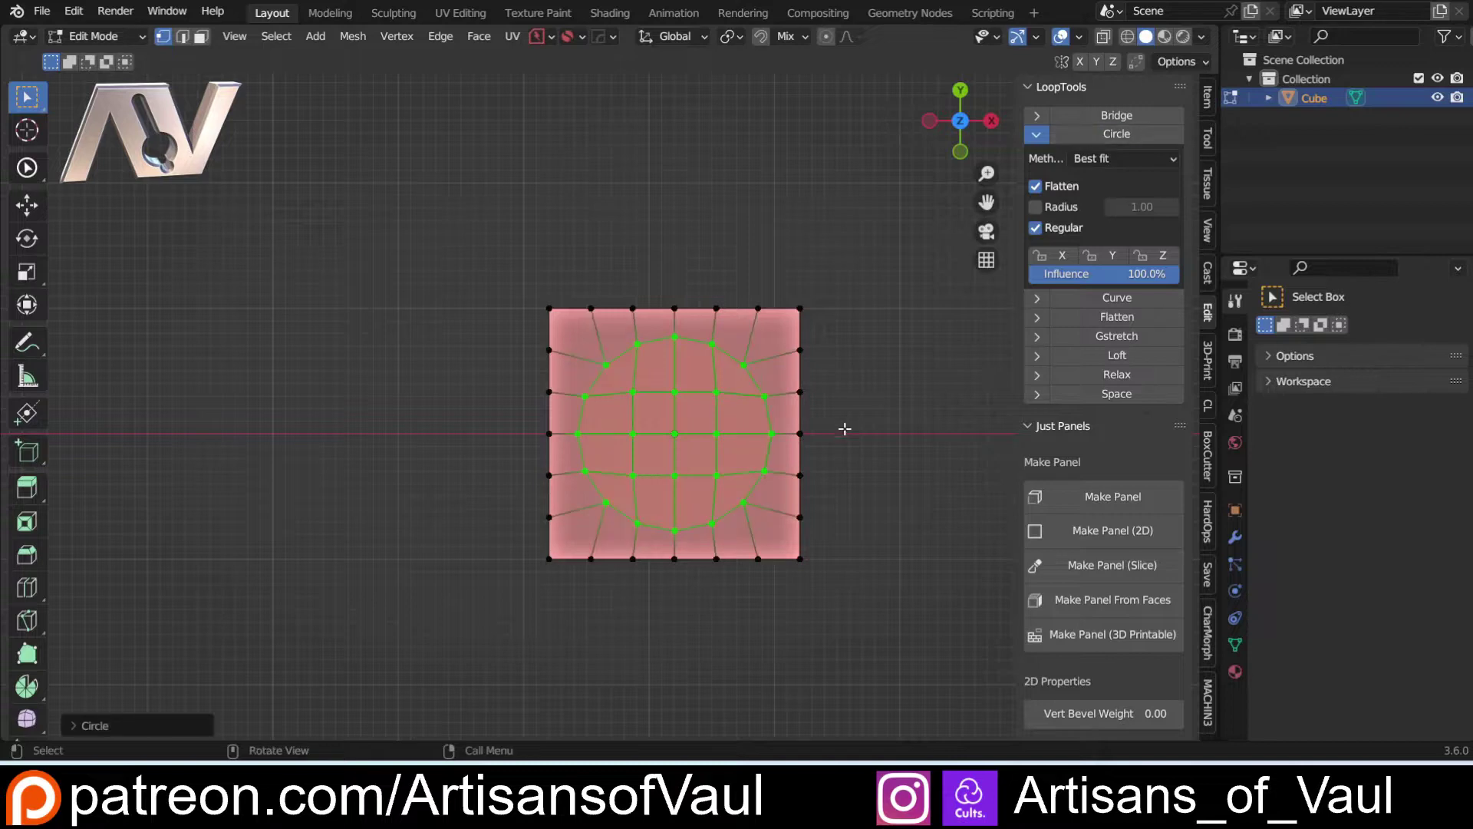
Extrude the circular region upward and scale its top down to form a tapered boss
scroll(859, 438, up, 2)
middle_drag(934, 439, 845, 328)
key(e)
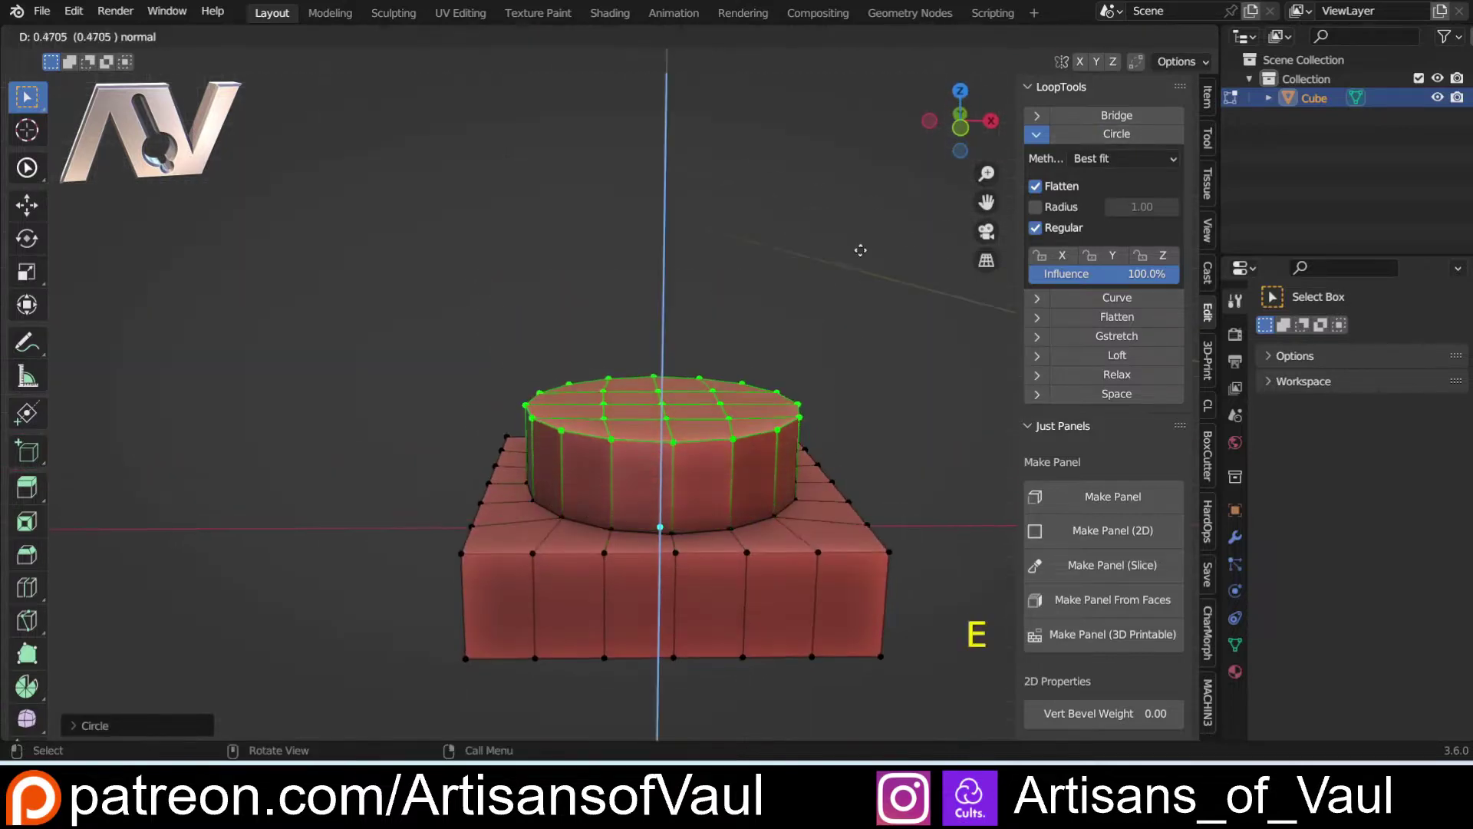
click(925, 318)
key(s)
click(914, 369)
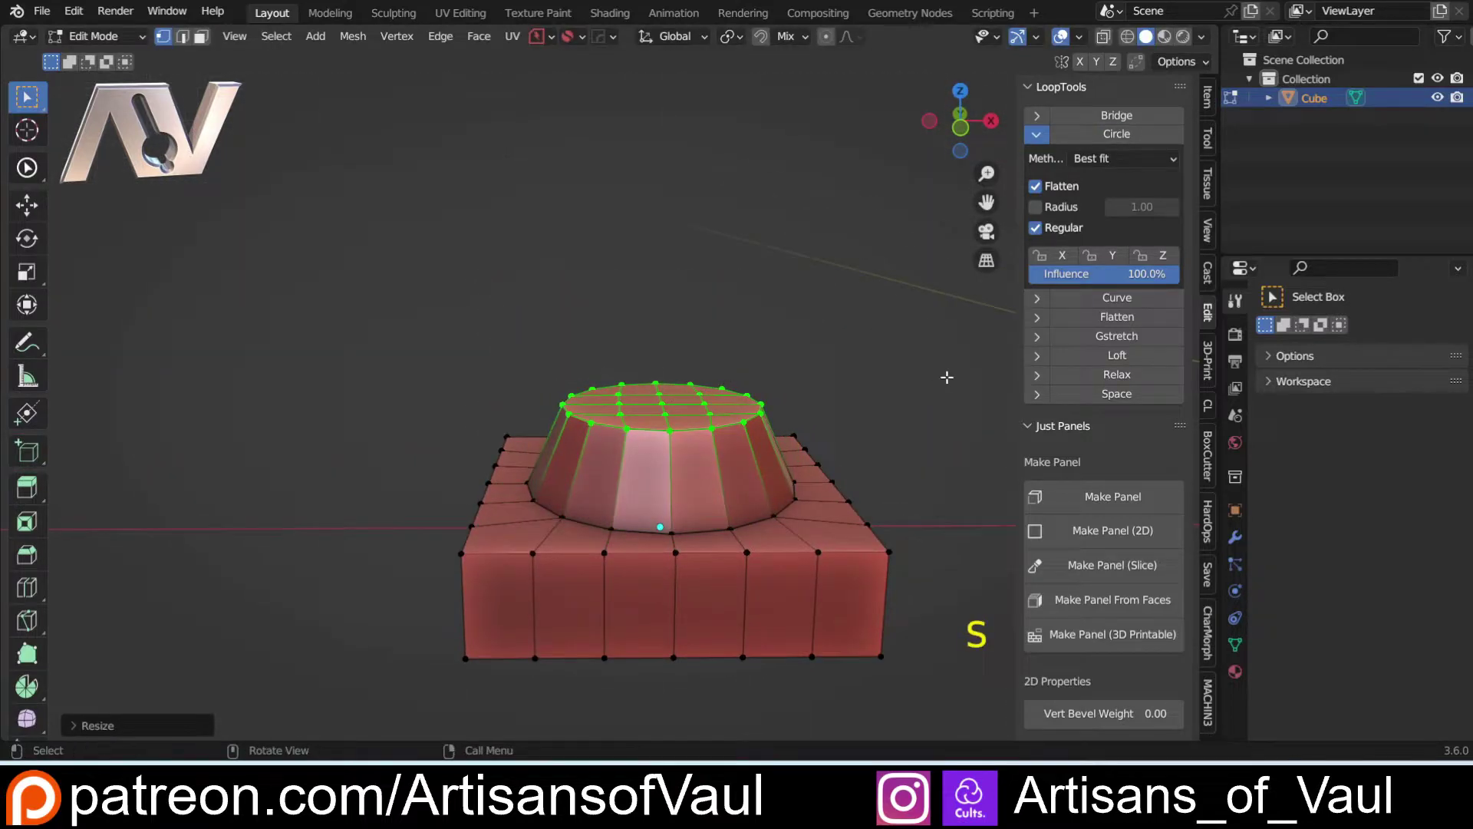
Inset the top of the boss and extrude the inner region downward into a recess
key(i)
click(926, 379)
key(e)
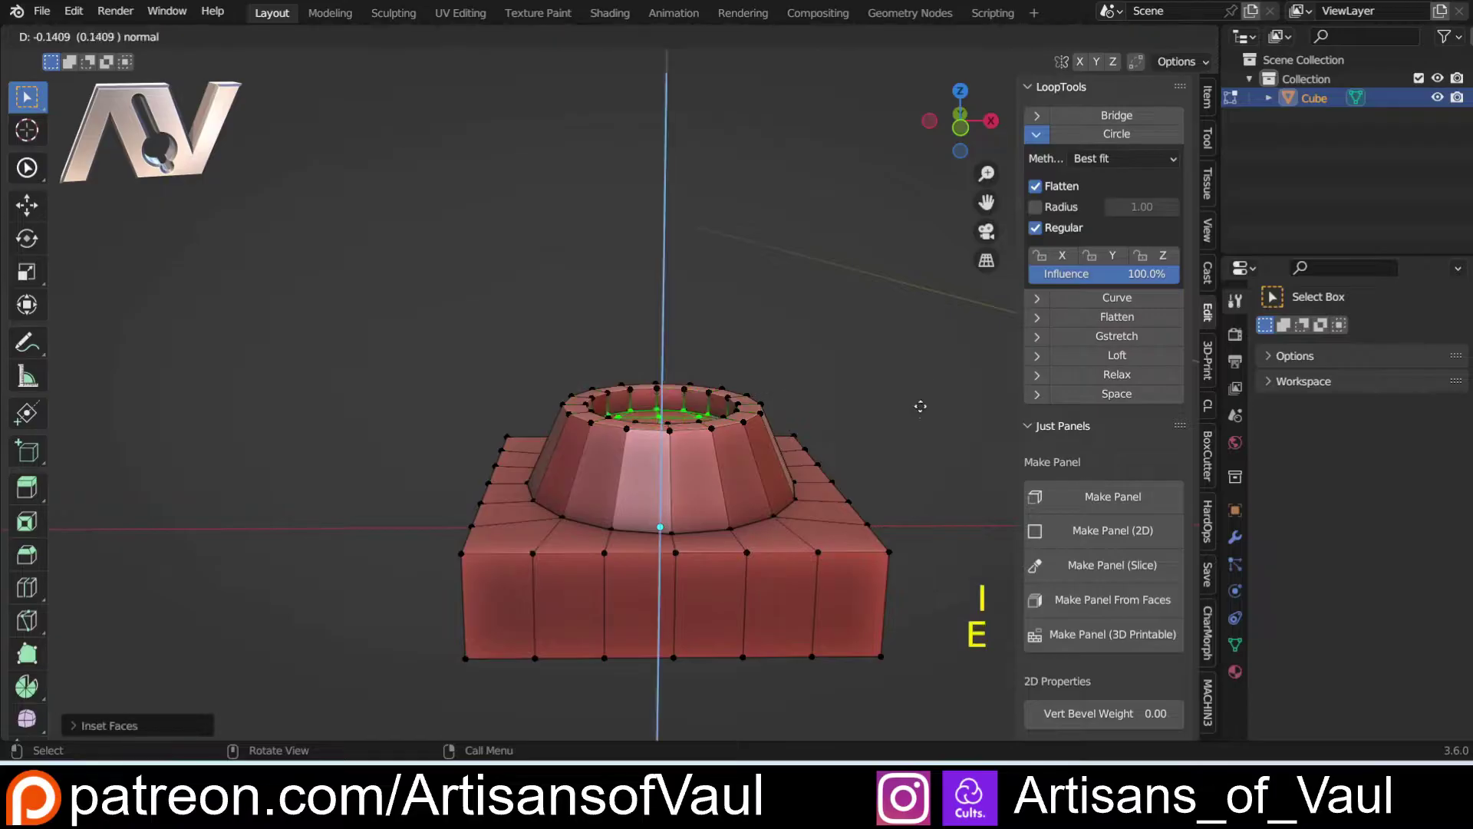
click(920, 419)
Scale down the recess floor so its walls taper inward, and leave edit mode
middle_drag(921, 428, 964, 483)
key(s)
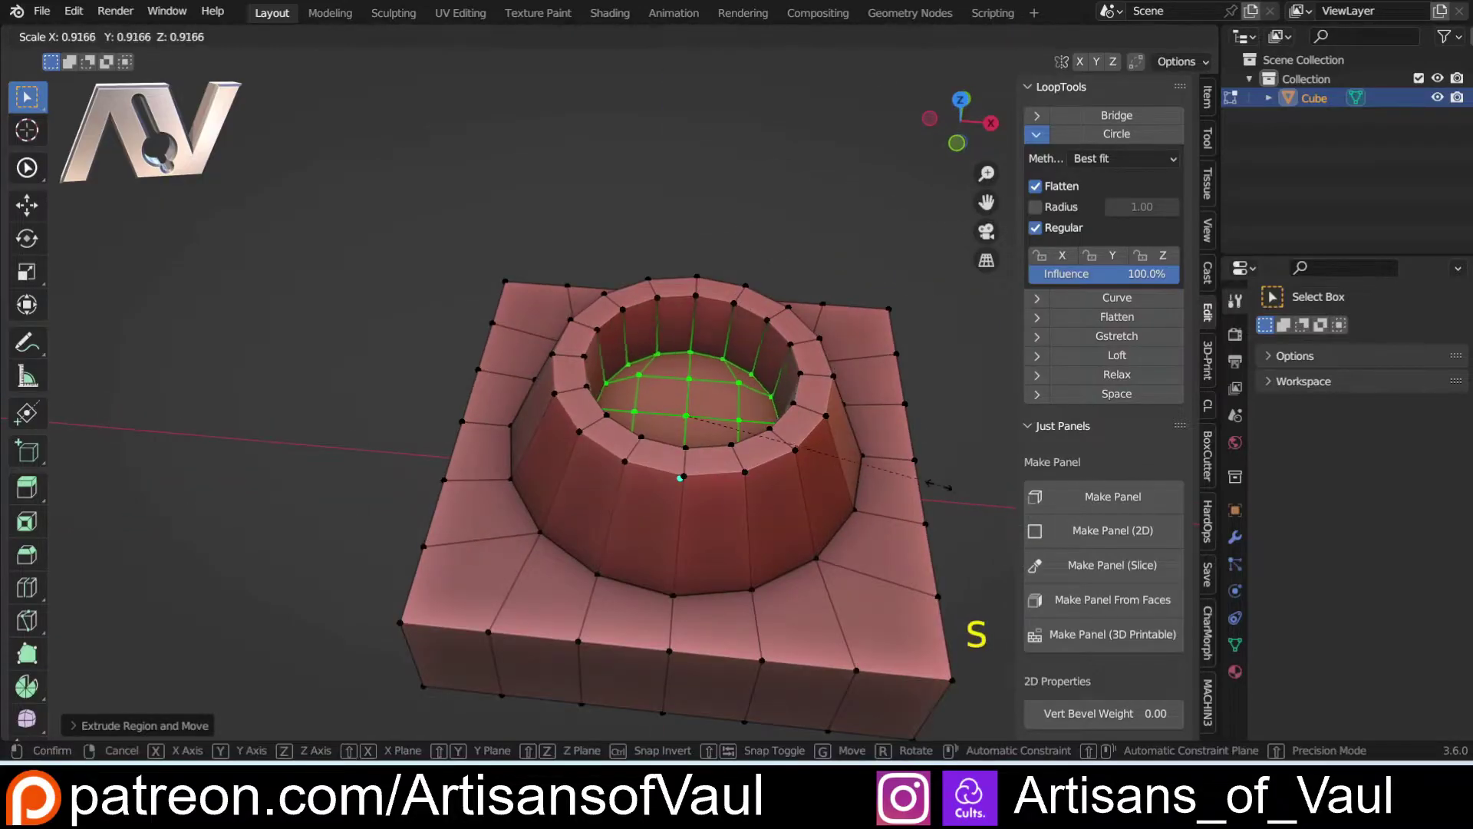
click(832, 482)
middle_drag(832, 482, 710, 479)
key(Tab)
Select the side faces all around the square base in front view, delete them, and return to object mode
scroll(749, 407, down, 4)
shift+middle_drag(709, 478, 700, 447)
key(Tab)
click(964, 120)
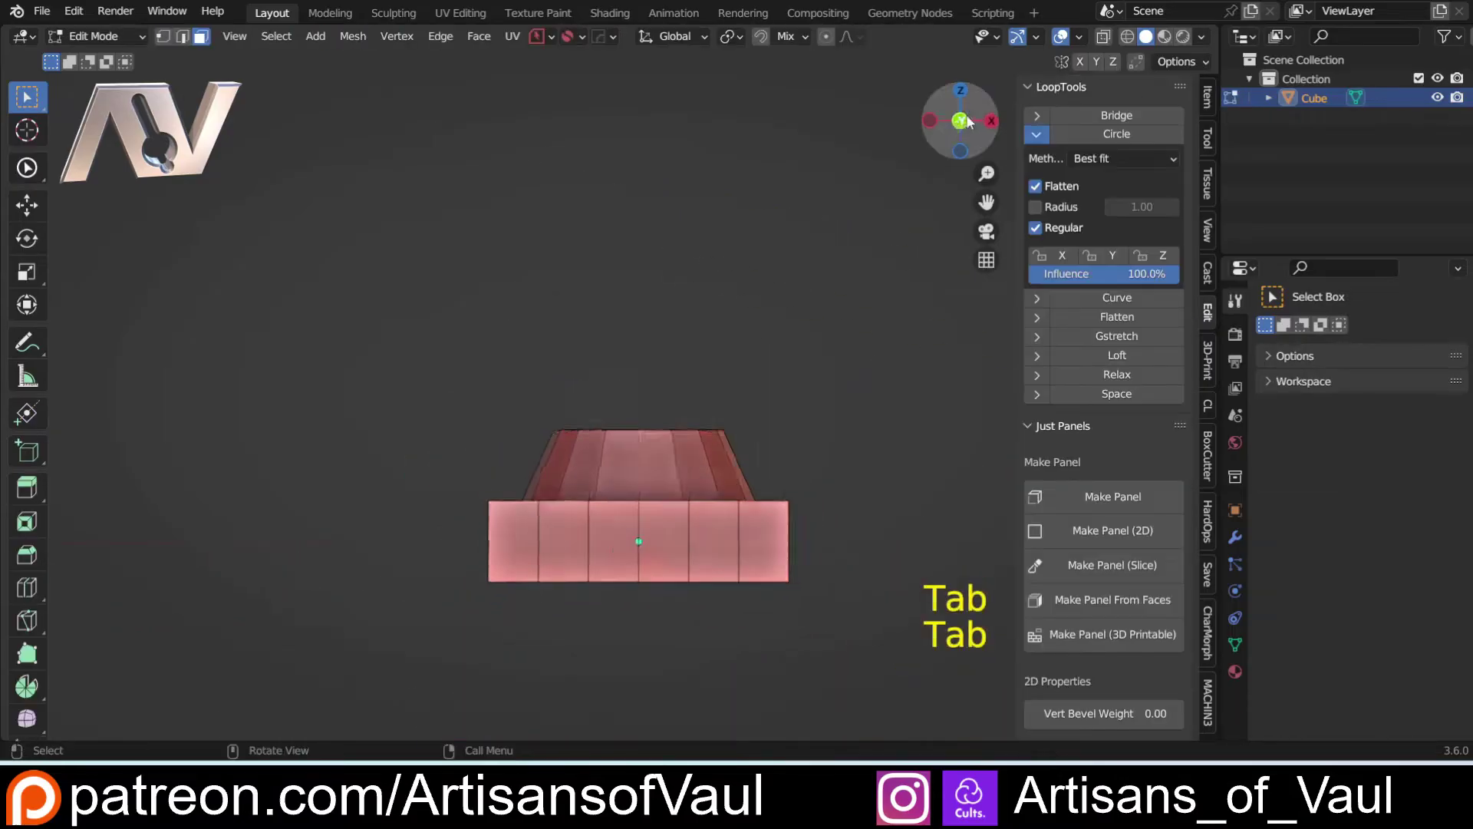
key(shift+z)
drag(431, 510, 872, 552)
key(shift+z)
key(Delete)
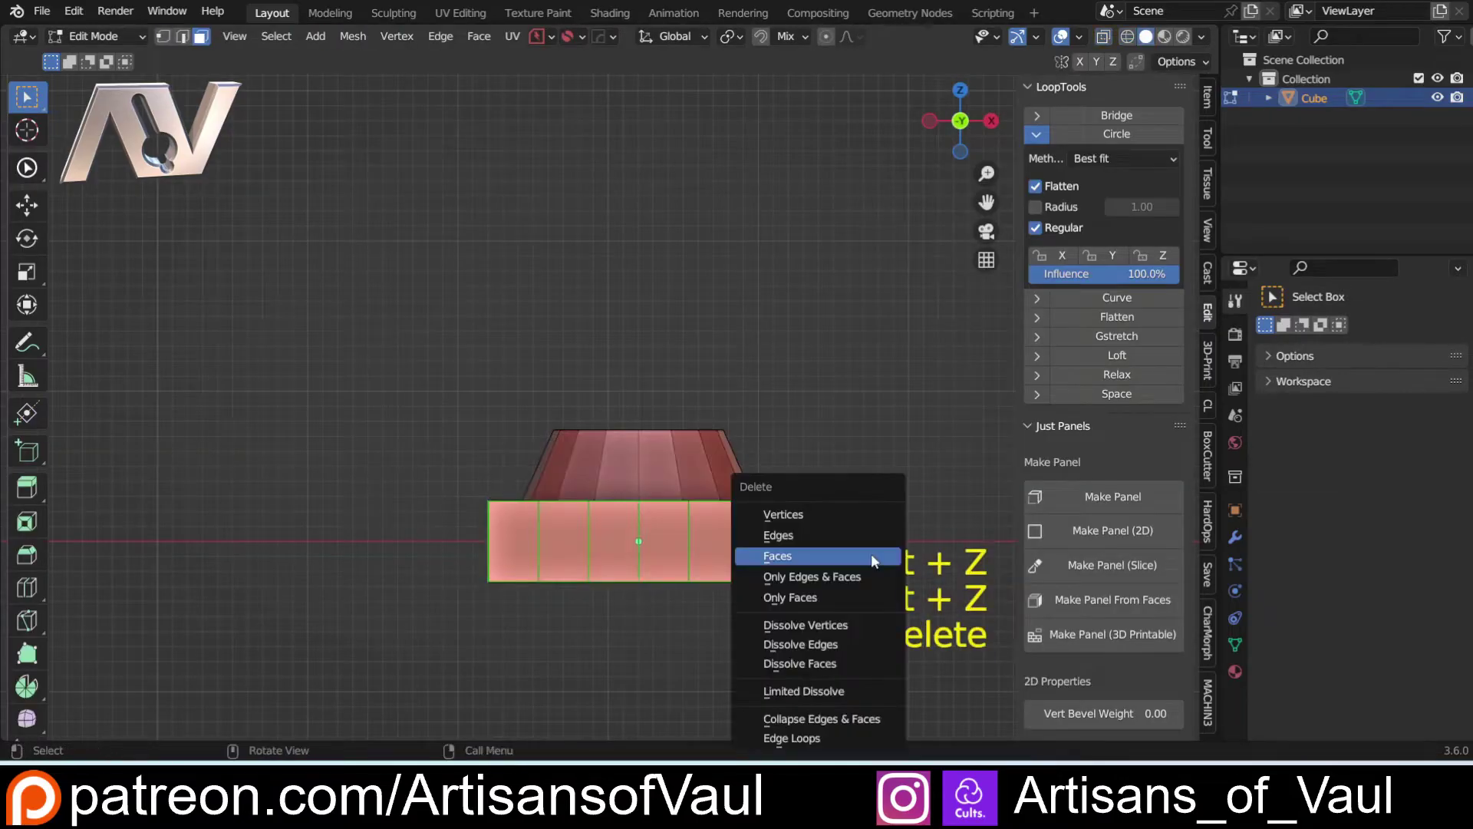
click(844, 509)
key(Tab)
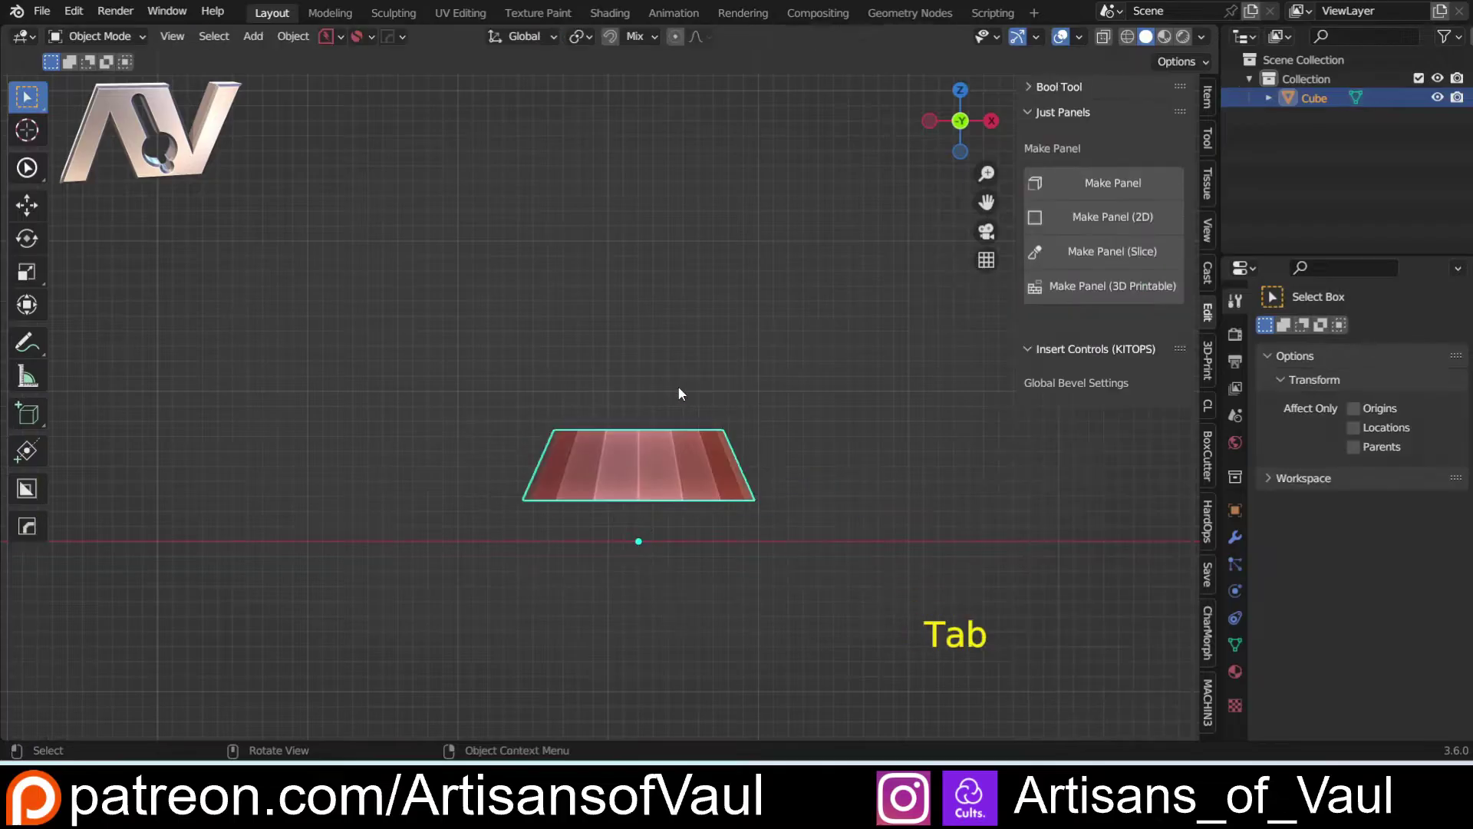
middle_drag(679, 389, 852, 436)
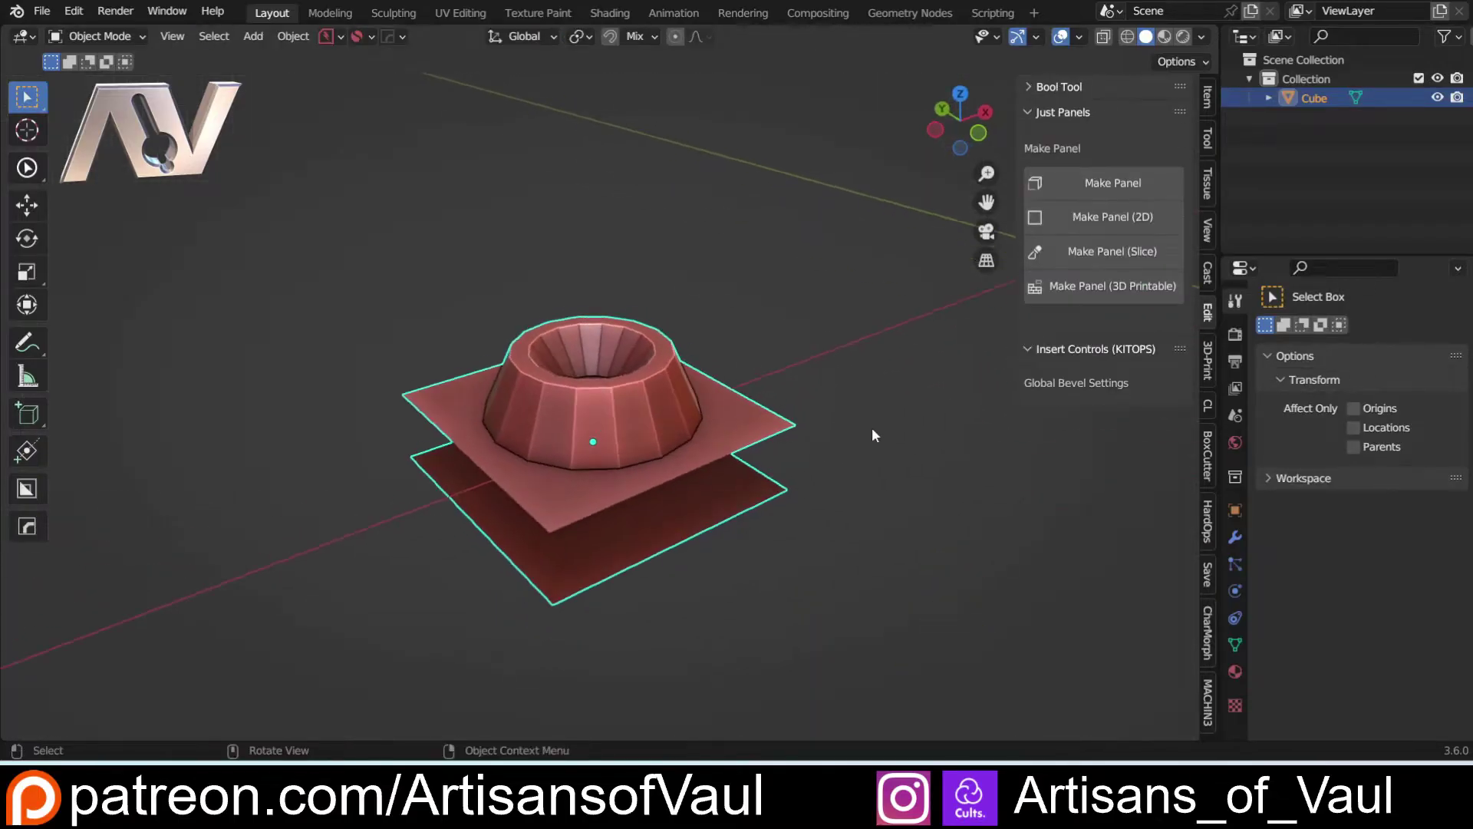
key(n)
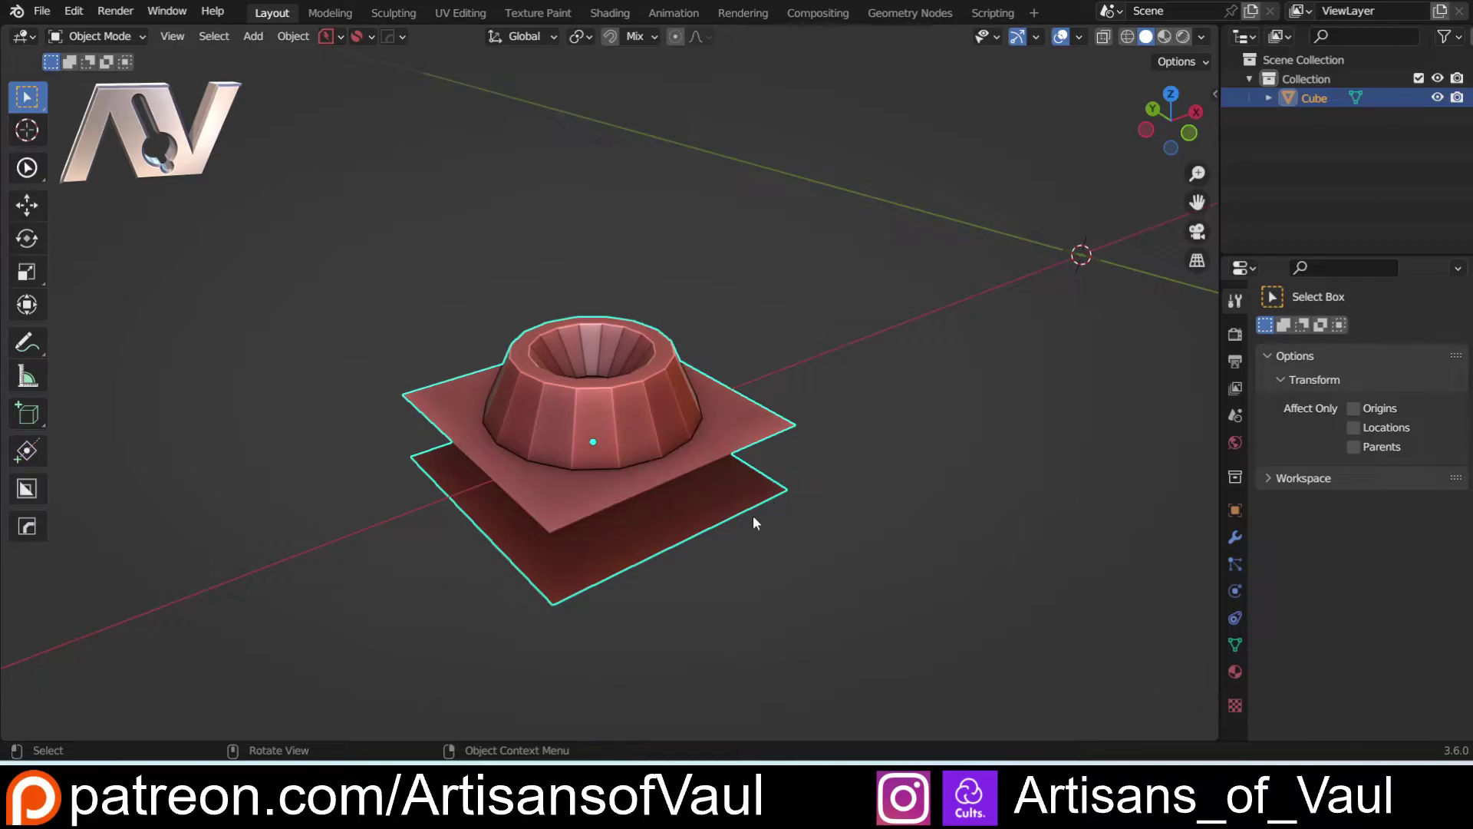
Add a plane at the world origin and scale it up to several times the component's width
scroll(792, 504, down, 2)
shift+middle_drag(859, 457, 698, 500)
key(shift+a)
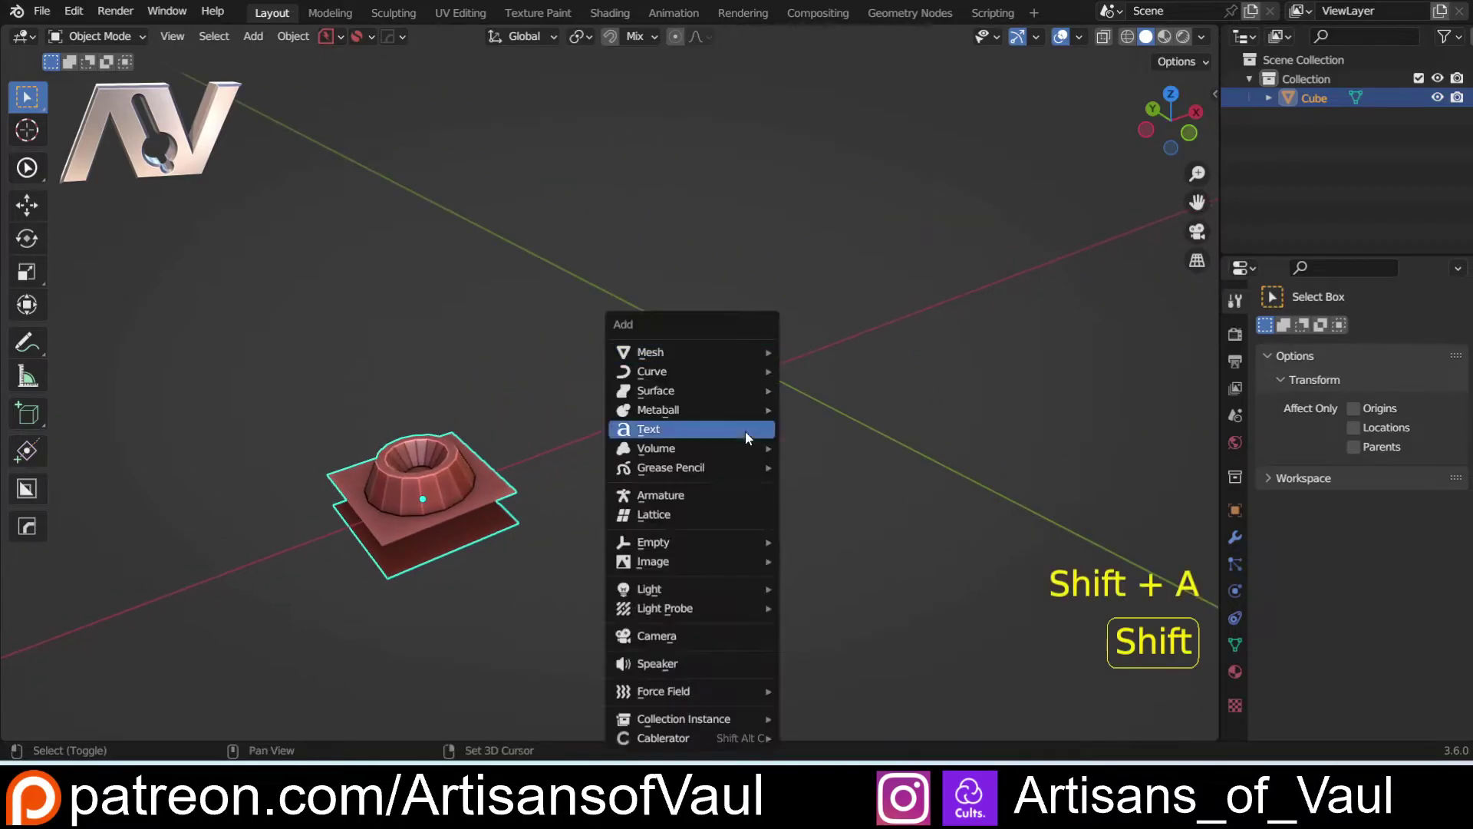
mouse_move(700, 357)
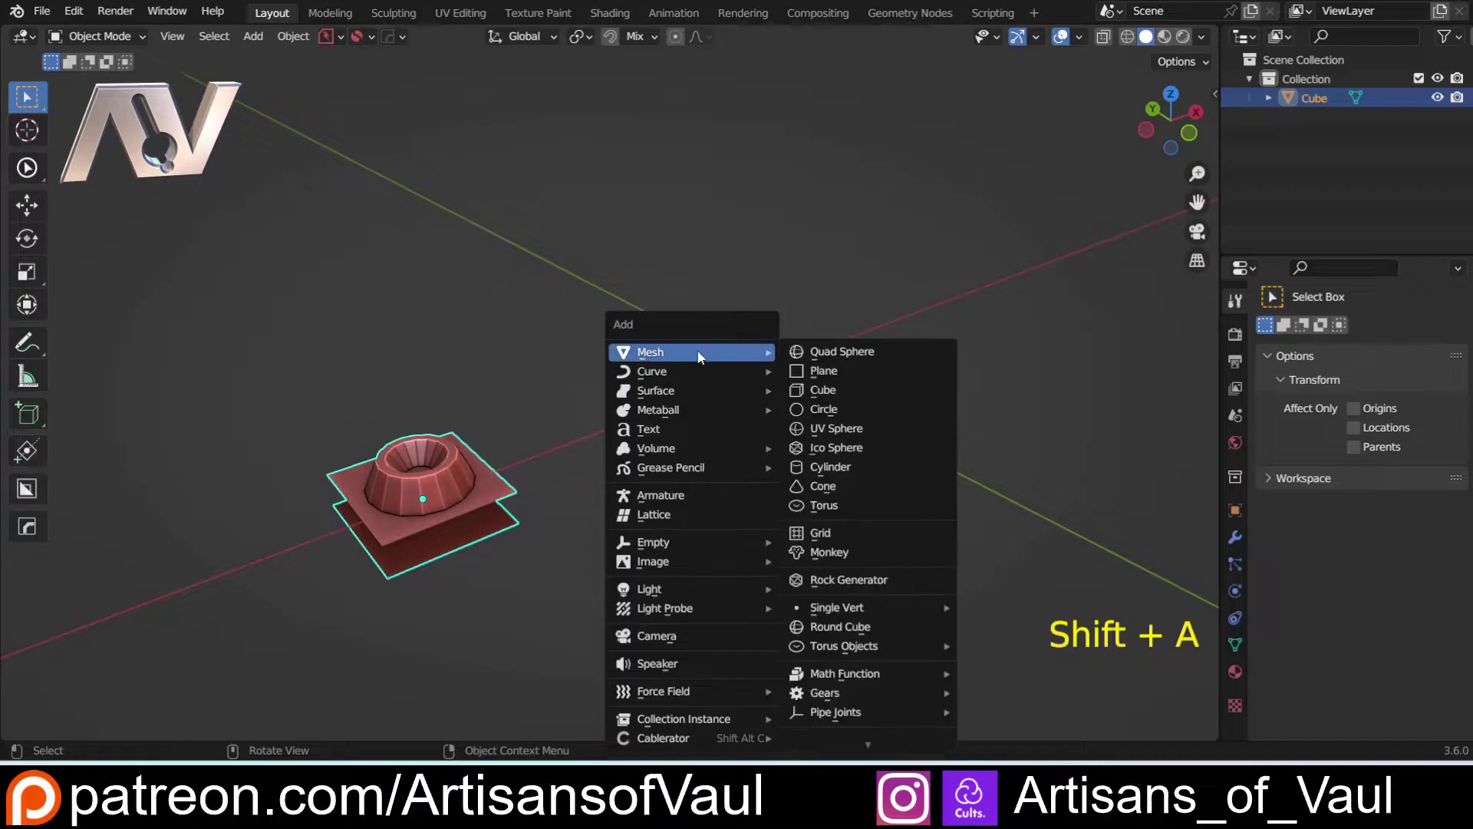
click(844, 372)
key(s)
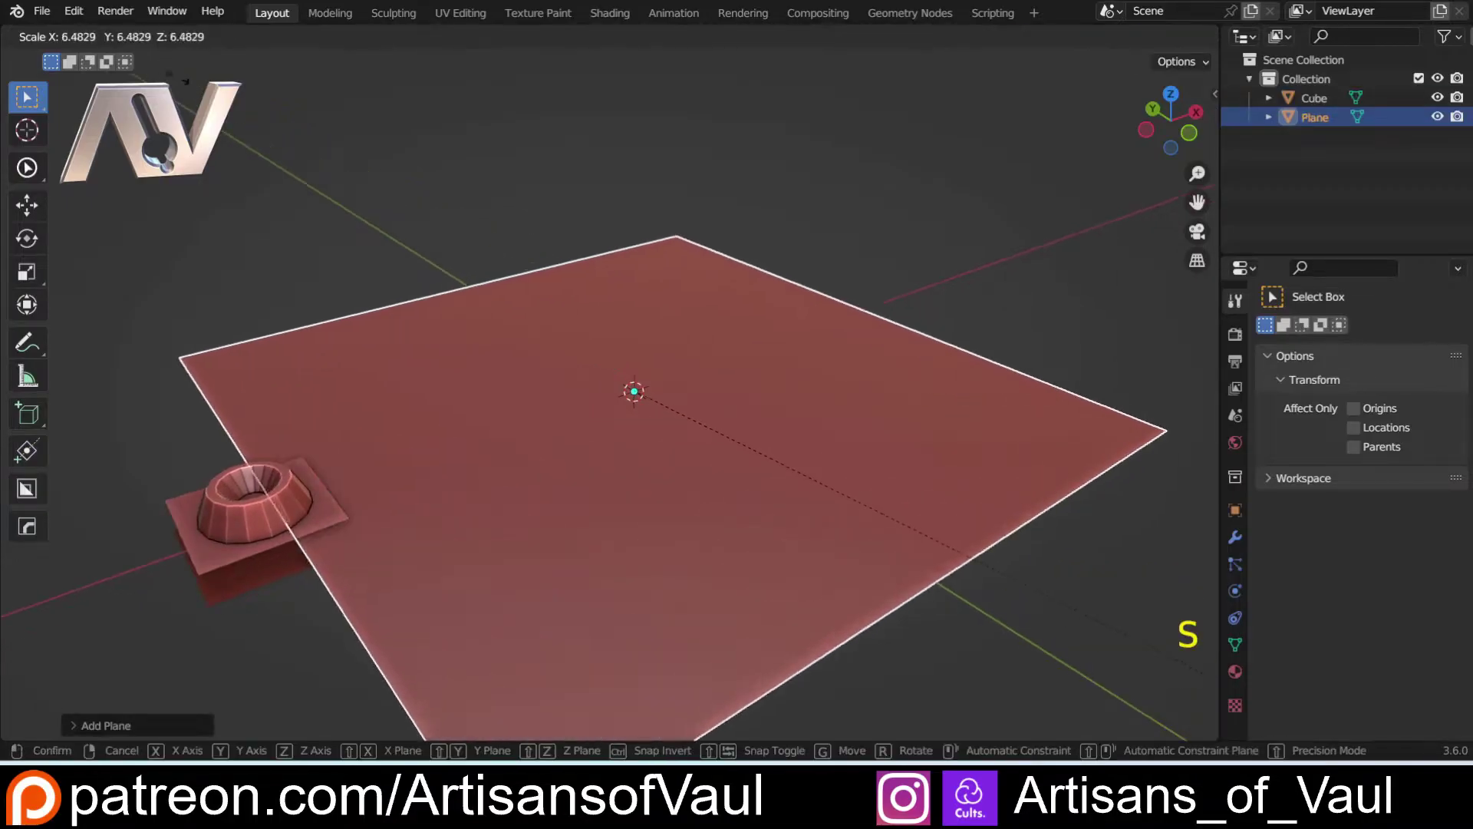
click(1216, 665)
Move the enlarged plane along the X axis clear of the component and apply its object transform
key(g)
key(y)
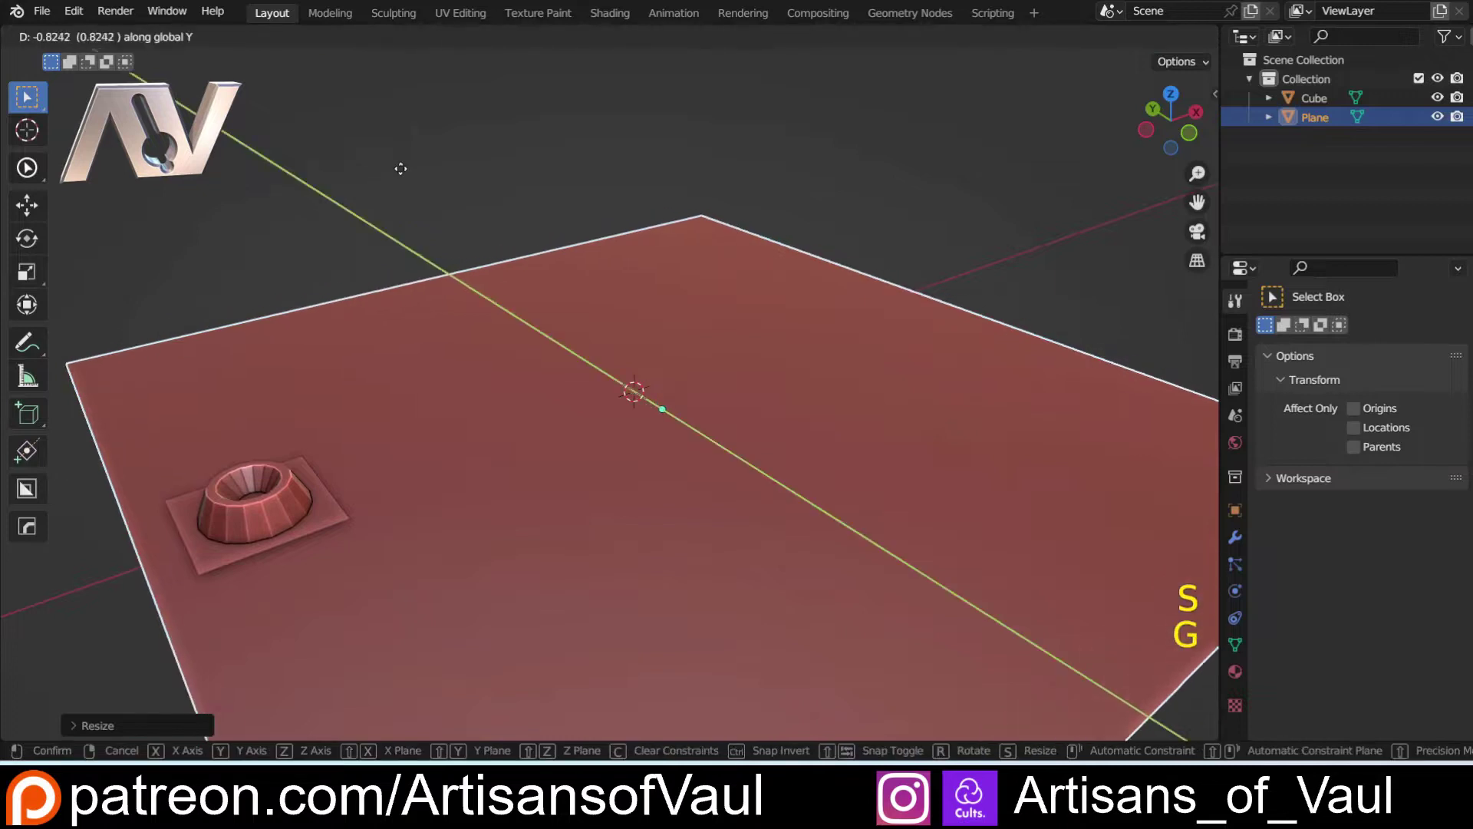
click(600, 361)
shift+middle_drag(600, 361, 595, 311)
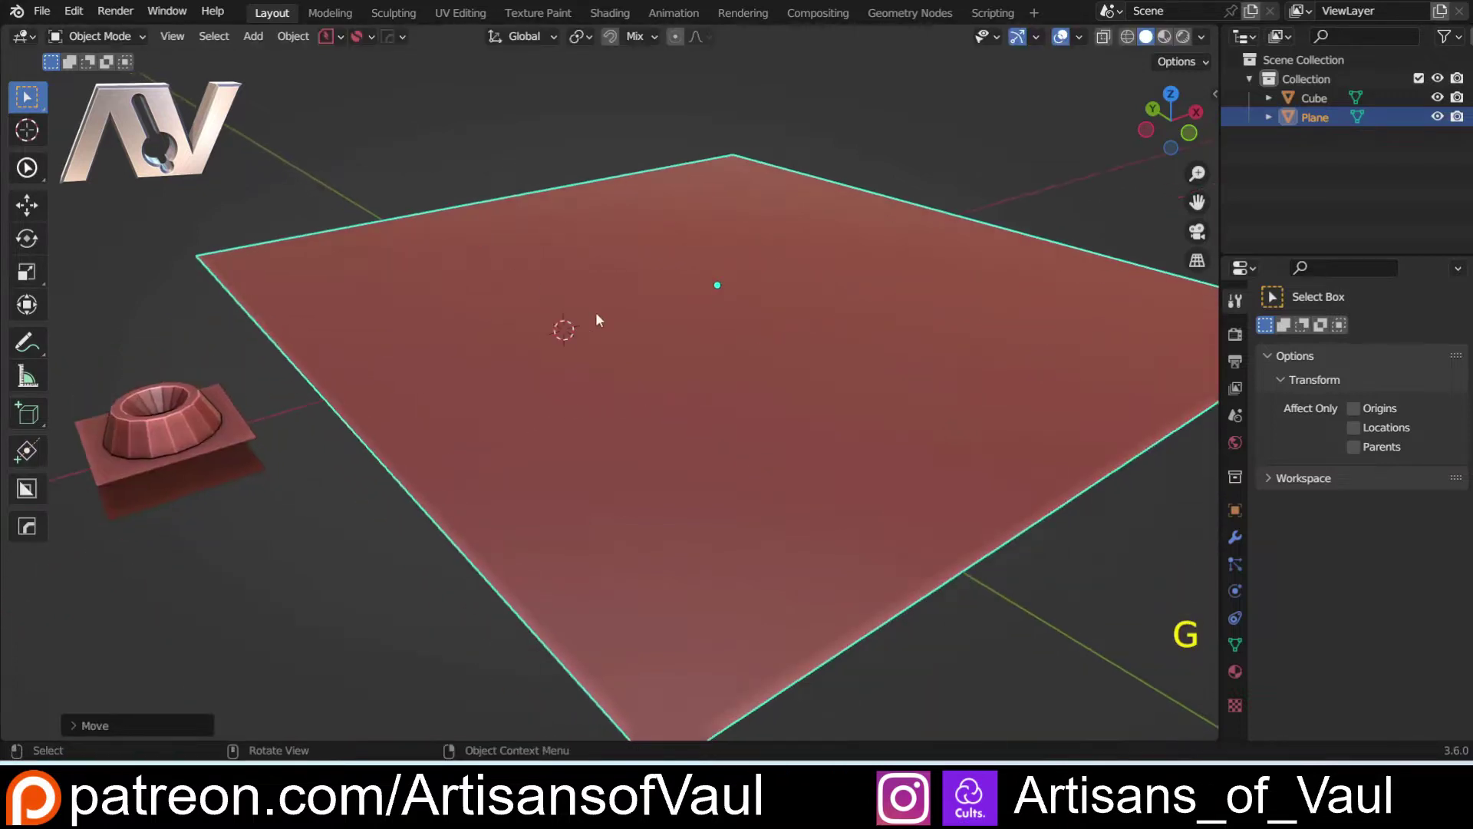
key(ctrl+a)
click(366, 419)
Subdivide the whole plane with 10 cuts in edit mode, and return to object mode
key(Tab)
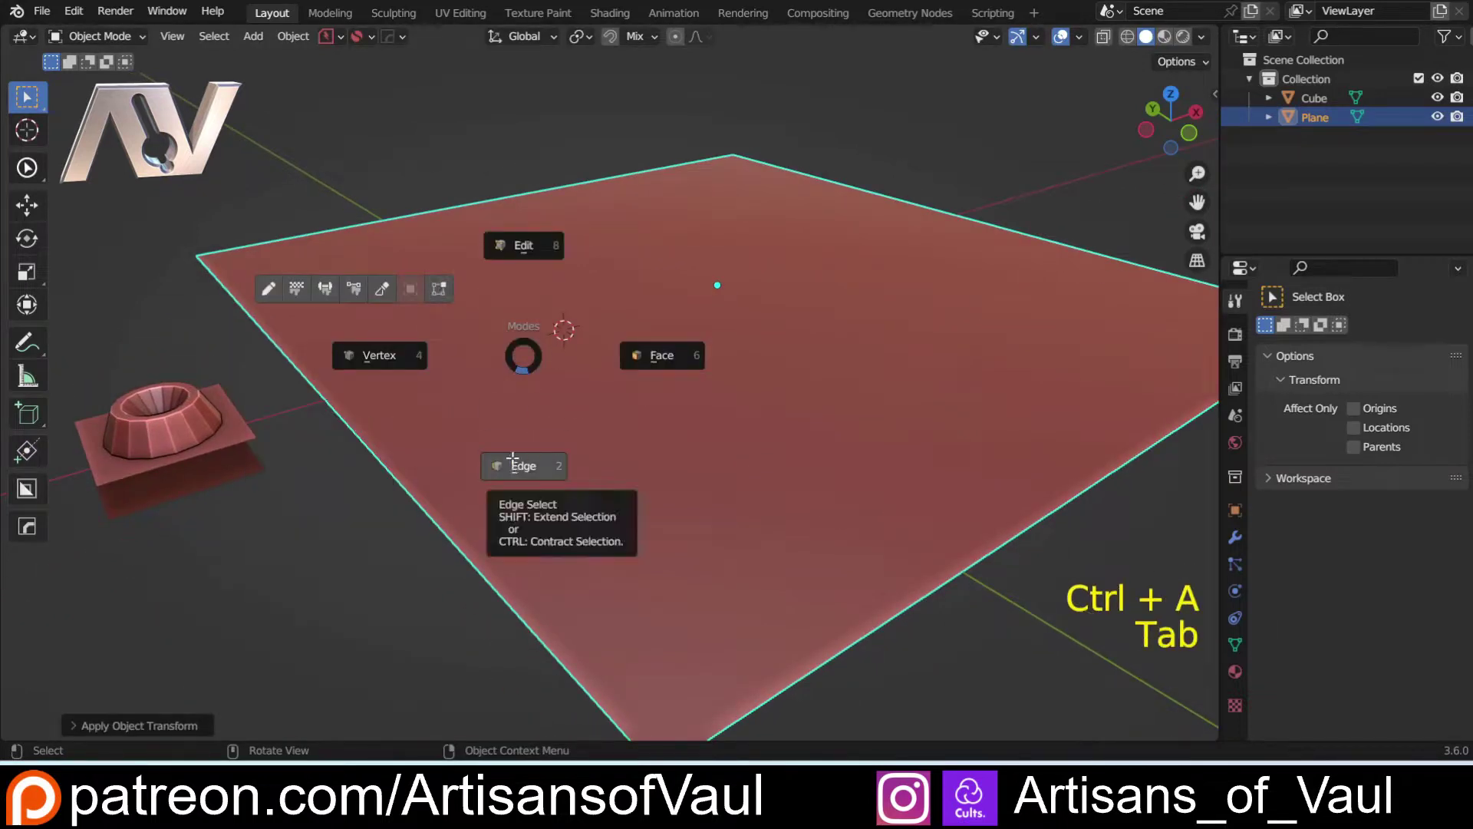
click(513, 463)
key(ctrl+e)
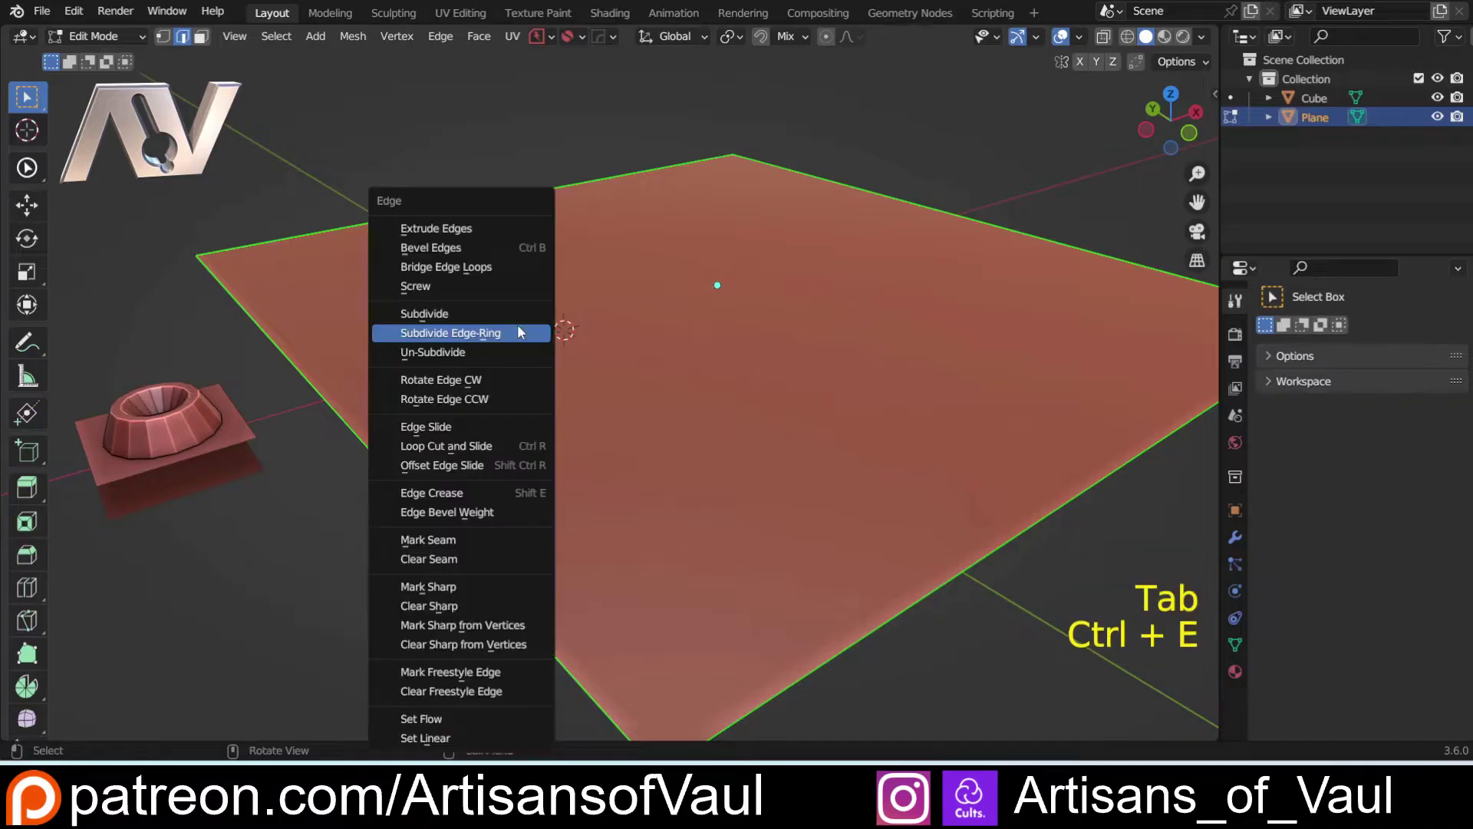
click(485, 303)
click(119, 725)
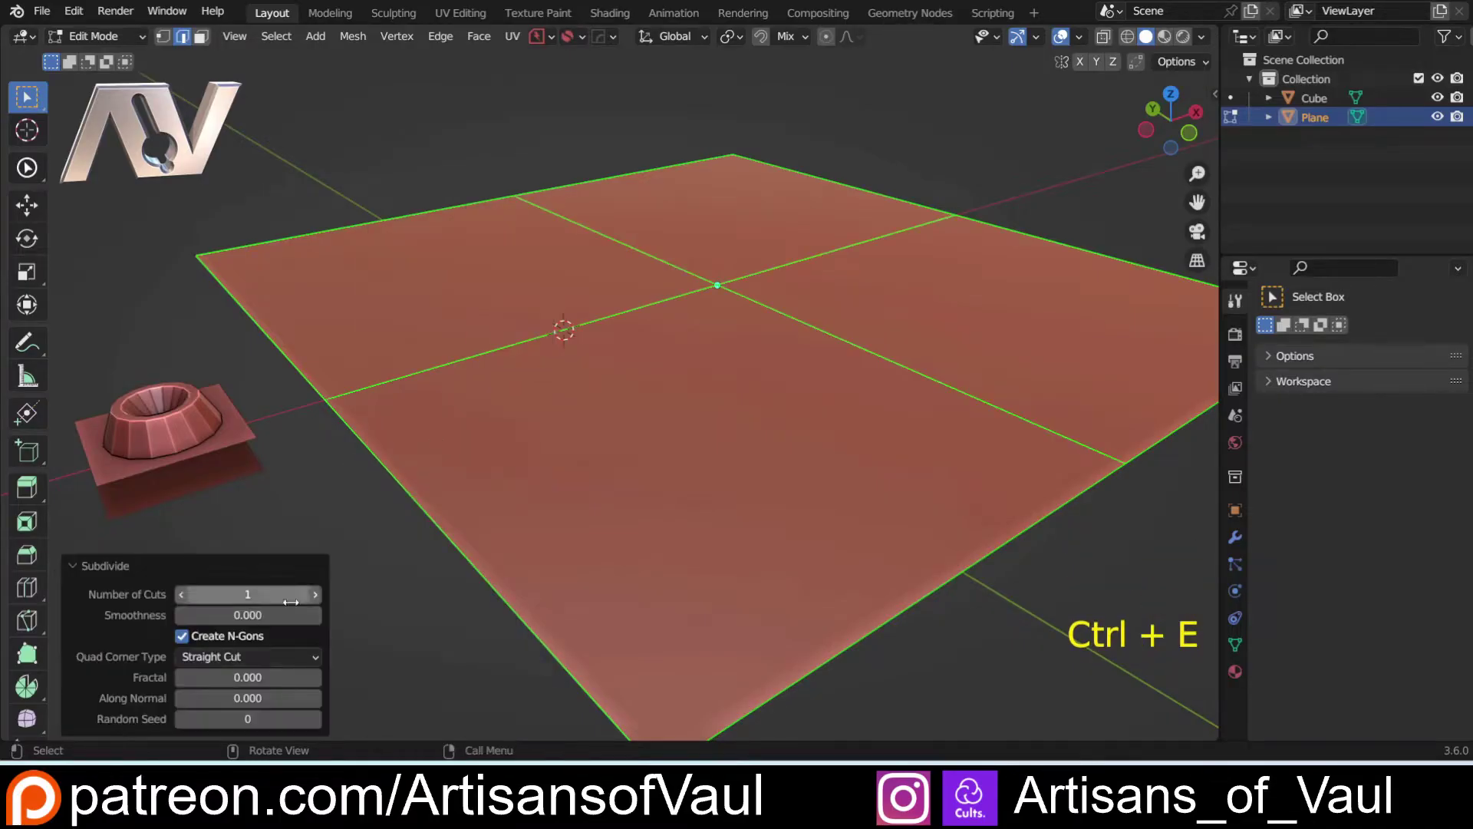
click(291, 601)
text(10)
key(Return)
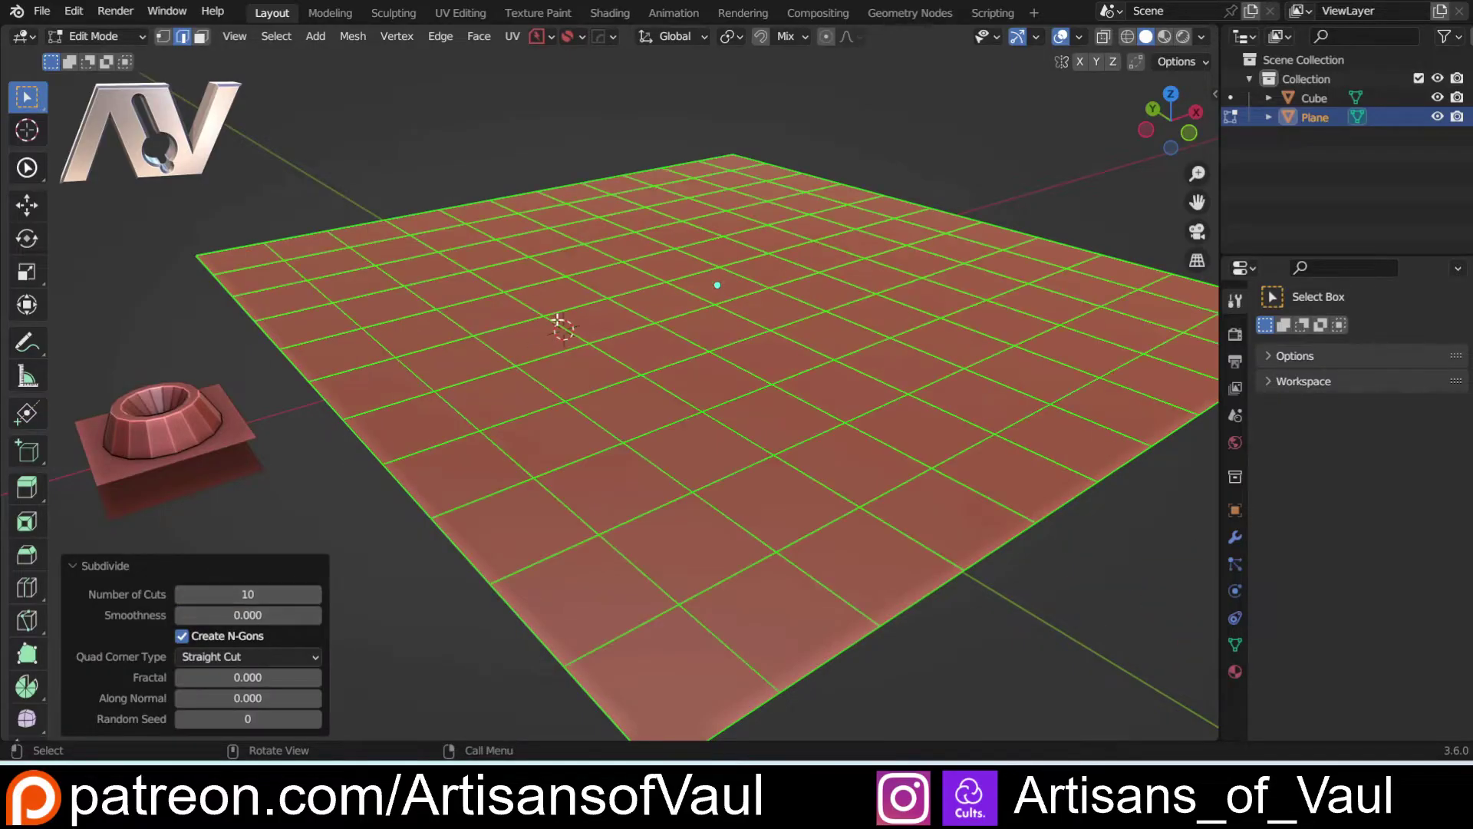
middle_drag(557, 320, 538, 346)
key(Tab)
click(483, 187)
Select the small component, add the large plane to the selection as the active object, and open the Tissue tools
scroll(472, 292, down, 4)
shift+middle_drag(537, 345, 645, 415)
scroll(451, 382, up, 2)
scroll(436, 363, up, 2)
scroll(540, 389, down, 2)
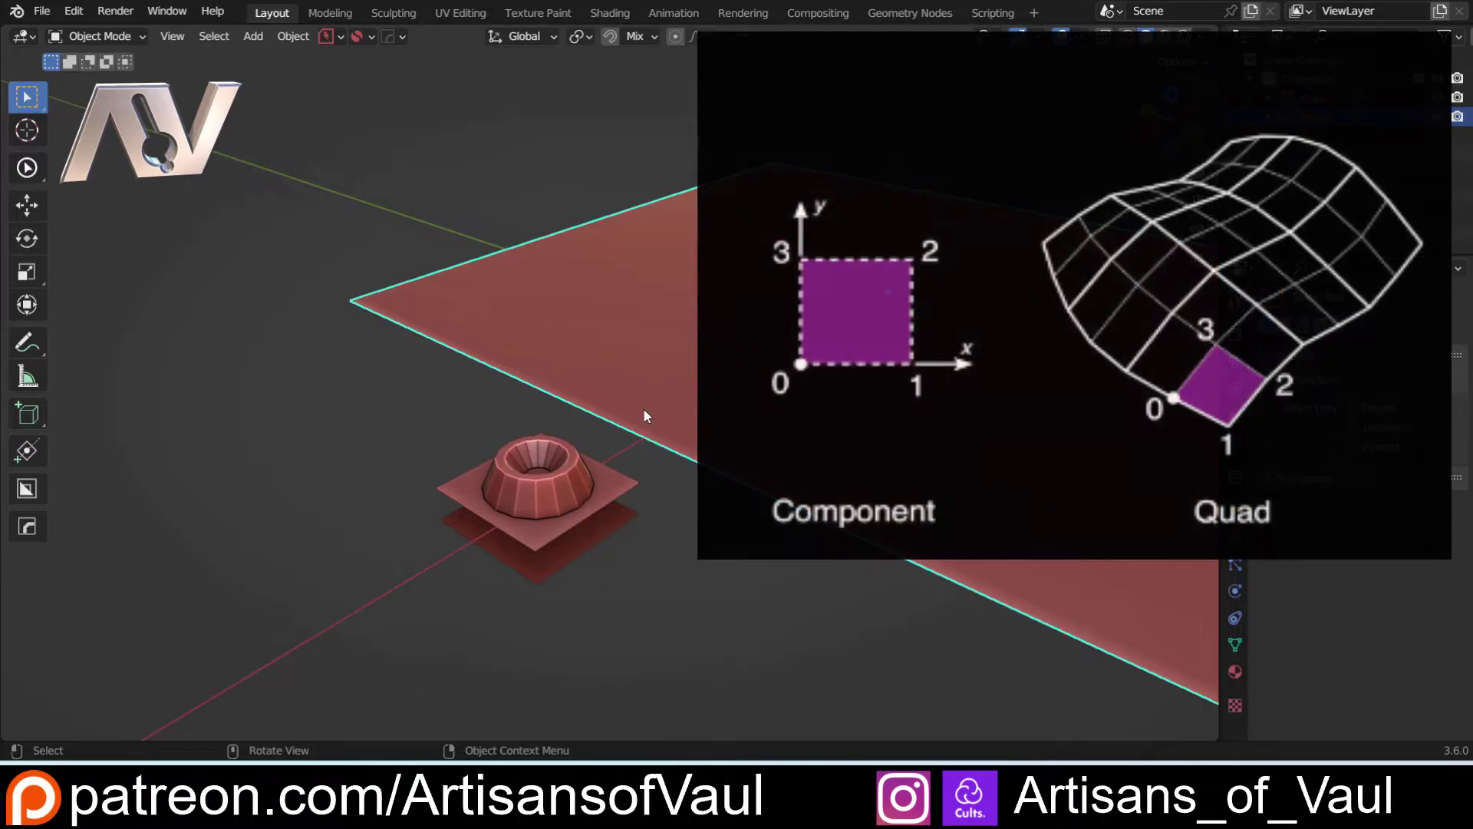
middle_drag(615, 435, 551, 459)
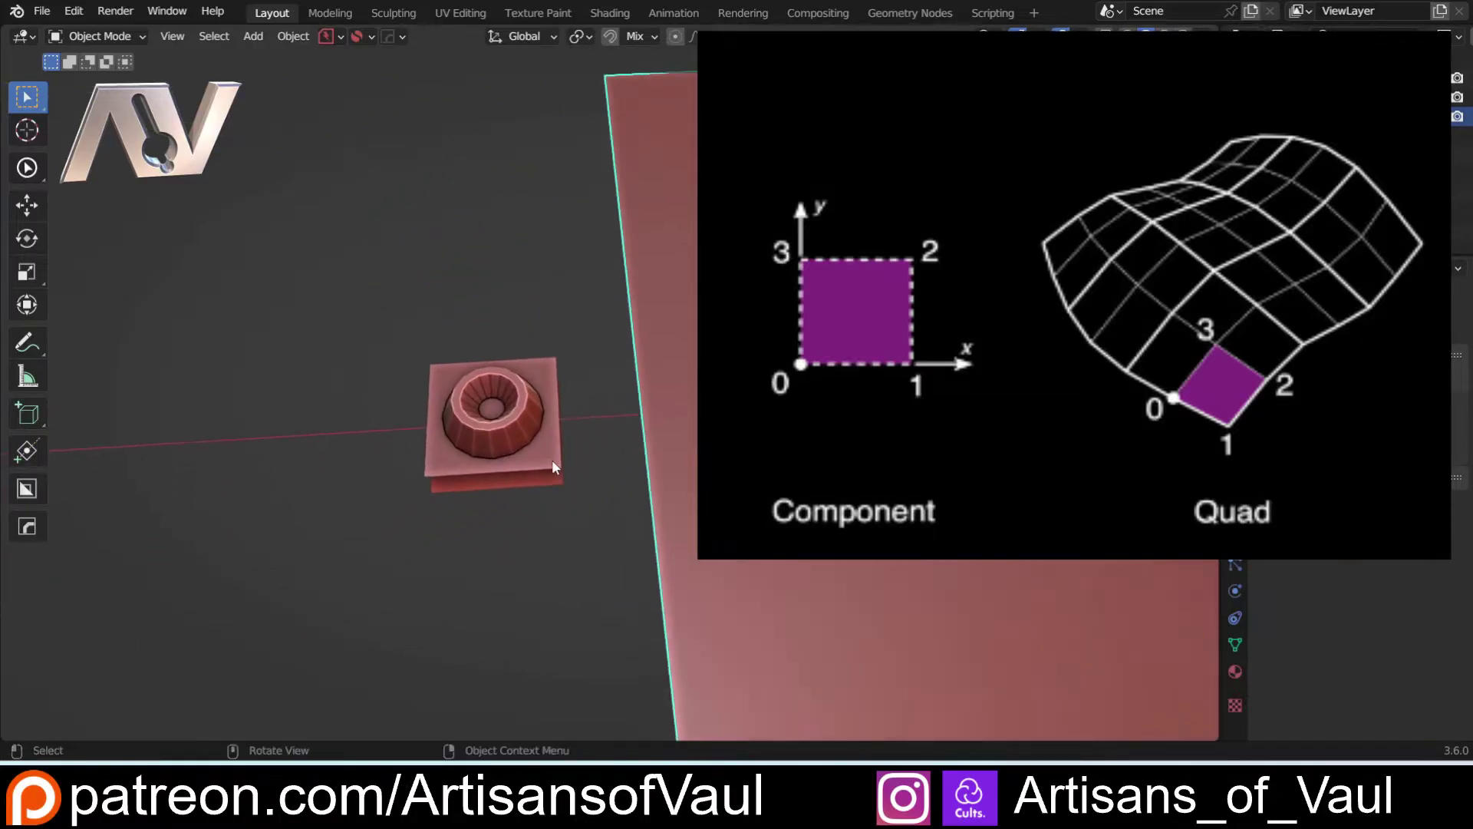
click(533, 438)
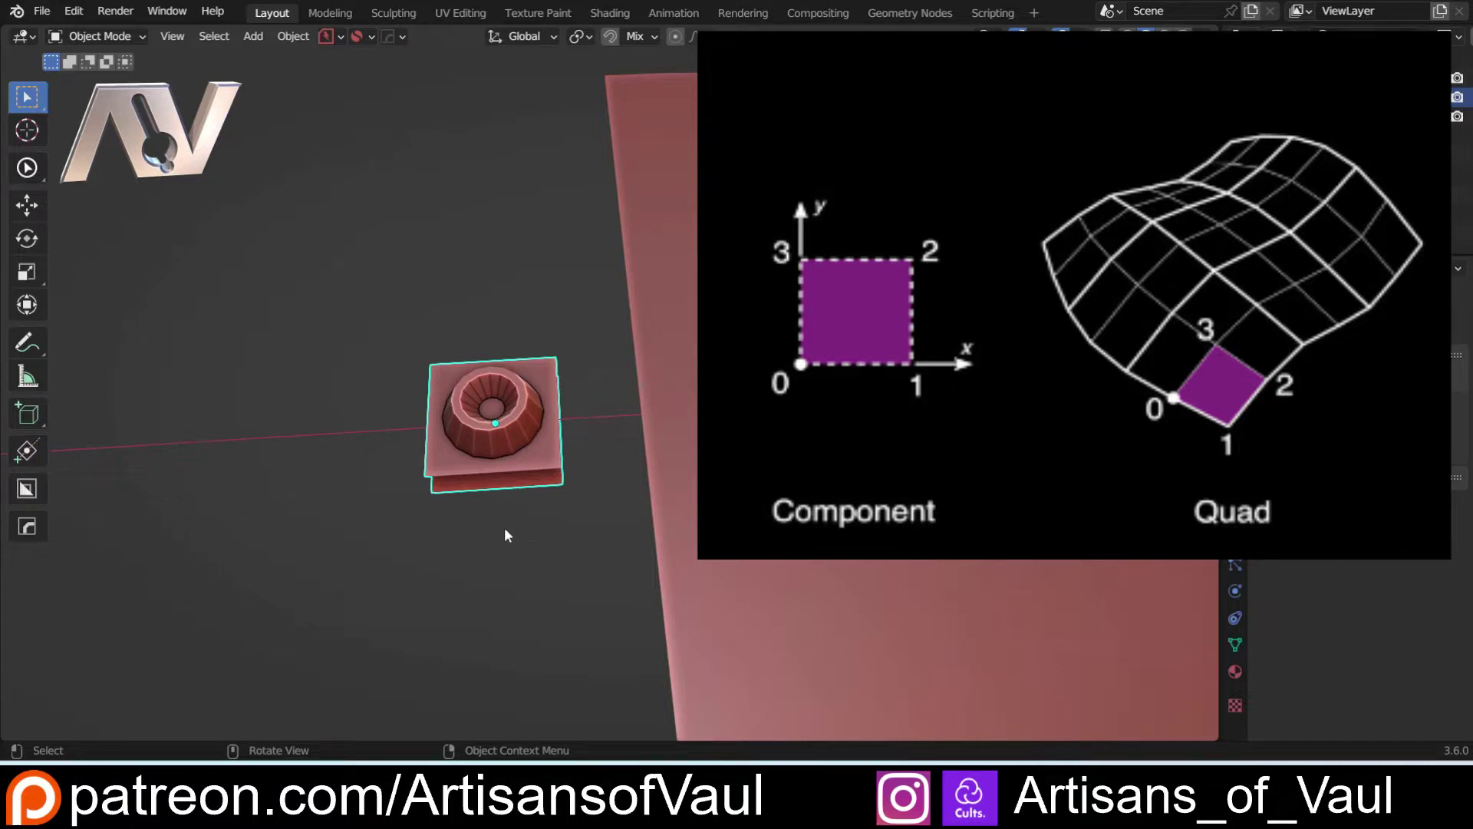
middle_drag(504, 527, 393, 517)
scroll(386, 523, up, 2)
scroll(387, 528, down, 1)
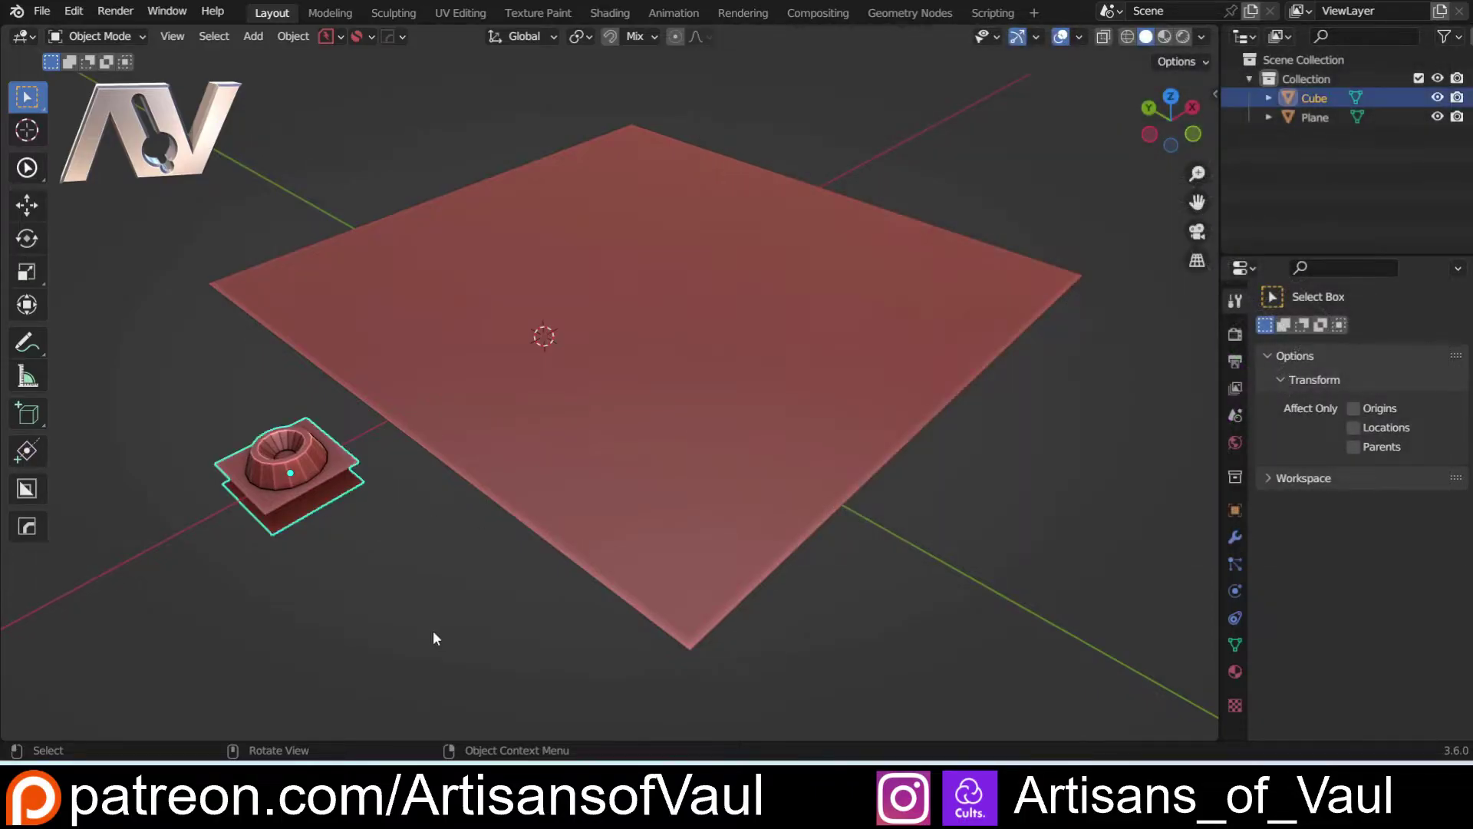
key(shift)
shift+click(628, 353)
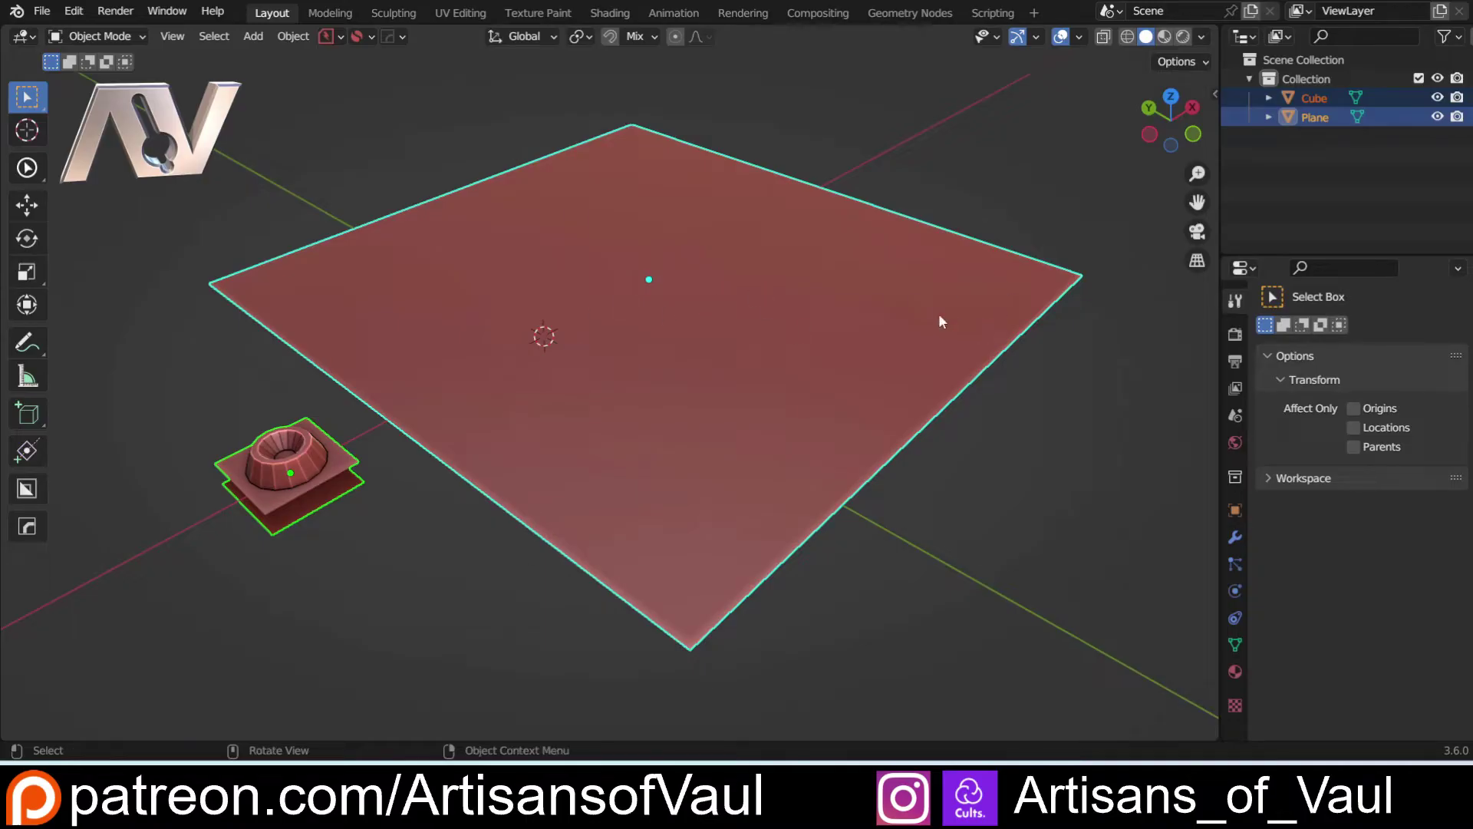
key(n)
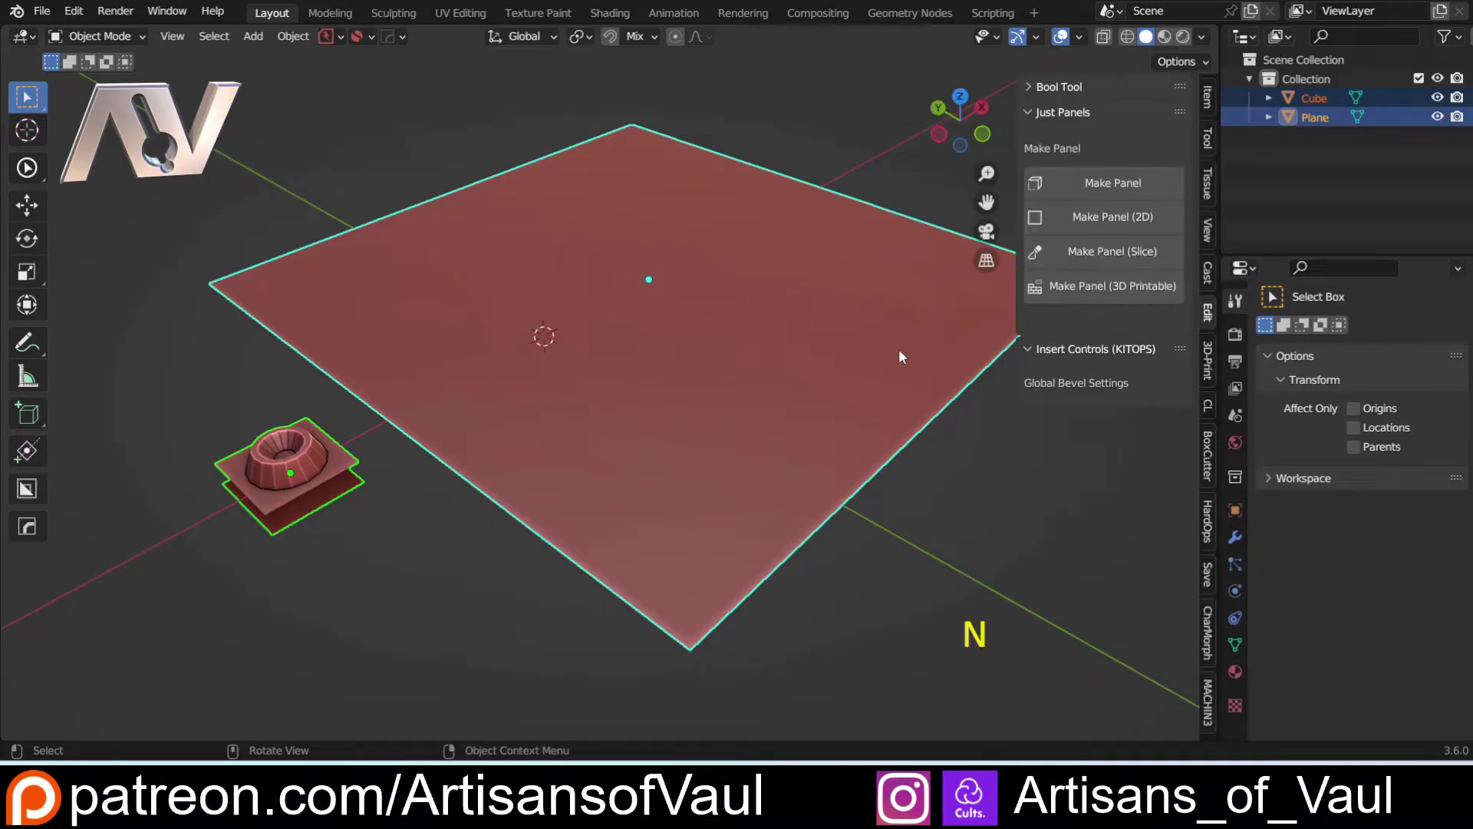
click(1208, 188)
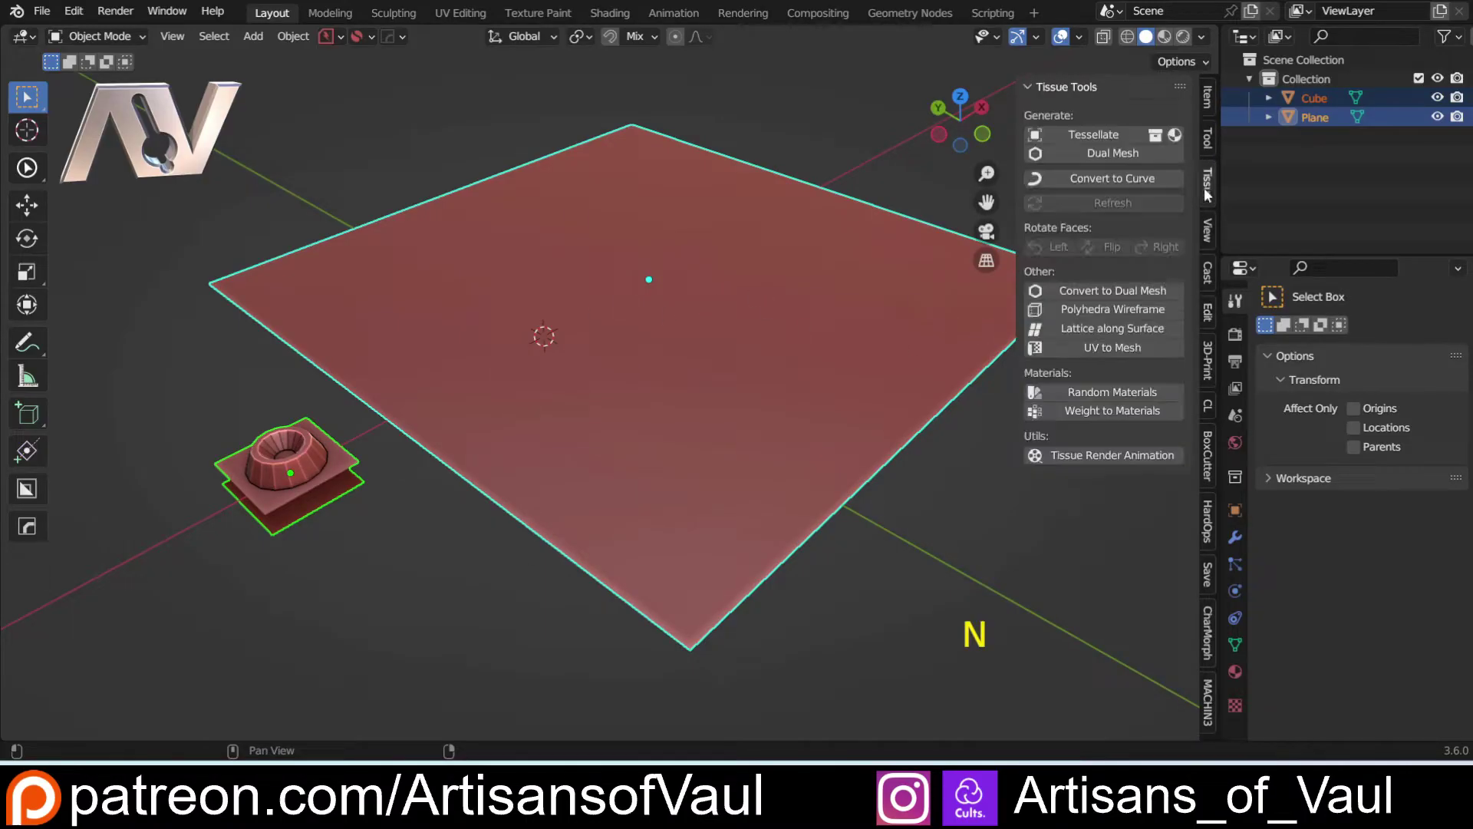
Tessellate the component across the subdivided plane with Quad fill, Relative thickness, scale 1 and offset 1
click(1106, 137)
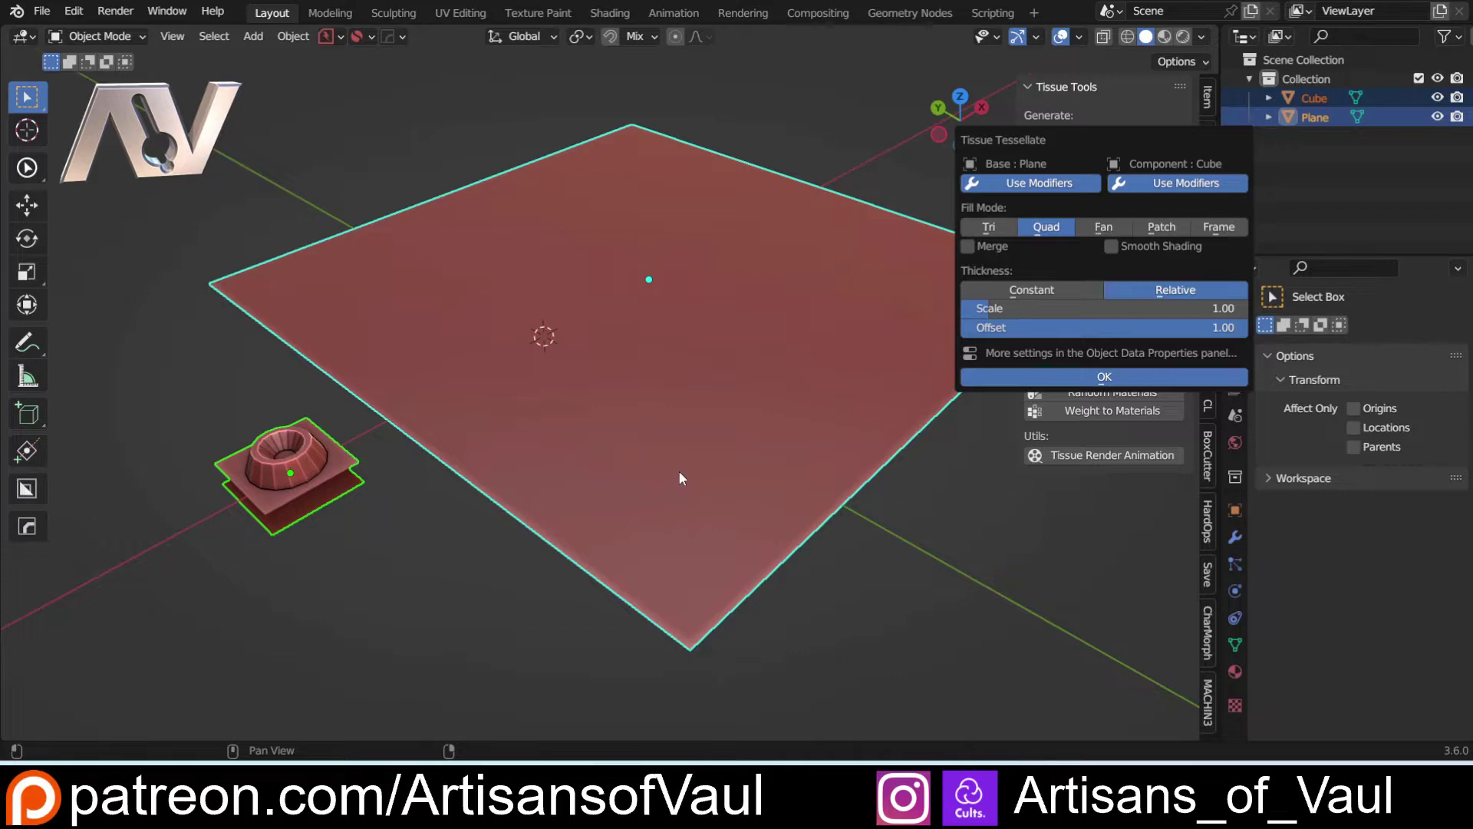
key(Return)
middle_drag(687, 424, 636, 403)
scroll(635, 404, up, 1)
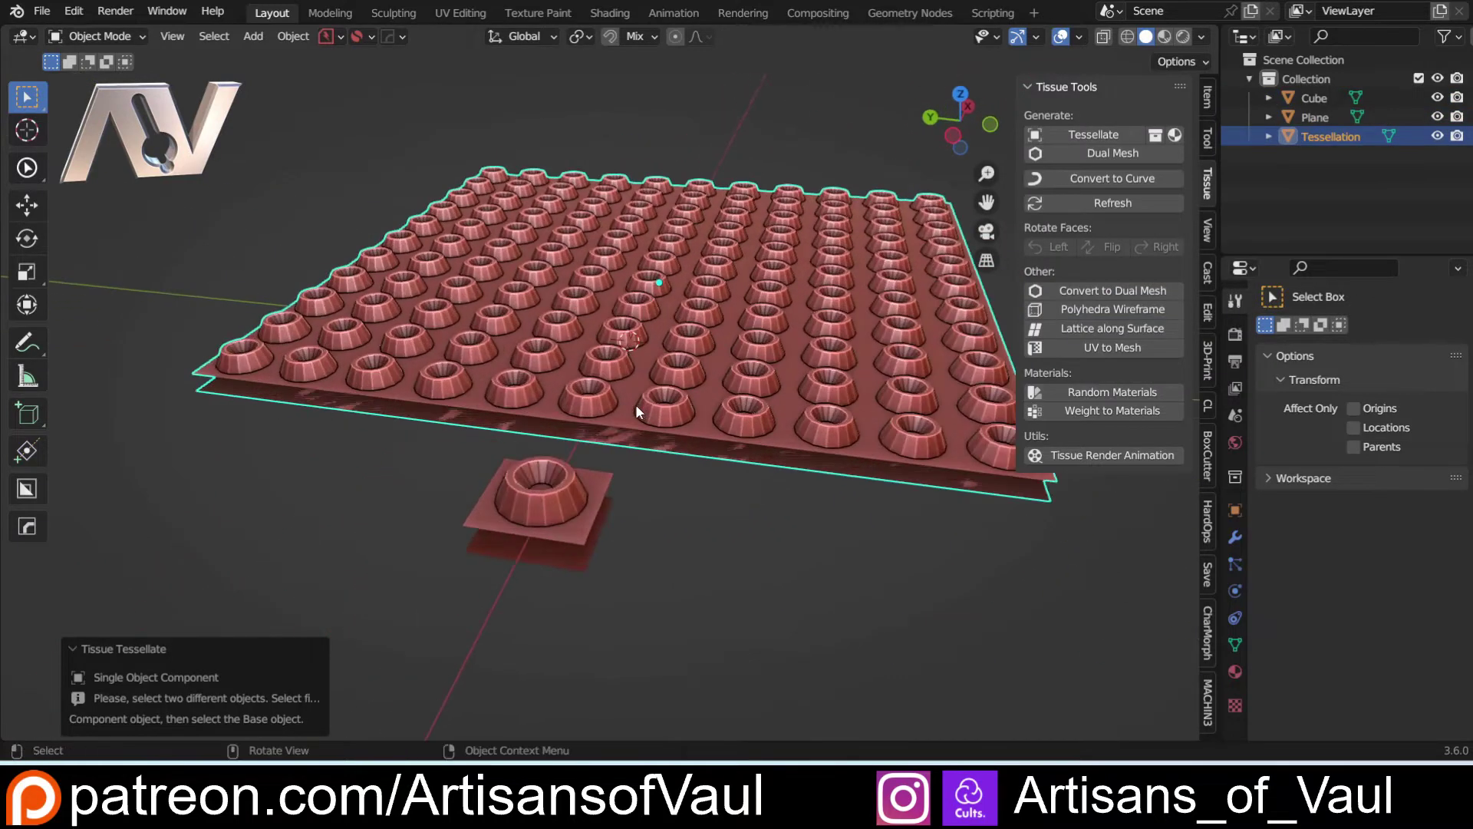
key(Tab)
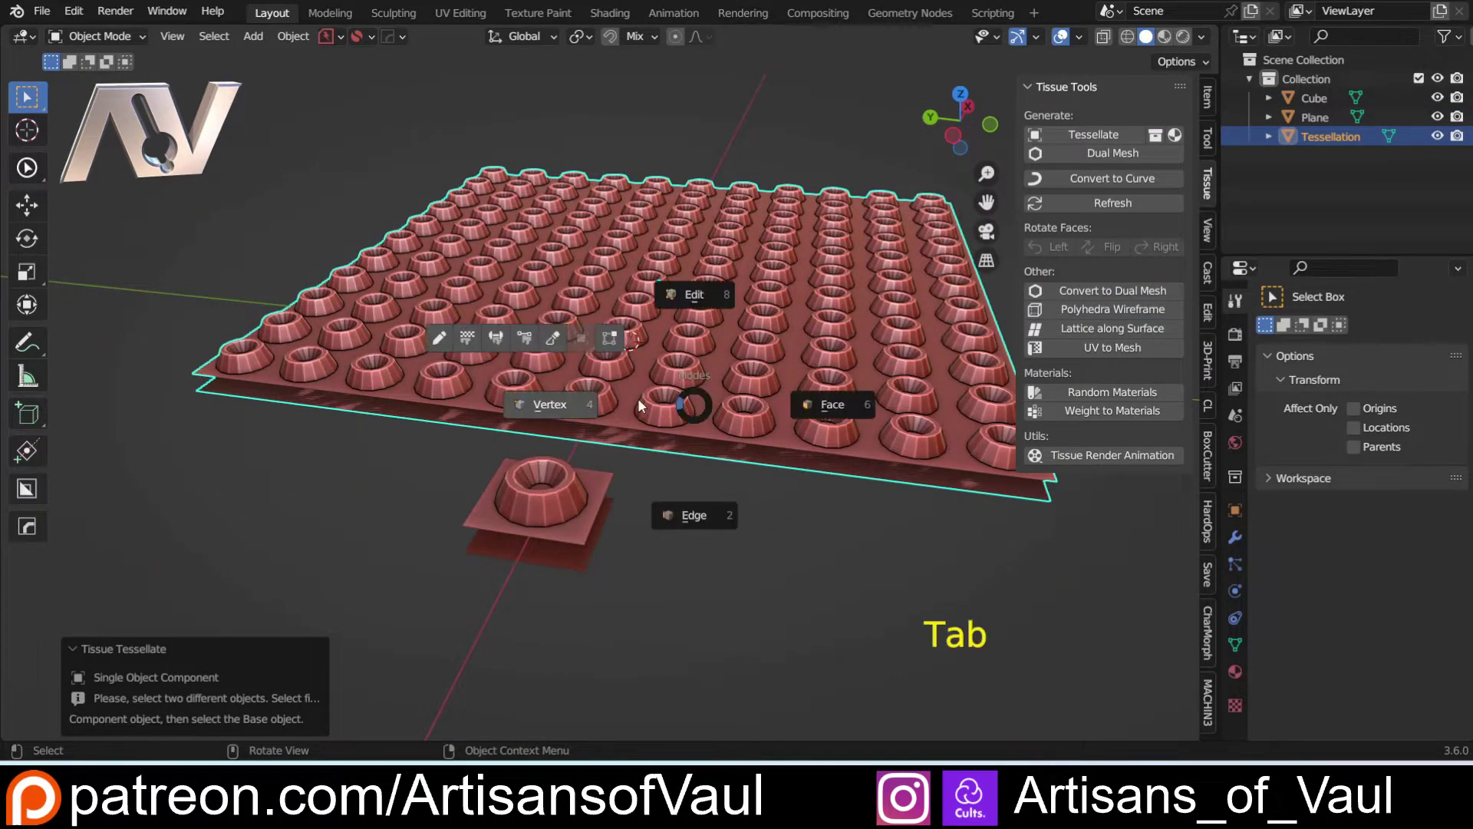
key(Tab)
Move the tessellated object about 18 units along the Y axis, clear of the base plane
scroll(647, 404, down, 2)
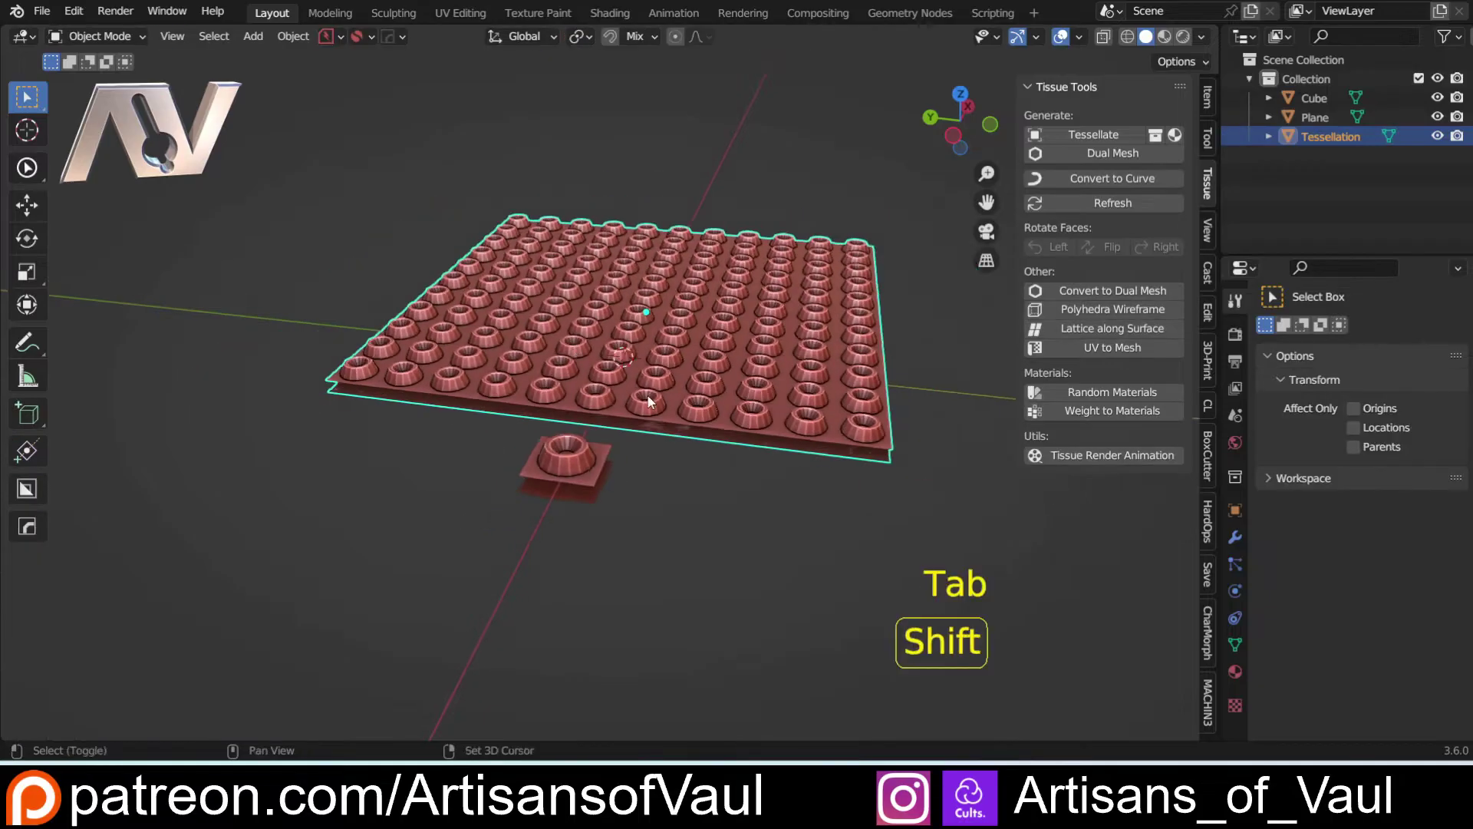
shift+middle_drag(648, 404, 709, 446)
key(g)
key(y)
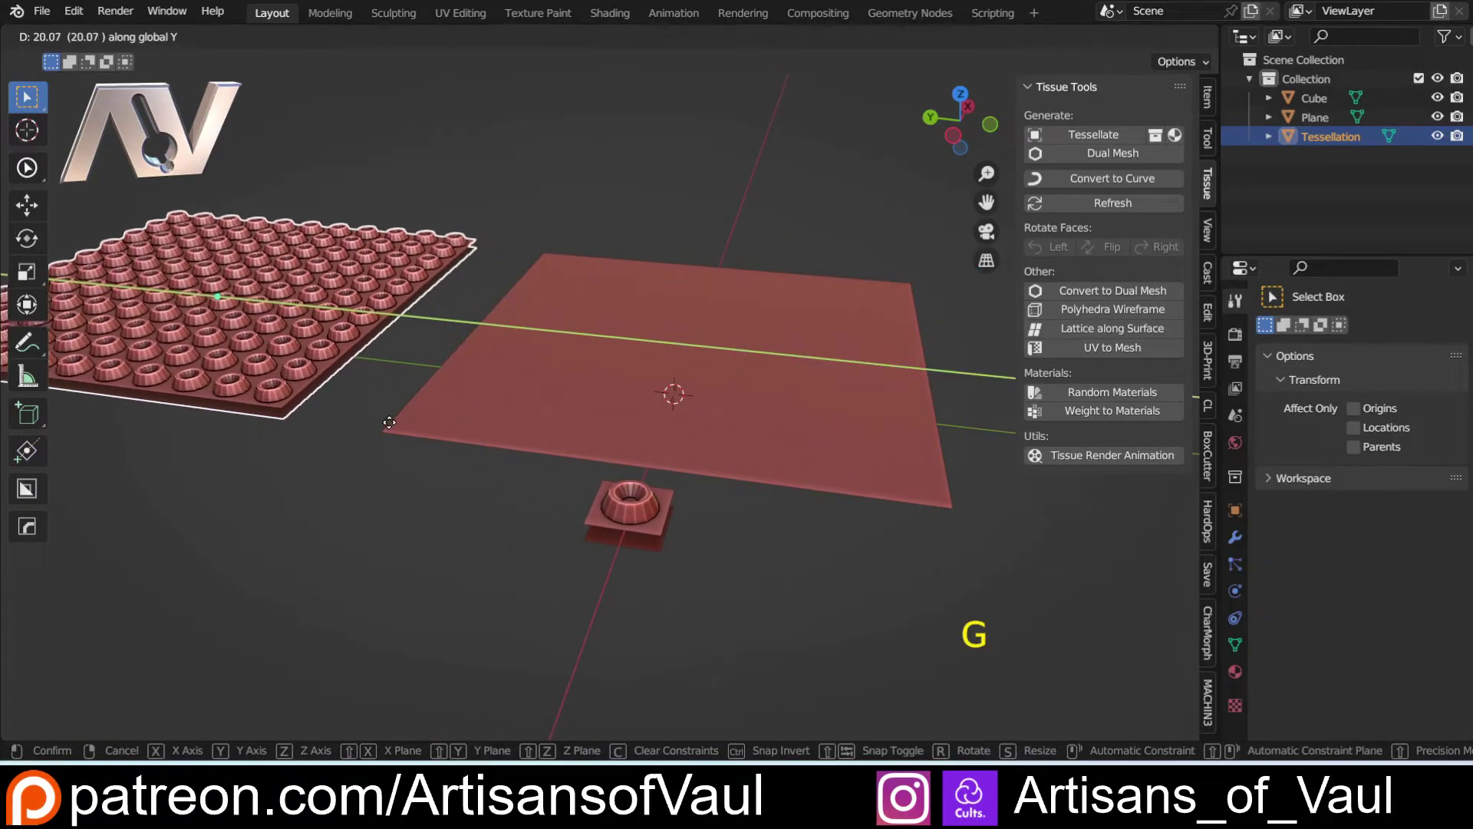
click(309, 463)
shift+middle_drag(308, 464, 564, 467)
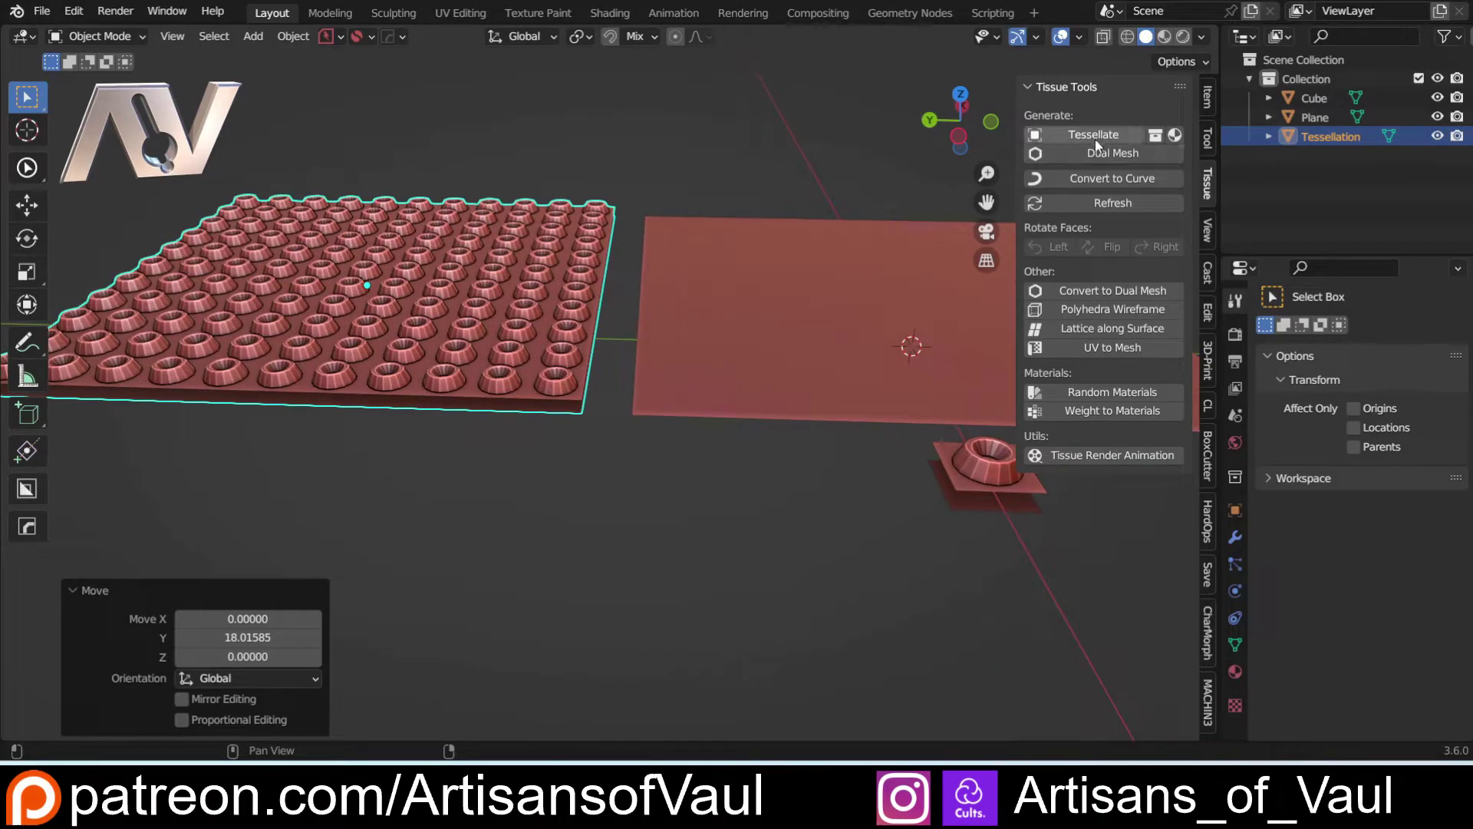
Compare the tessellated object with the bare base plane and the original component beside it
scroll(643, 428, down, 1)
click(693, 374)
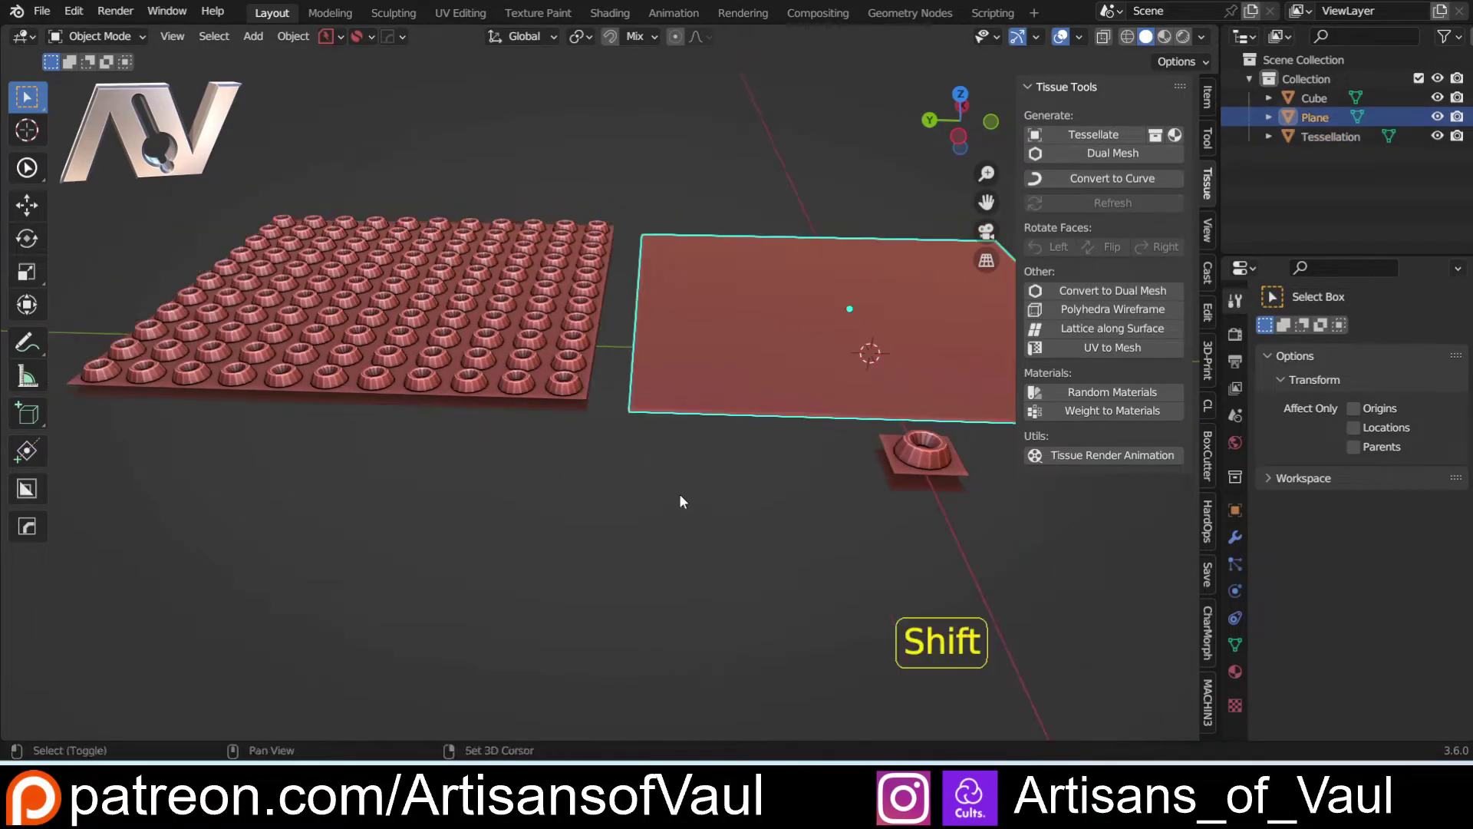
shift+middle_drag(681, 500, 550, 363)
click(551, 363)
scroll(667, 465, down, 3)
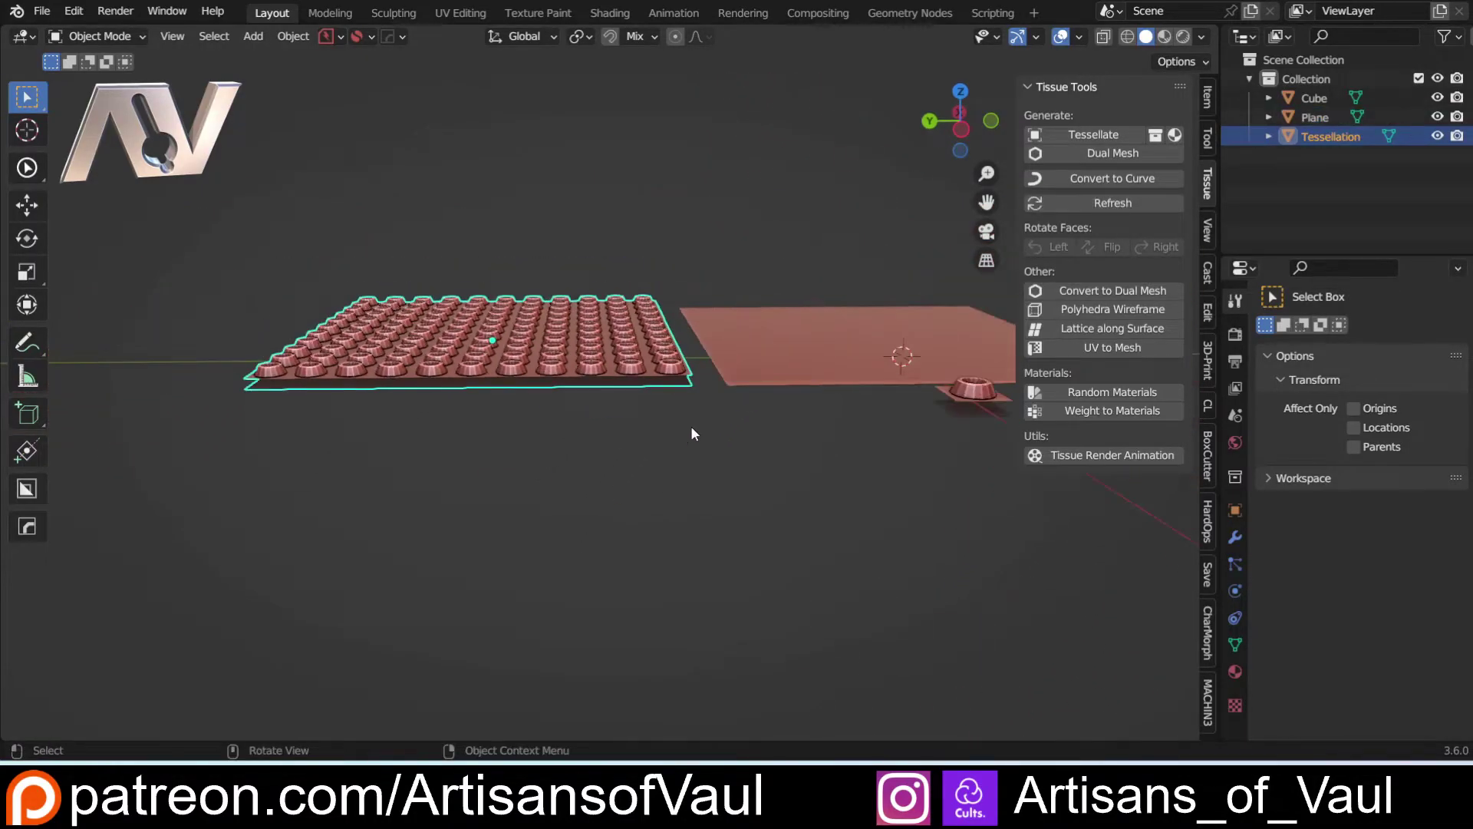
shift+middle_drag(810, 410, 647, 408)
shift+middle_drag(461, 435, 587, 468)
scroll(677, 501, up, 1)
scroll(587, 468, up, 1)
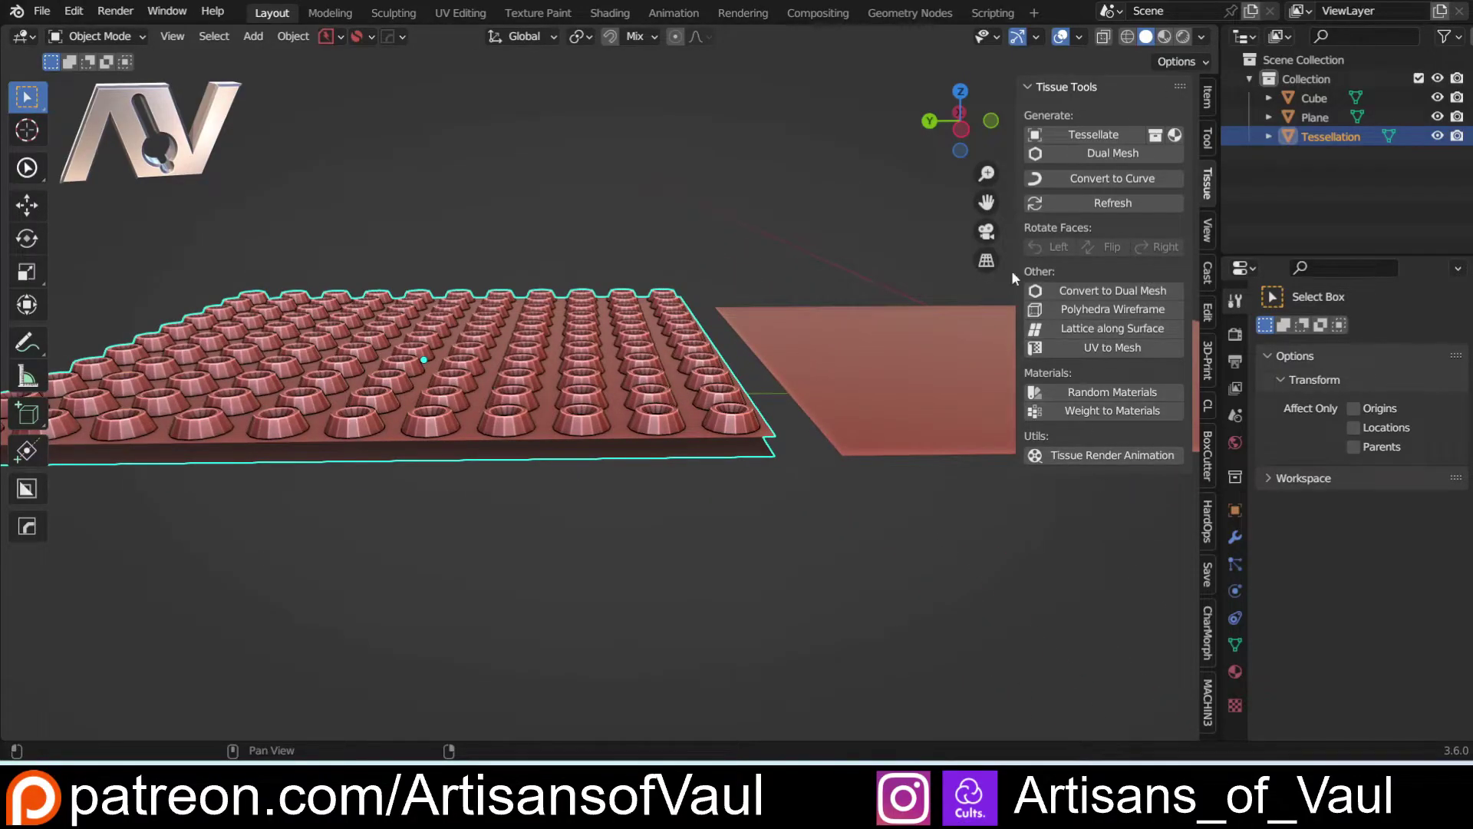
shift+middle_drag(926, 432, 652, 408)
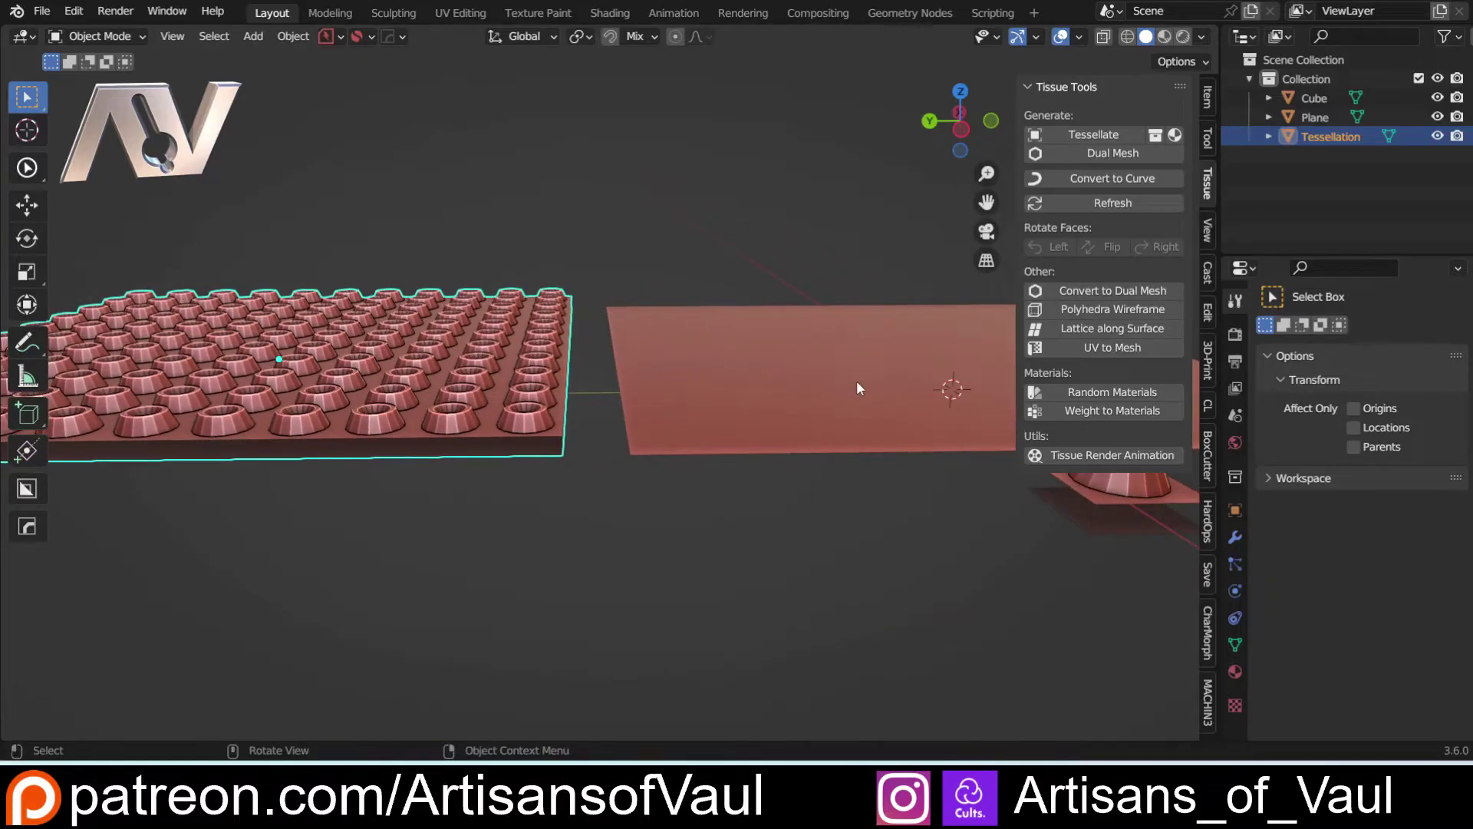
Hide the viewport sidebar, clear the selection and reselect the tessellated object
key(n)
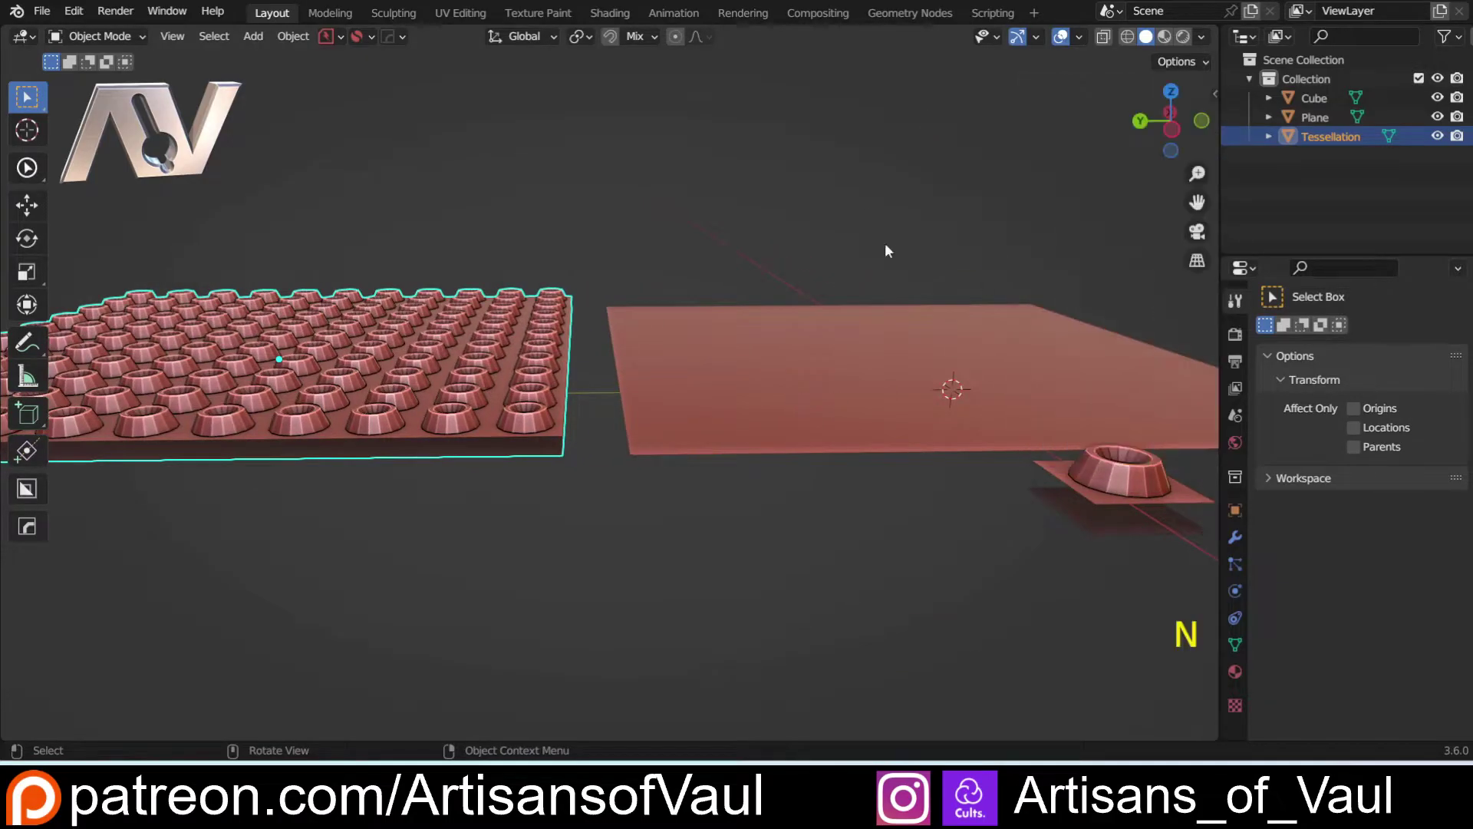
shift+middle_drag(720, 456, 875, 445)
shift+middle_drag(729, 418, 785, 412)
middle_drag(784, 411, 688, 483)
key(alt+a)
click(522, 421)
middle_drag(500, 507, 545, 412)
shift+middle_drag(545, 411, 645, 401)
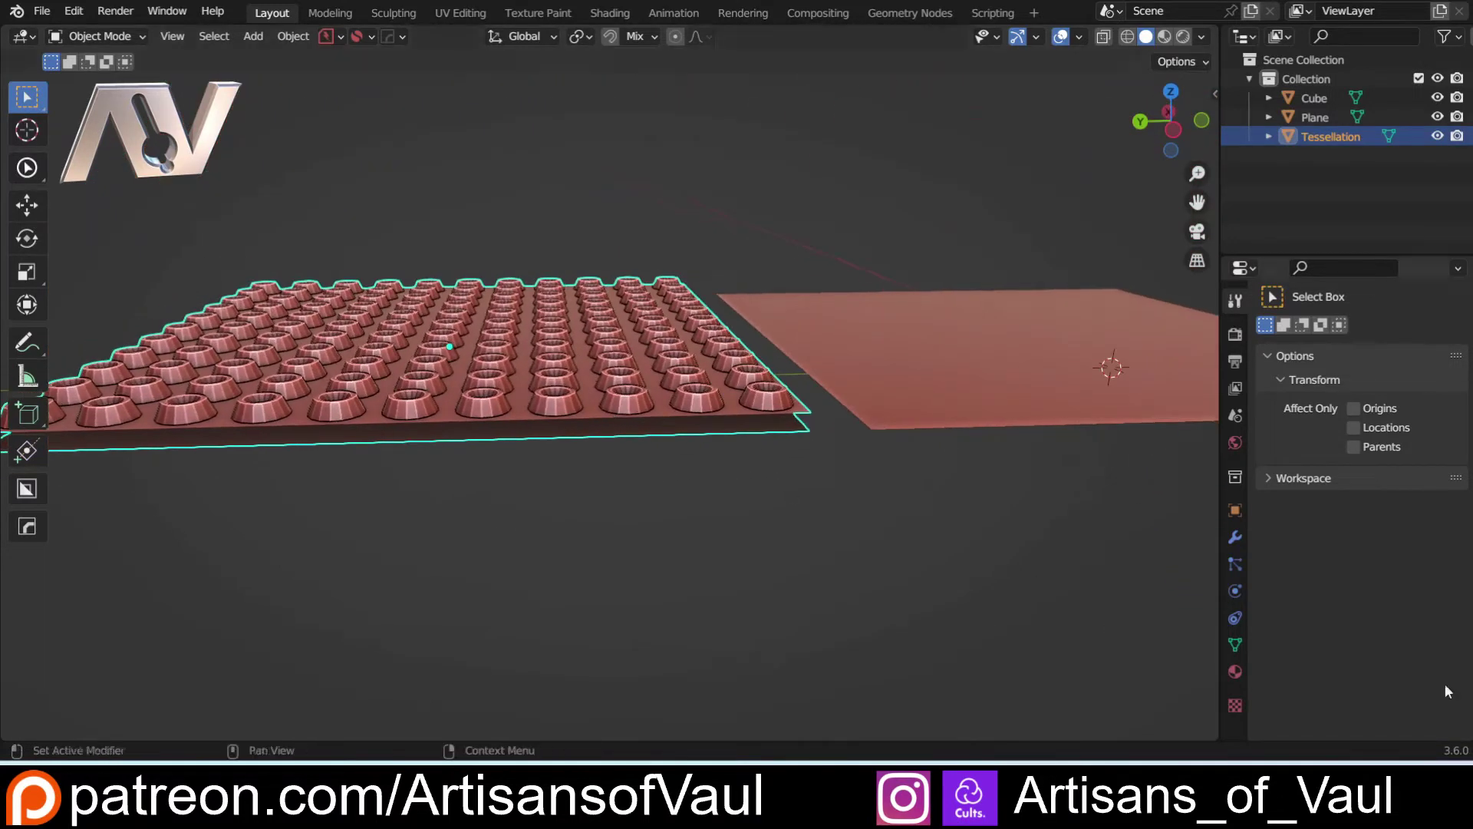
Expand the Tissue Tessellate settings in the tessellated object's data properties, also checking its modifier stack
click(1235, 645)
scroll(1374, 460, down, 4)
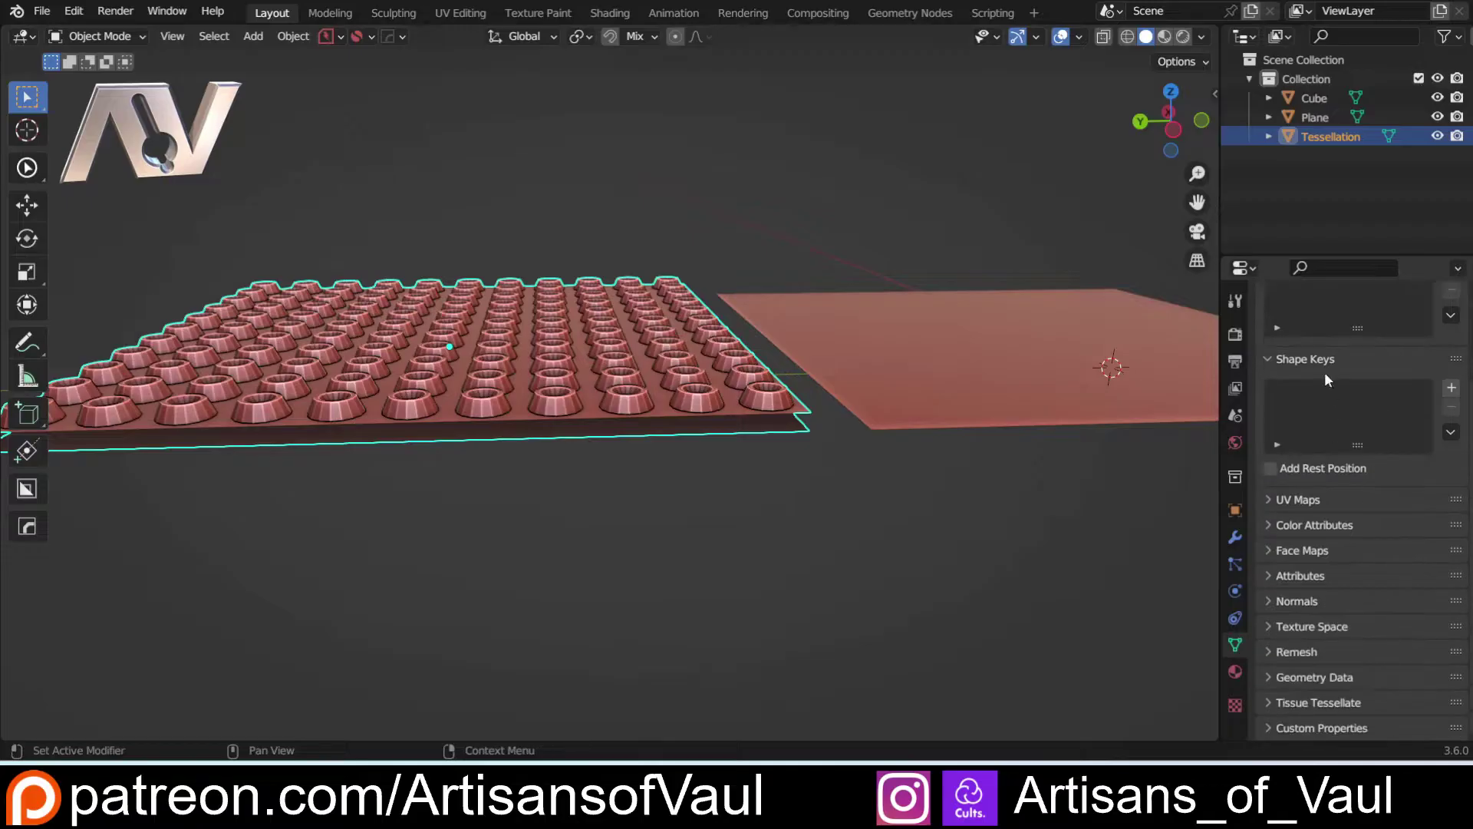
click(1268, 702)
scroll(1340, 523, down, 8)
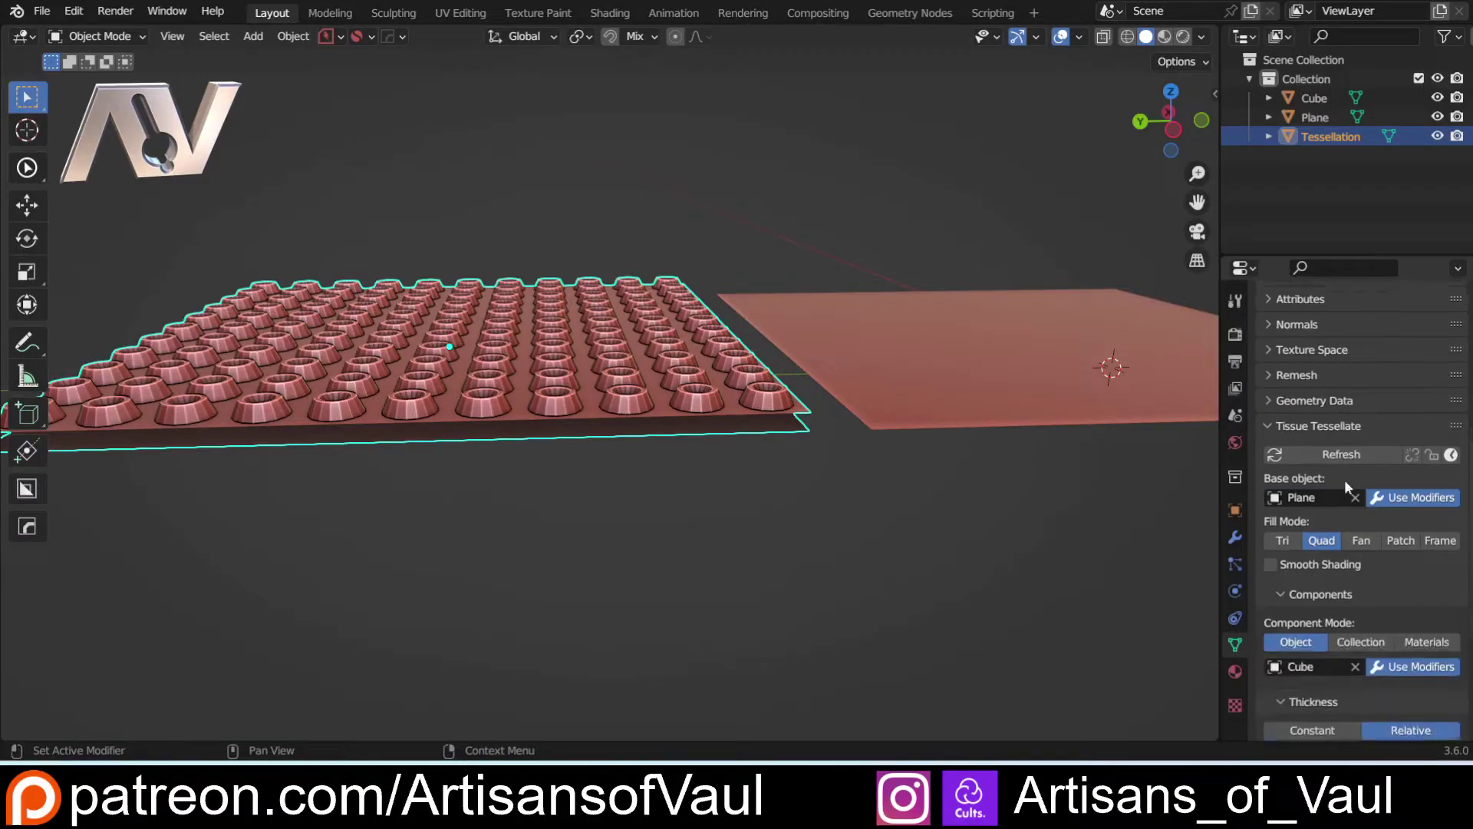
scroll(1358, 387, down, 2)
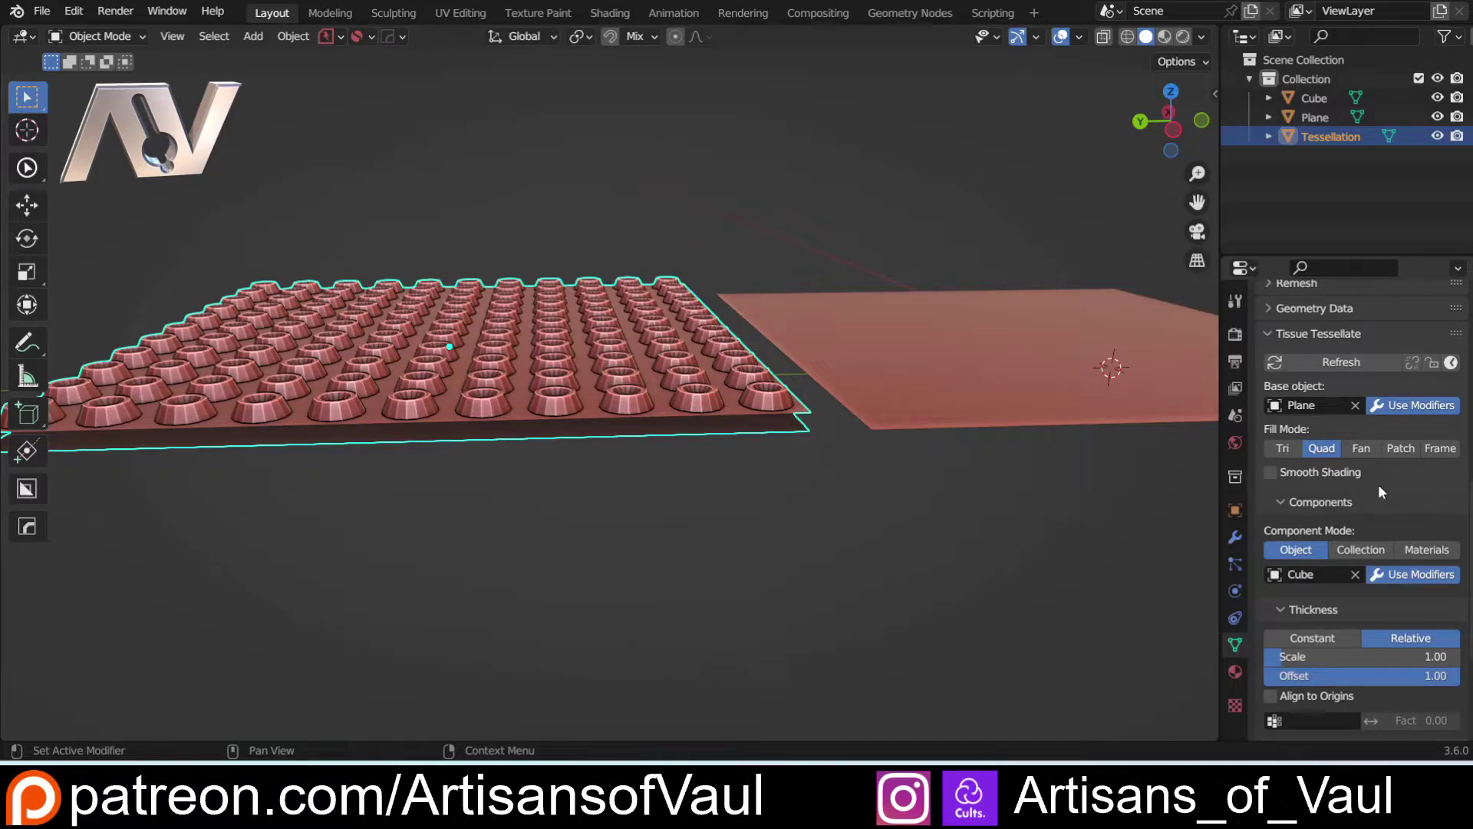
click(1235, 537)
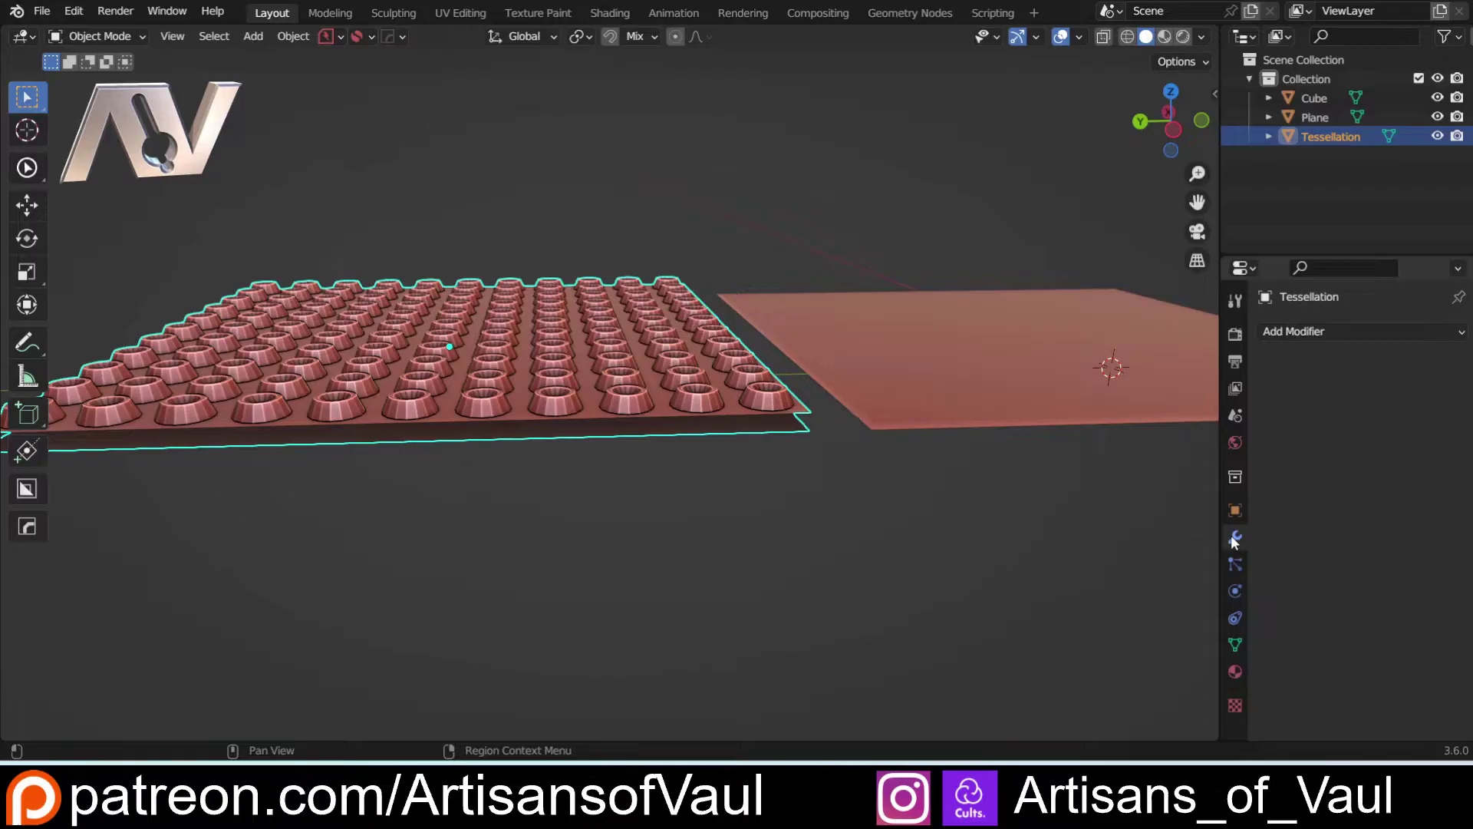
click(1235, 645)
scroll(1314, 573, down, 15)
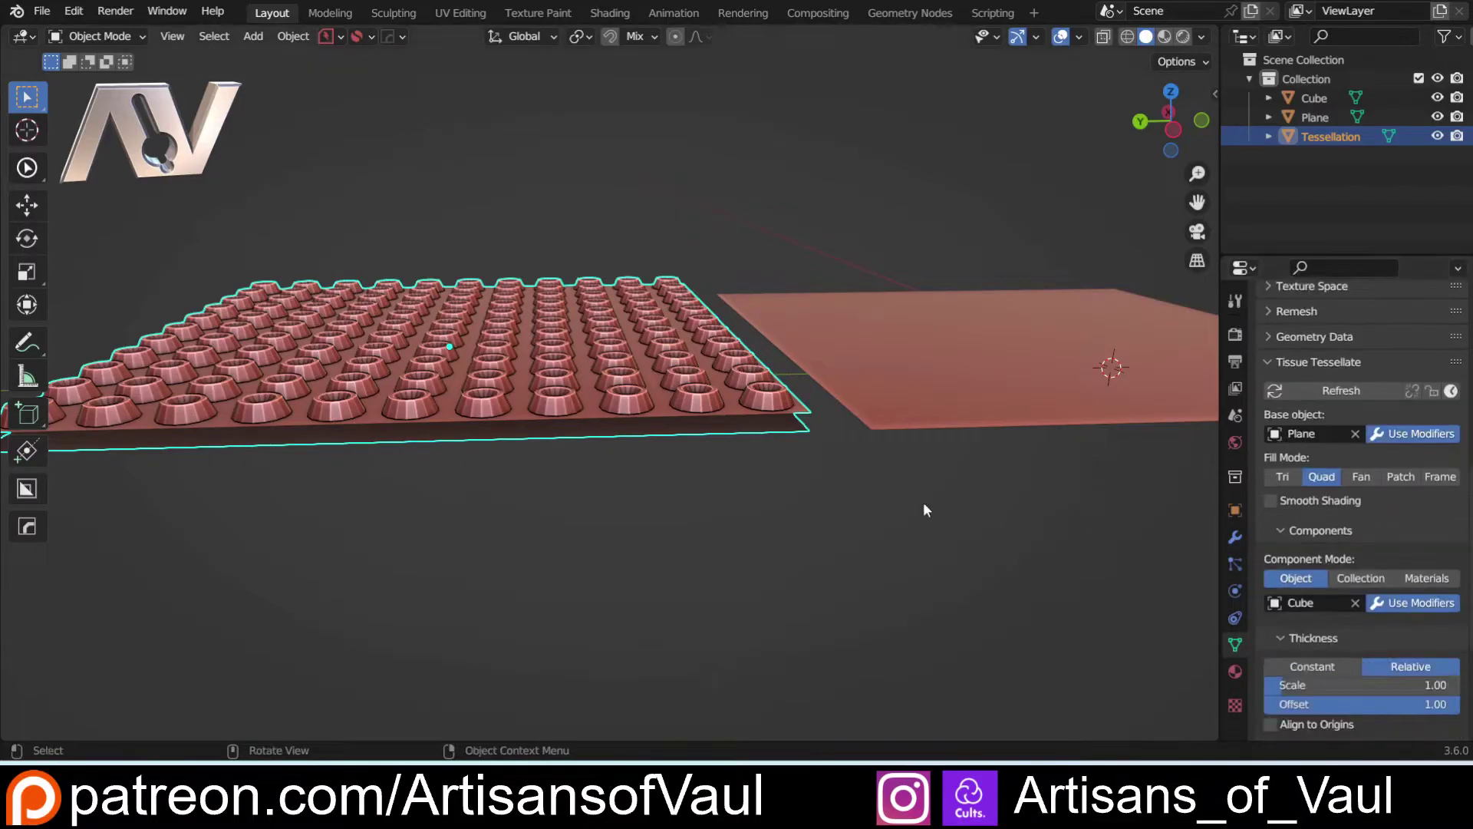
Try a tessellation thickness scale of about 1.35, reset it to 1, and test the offset, ending at 1
shift+middle_drag(627, 479, 692, 493)
scroll(1318, 559, down, 3)
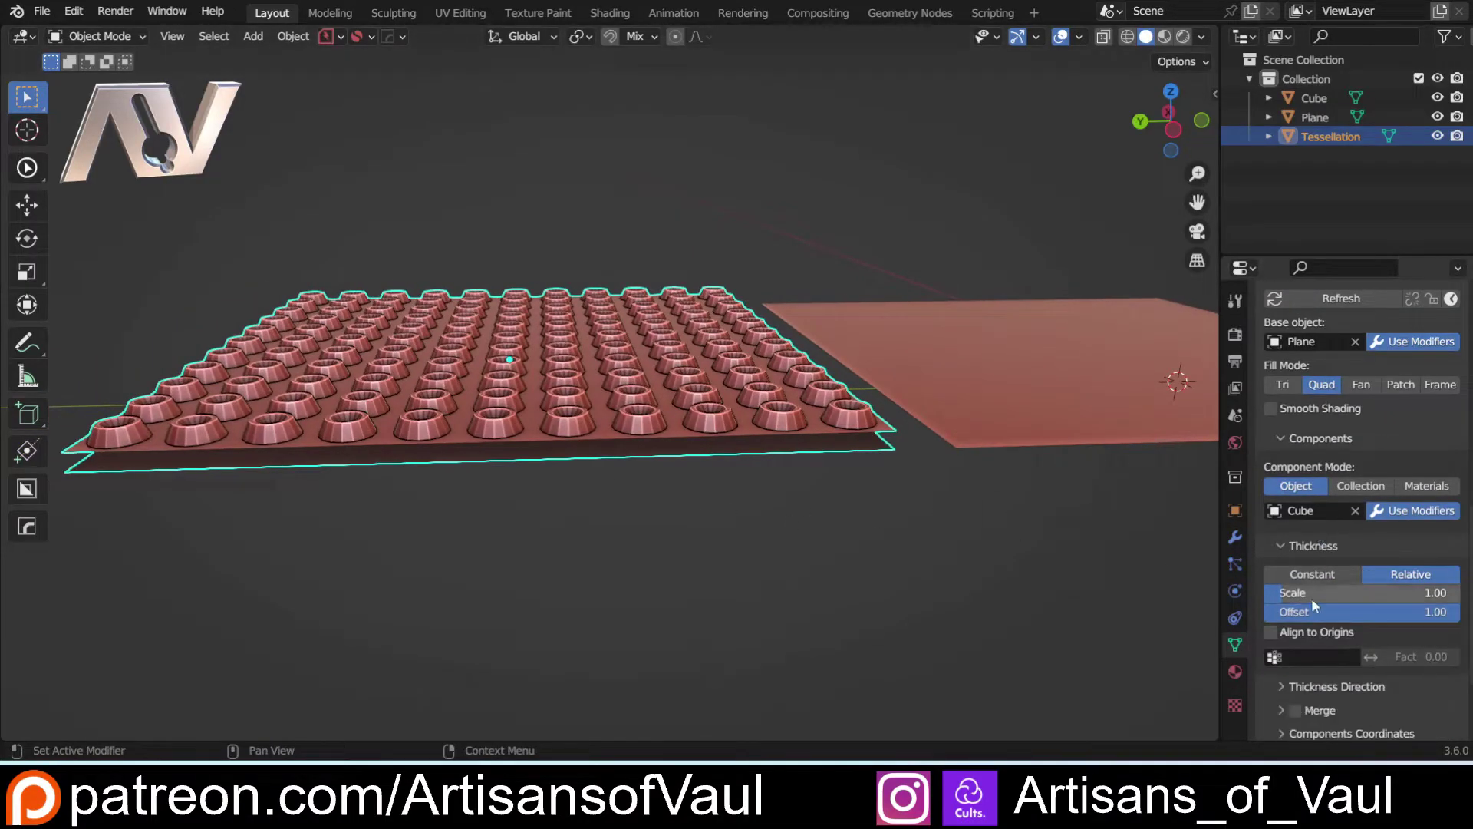
mouse_move(1282, 593)
mouse_down()
mouse_move(1319, 594)
mouse_move(1299, 591)
mouse_up()
click(1299, 591)
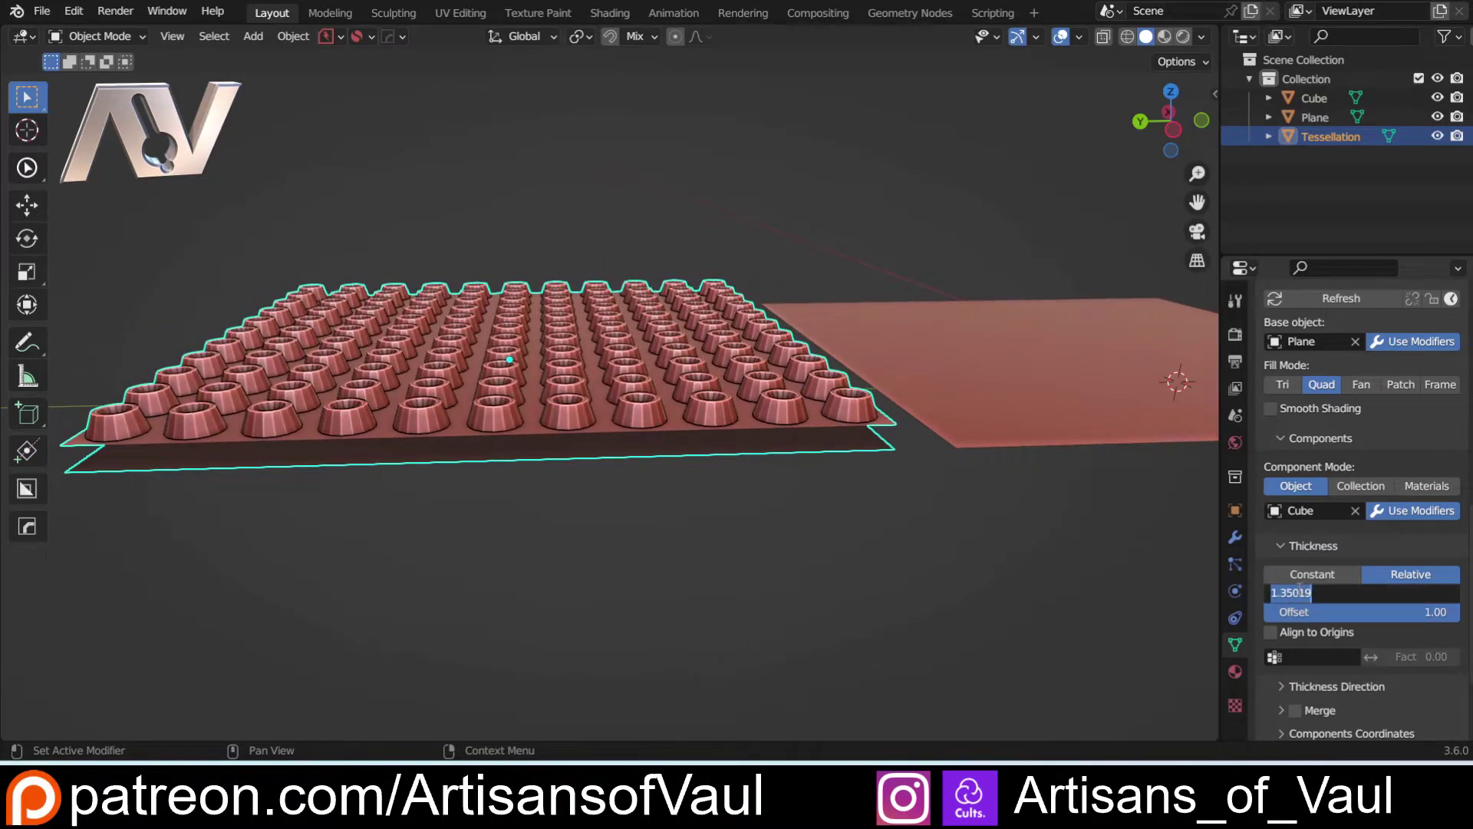
text(1)
key(Return)
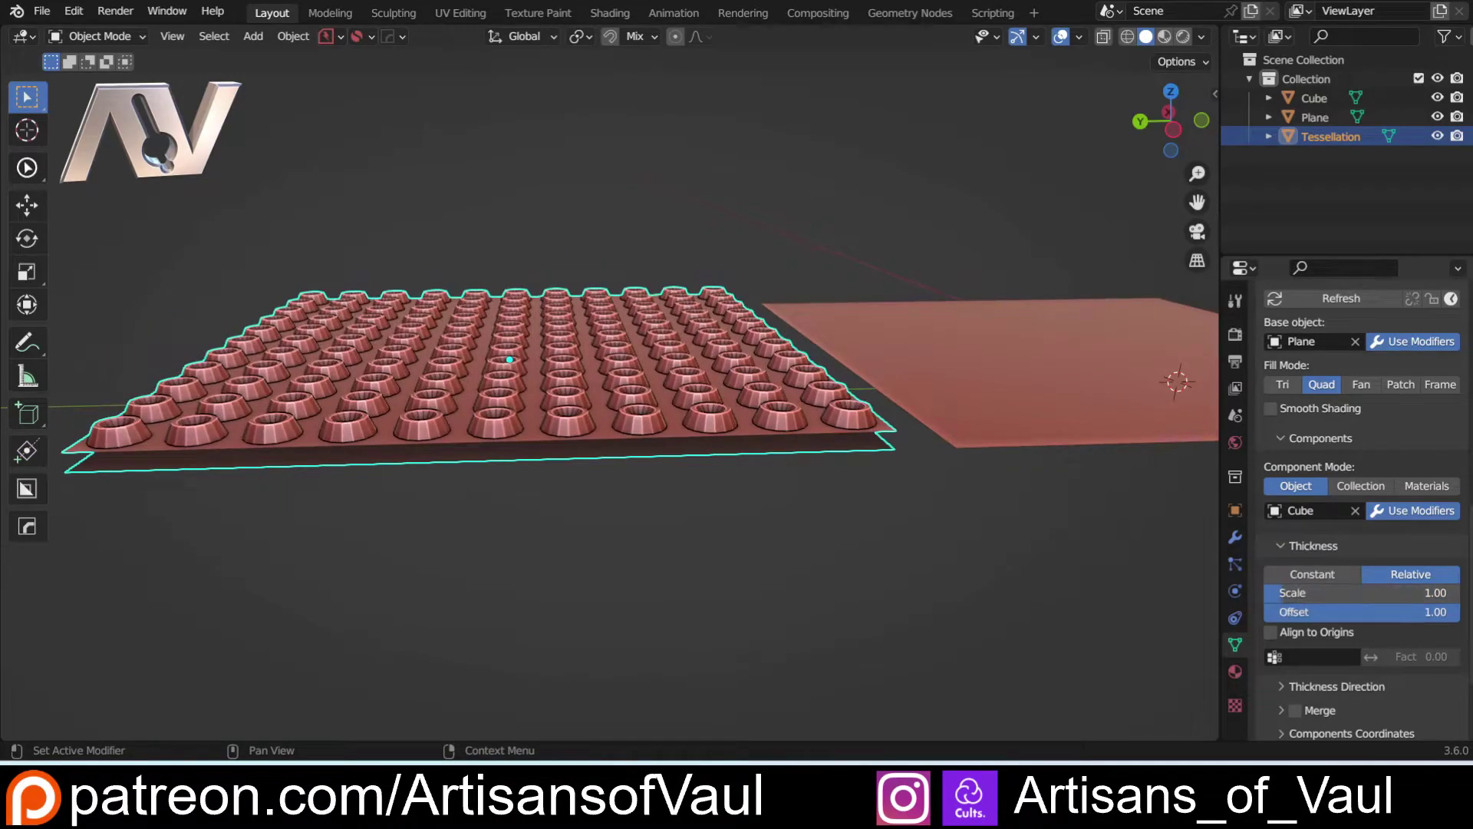
drag(1370, 612, 1450, 611)
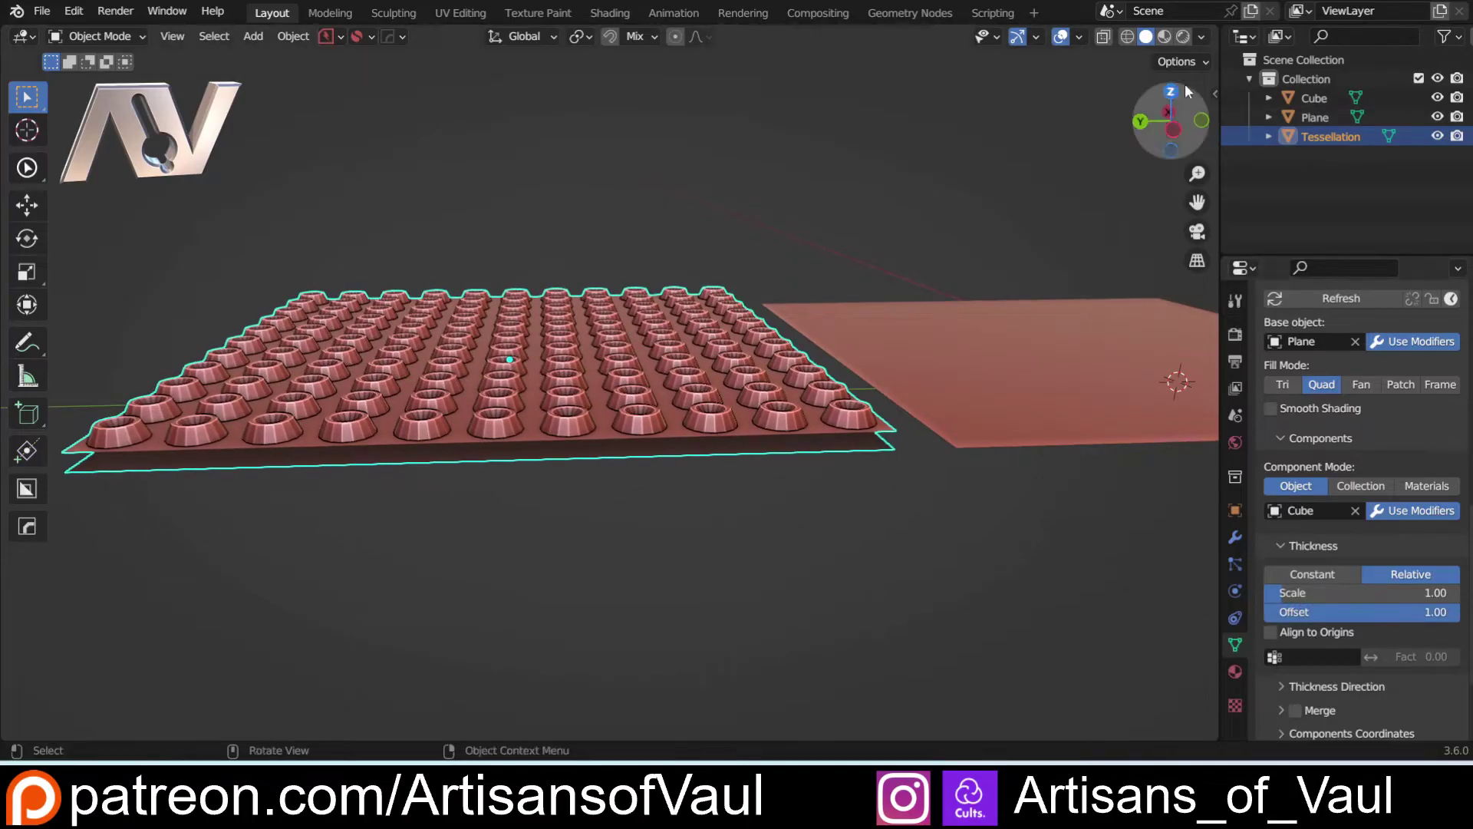
Examine the tessellated surface from several angles and up close, and review the remaining Tissue Tessellate options
drag(1174, 132, 929, 430)
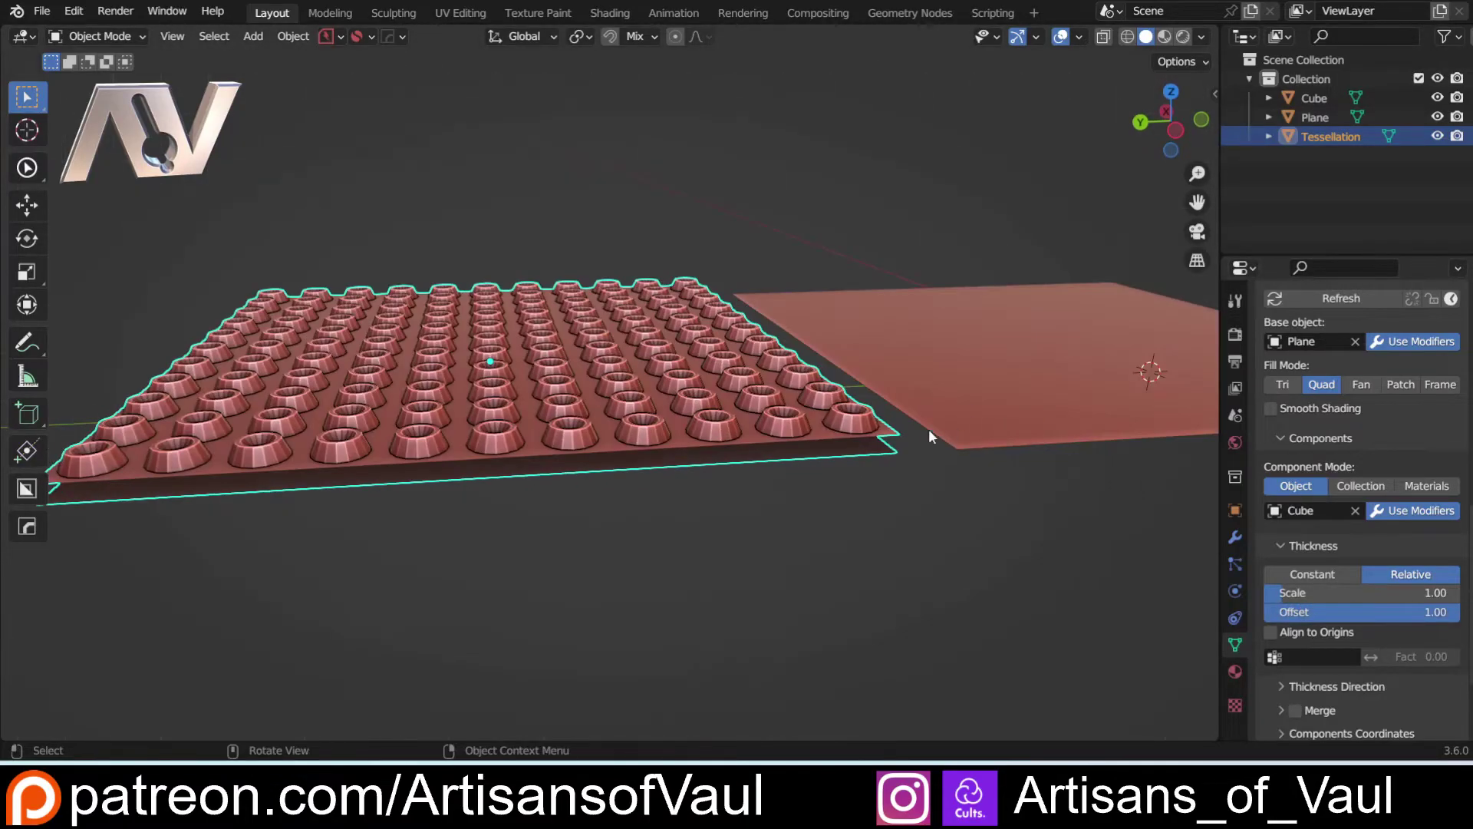
shift+middle_drag(763, 460, 859, 522)
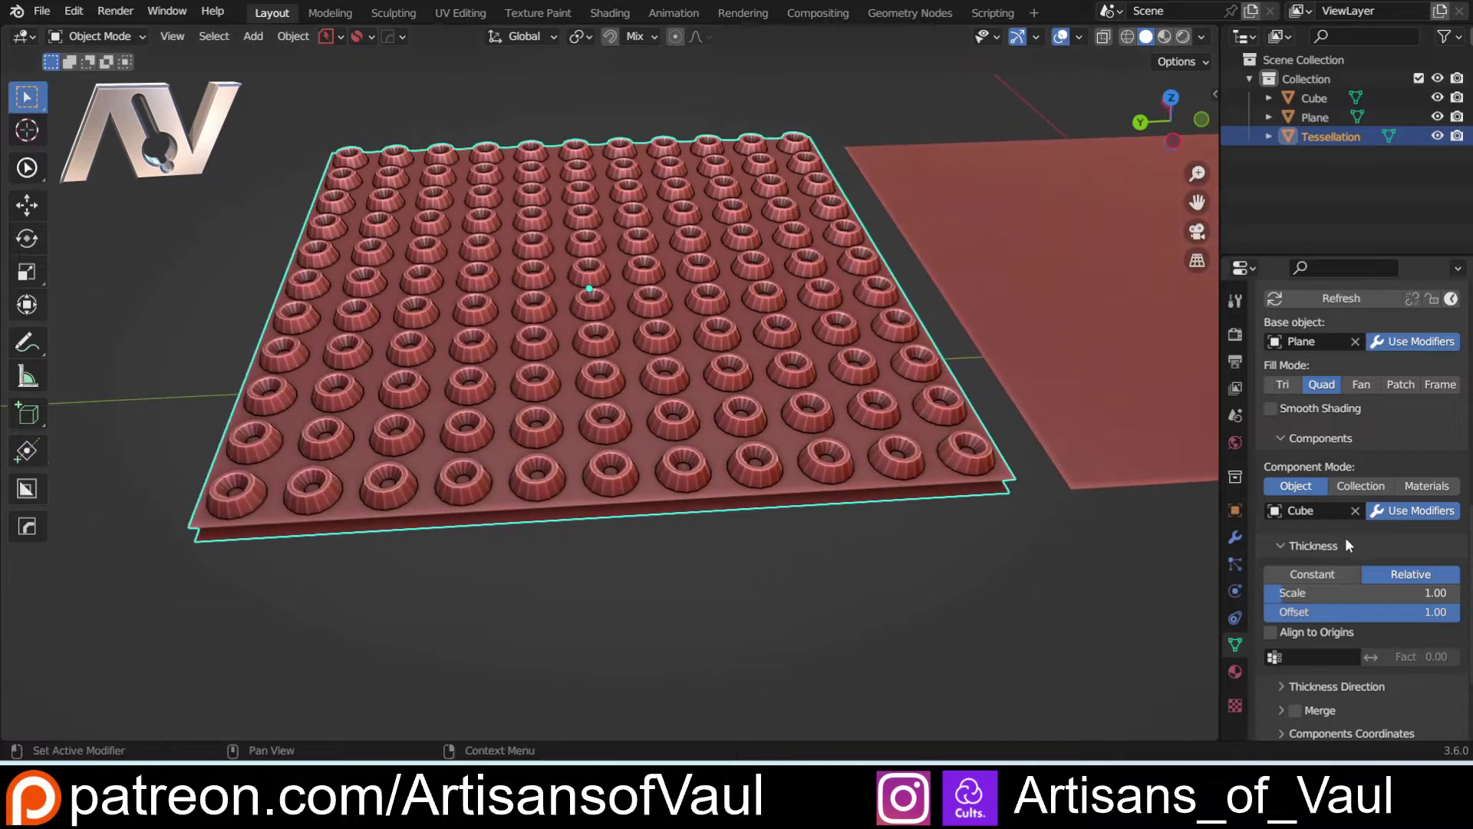
scroll(1335, 537, down, 4)
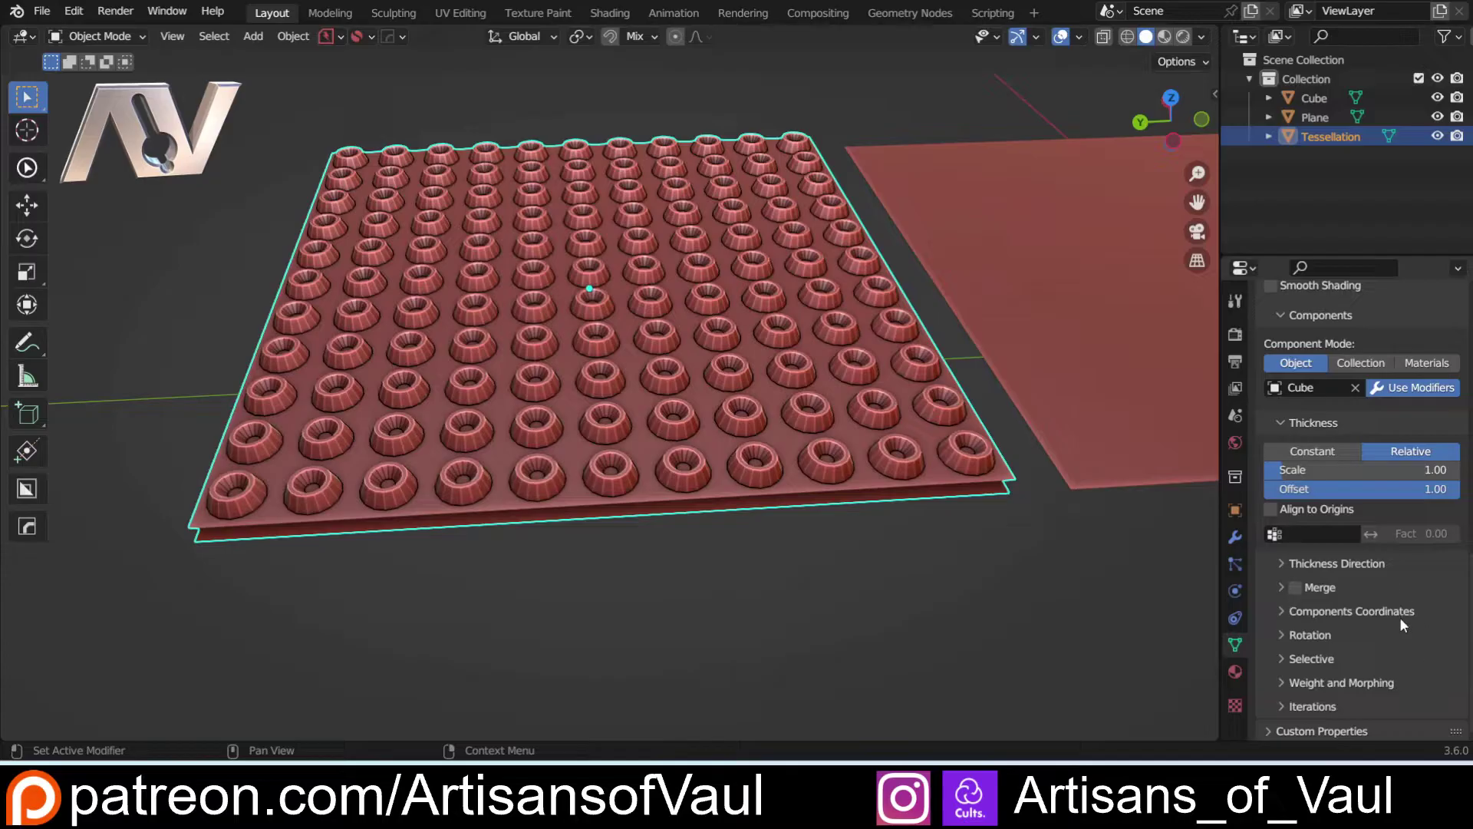
middle_drag(794, 618, 839, 540)
shift+middle_drag(839, 540, 944, 493)
scroll(850, 514, up, 3)
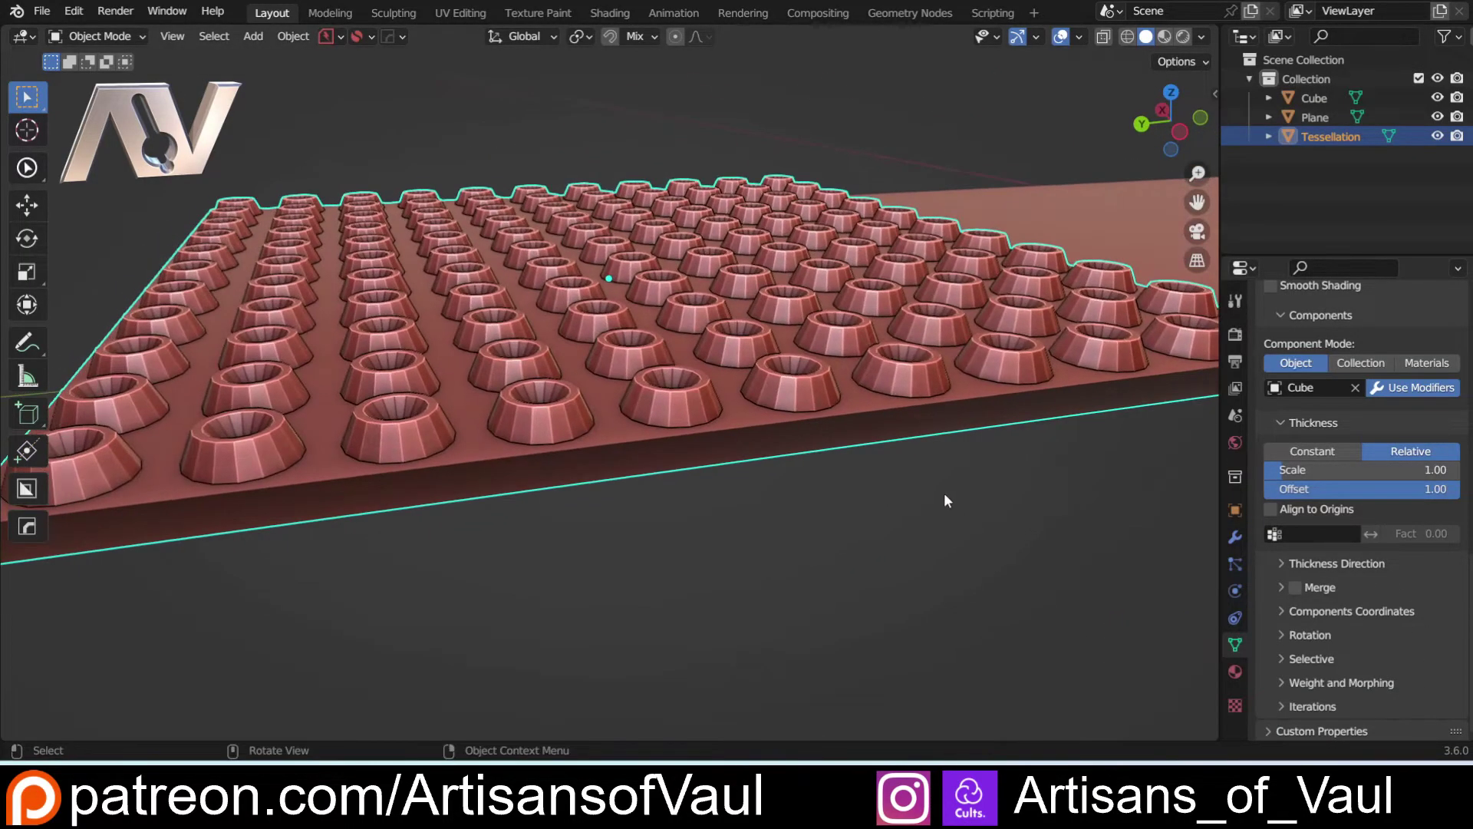
scroll(944, 493, down, 2)
shift+middle_drag(757, 486, 833, 507)
scroll(603, 514, up, 2)
mouse_move(640, 485)
middle_down()
mouse_move(603, 515)
mouse_move(593, 502)
mouse_move(636, 503)
middle_up()
scroll(604, 515, up, 2)
scroll(576, 454, up, 2)
Inspect the tessellation's vertices along the seams between cups in edit mode, and return to object mode
key(Tab)
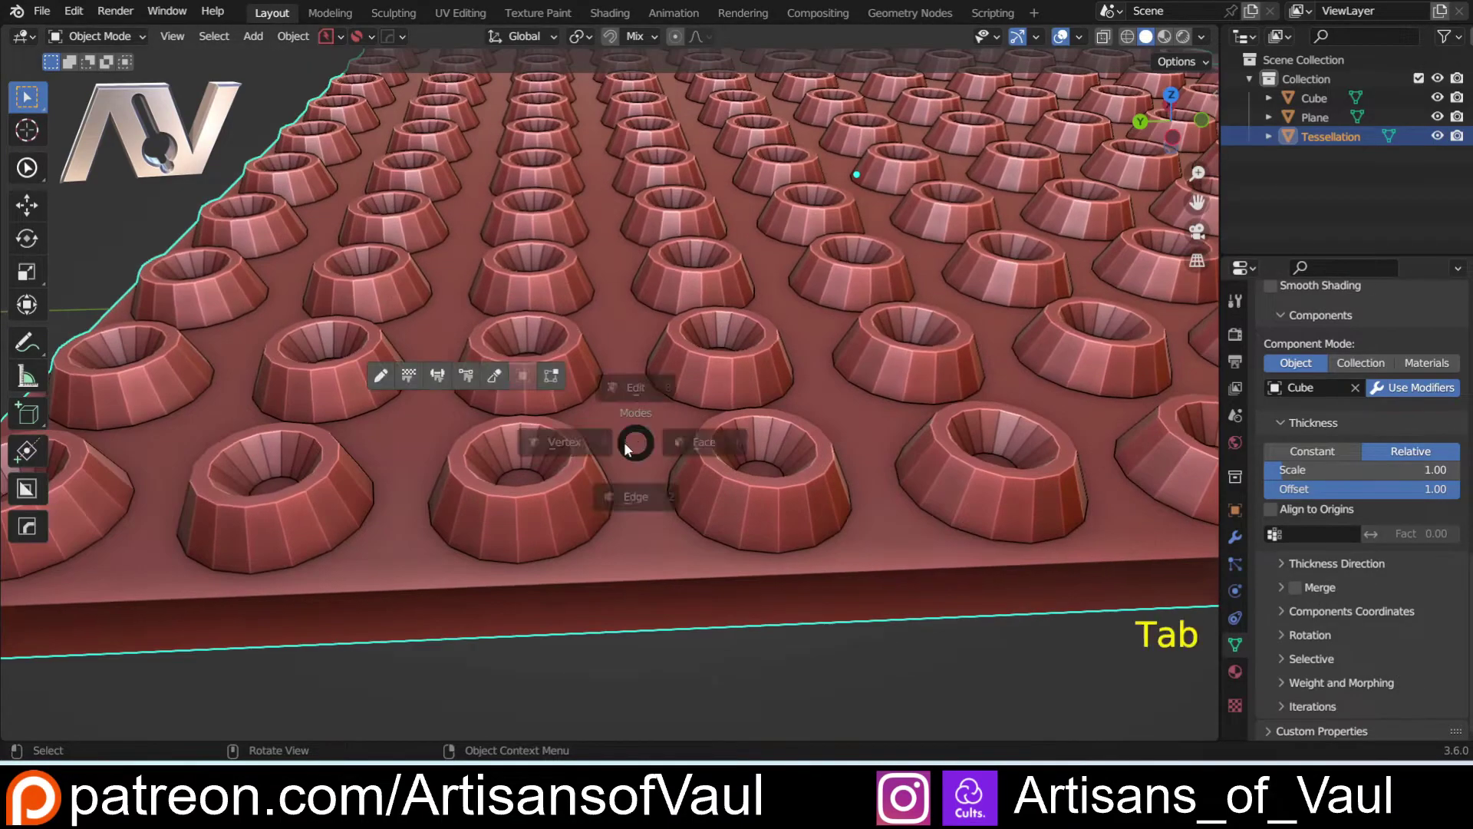
scroll(619, 476, up, 3)
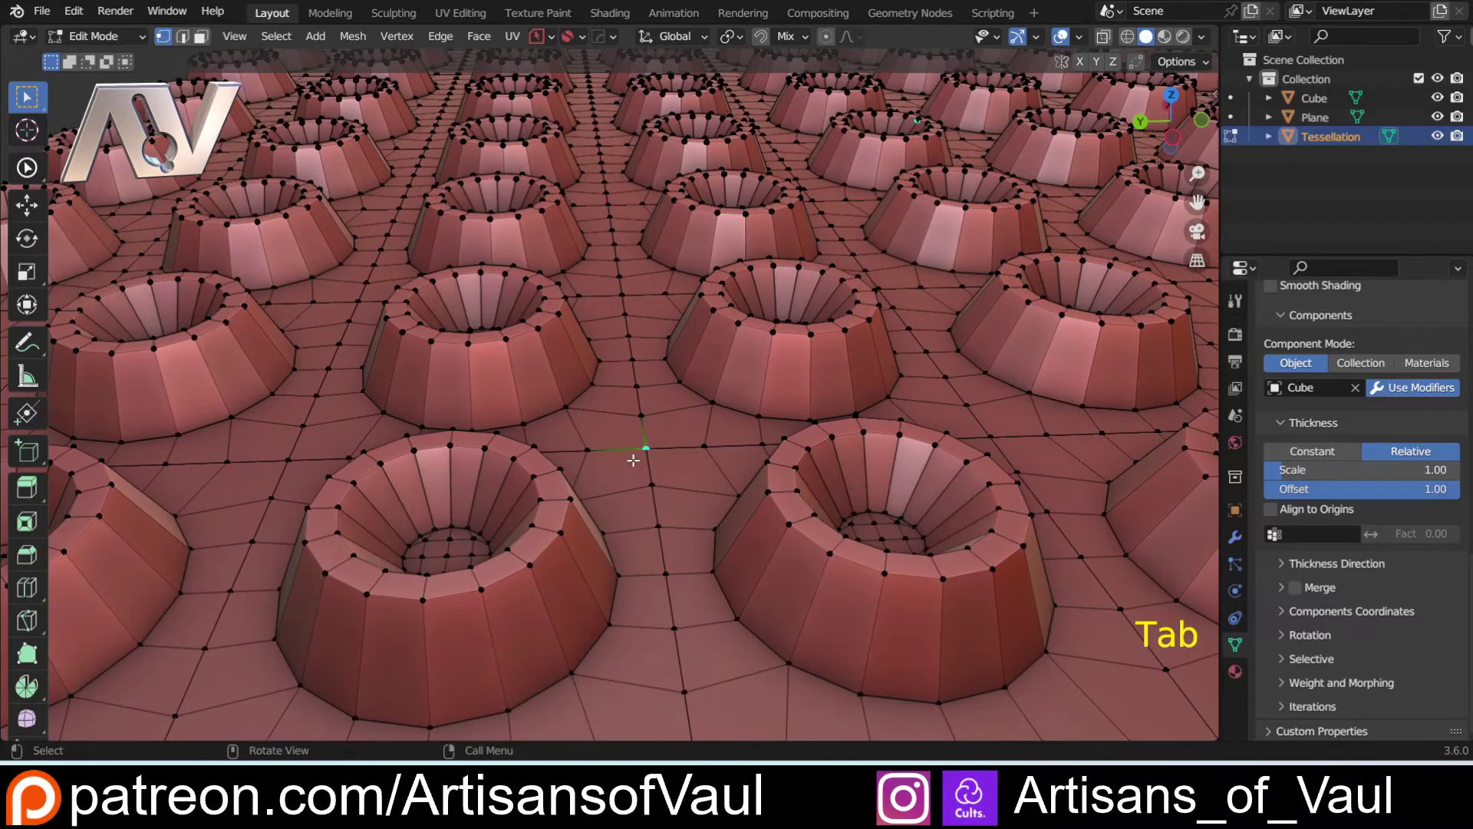
middle_drag(637, 461, 675, 365)
key(Tab)
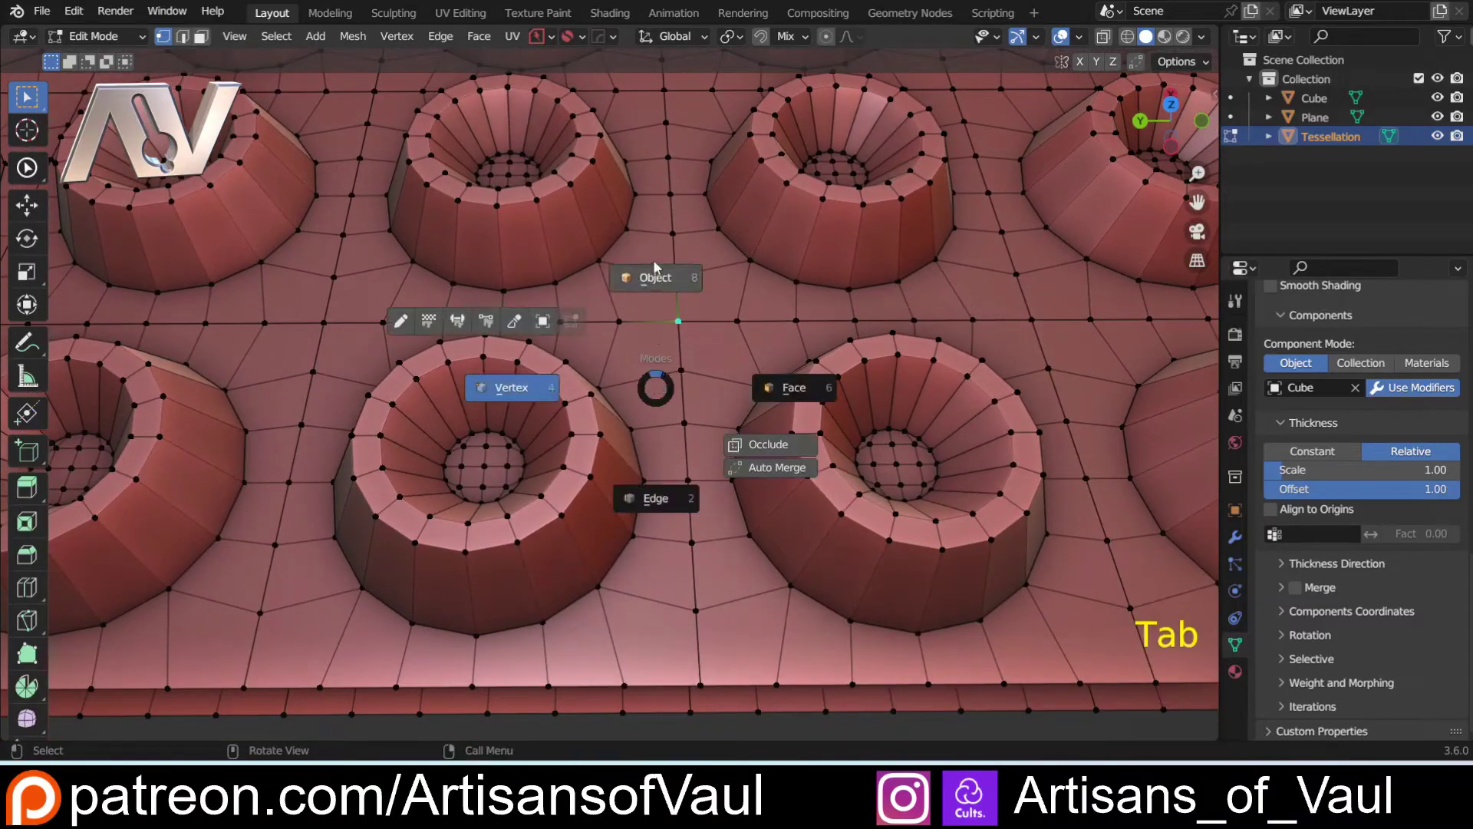
Check in edit mode that vertices on opposite edges of the original component line up, and return to object mode
scroll(646, 310, down, 10)
shift+middle_drag(862, 384, 458, 355)
click(679, 412)
scroll(680, 412, up, 5)
key(Tab)
scroll(488, 427, up, 3)
click(418, 290)
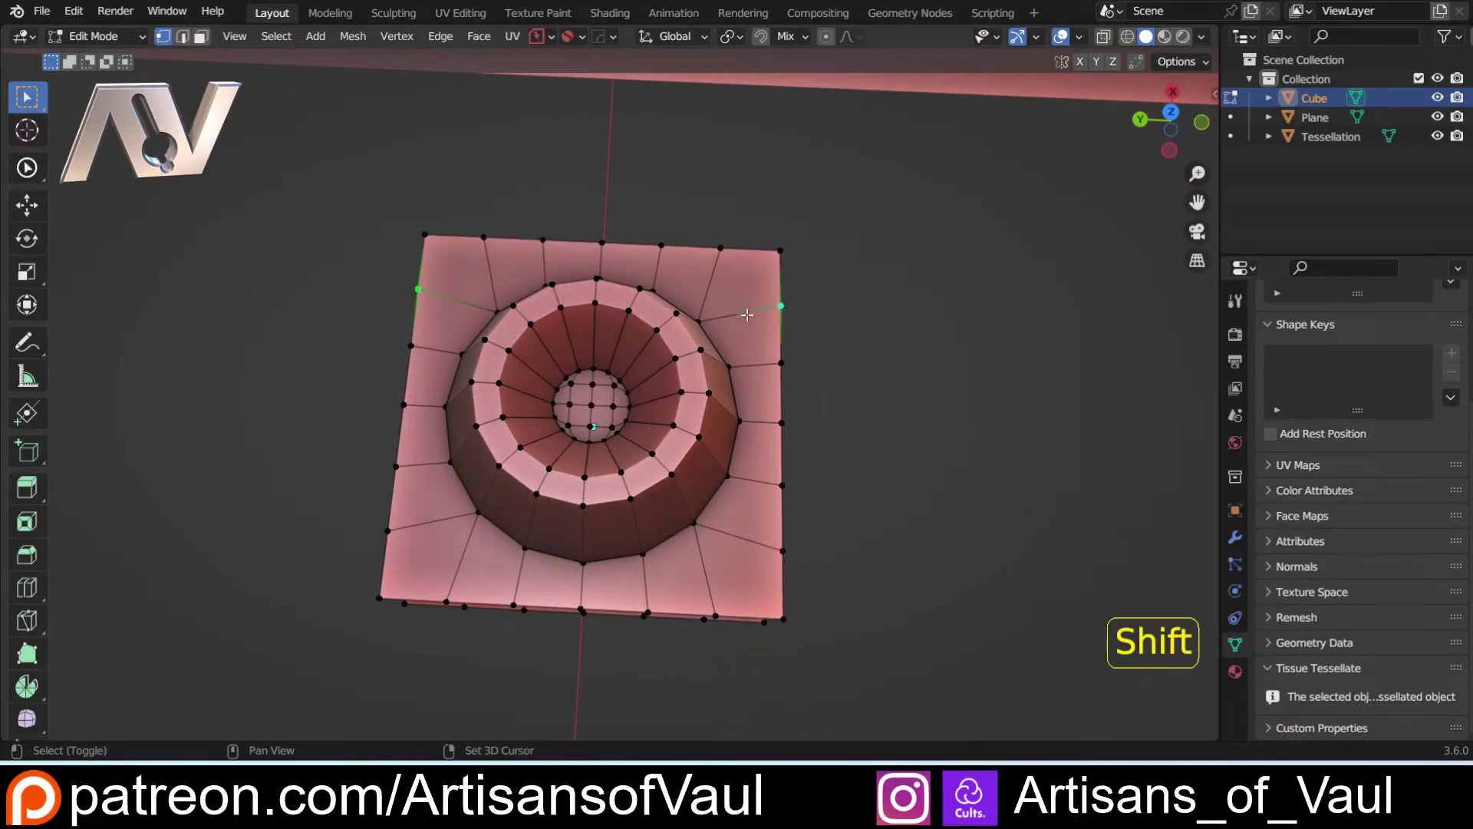
click(388, 530)
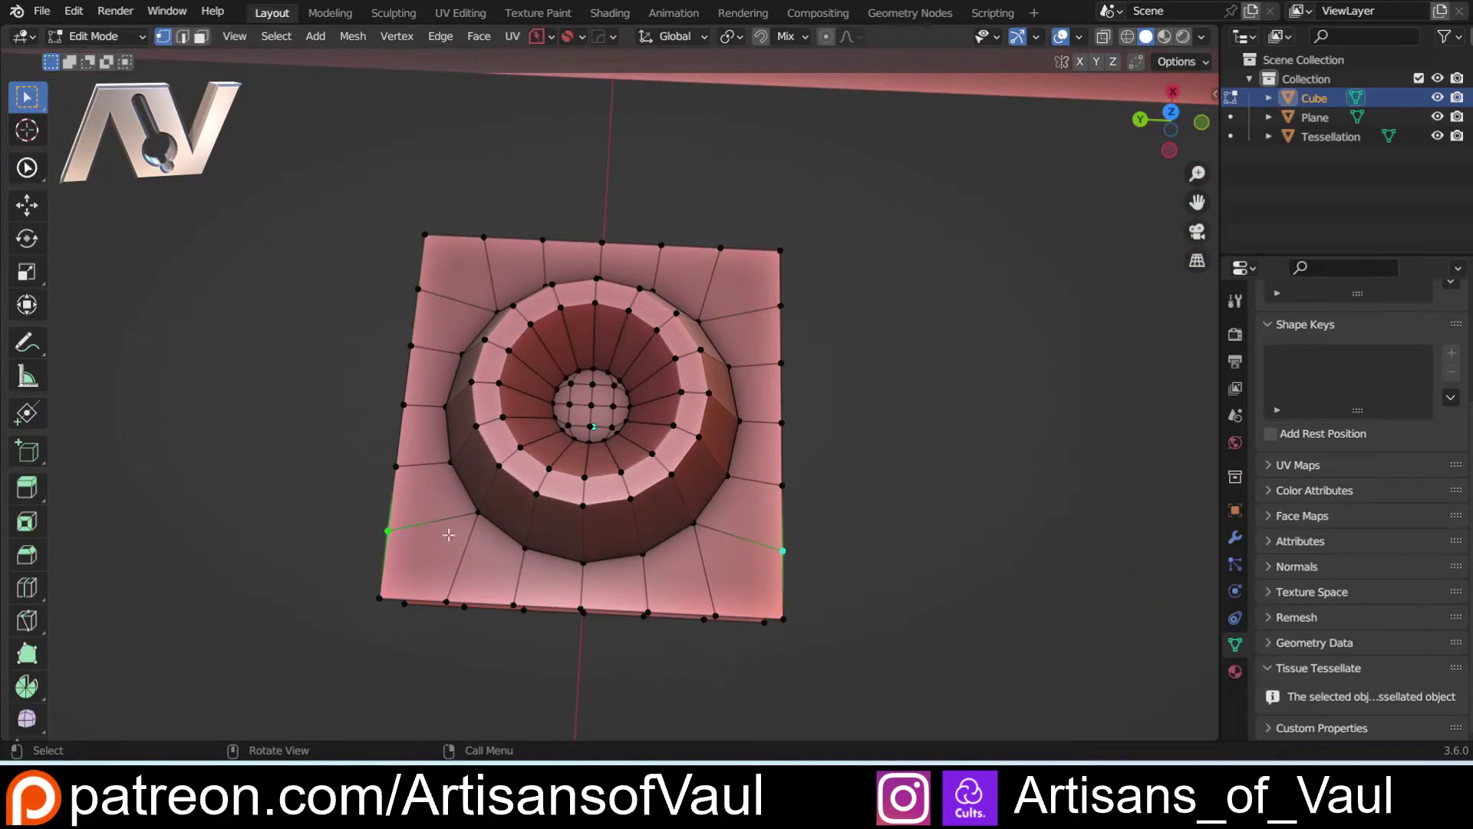
scroll(393, 512, down, 3)
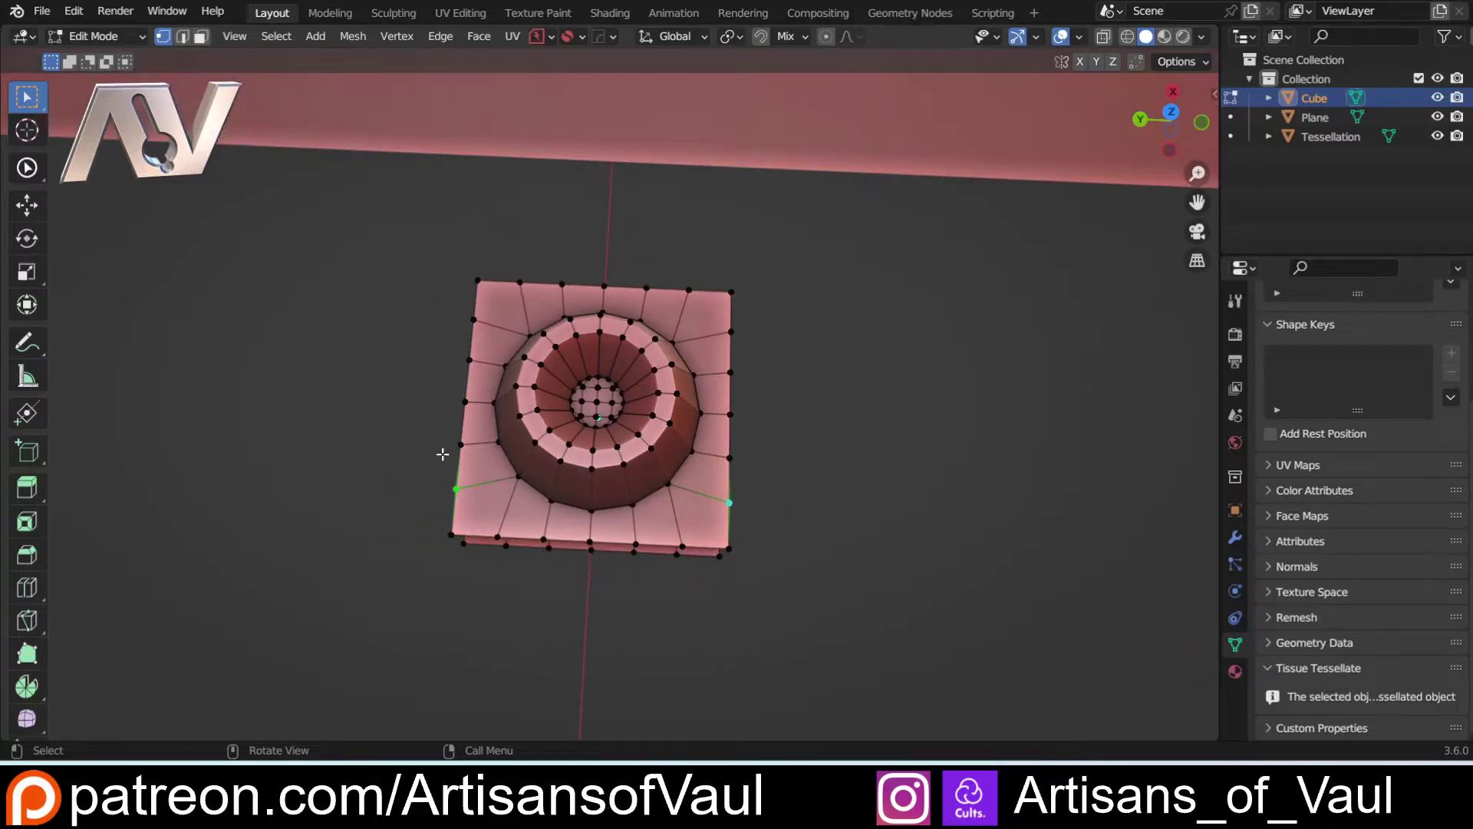
key(Tab)
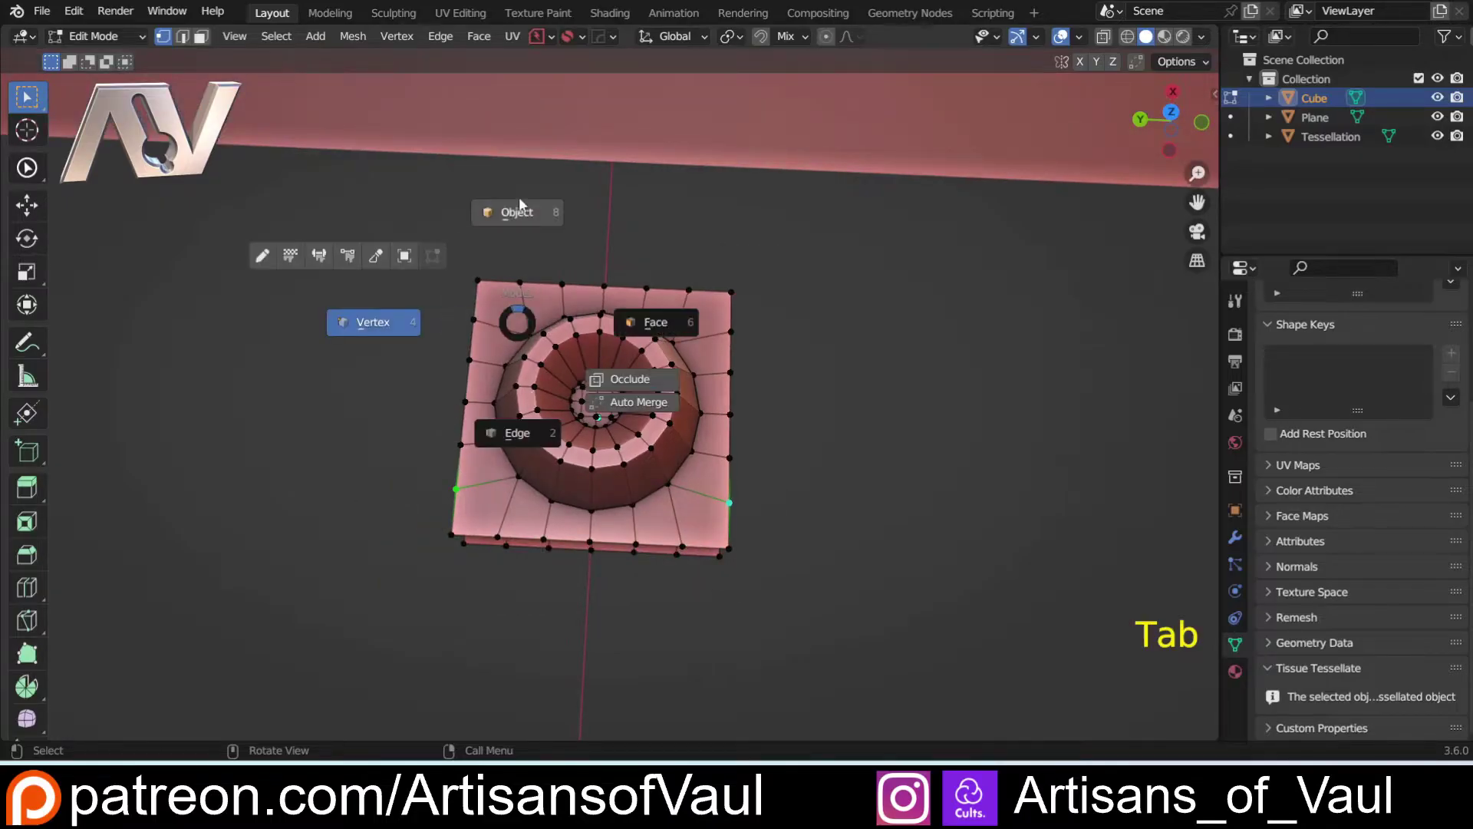
click(519, 199)
Select the tessellated object and enter vertex edit mode near its front rows of cups
scroll(414, 246, down, 4)
shift+middle_drag(282, 296, 1073, 527)
shift+middle_drag(508, 461, 698, 514)
scroll(695, 516, up, 3)
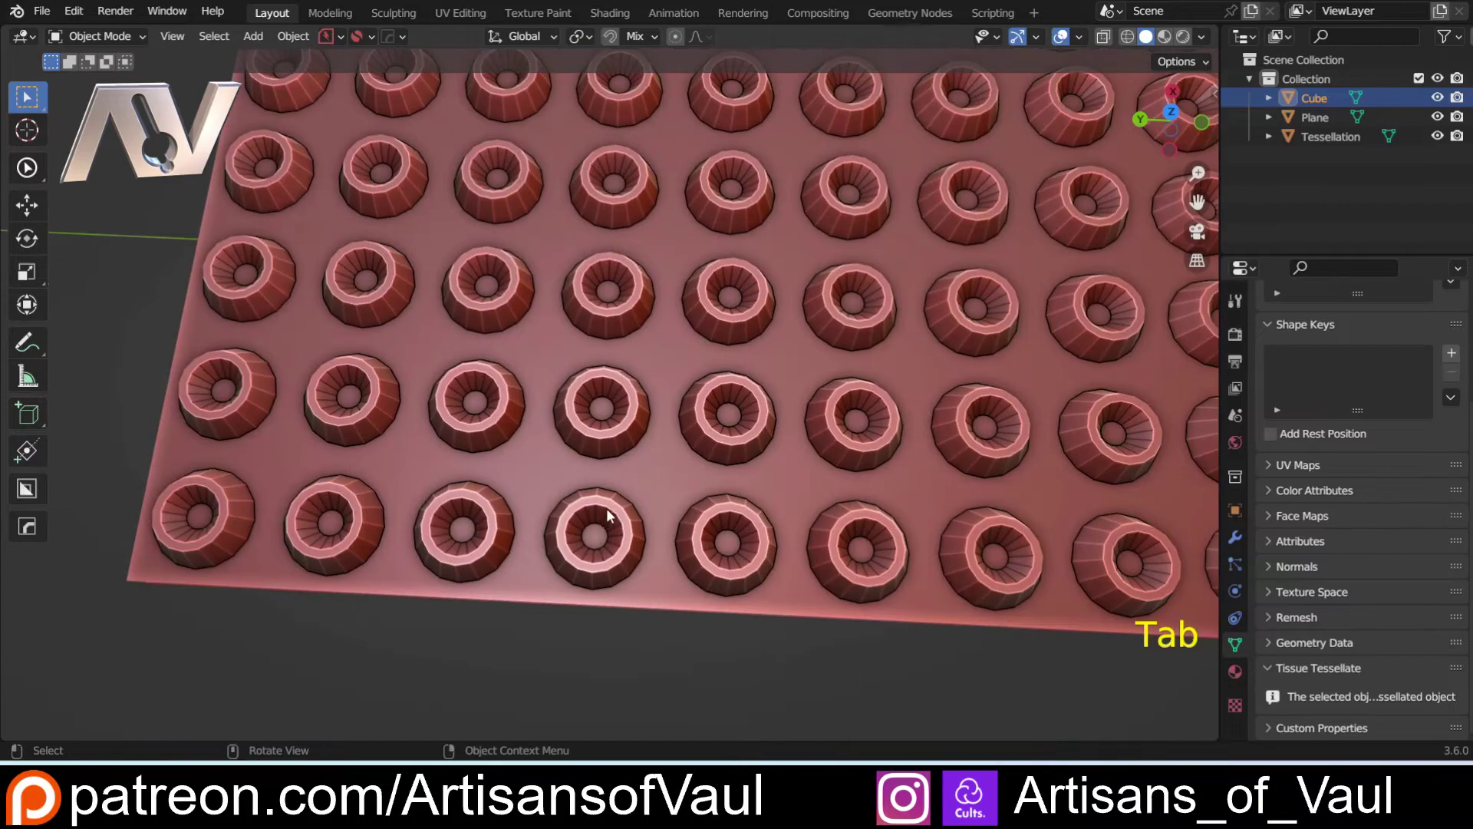
middle_drag(607, 516, 632, 496)
click(632, 497)
scroll(631, 514, up, 4)
middle_drag(750, 610, 613, 517)
key(Tab)
click(518, 561)
Test-move a seam vertex between the front rows of cups to check whether neighbouring tiles are joined, and cancel the move
scroll(603, 460, up, 3)
click(631, 496)
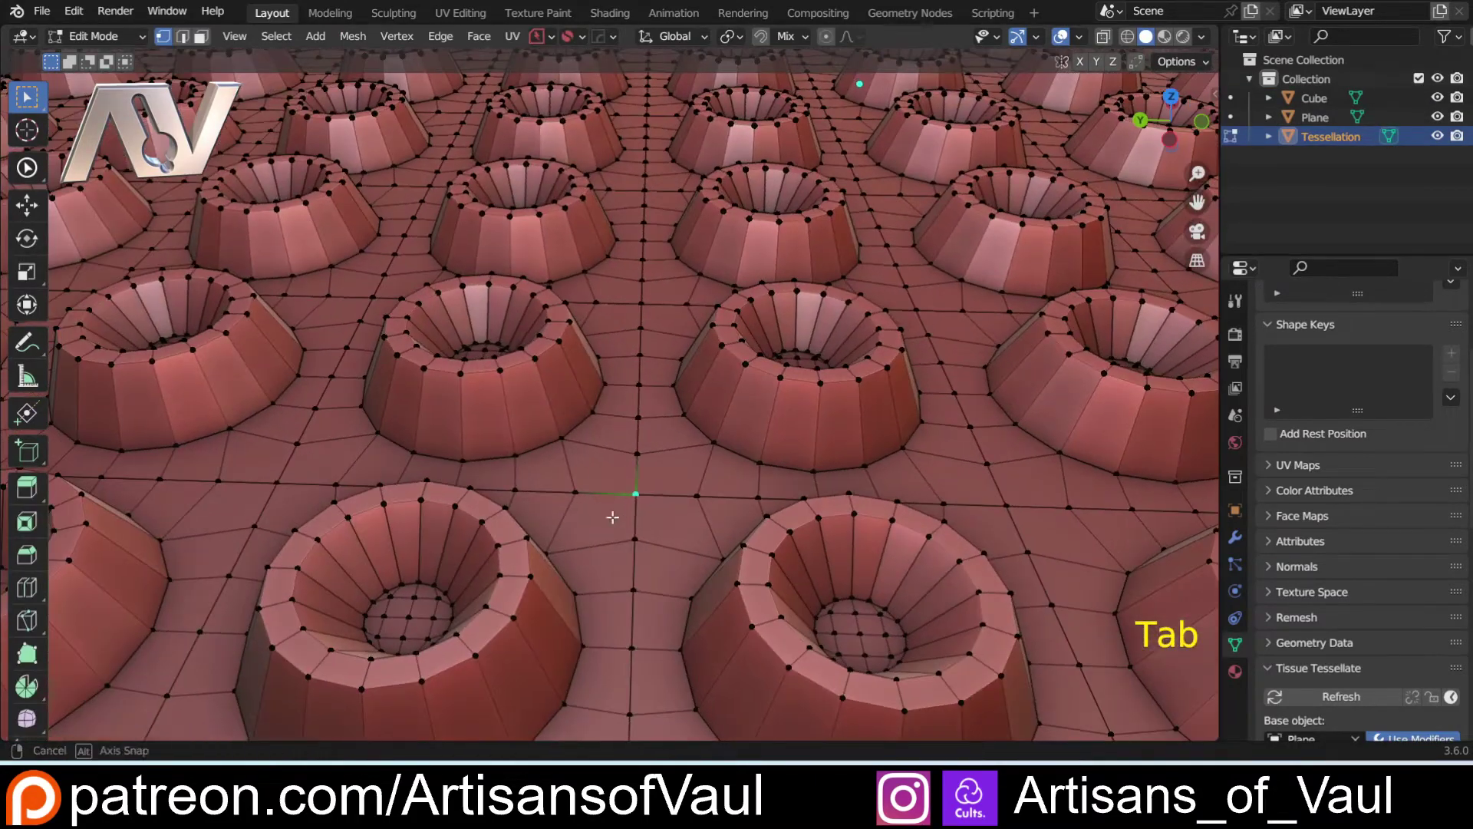
key(g)
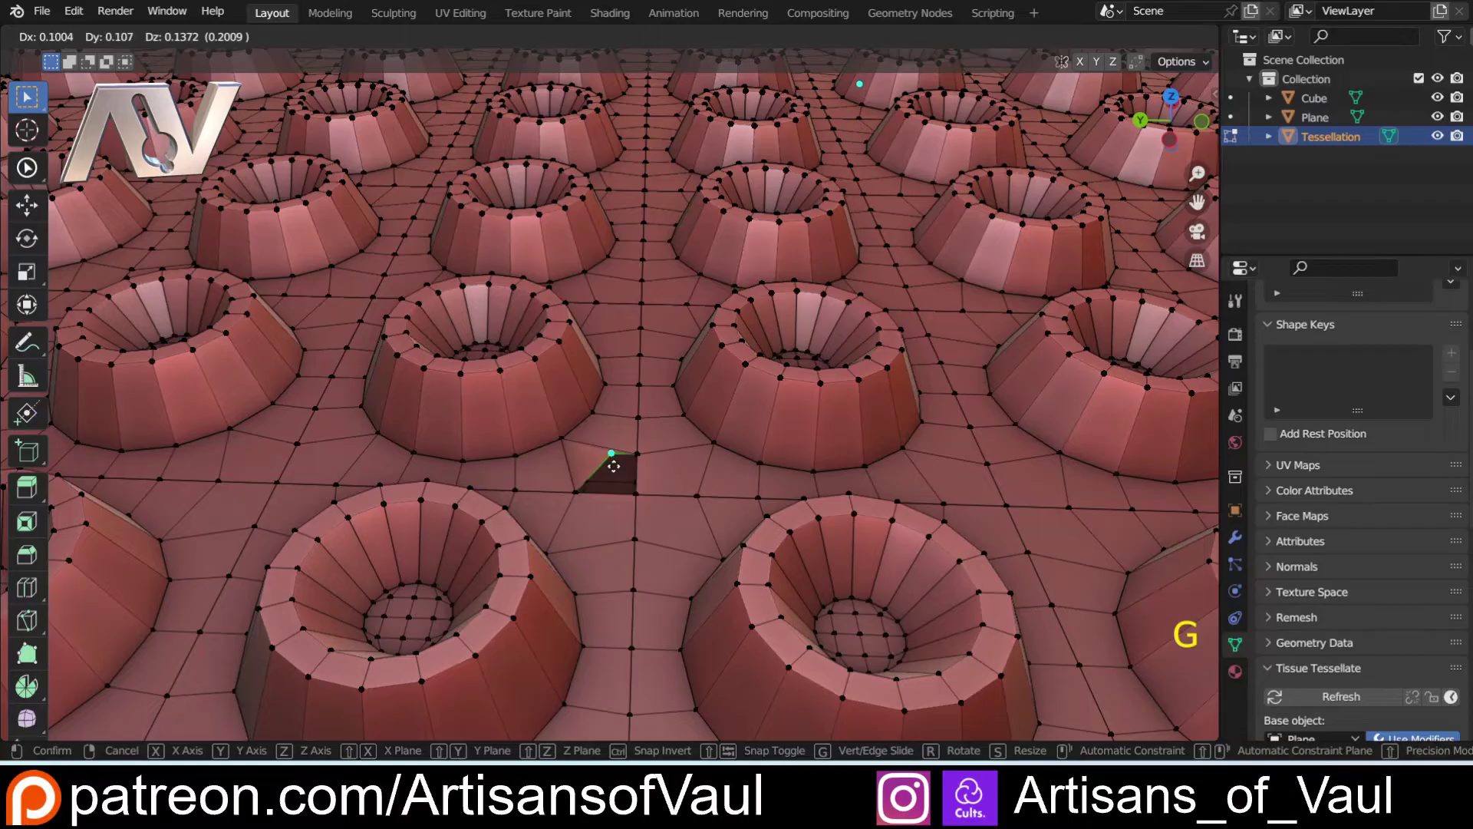
right_click(614, 465)
scroll(625, 486, down, 3)
middle_drag(624, 487, 612, 572)
Enable Merge in the tessellation's Tissue Tessellate settings
scroll(1296, 646, down, 9)
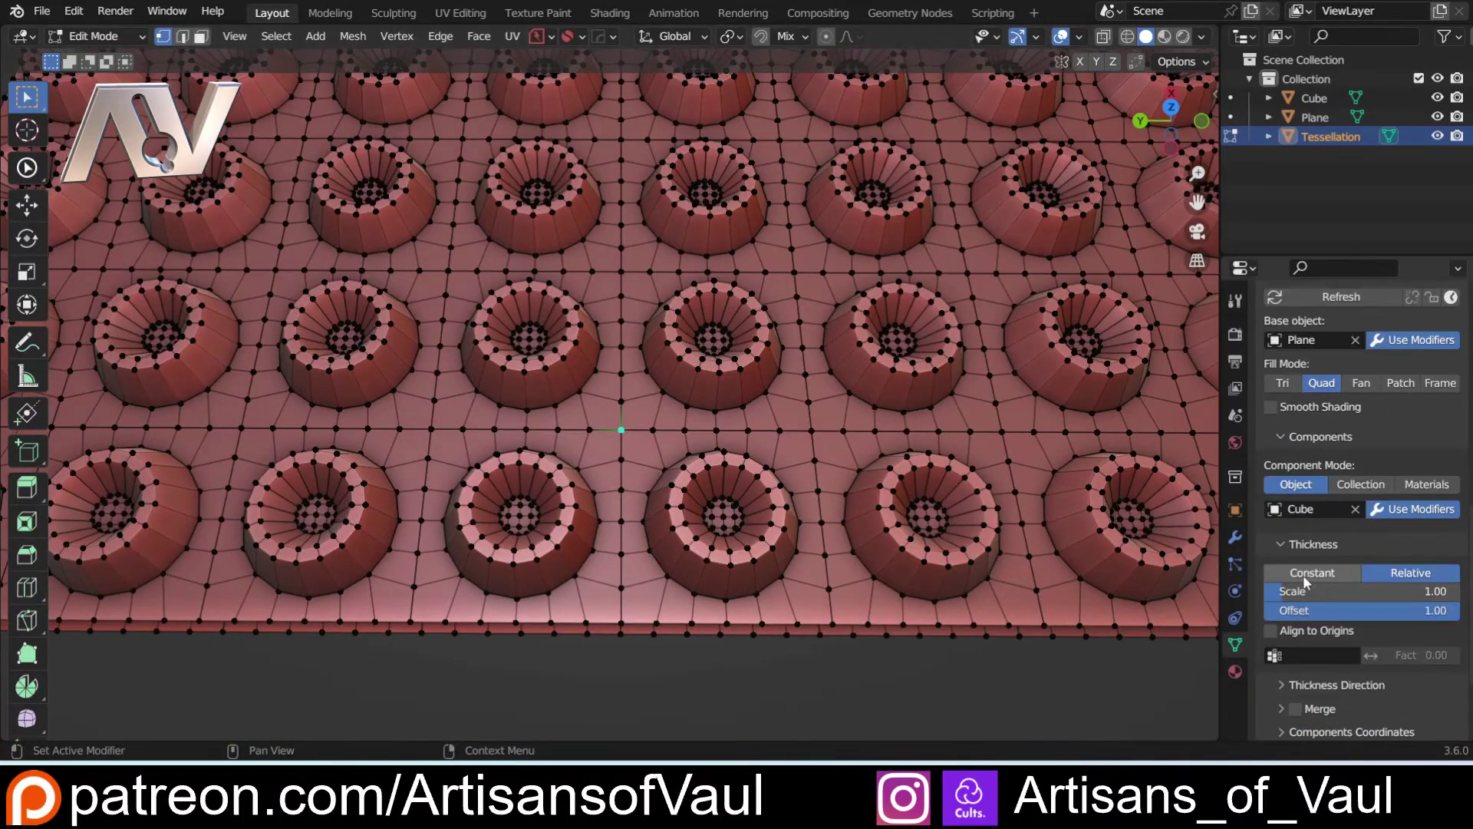
scroll(1303, 536, down, 3)
click(1293, 582)
scroll(638, 527, down, 3)
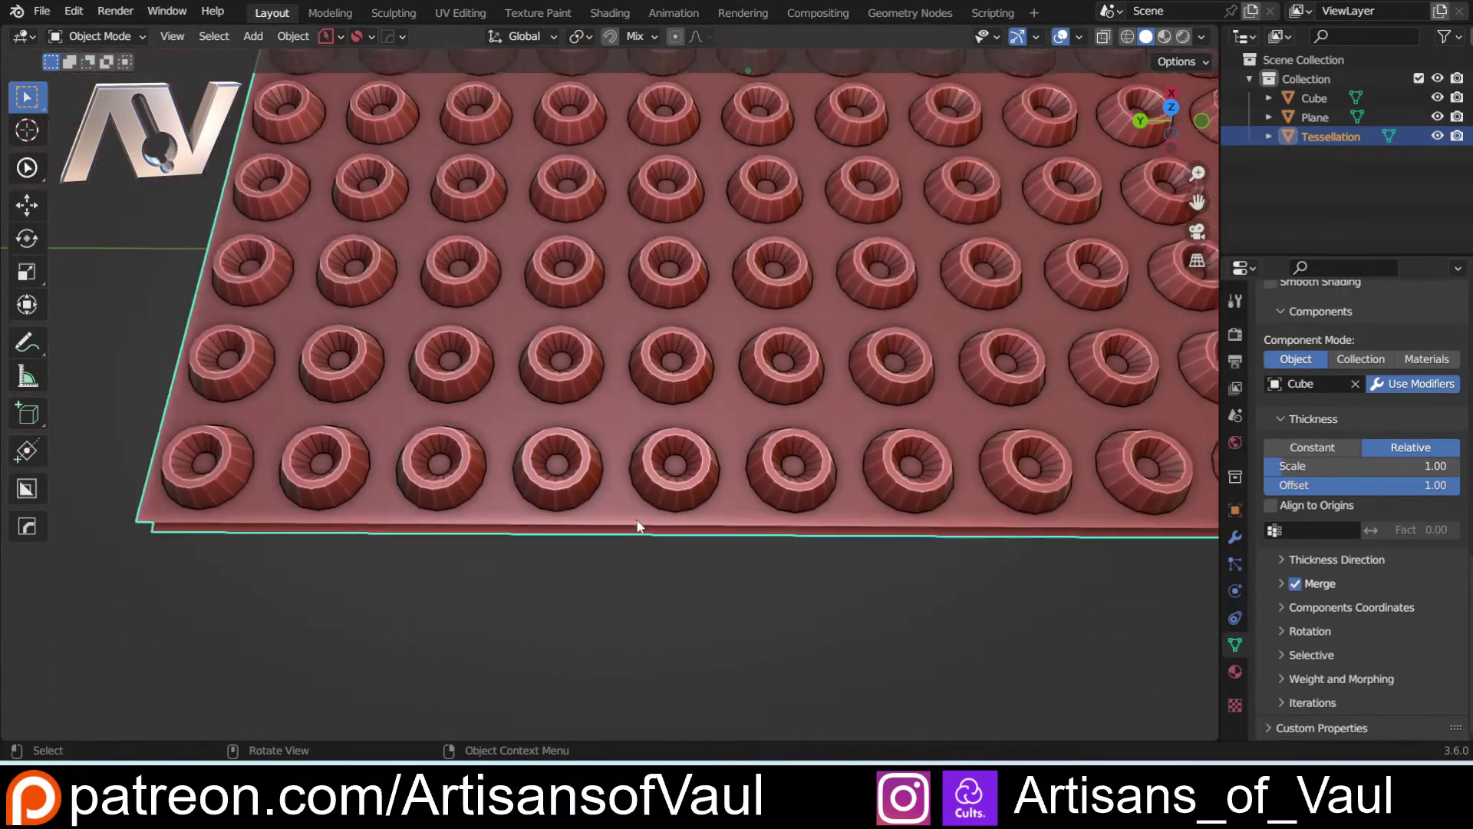
Test-move a seam vertex of the merged tessellation in edit mode to check that adjoining tiles share it, and cancel the move
middle_drag(637, 526, 638, 446)
key(Tab)
click(528, 449)
scroll(652, 469, up, 5)
key(g)
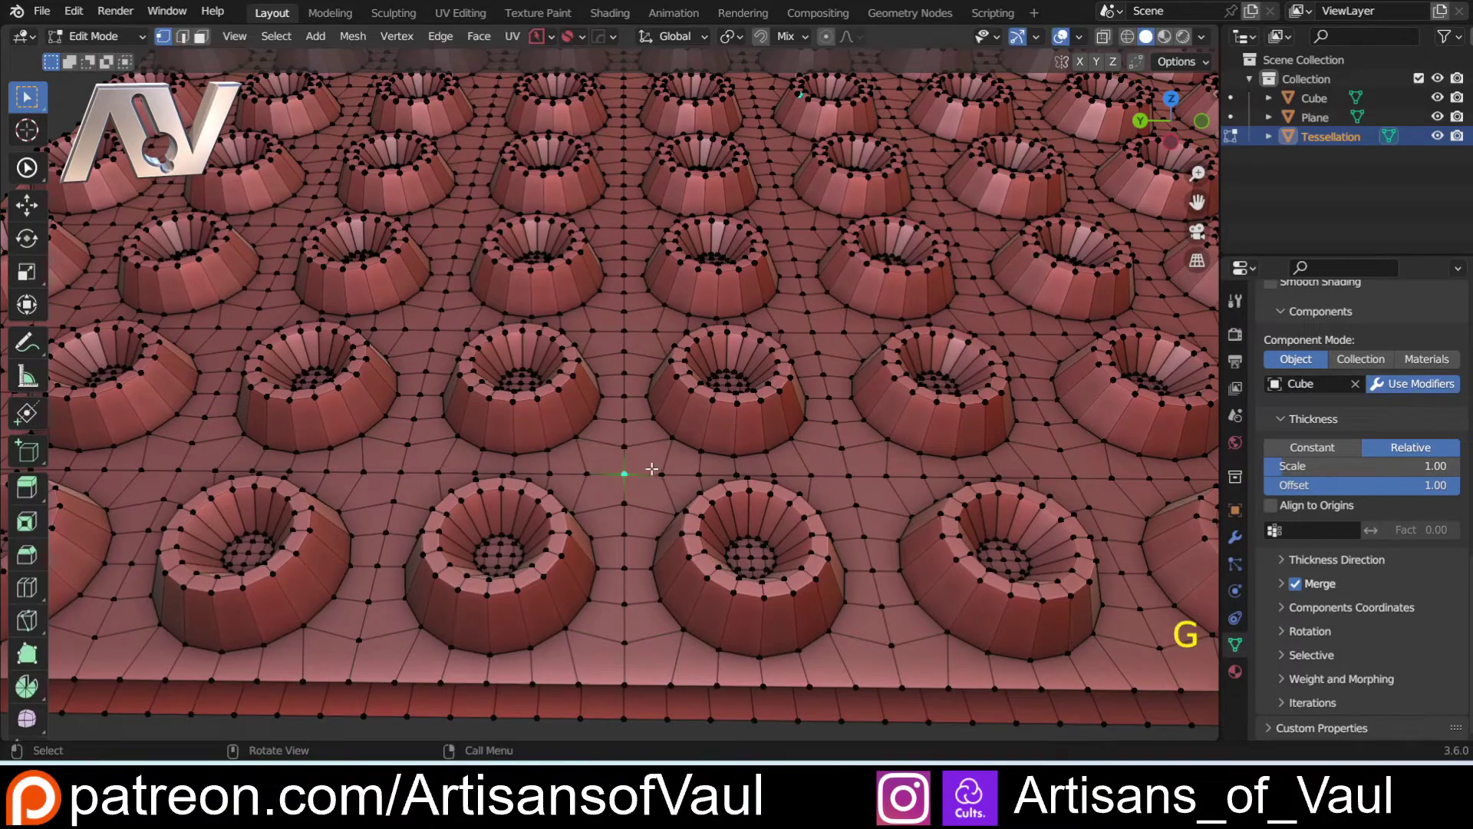
scroll(620, 539, down, 8)
Highlight the upper and lower open edge loops along the tessellation's front side to show the gap, and clear the selection
mouse_move(658, 509)
shift+middle_down()
mouse_move(427, 427)
mouse_move(627, 448)
mouse_move(621, 499)
mouse_move(670, 486)
mouse_move(683, 509)
shift+middle_up()
scroll(683, 510, up, 4)
middle_drag(583, 495, 642, 559)
alt+click(617, 651)
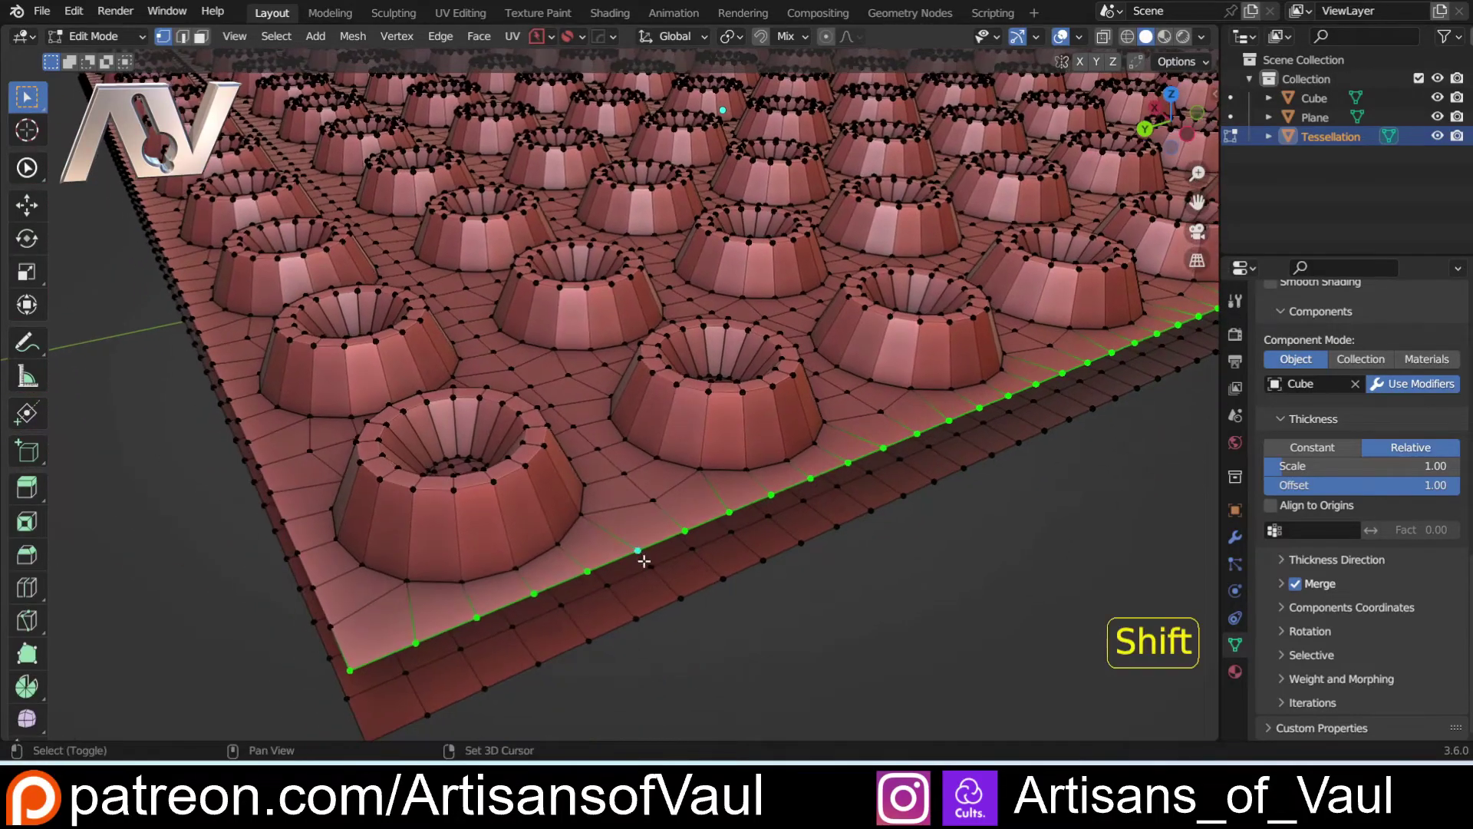
alt+shift+click(652, 606)
key(alt+a)
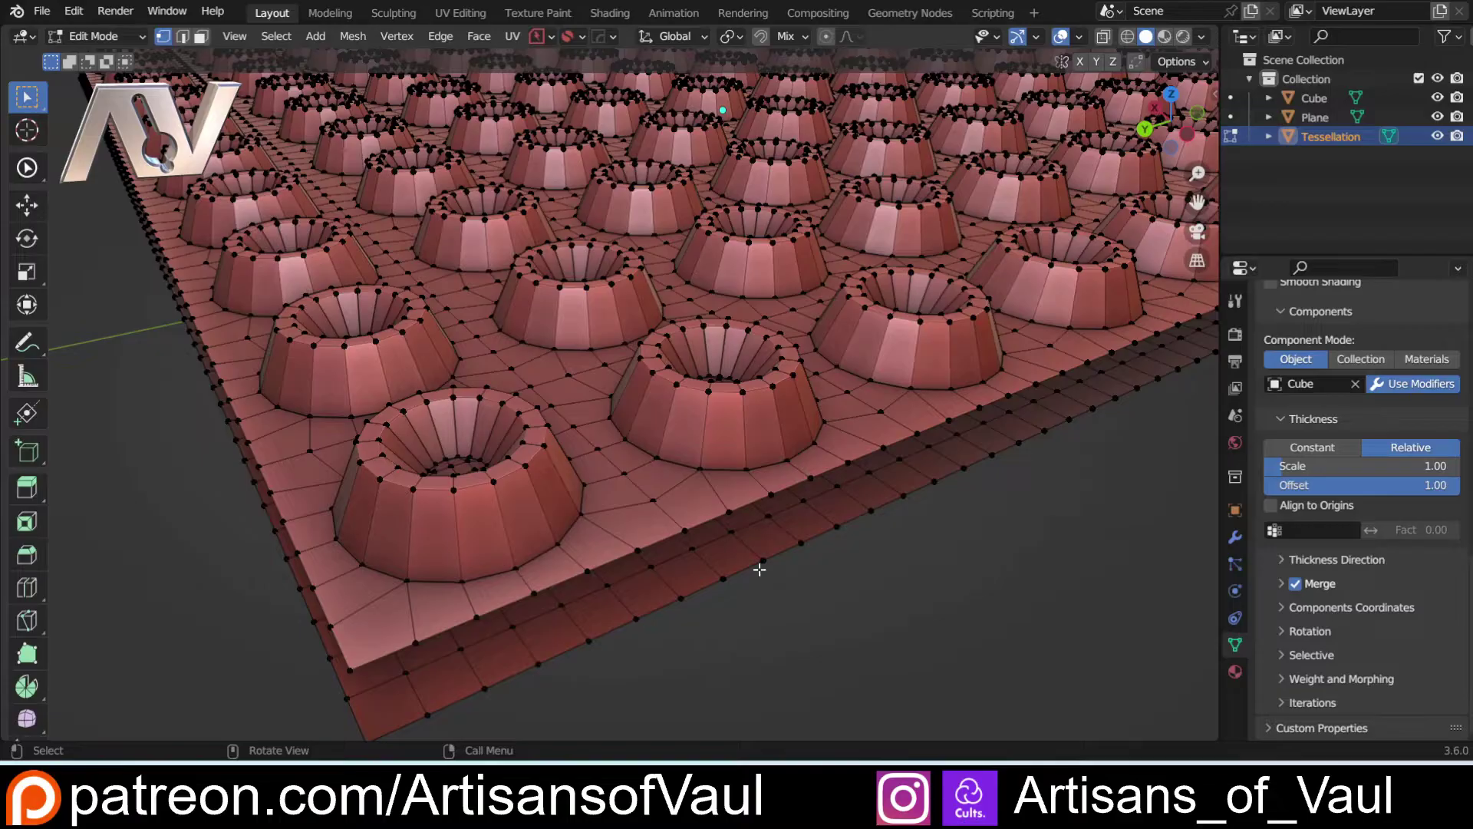
Set the Merge option's Close Mesh to Bridge Open Loops and return to object mode
click(1283, 584)
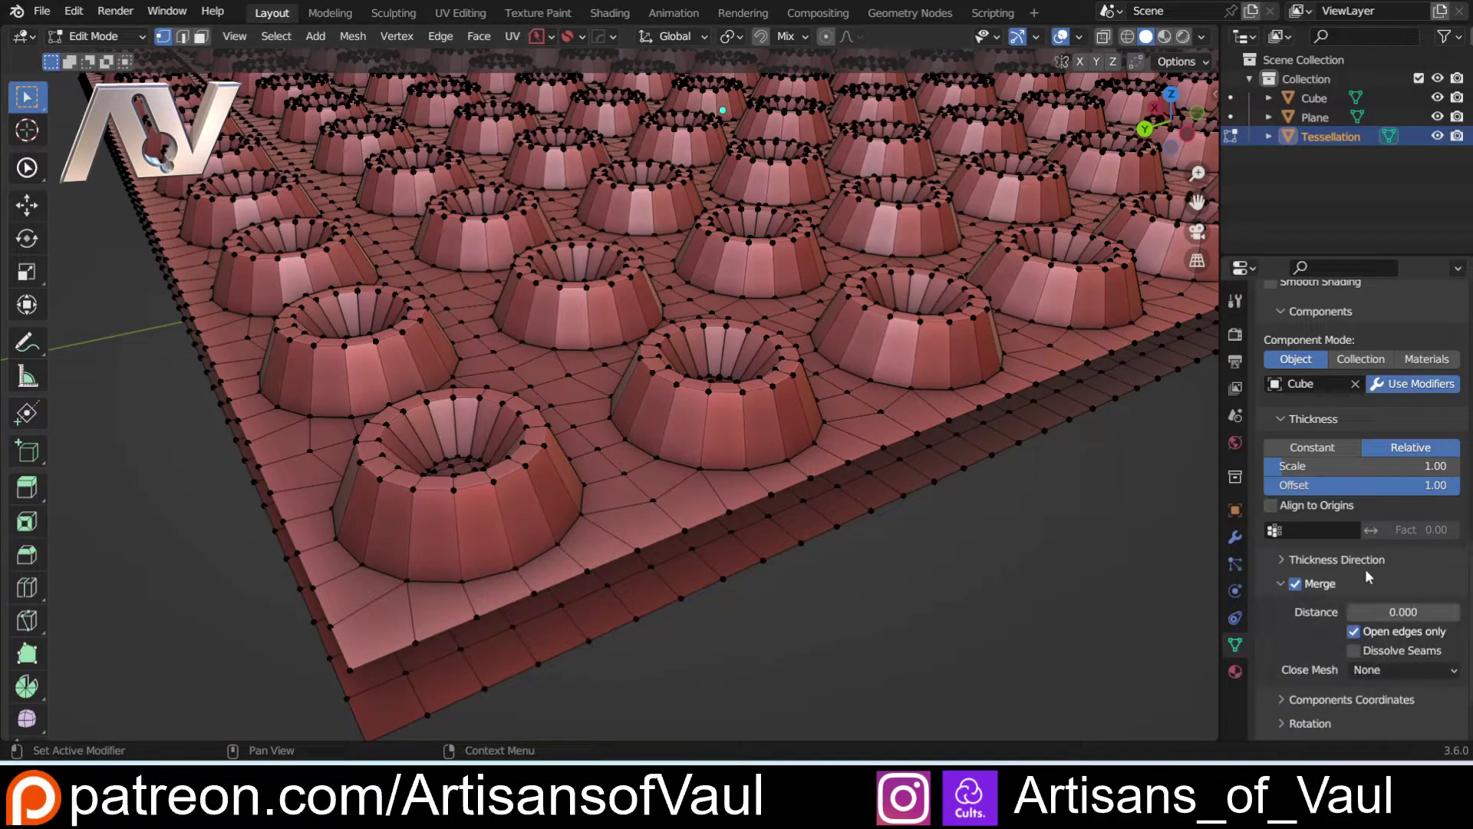
scroll(1335, 552, down, 3)
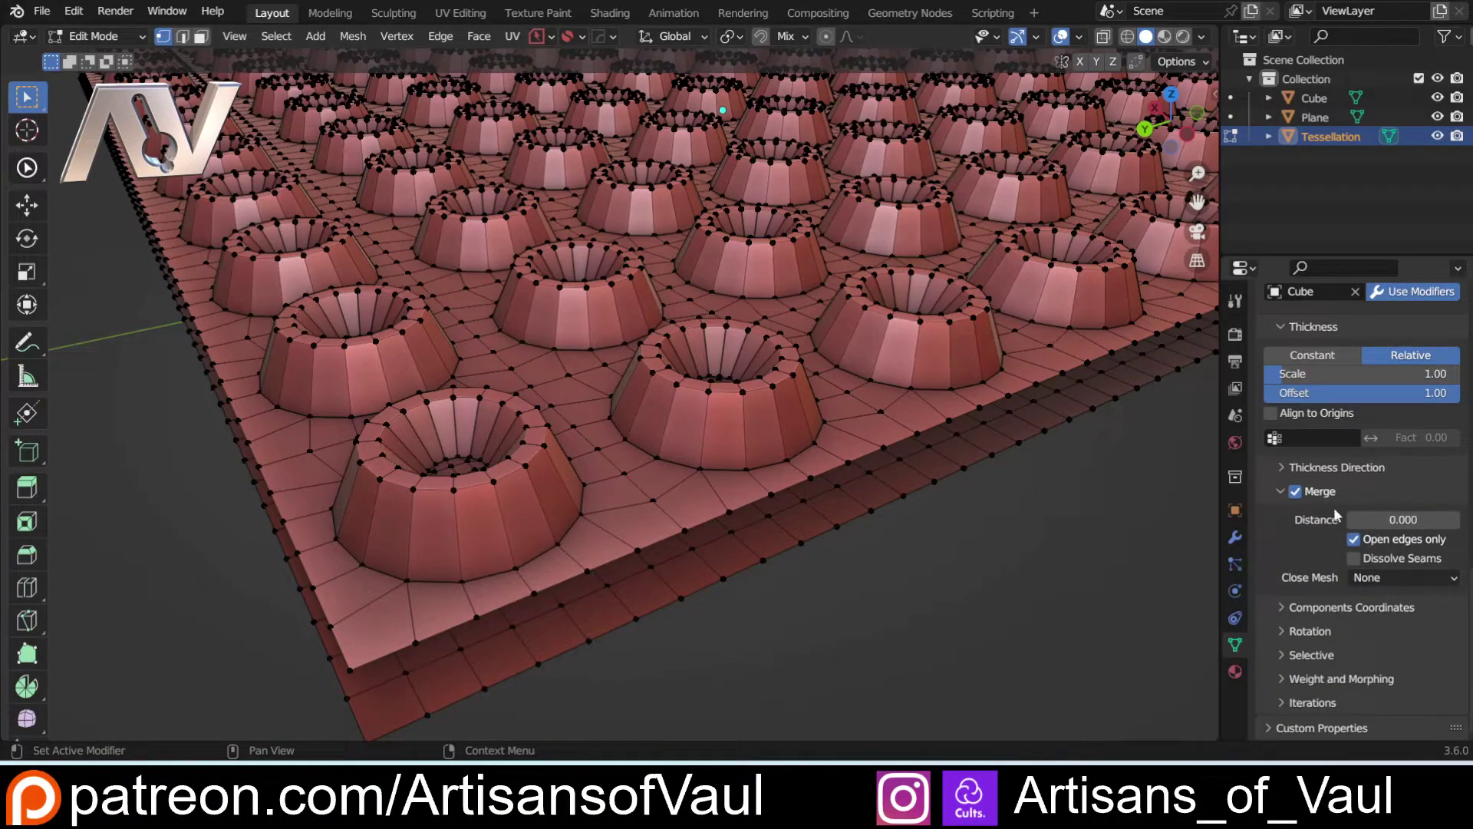
scroll(746, 467, down, 2)
middle_drag(668, 509, 608, 464)
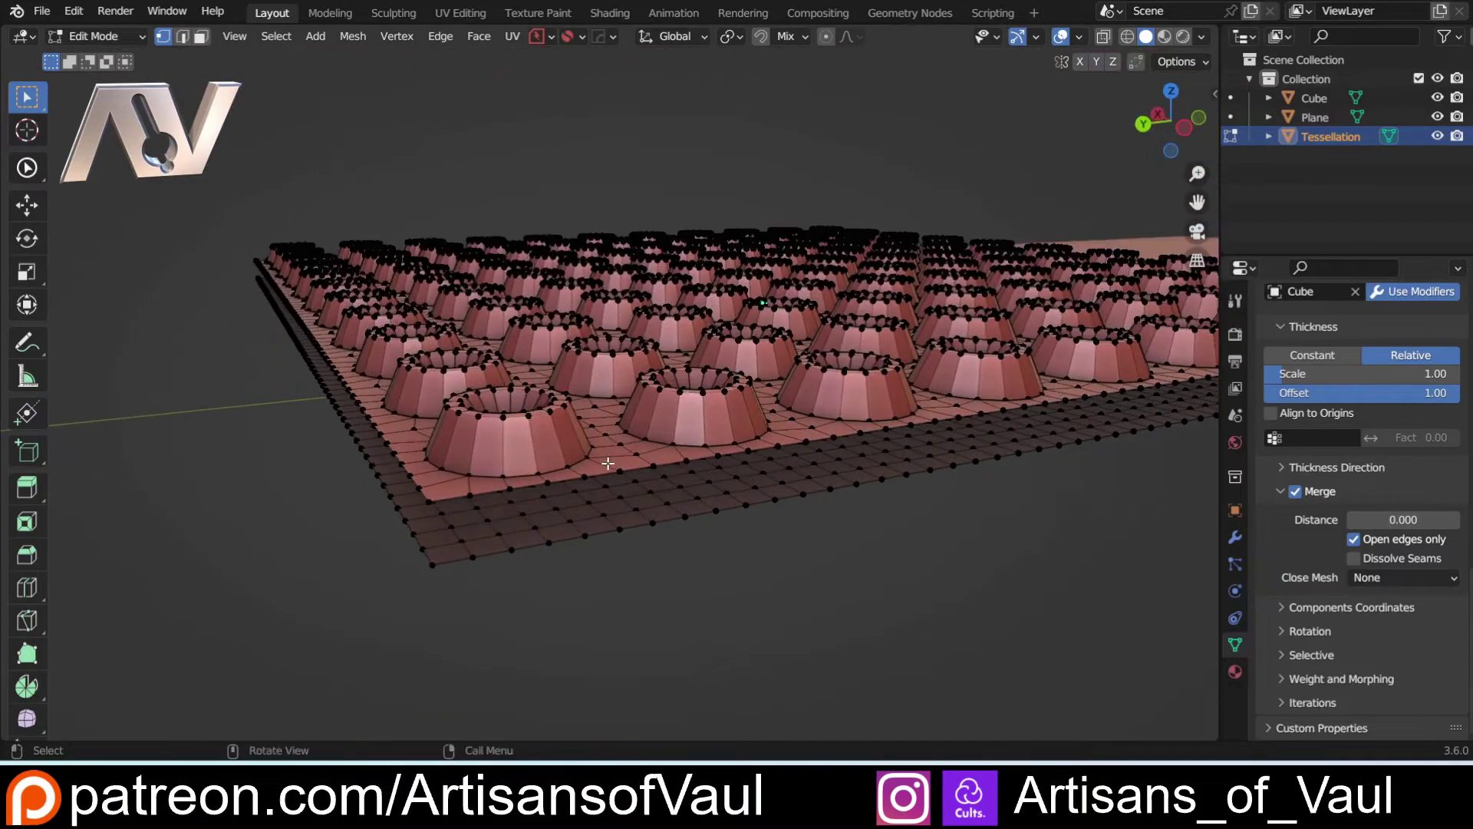
click(1375, 578)
click(1418, 580)
click(1354, 642)
key(Tab)
scroll(844, 418, down, 2)
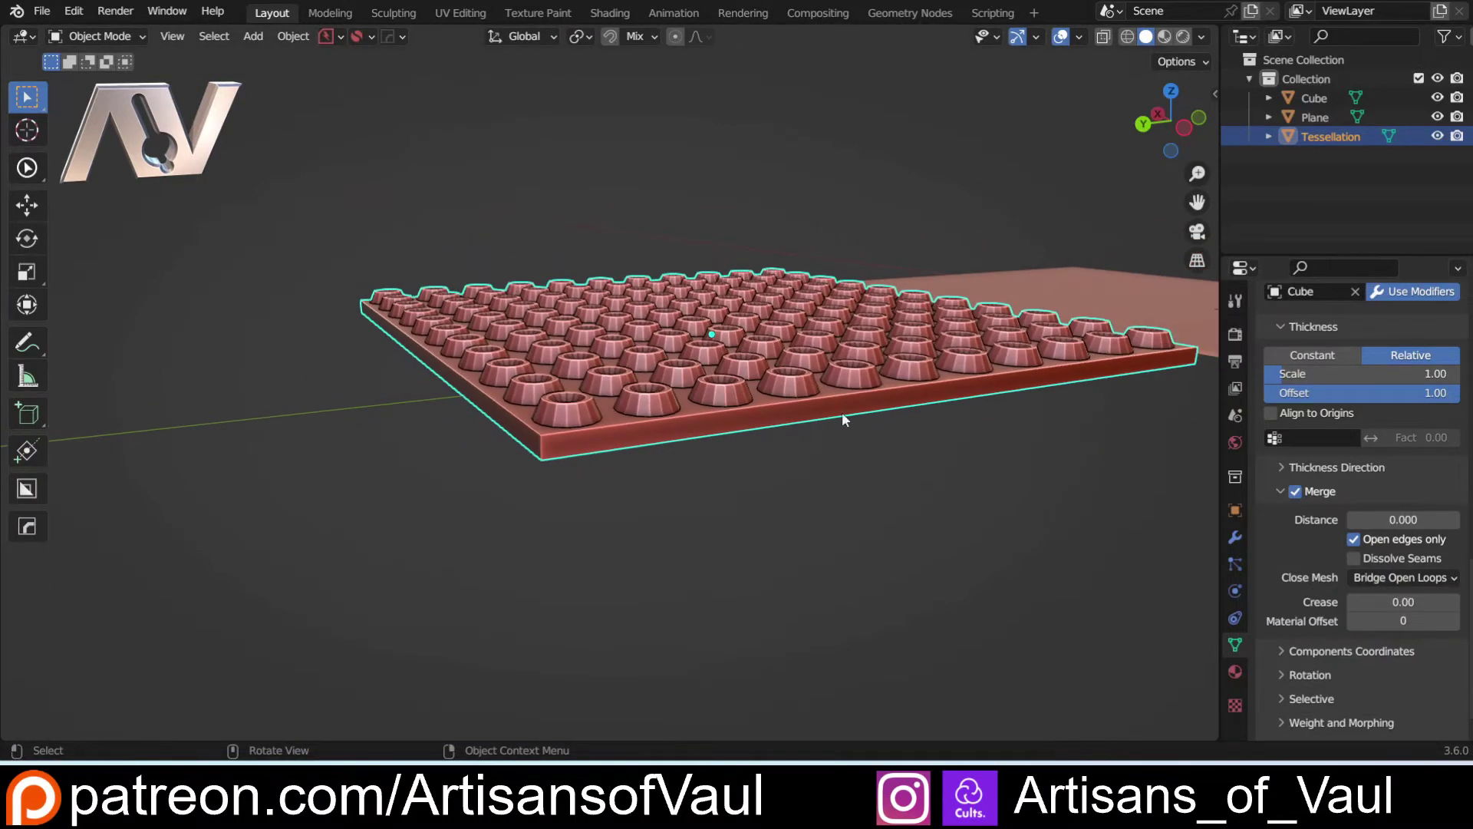
Examine the tessellation's side walls from several angles, and compare the tessellated object with the base plane
middle_drag(843, 419, 507, 499)
middle_drag(507, 499, 651, 511)
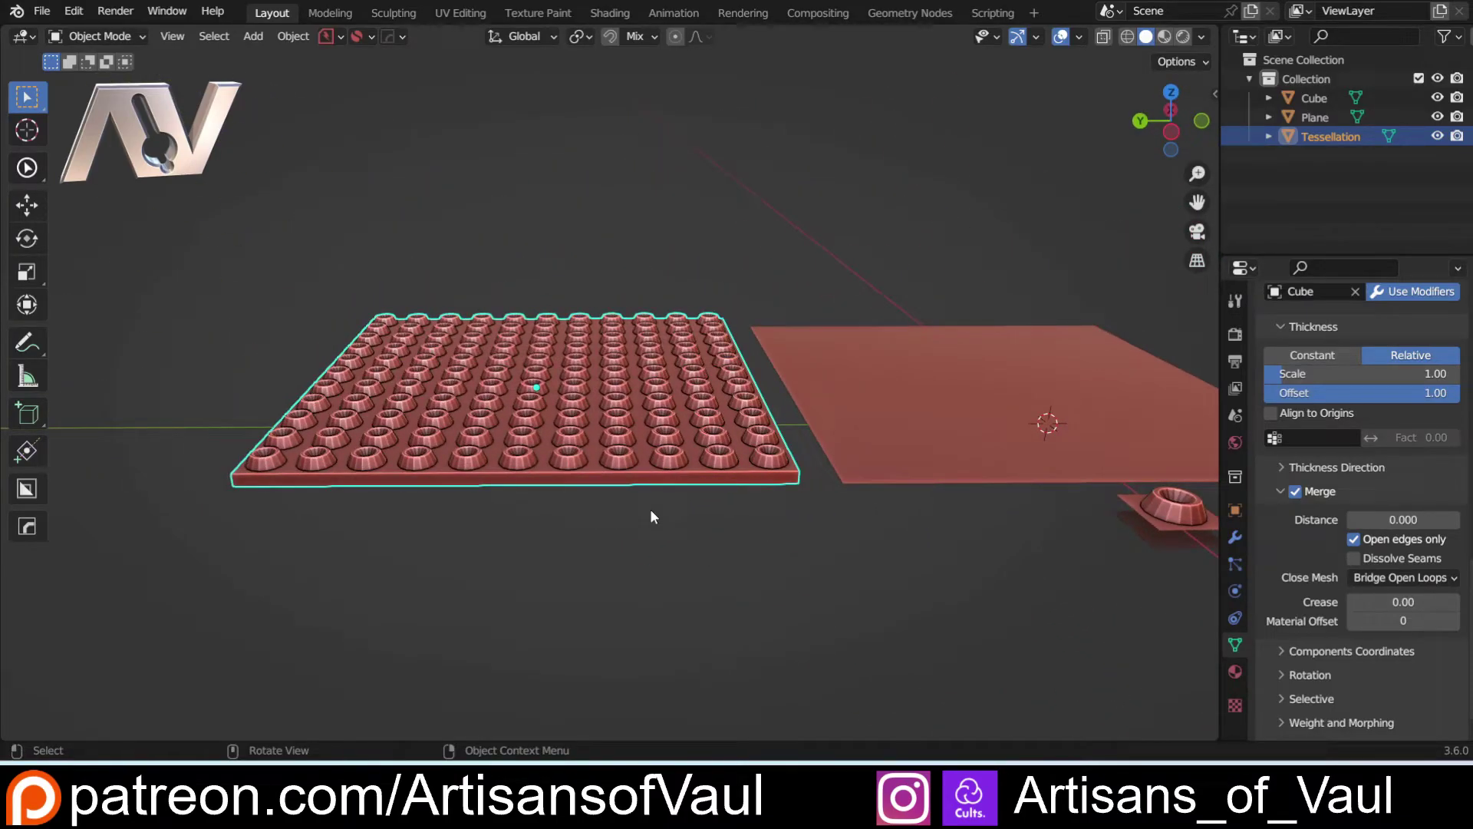
shift+middle_drag(651, 511, 500, 507)
click(683, 491)
middle_drag(645, 541, 644, 495)
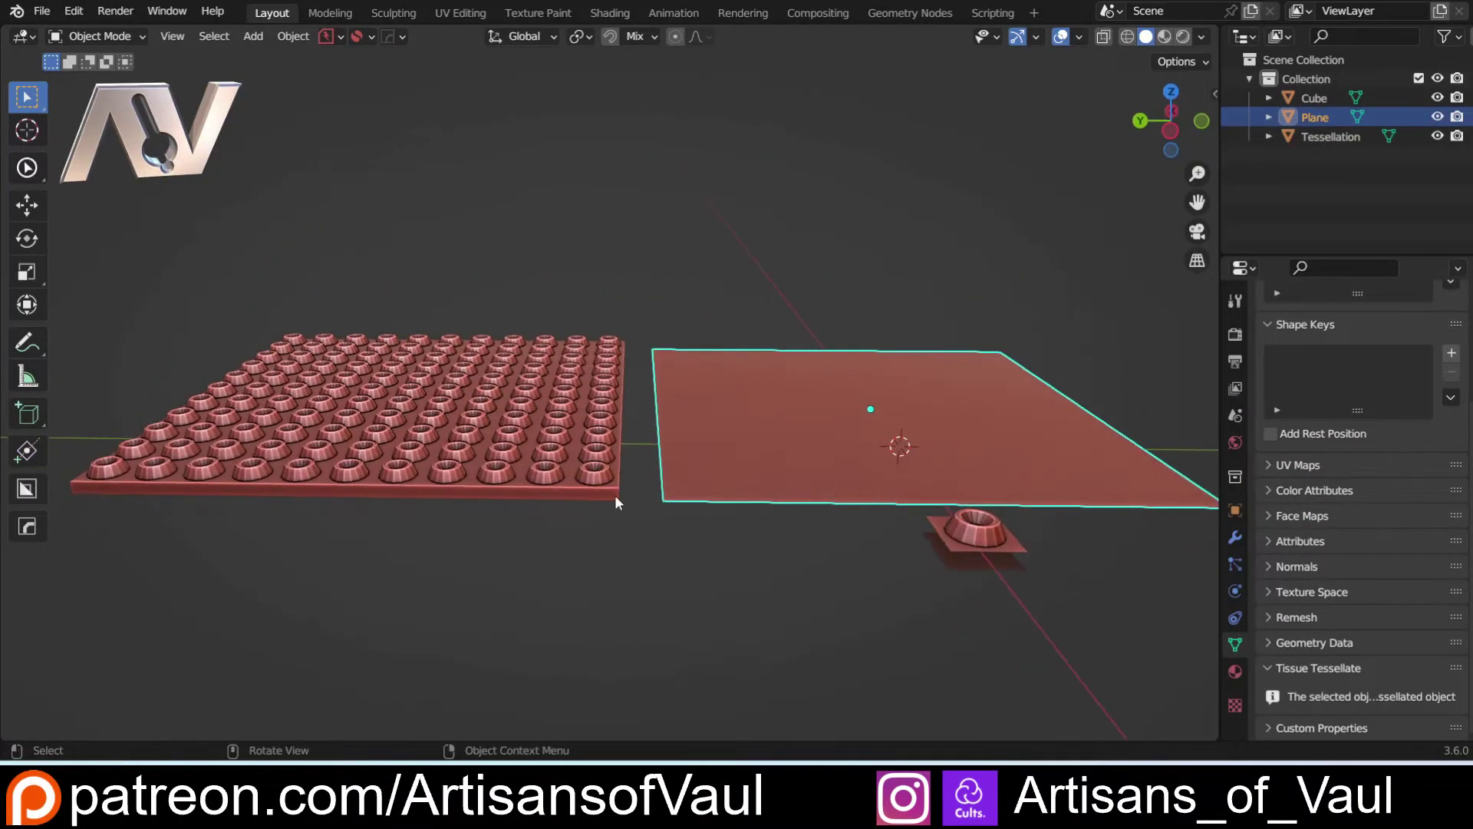
click(484, 479)
scroll(1408, 530, down, 8)
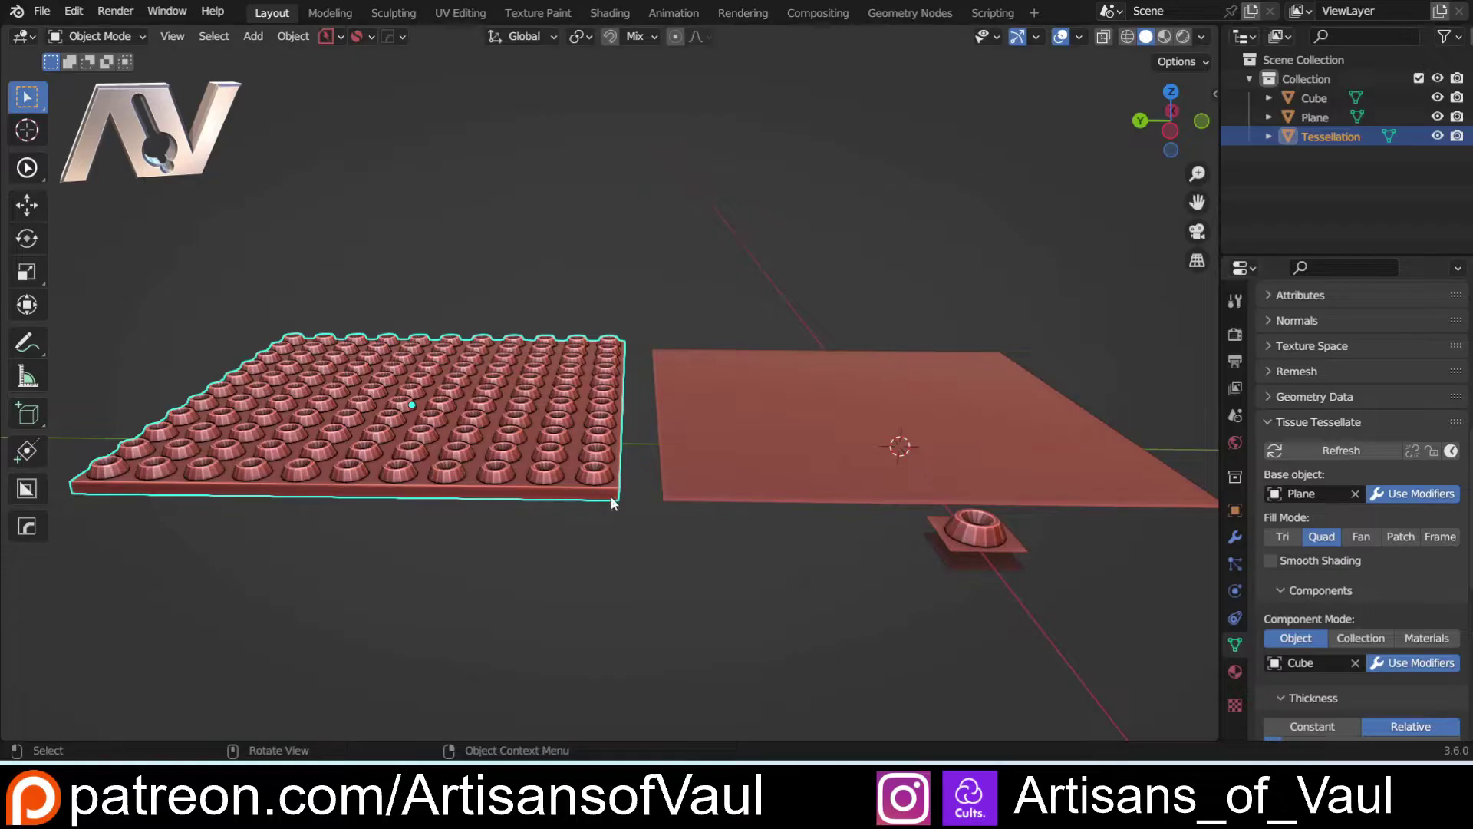
In the base plane's edit mode, raise a vertex near the back about 3.2 along Z using smooth proportional editing with size about 8.95
click(692, 490)
shift+middle_drag(719, 513, 652, 486)
key(Tab)
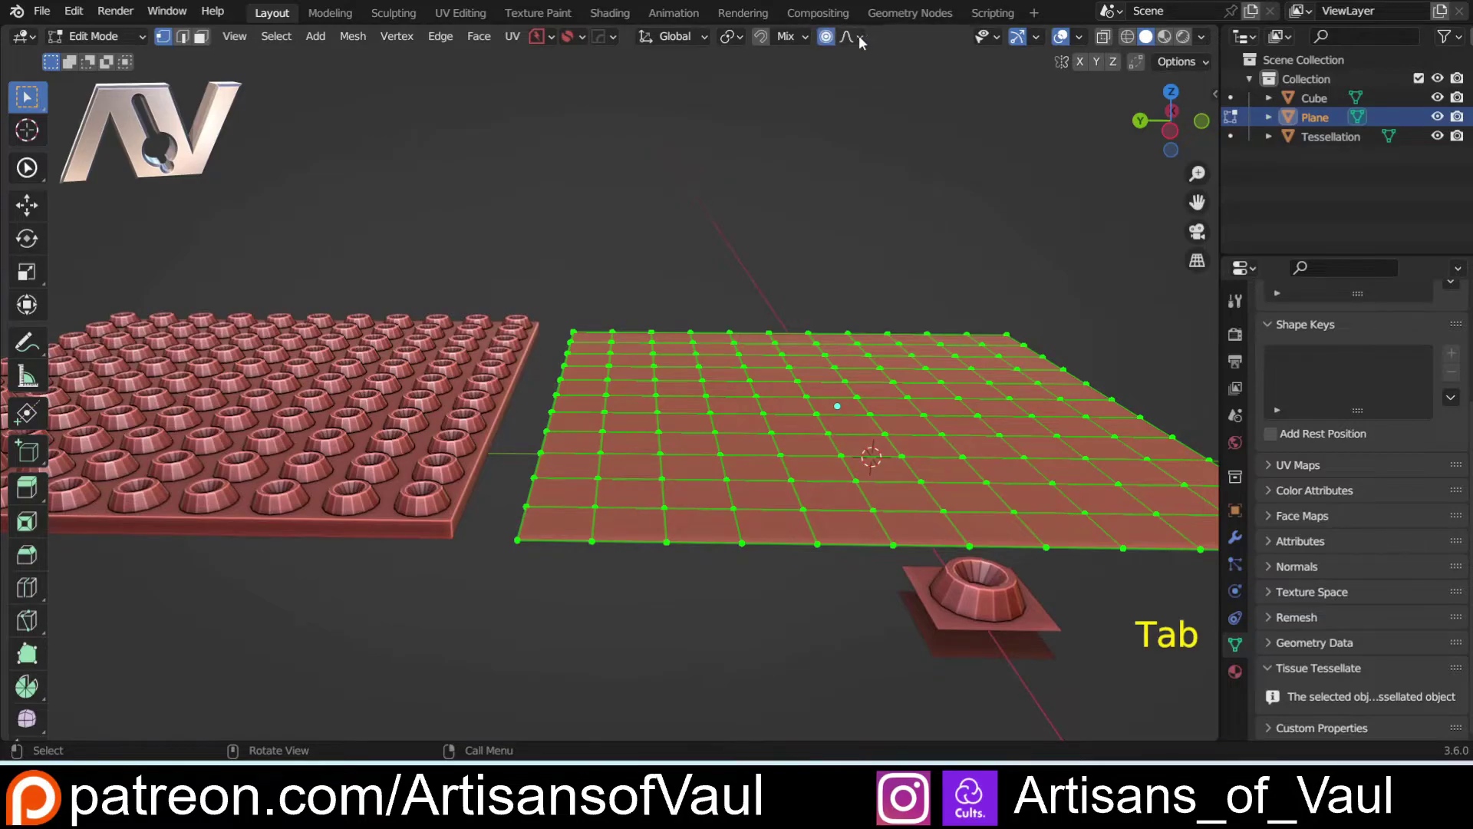
click(660, 457)
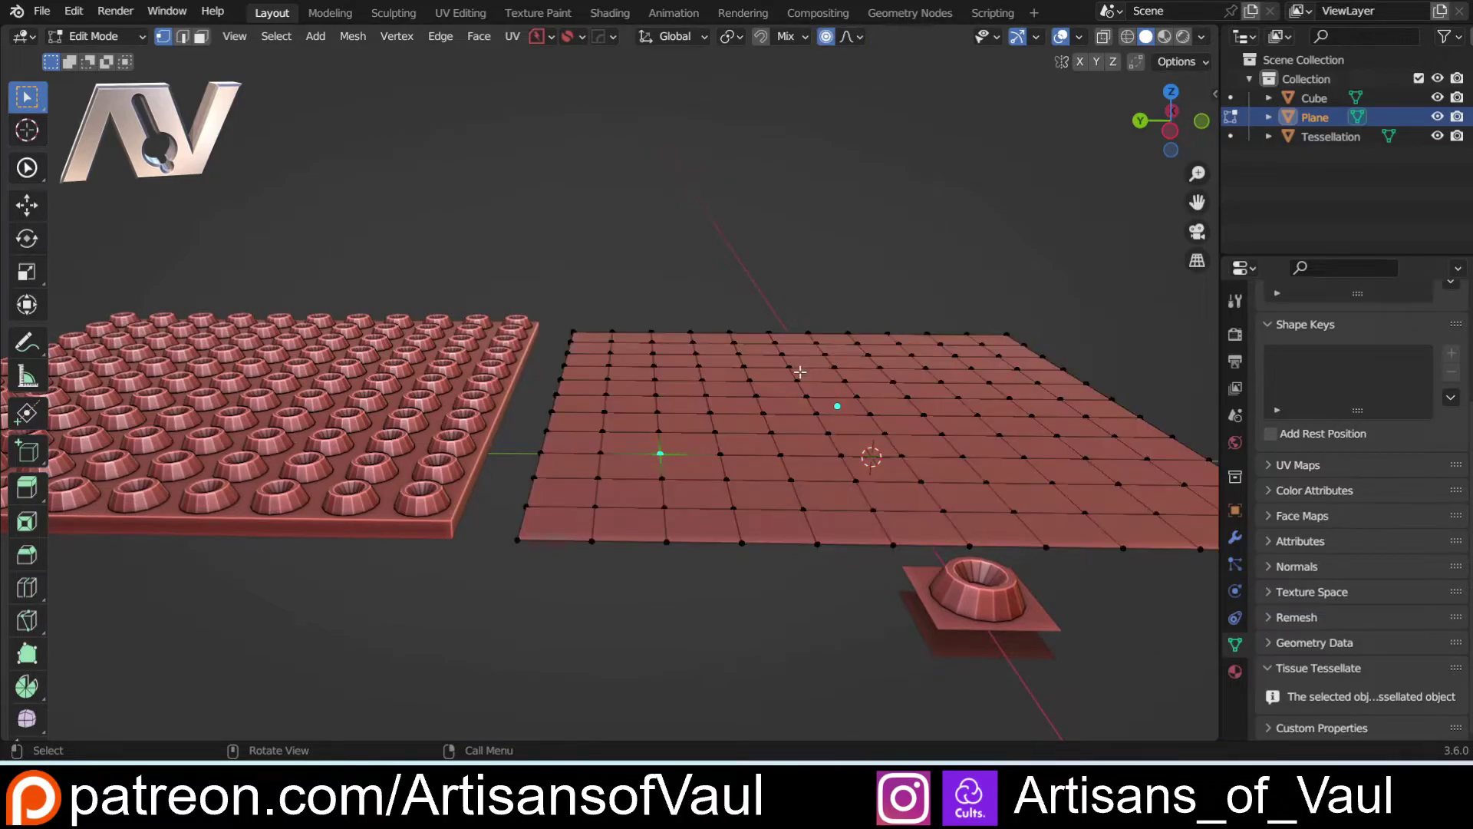
key(g)
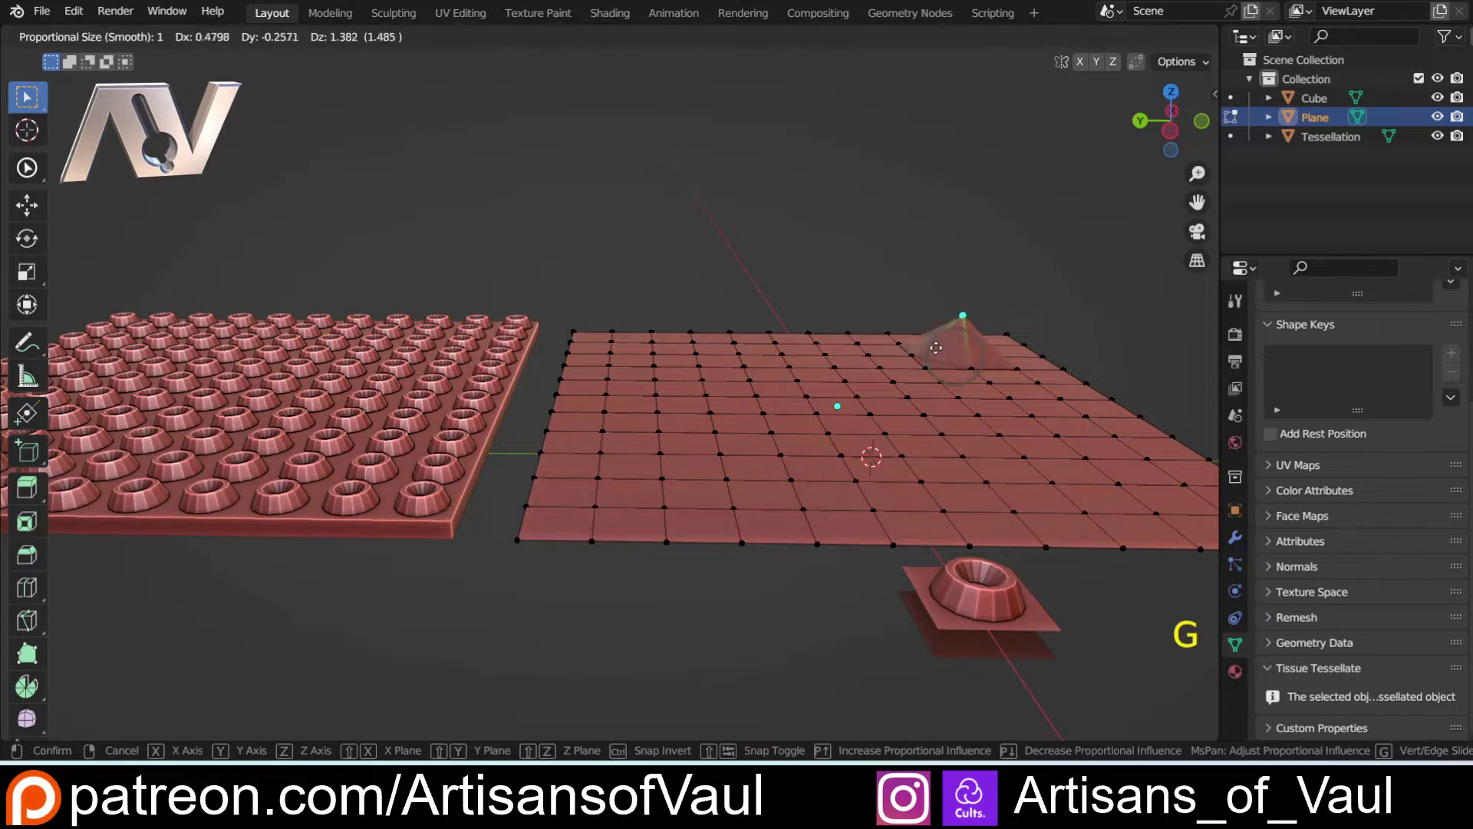
key(z)
scroll(936, 307, down, 20)
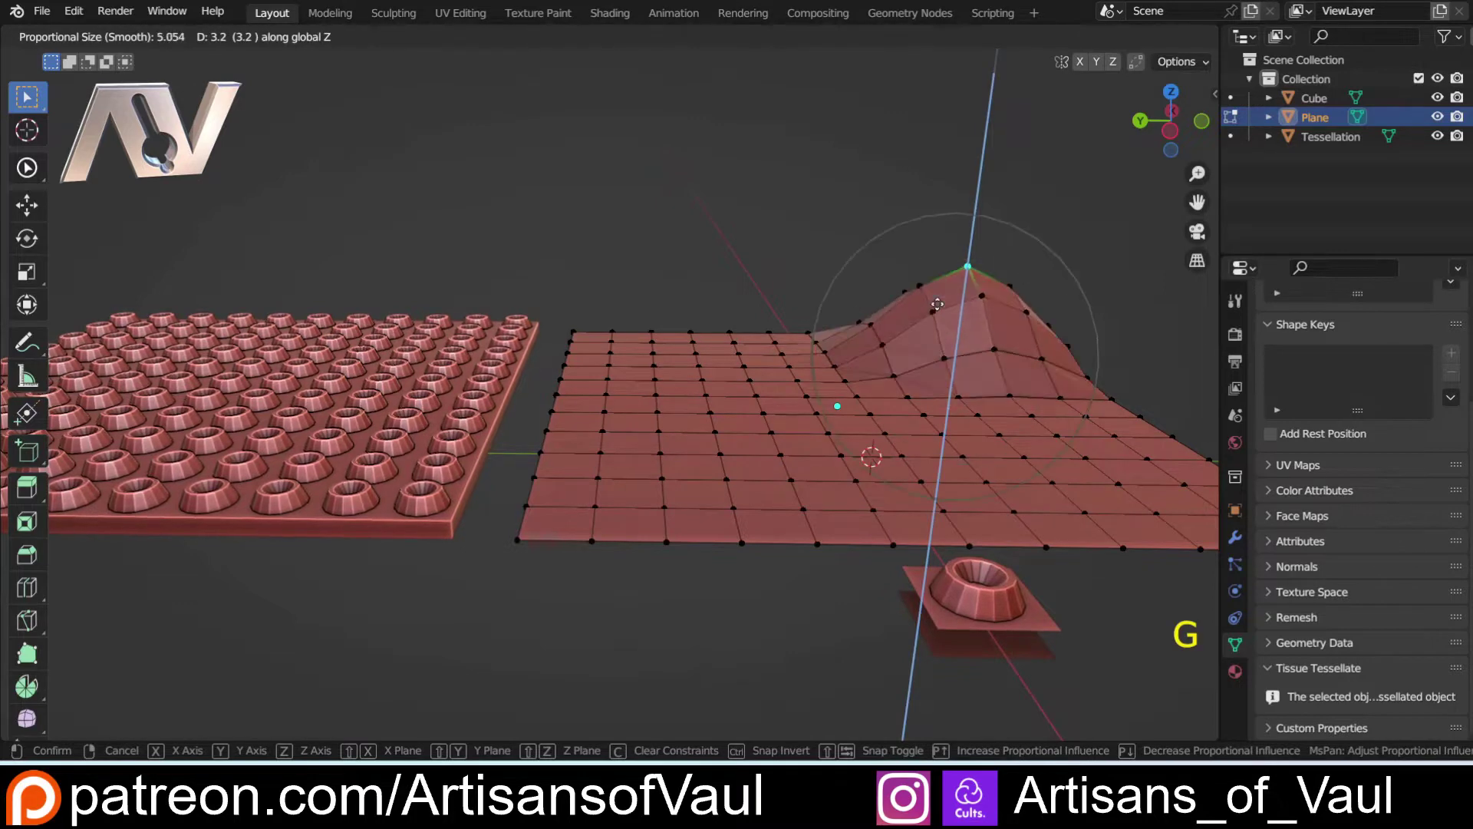
scroll(938, 304, down, 1)
click(938, 304)
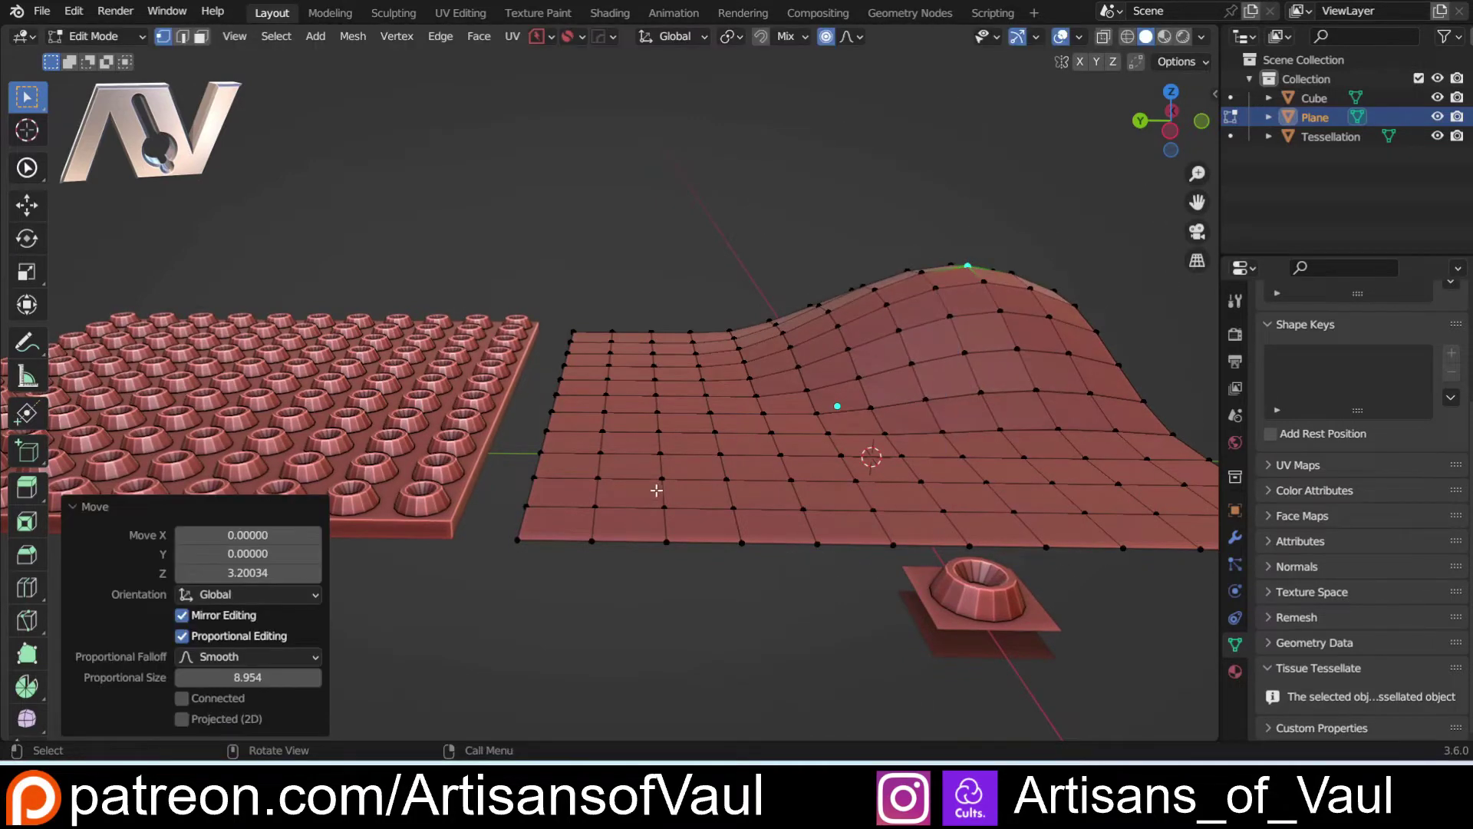
Lower a vertex near the plane's front corner about 3.3 along Z with smooth proportional editing, and return to object mode
click(656, 491)
key(g)
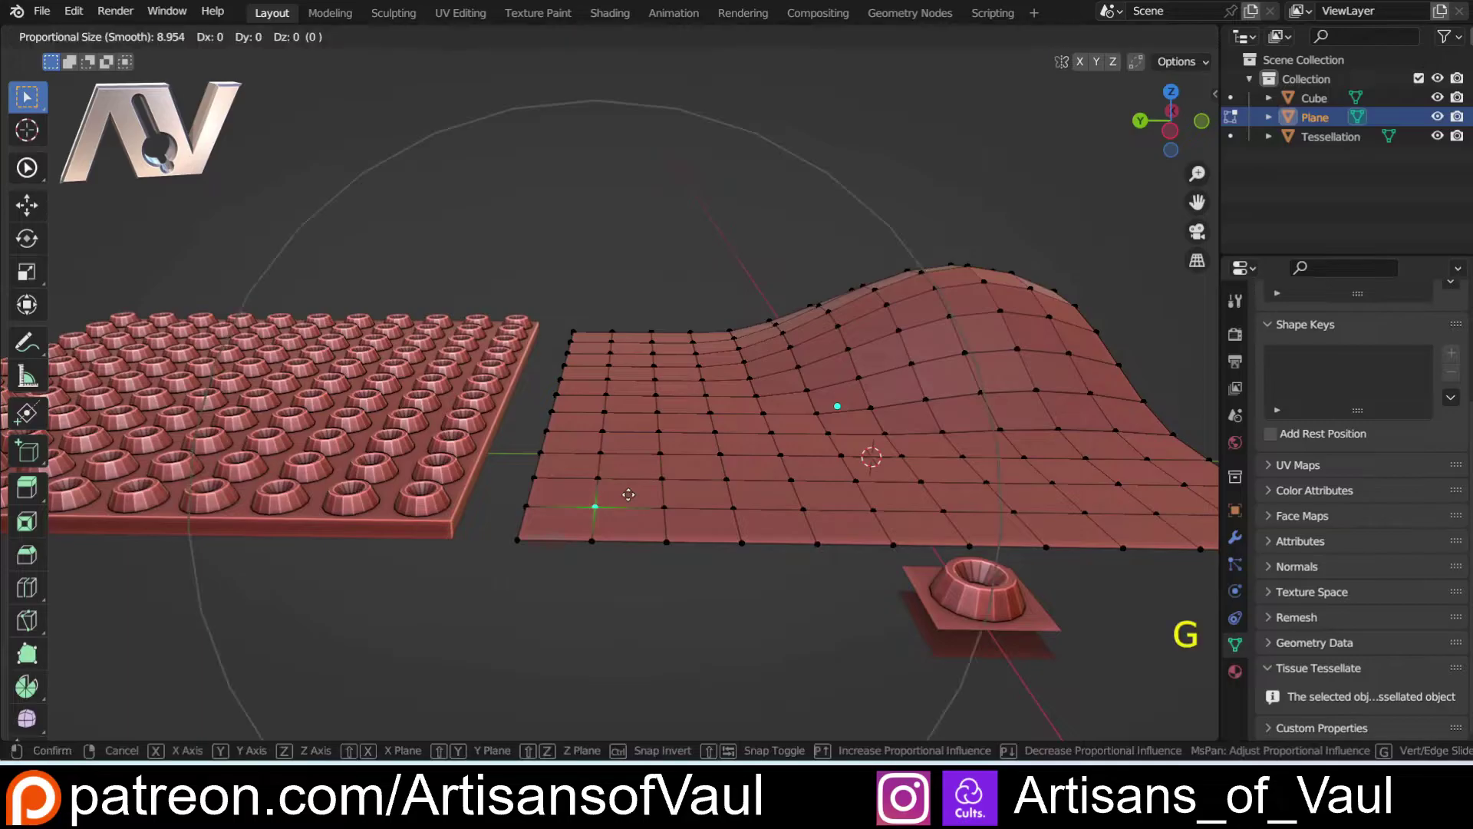
key(z)
click(623, 622)
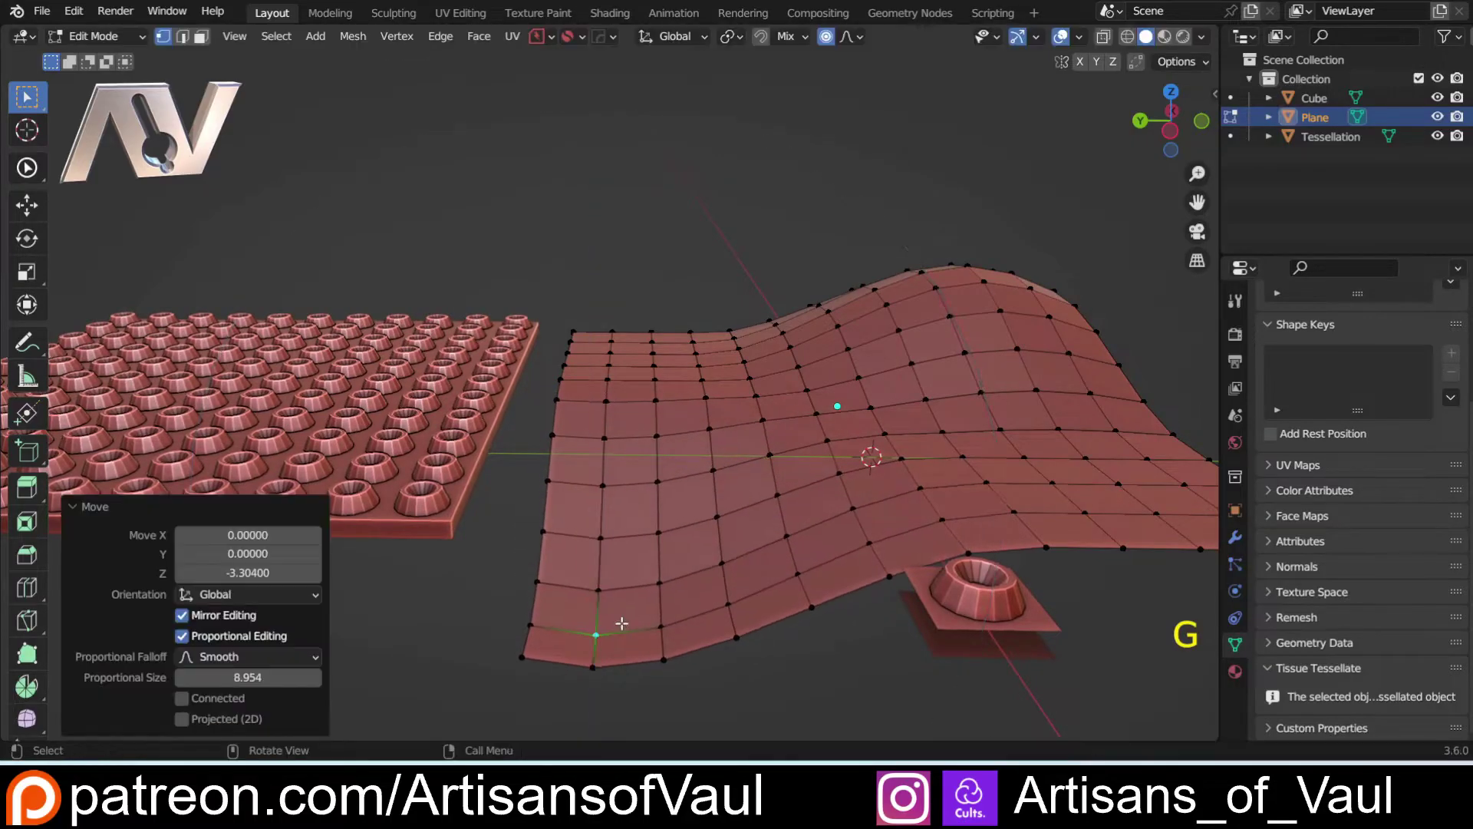
scroll(621, 606, down, 4)
middle_drag(621, 606, 643, 410)
key(Tab)
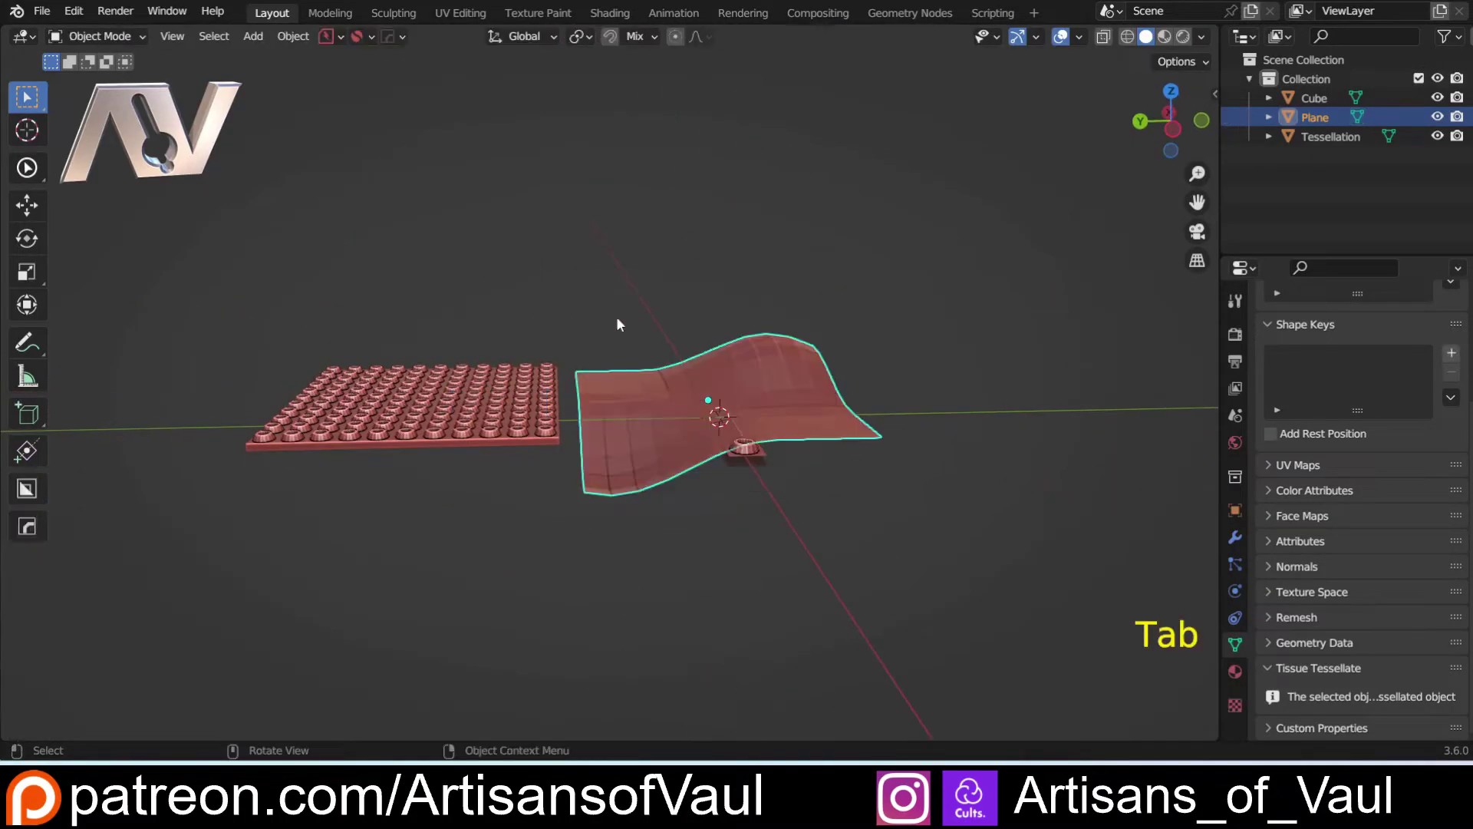
Refresh the tessellation so it follows the deformed base plane, and view the curved result from several angles
scroll(615, 316, up, 5)
shift+click(475, 404)
shift+middle_drag(511, 447, 557, 494)
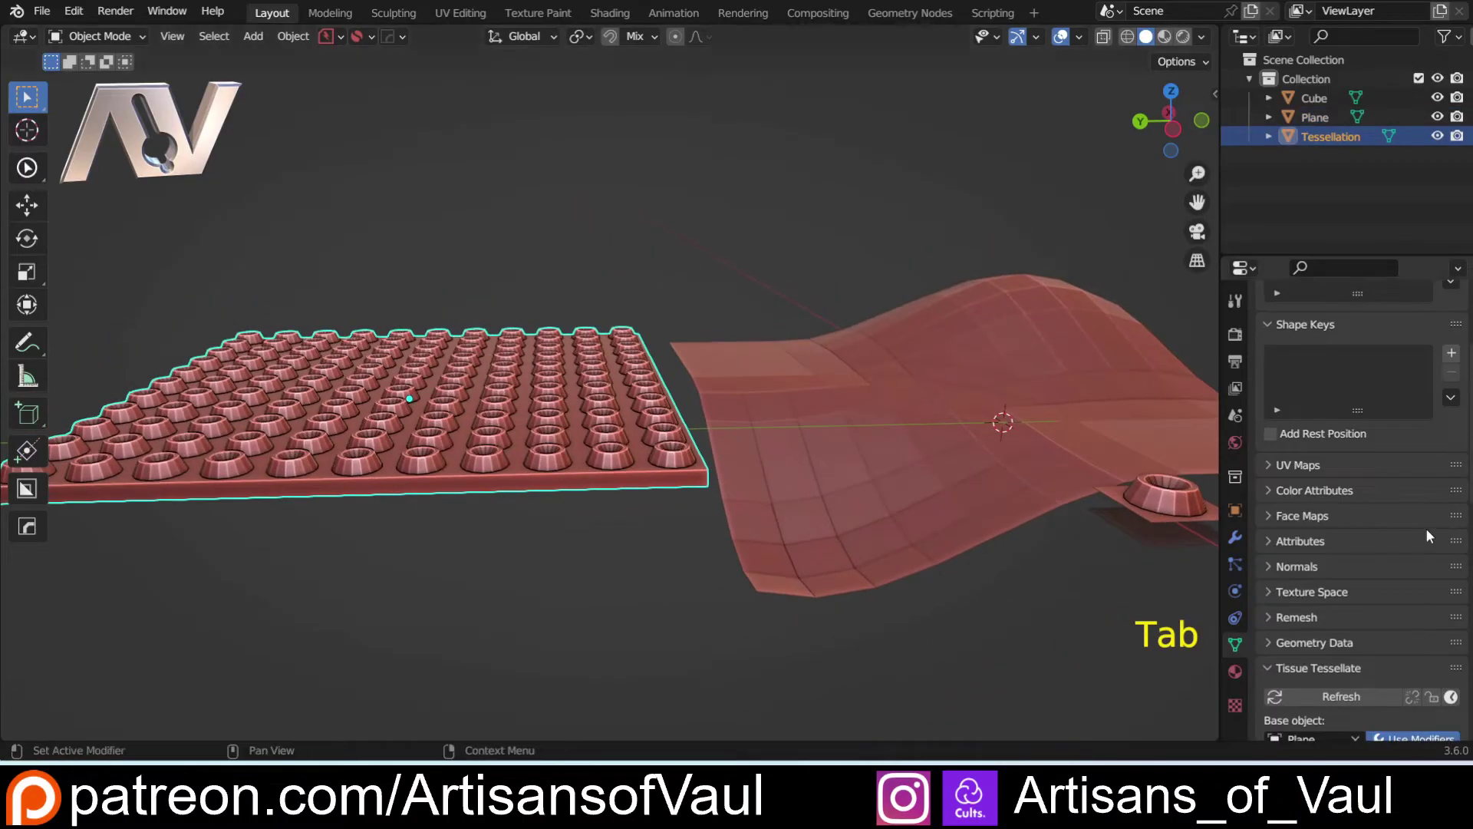
scroll(1351, 522, down, 5)
click(1272, 510)
mouse_move(593, 563)
middle_down()
mouse_move(632, 563)
mouse_move(663, 591)
mouse_move(488, 554)
mouse_move(609, 545)
middle_up()
scroll(659, 589, down, 2)
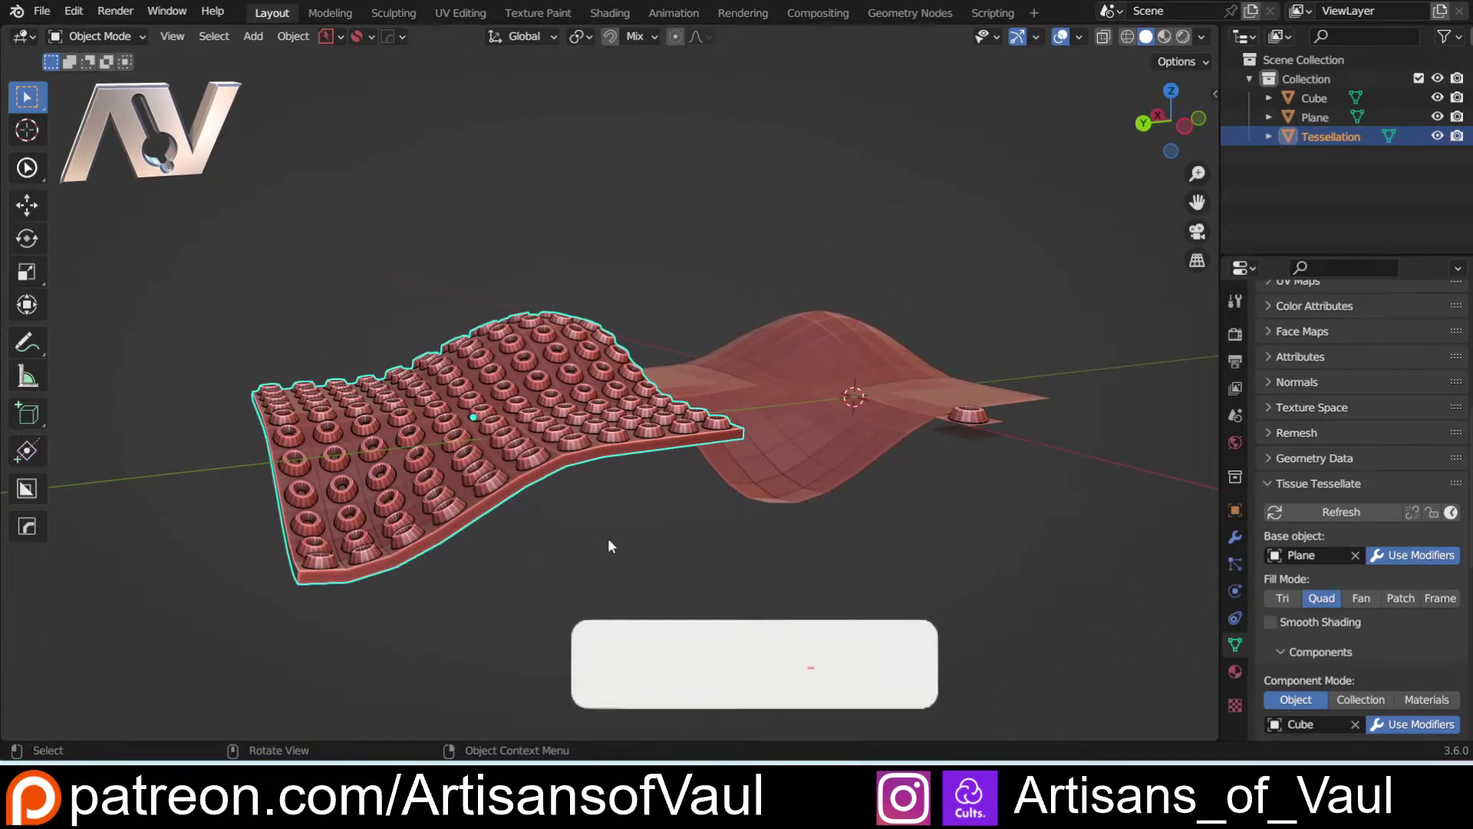
middle_drag(610, 546, 522, 620)
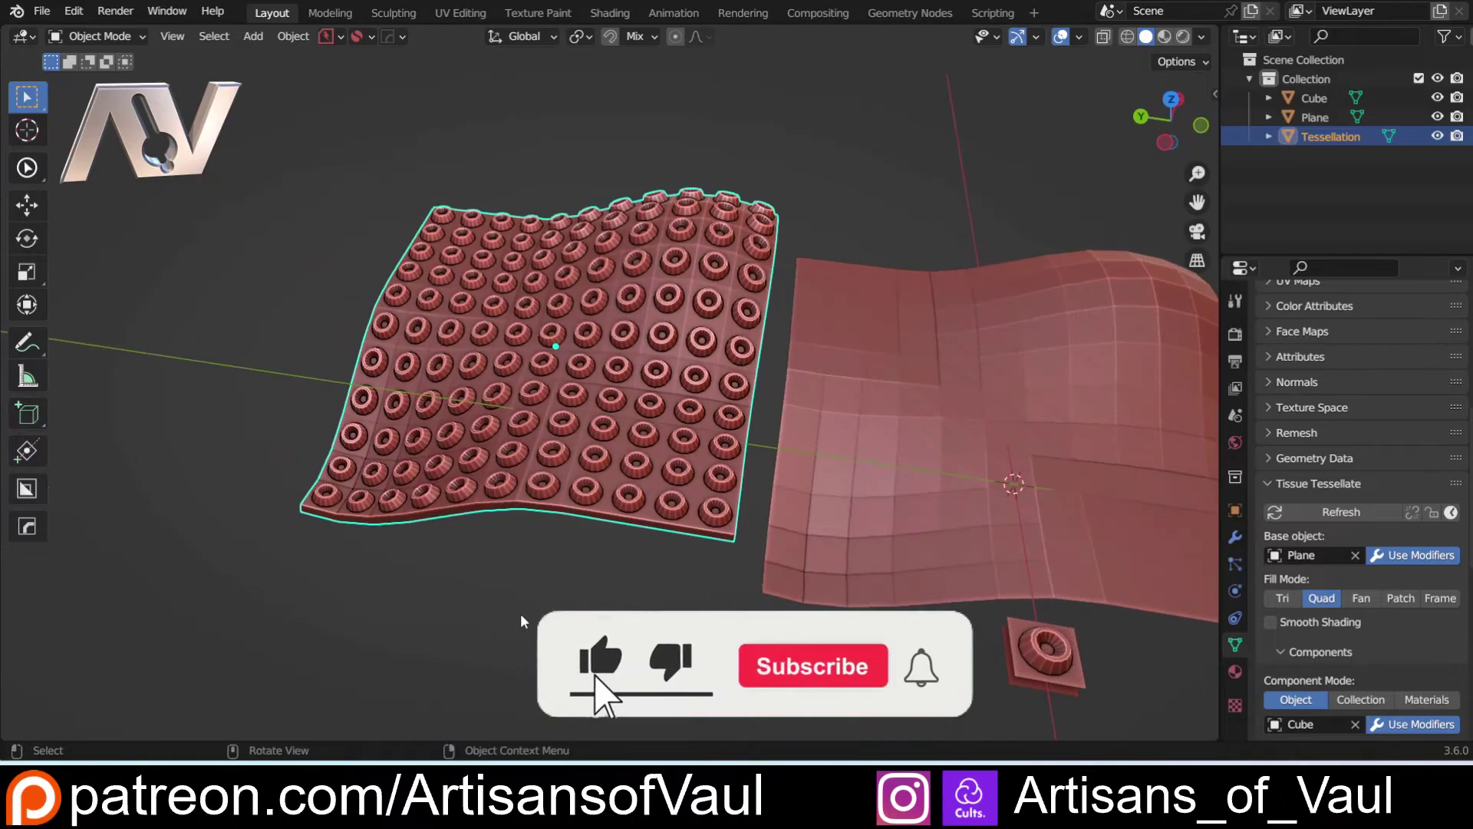
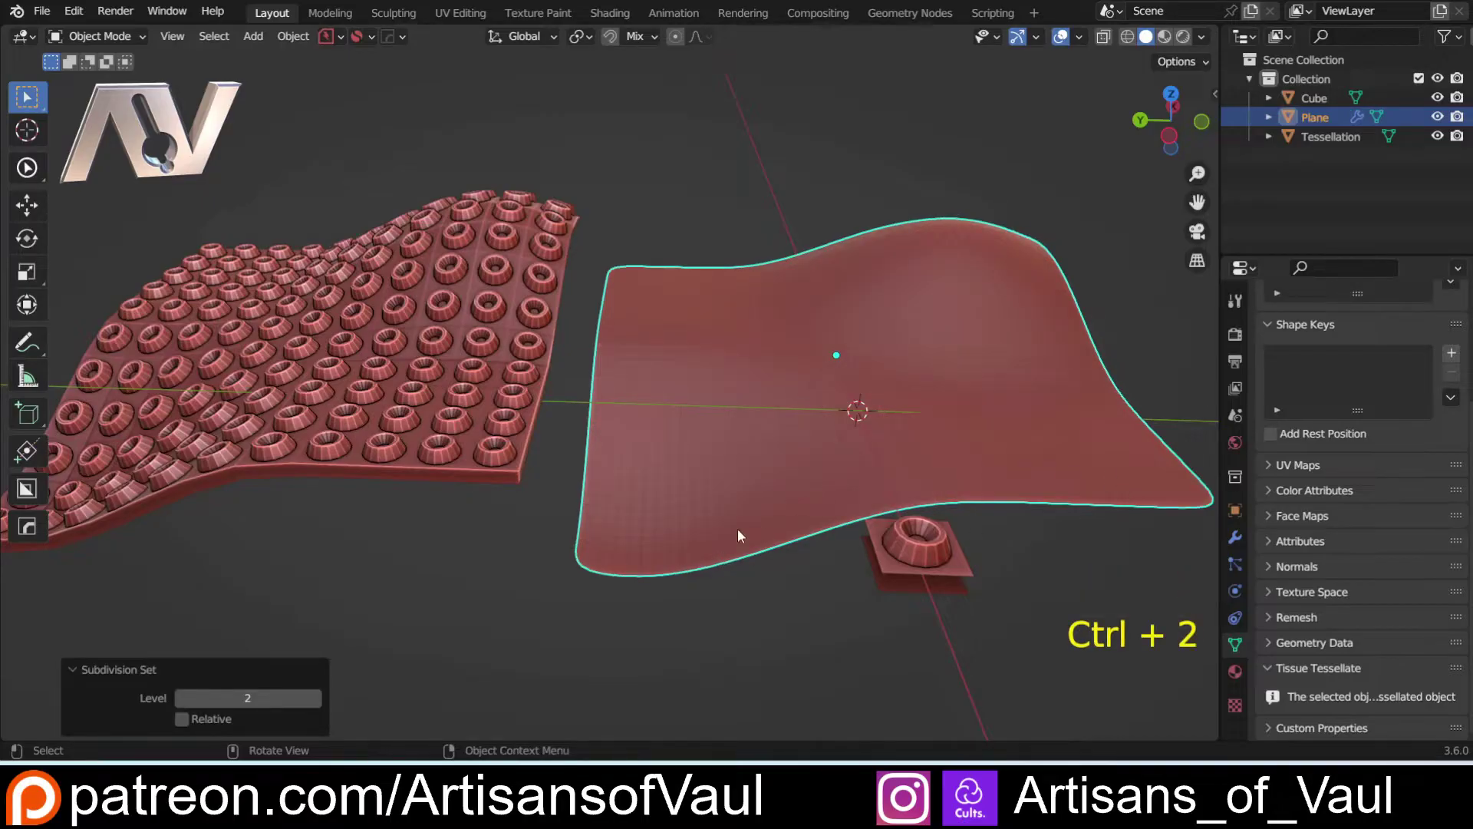
Set the Boundary Smooth of the base plane's Subdivision modifier to Keep Corners
click(1234, 538)
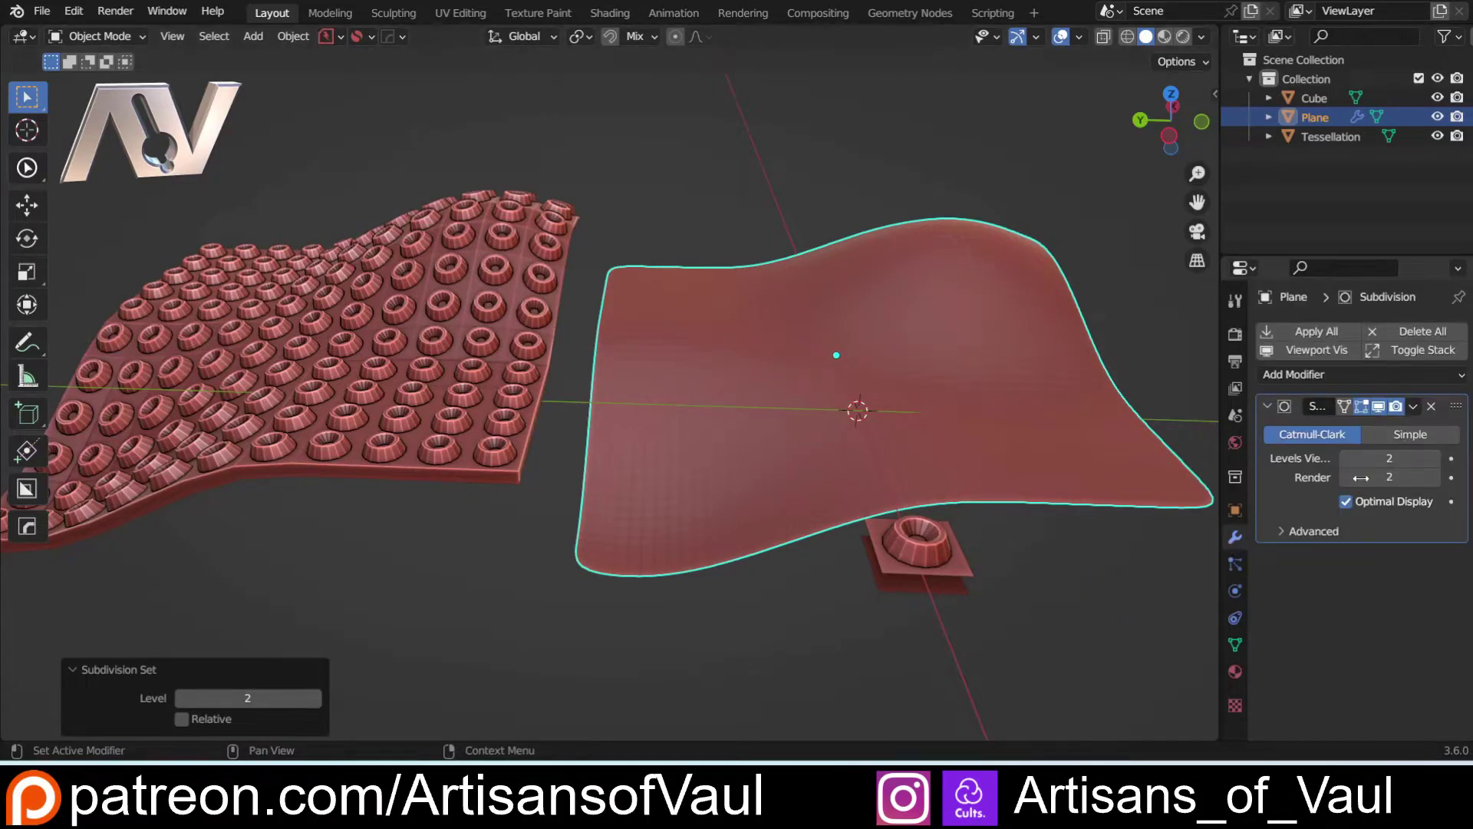
click(1279, 531)
click(1389, 631)
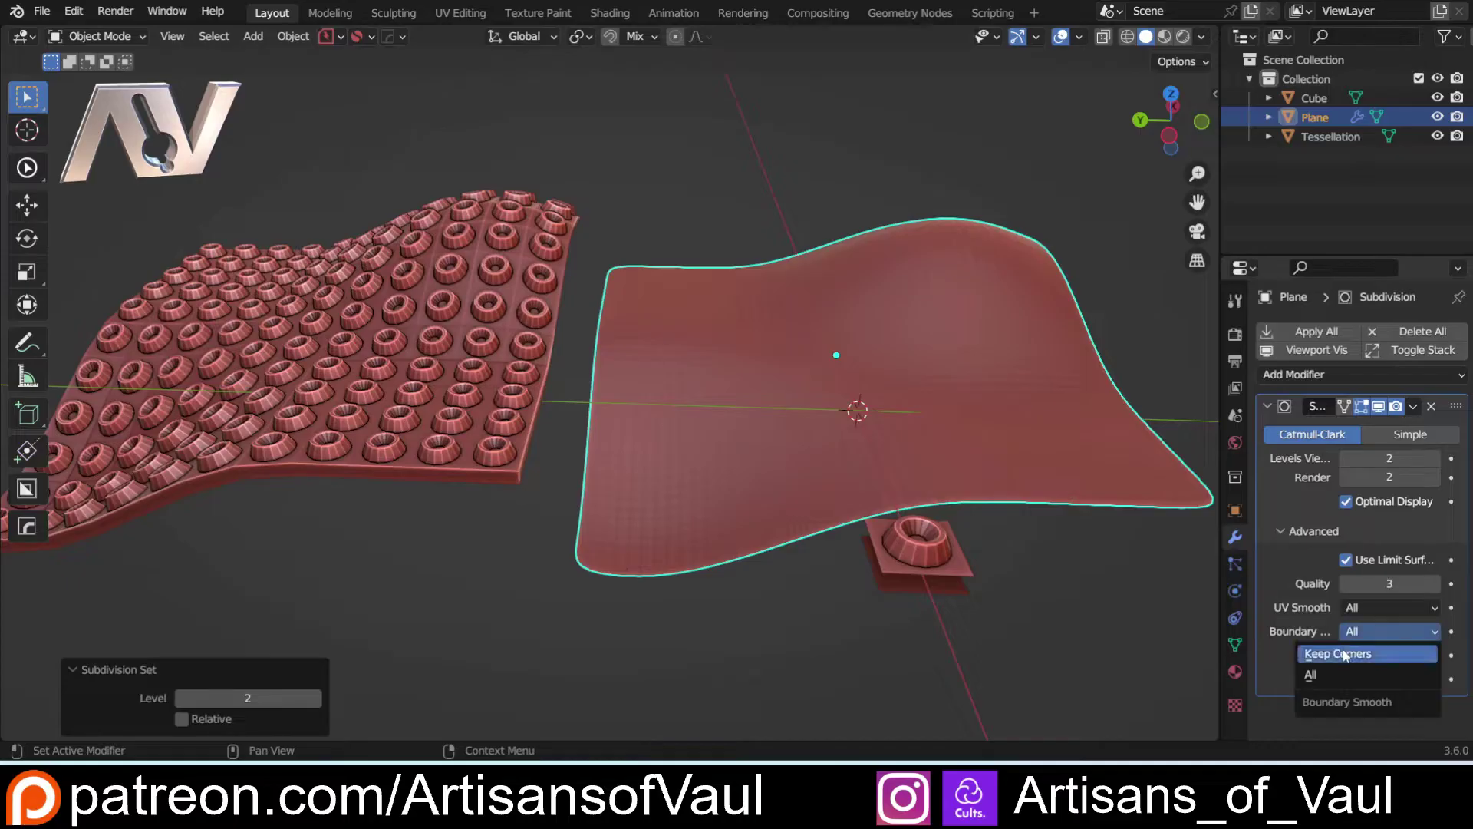
click(1345, 654)
Inspect the base plane's front corner up close in edit mode, and return to object mode with both surfaces in view
middle_drag(560, 541, 476, 503)
key(Tab)
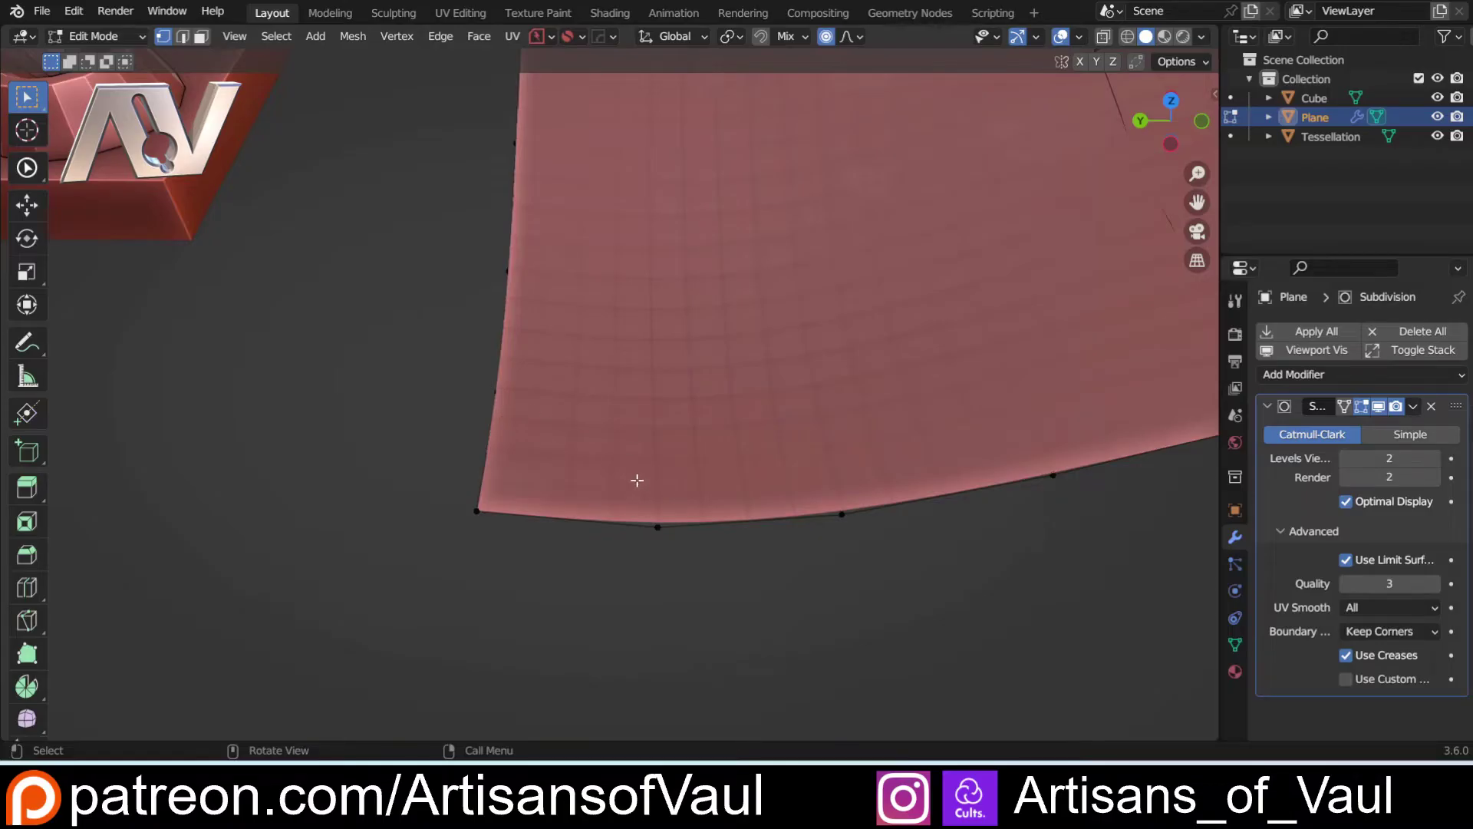
key(Tab)
scroll(522, 323, down, 4)
shift+middle_drag(475, 357, 636, 378)
scroll(529, 408, up, 3)
shift+middle_drag(591, 452, 588, 485)
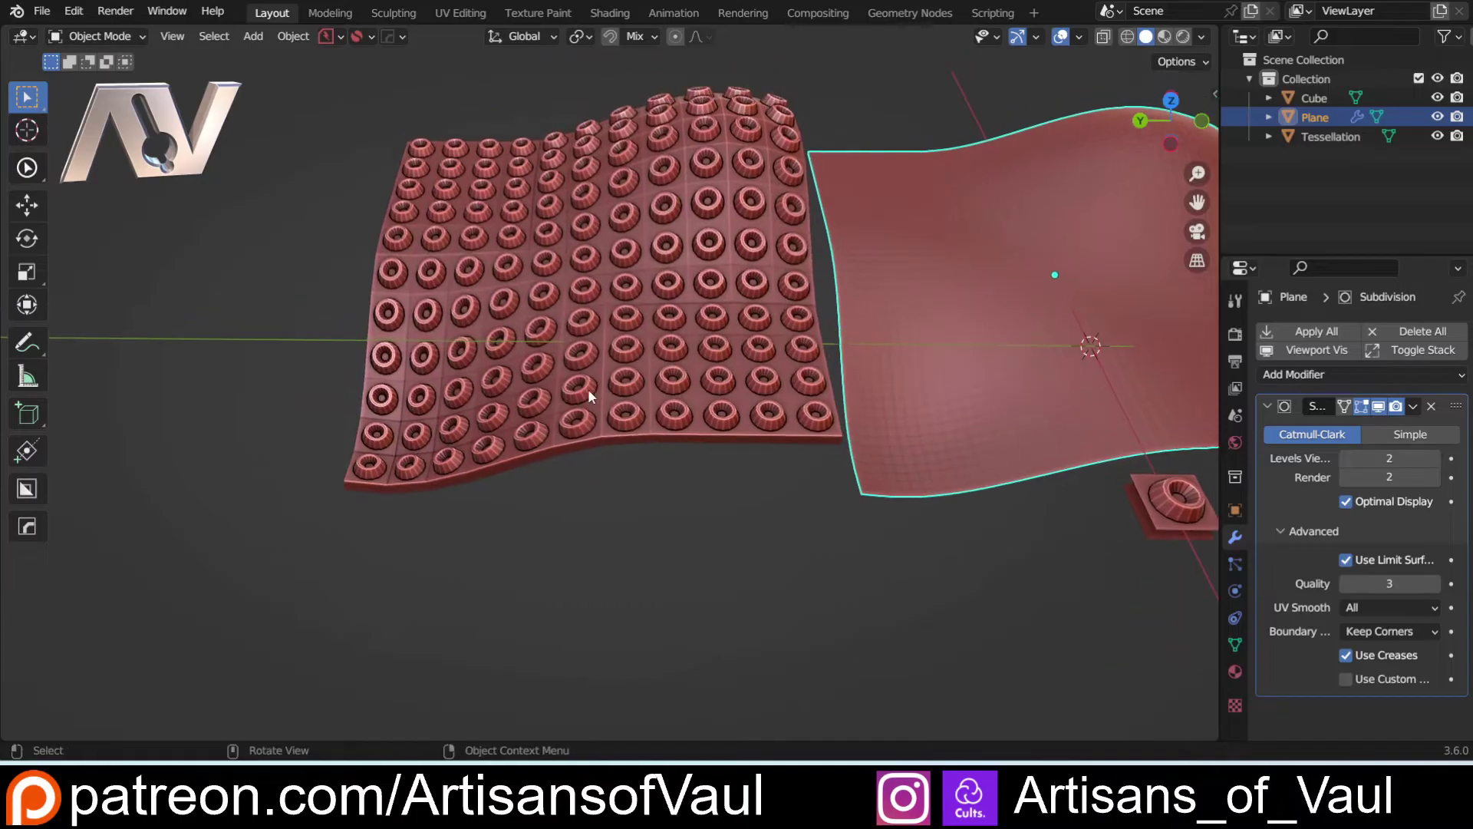
Refresh the tessellation to use the base plane's subdivision, and inspect the denser cups along its front edge
click(590, 392)
shift+middle_drag(789, 465, 685, 487)
click(1235, 644)
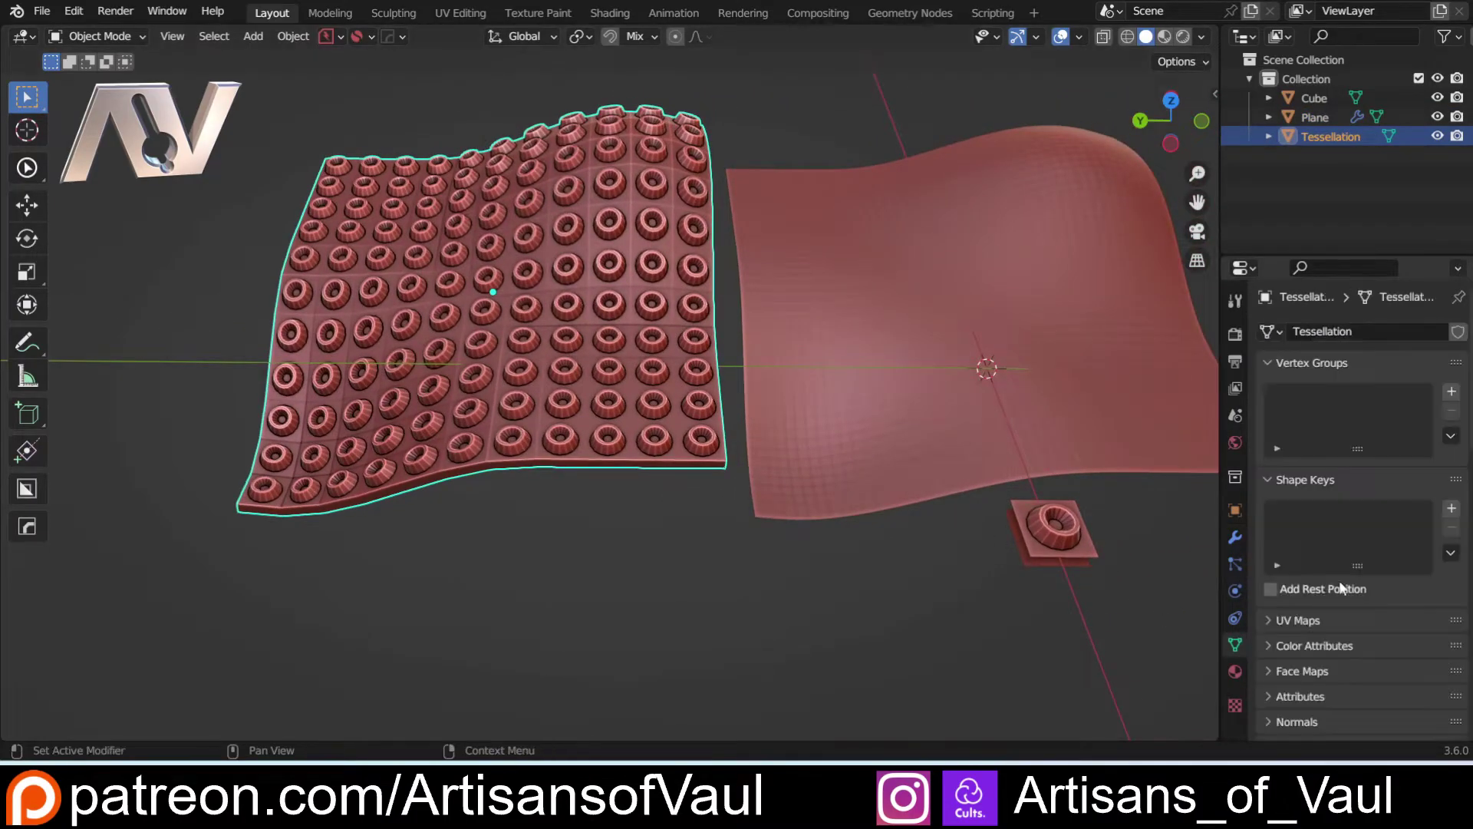
scroll(1315, 592, down, 12)
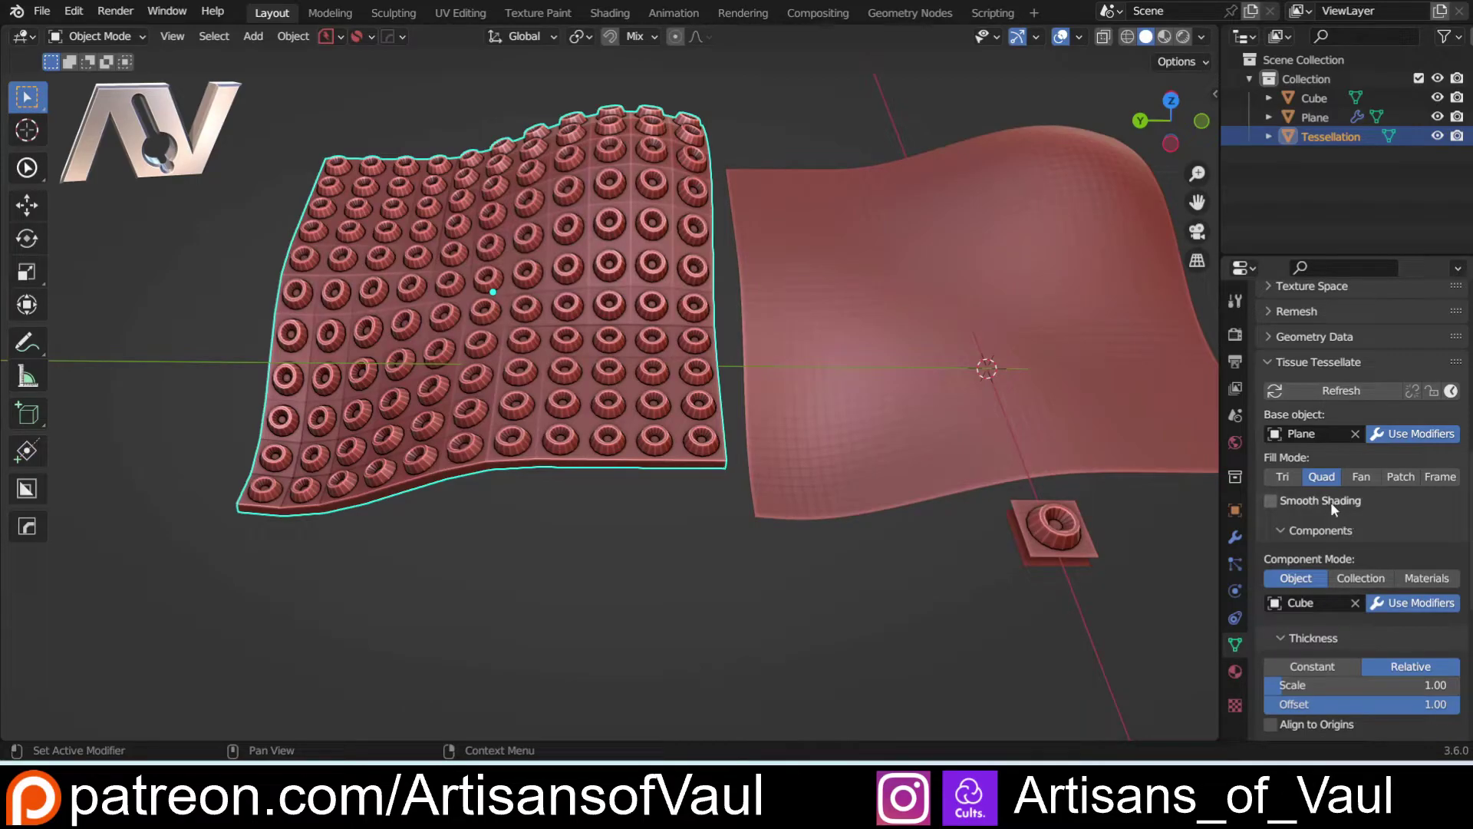
click(1313, 390)
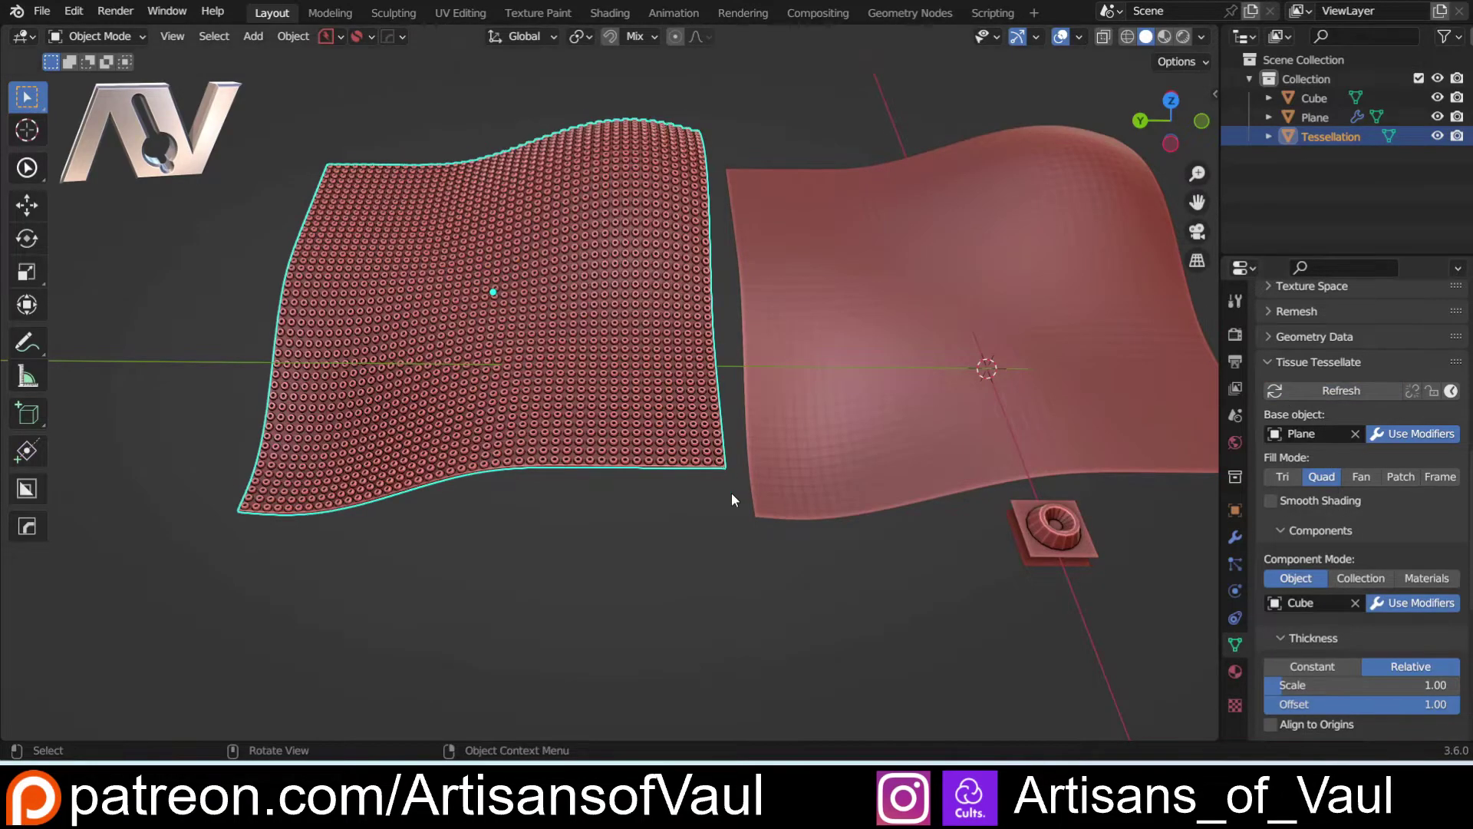
scroll(563, 546, up, 4)
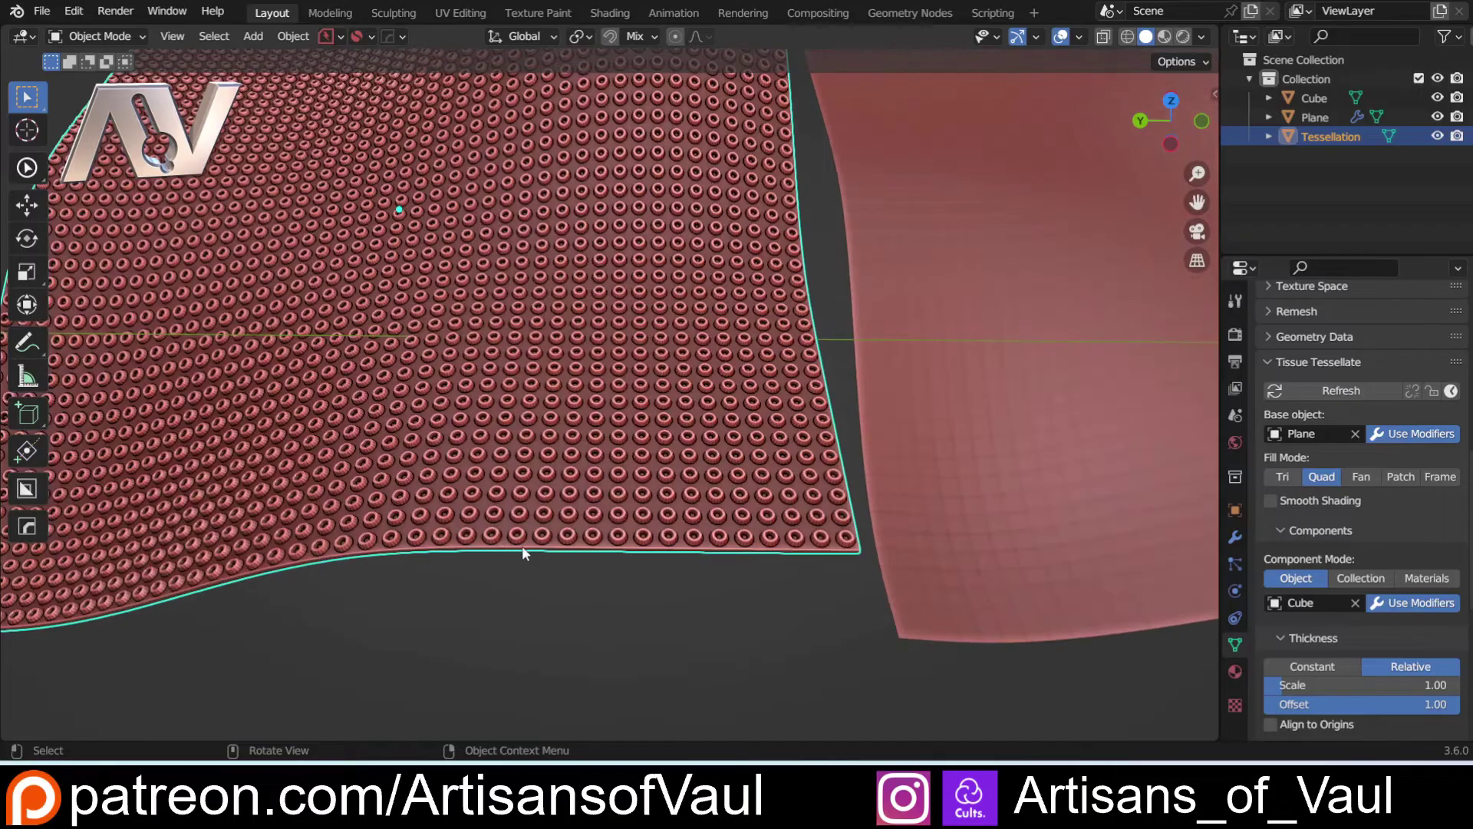
middle_drag(523, 546, 522, 526)
shift+middle_drag(768, 569, 505, 501)
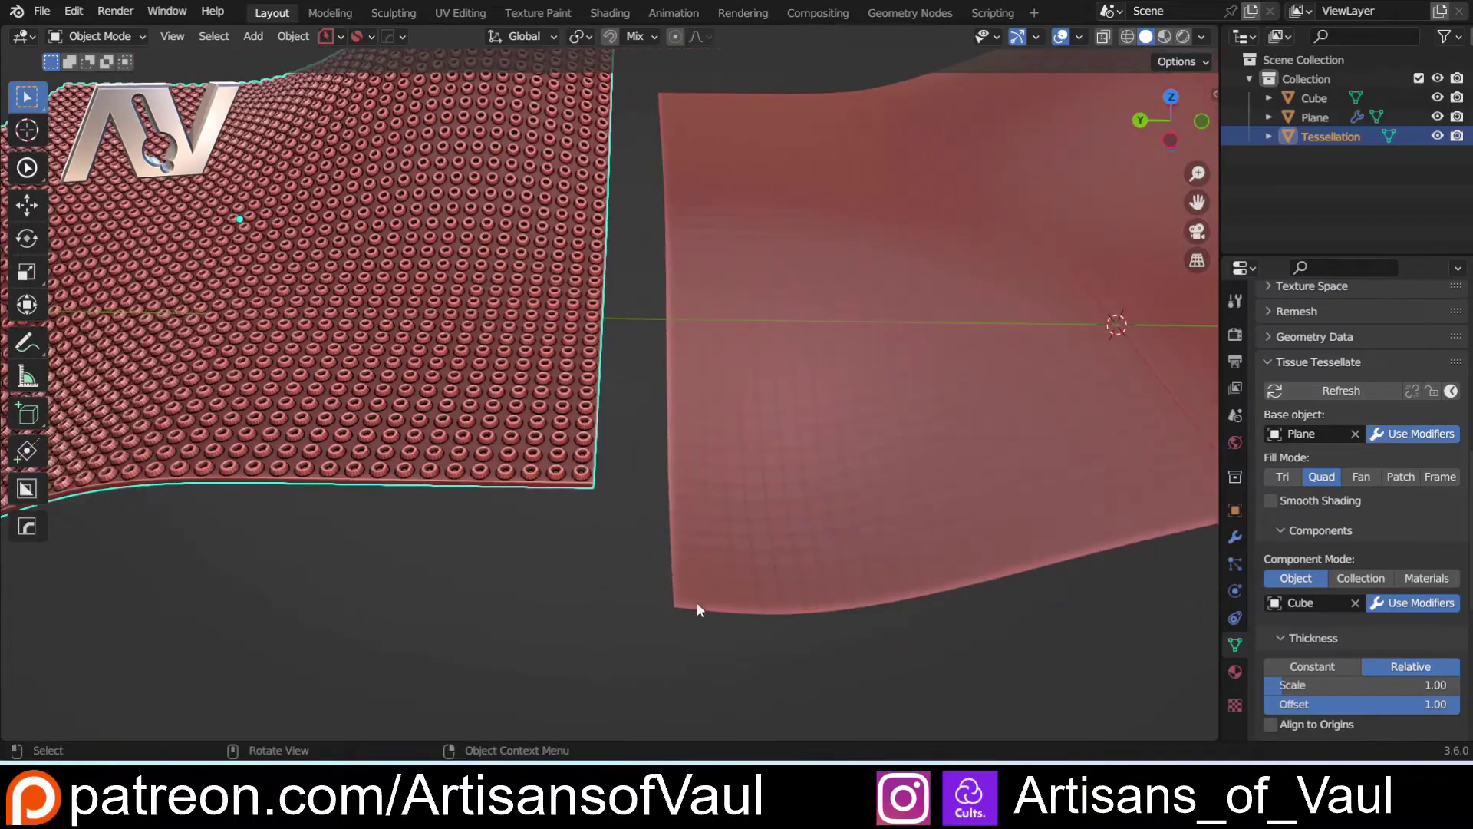
Examine the refreshed tessellation beside the smooth base plane, both up close and as a whole
shift+middle_drag(297, 499, 568, 550)
scroll(750, 449, down, 3)
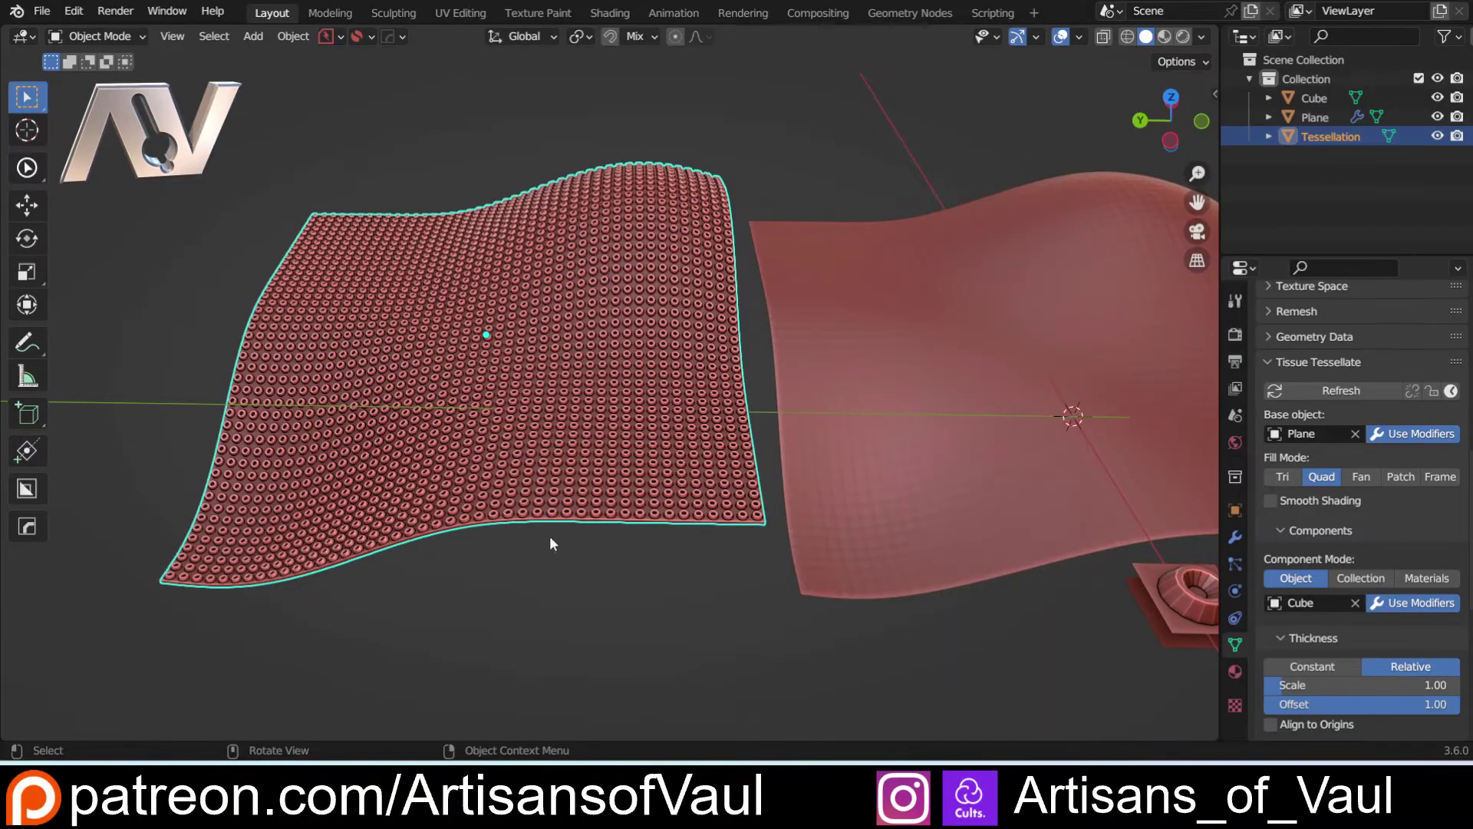
scroll(550, 538, up, 5)
scroll(705, 495, down, 4)
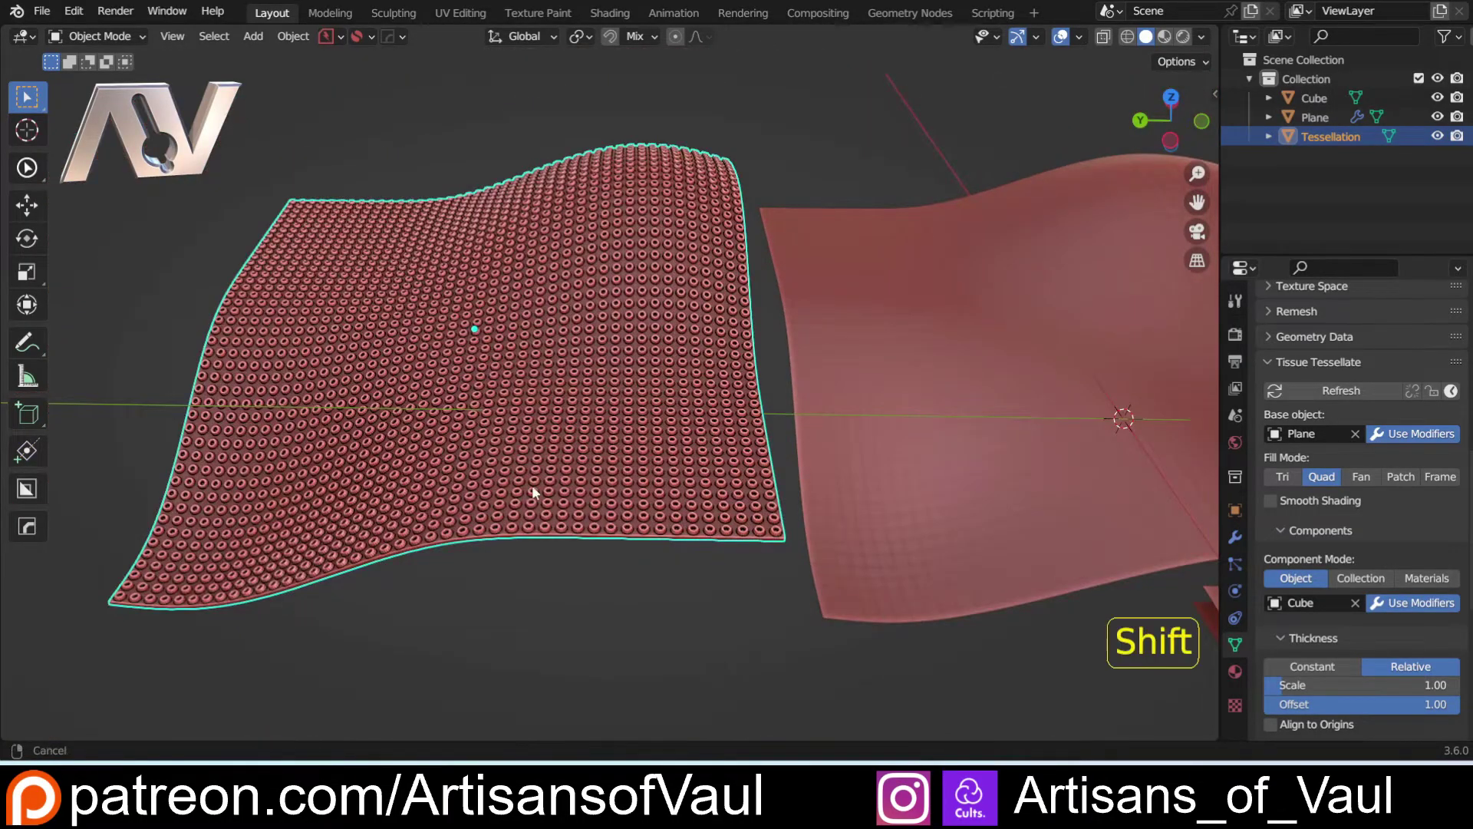
shift+middle_drag(531, 485, 518, 473)
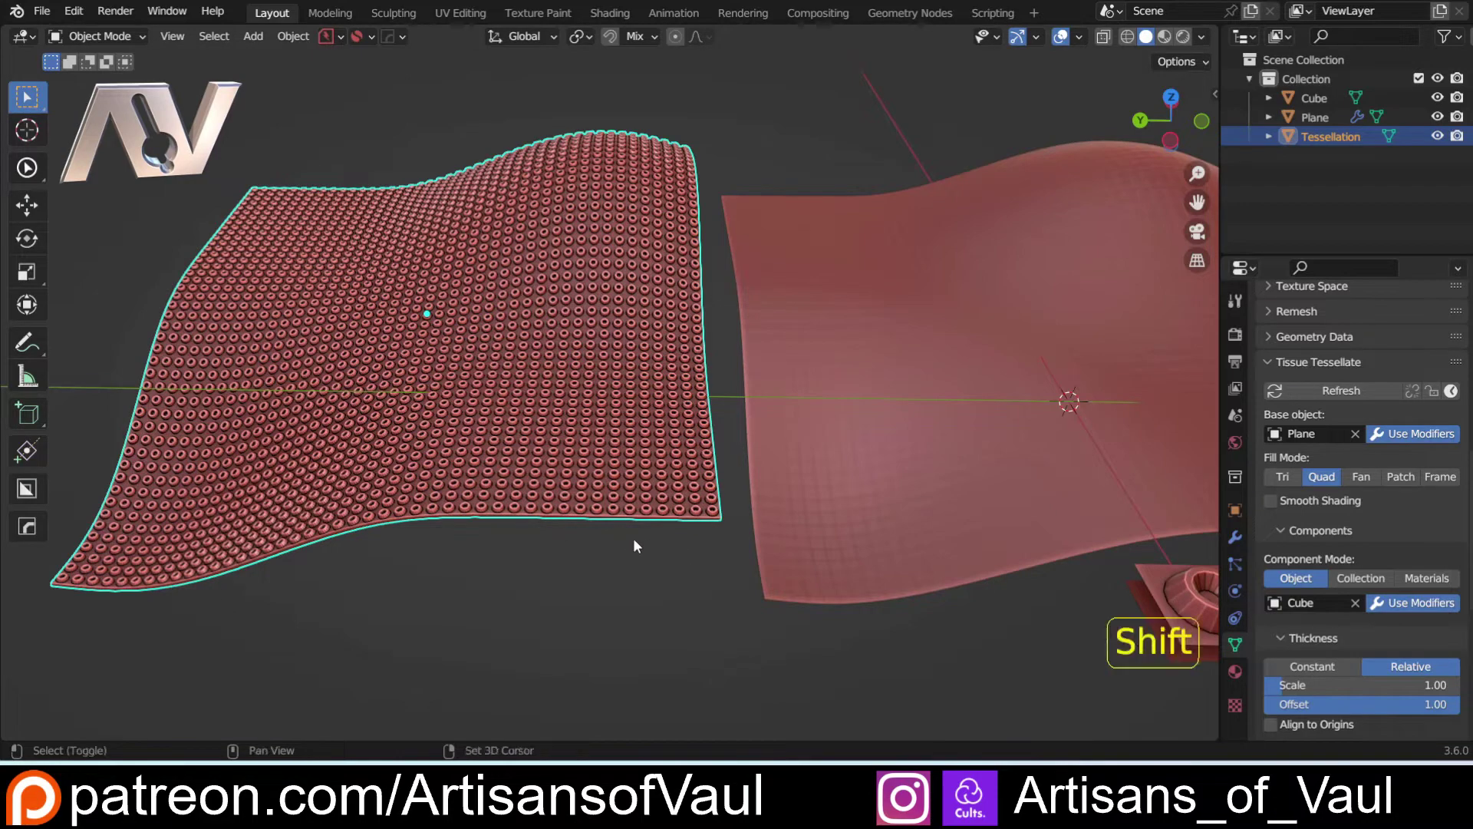
shift+middle_drag(635, 546, 586, 556)
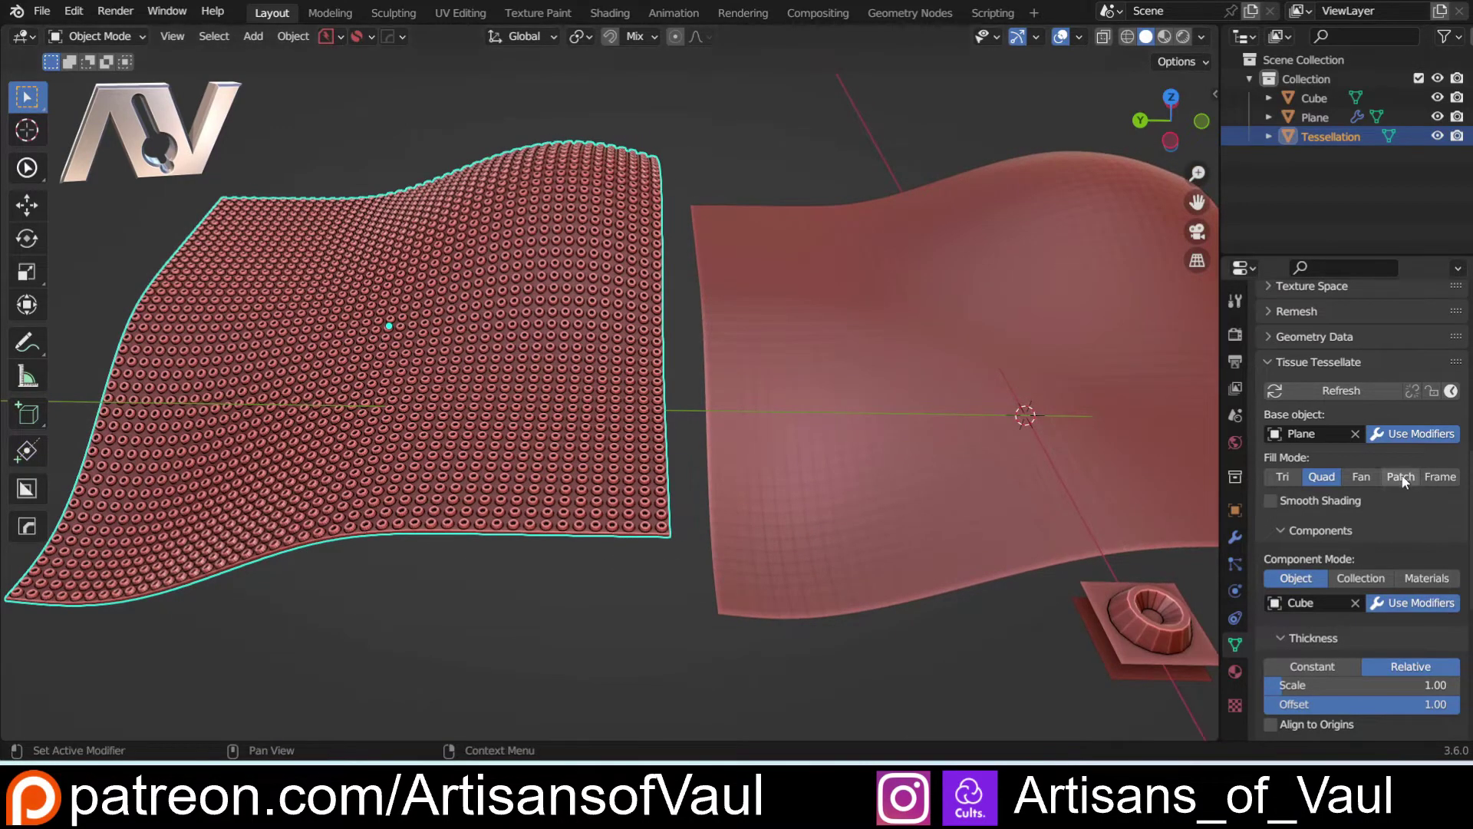
shift+middle_drag(964, 616, 869, 611)
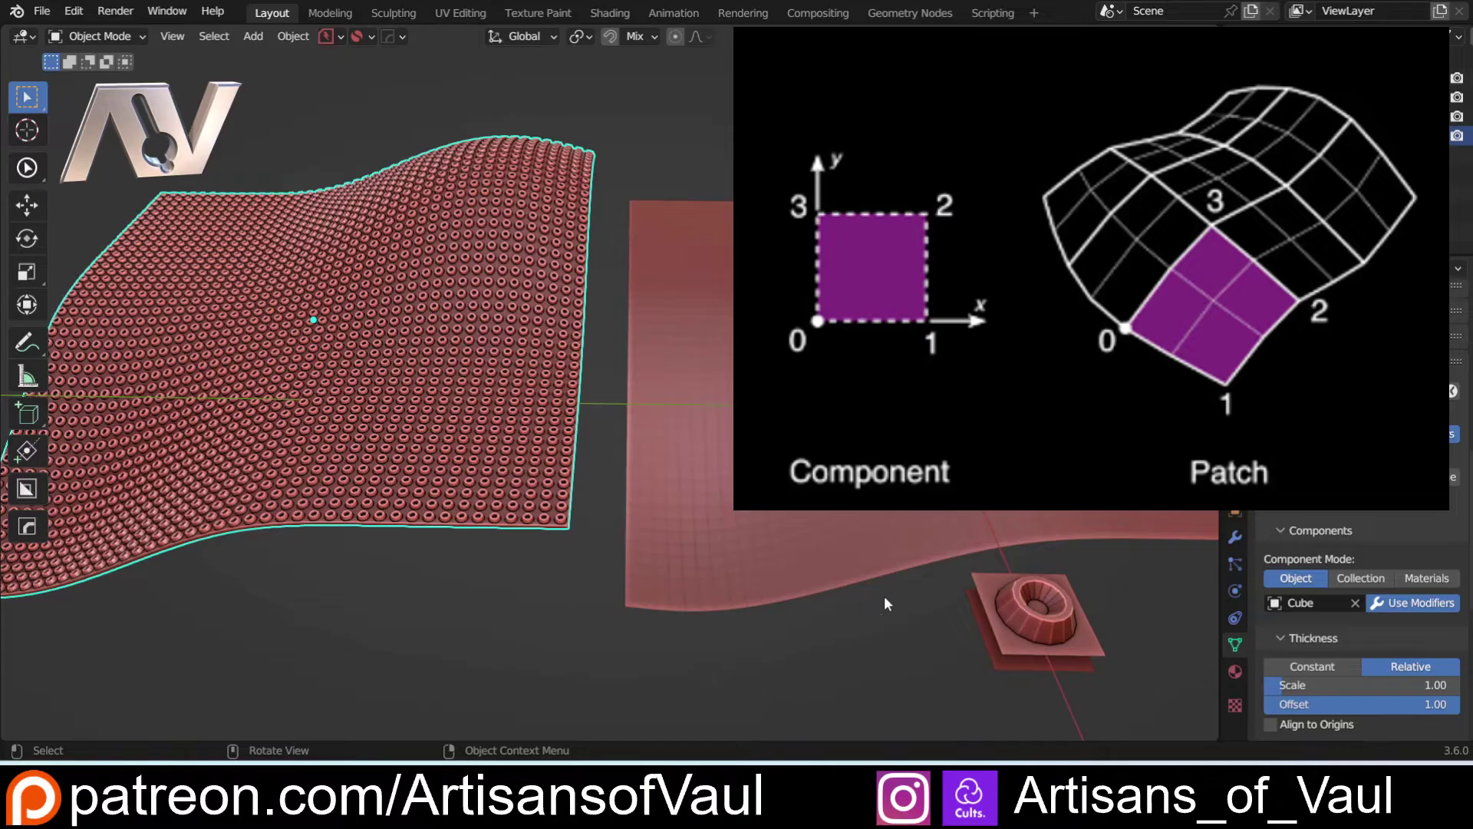
Open the cup component in edit mode and examine the vertices around its square base
shift+middle_drag(921, 616, 570, 440)
scroll(571, 439, up, 1)
scroll(571, 442, up, 2)
click(569, 417)
key(Tab)
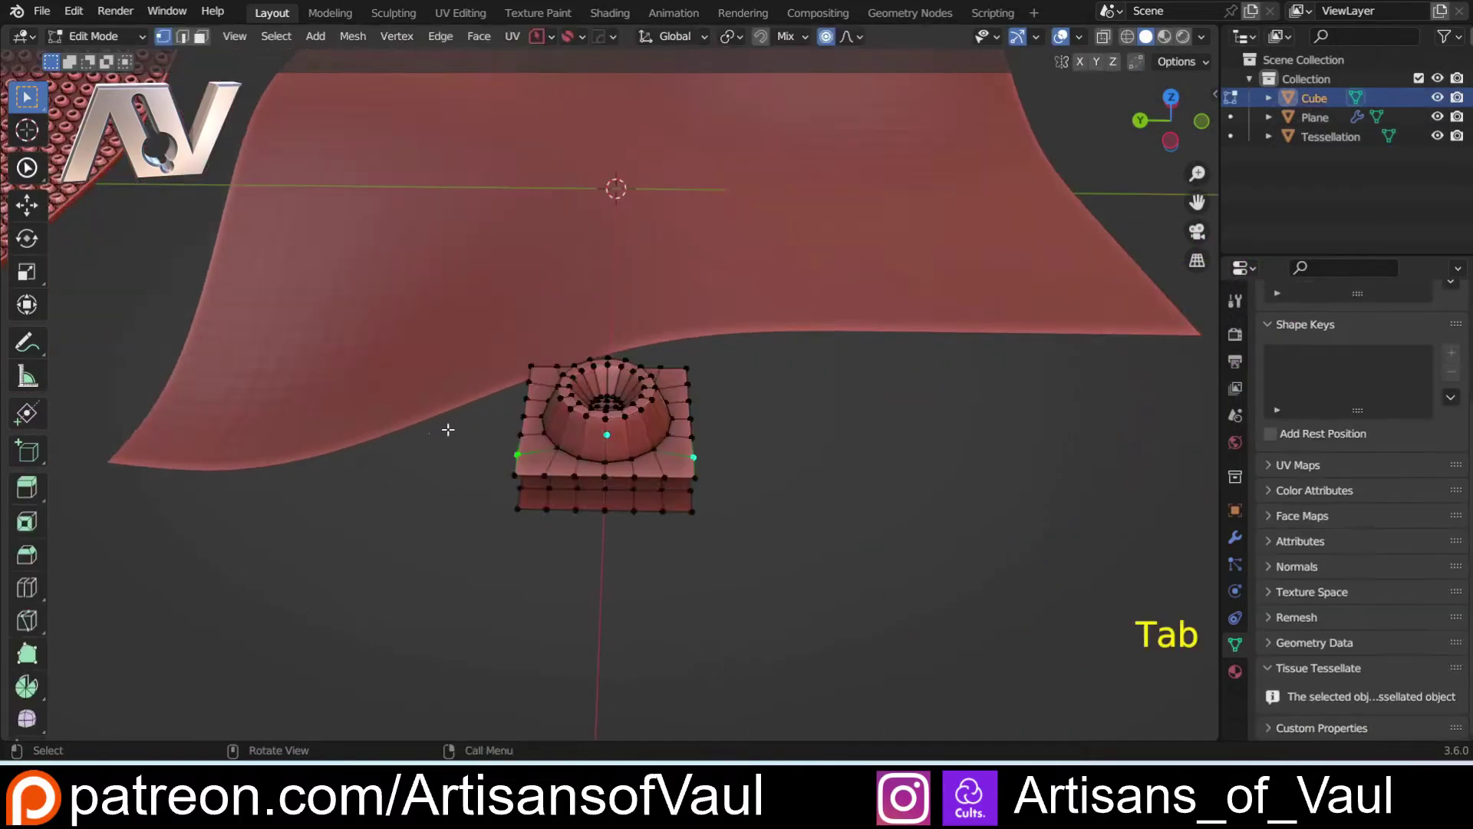
middle_drag(434, 431, 436, 476)
scroll(437, 476, up, 3)
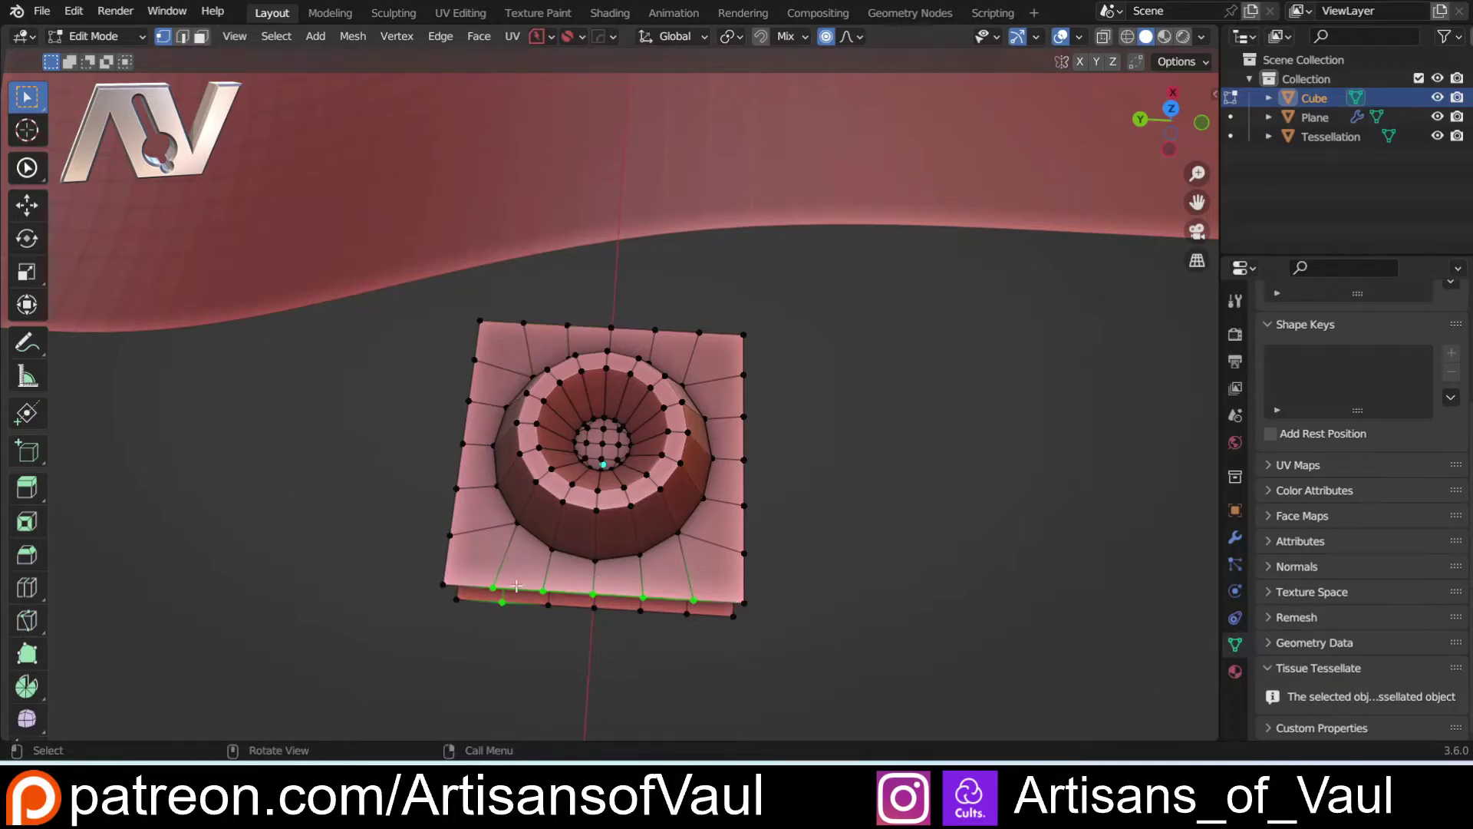
Try dissolving the five inner vertices along the front upper edge of the component's base, undo it and return to object mode
click(492, 587)
shift+click(543, 591)
shift+click(592, 594)
shift+click(643, 597)
shift+click(691, 598)
key(ctrl+x)
middle_drag(721, 616, 579, 527)
key(ctrl+z)
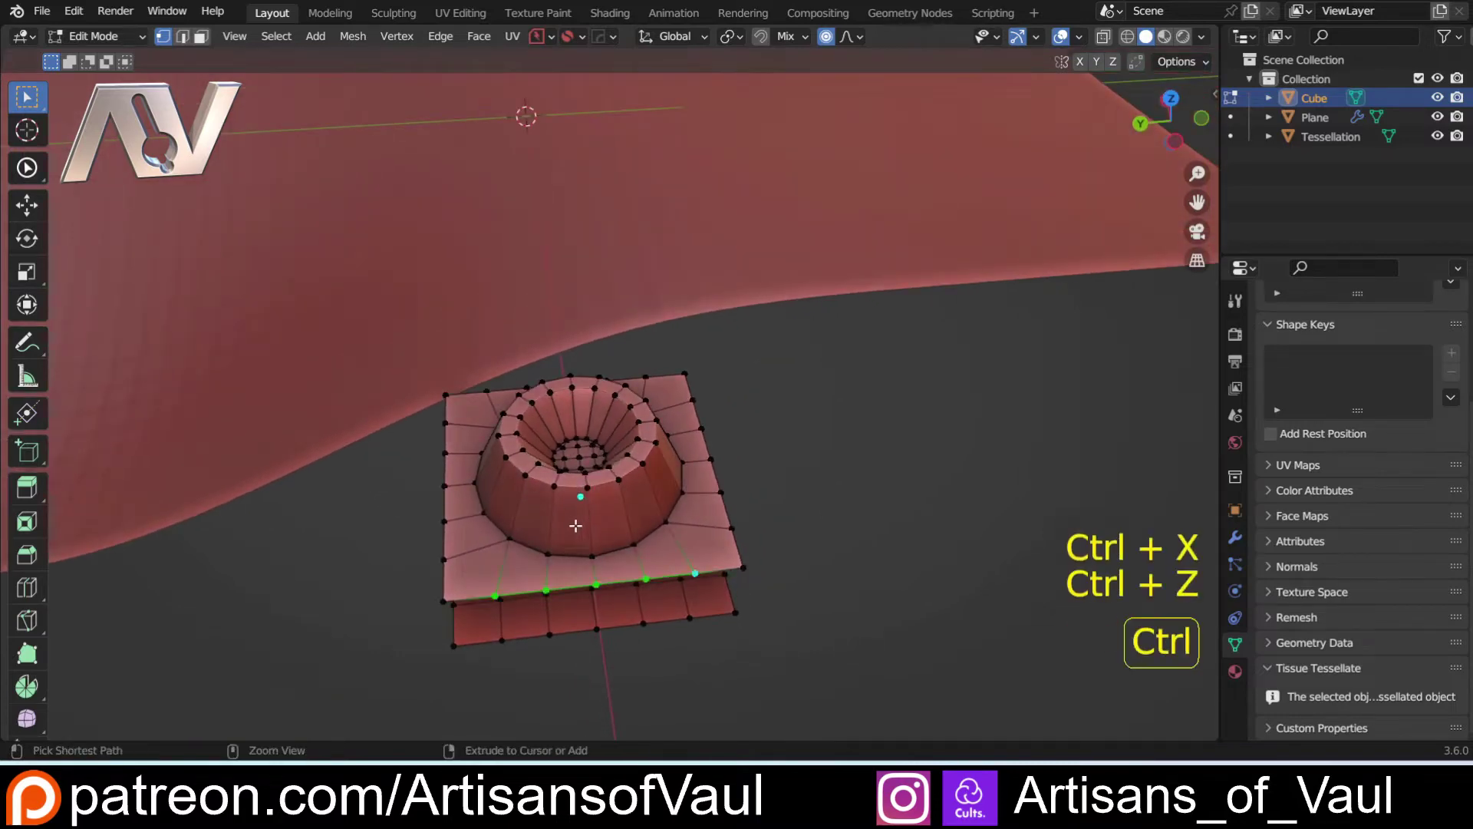
scroll(575, 526, down, 4)
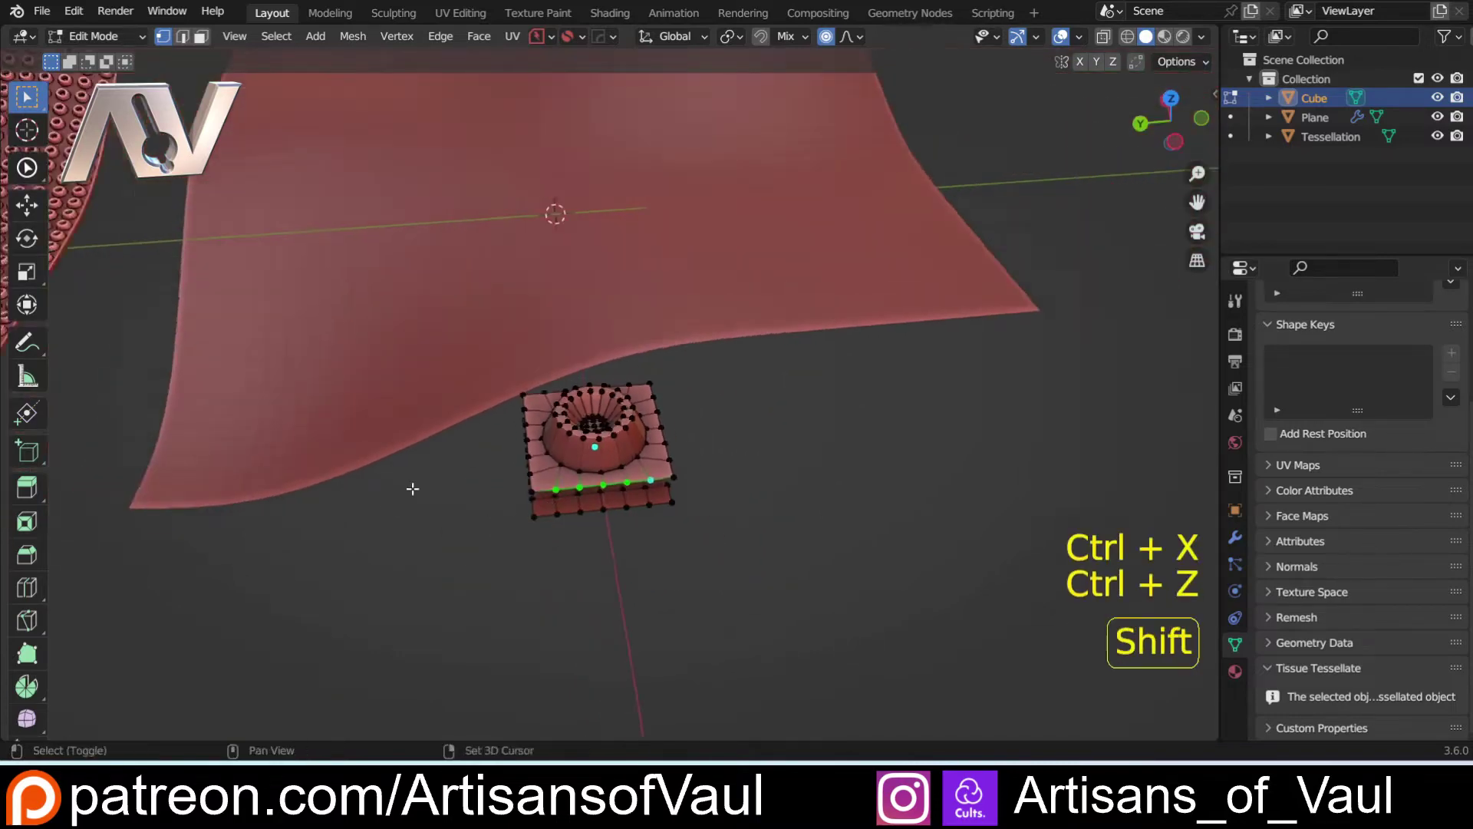
shift+middle_drag(417, 491, 529, 506)
key(Tab)
scroll(527, 376, down, 4)
shift+middle_drag(429, 392, 471, 421)
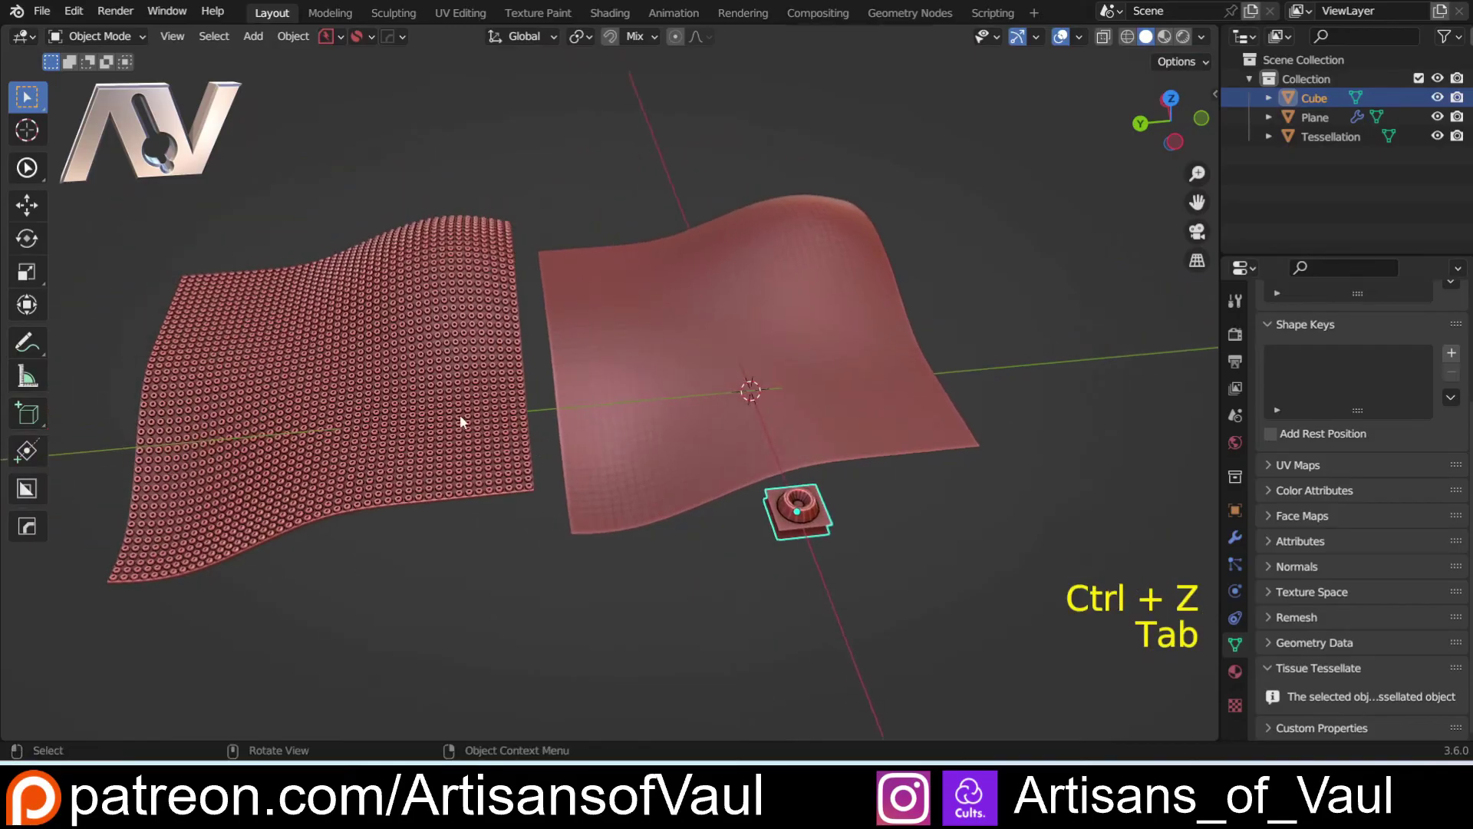
Set the tessellation's Fill Mode to Patch and compare the result with the base plane
click(471, 421)
scroll(1324, 587, down, 5)
scroll(1325, 587, down, 4)
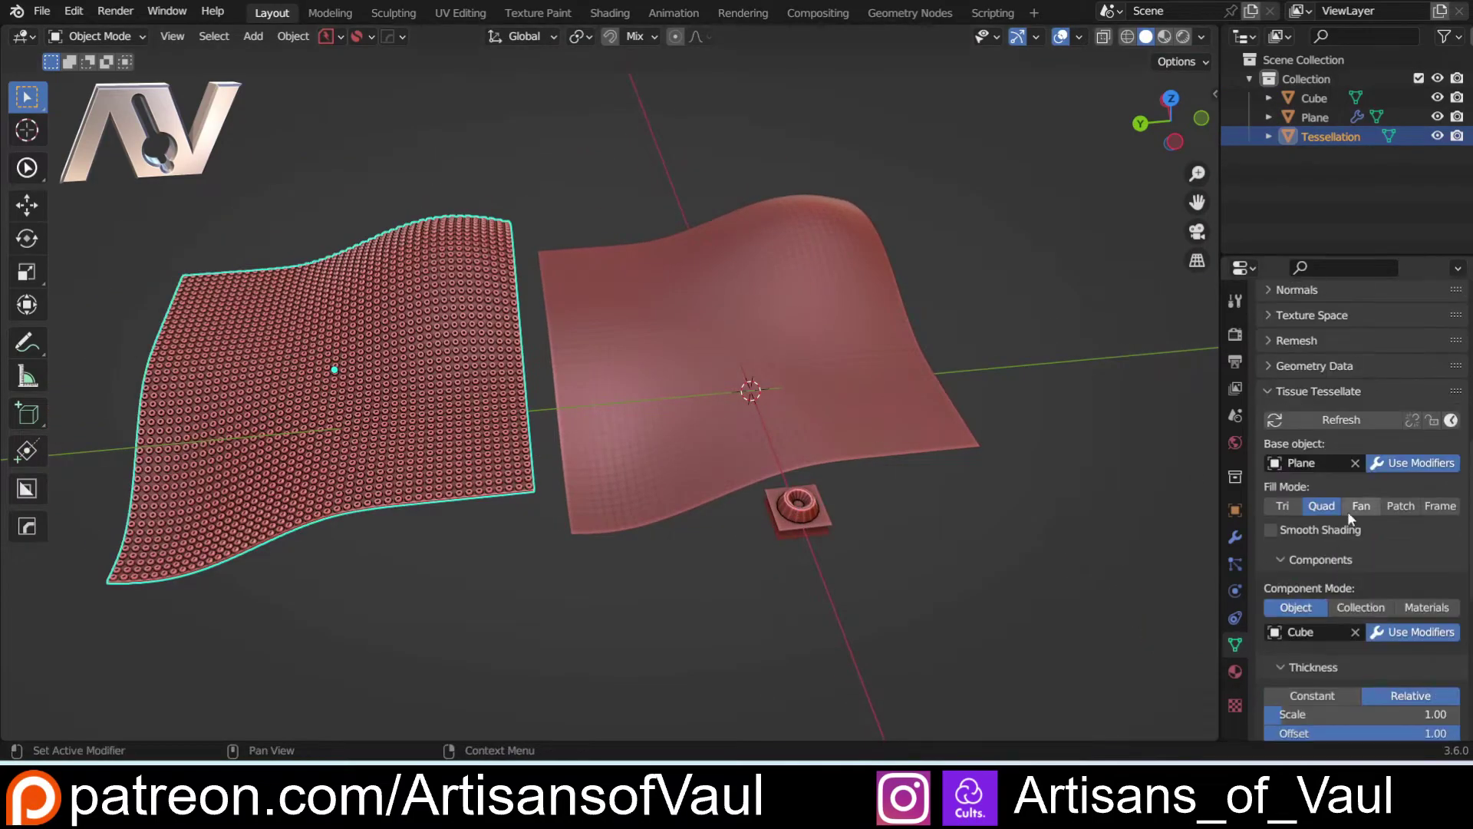
shift+middle_drag(461, 518, 714, 474)
scroll(633, 477, up, 3)
middle_drag(610, 491, 675, 414)
shift+middle_drag(613, 480, 580, 452)
scroll(606, 407, up, 3)
scroll(553, 396, down, 7)
shift+middle_drag(580, 453, 410, 558)
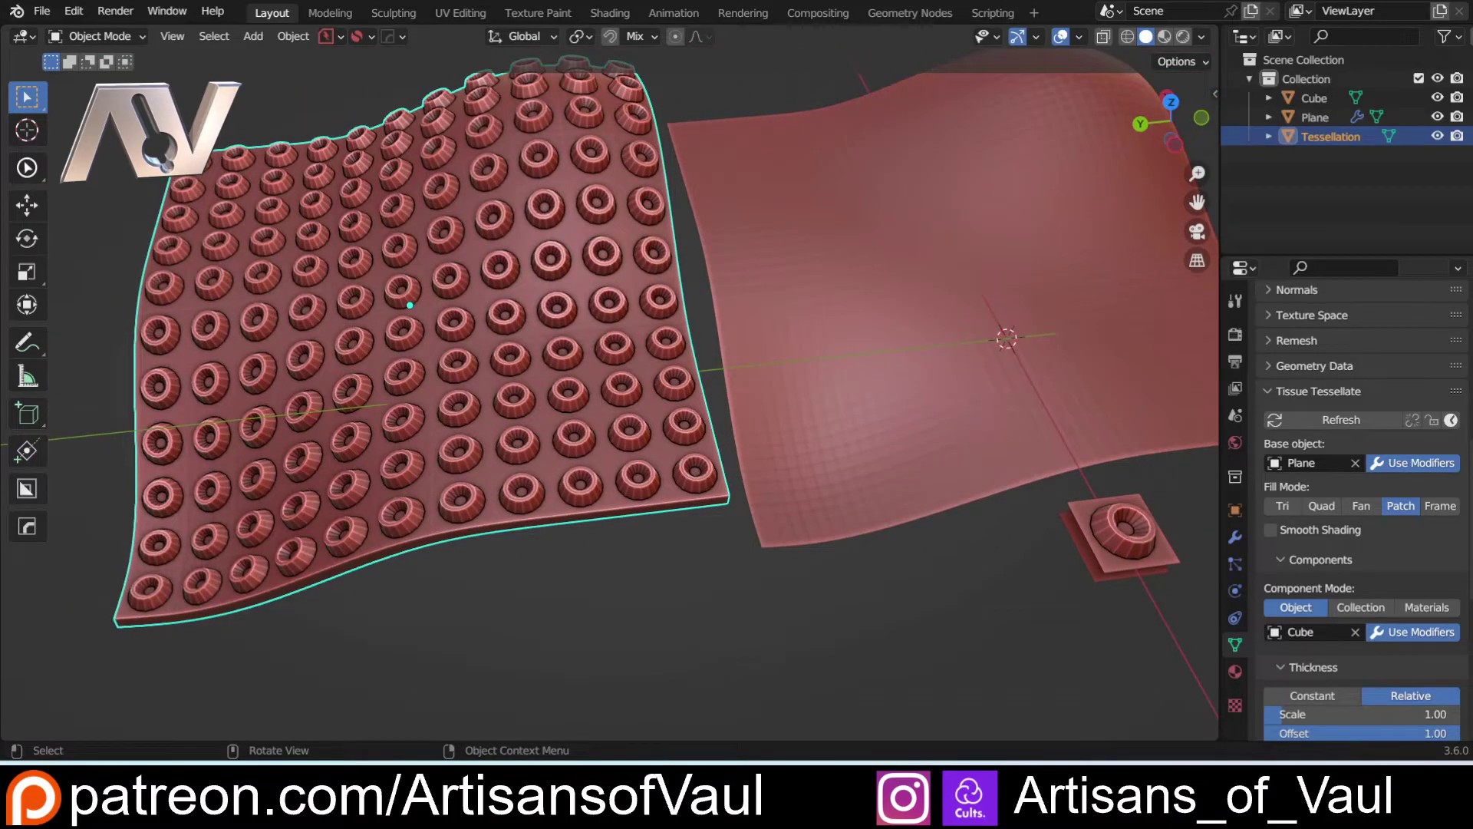
scroll(698, 502, down, 4)
shift+middle_drag(698, 502, 603, 516)
scroll(602, 538, up, 2)
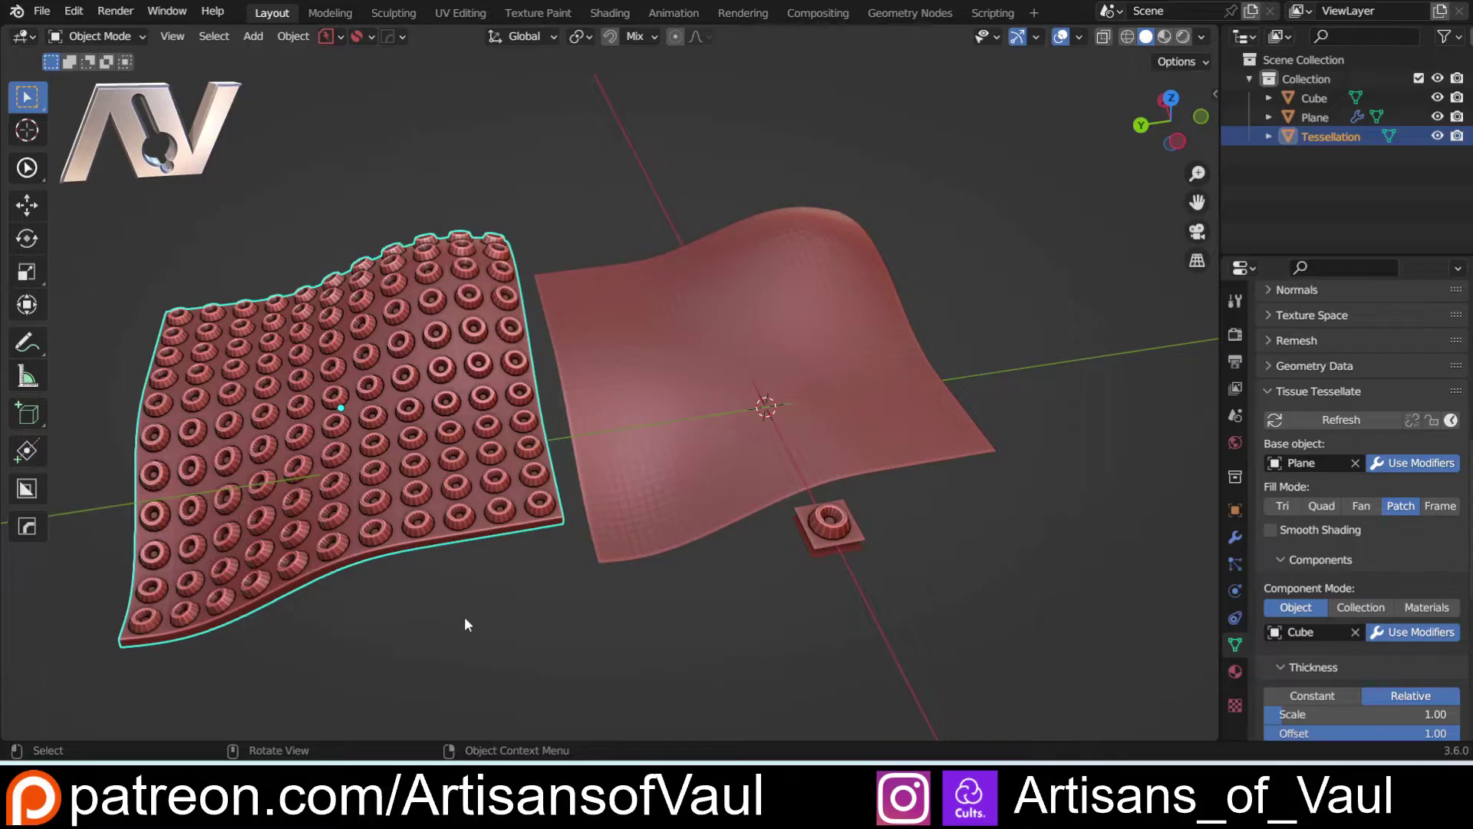
mouse_move(626, 576)
middle_down()
mouse_move(585, 551)
mouse_move(617, 548)
middle_up()
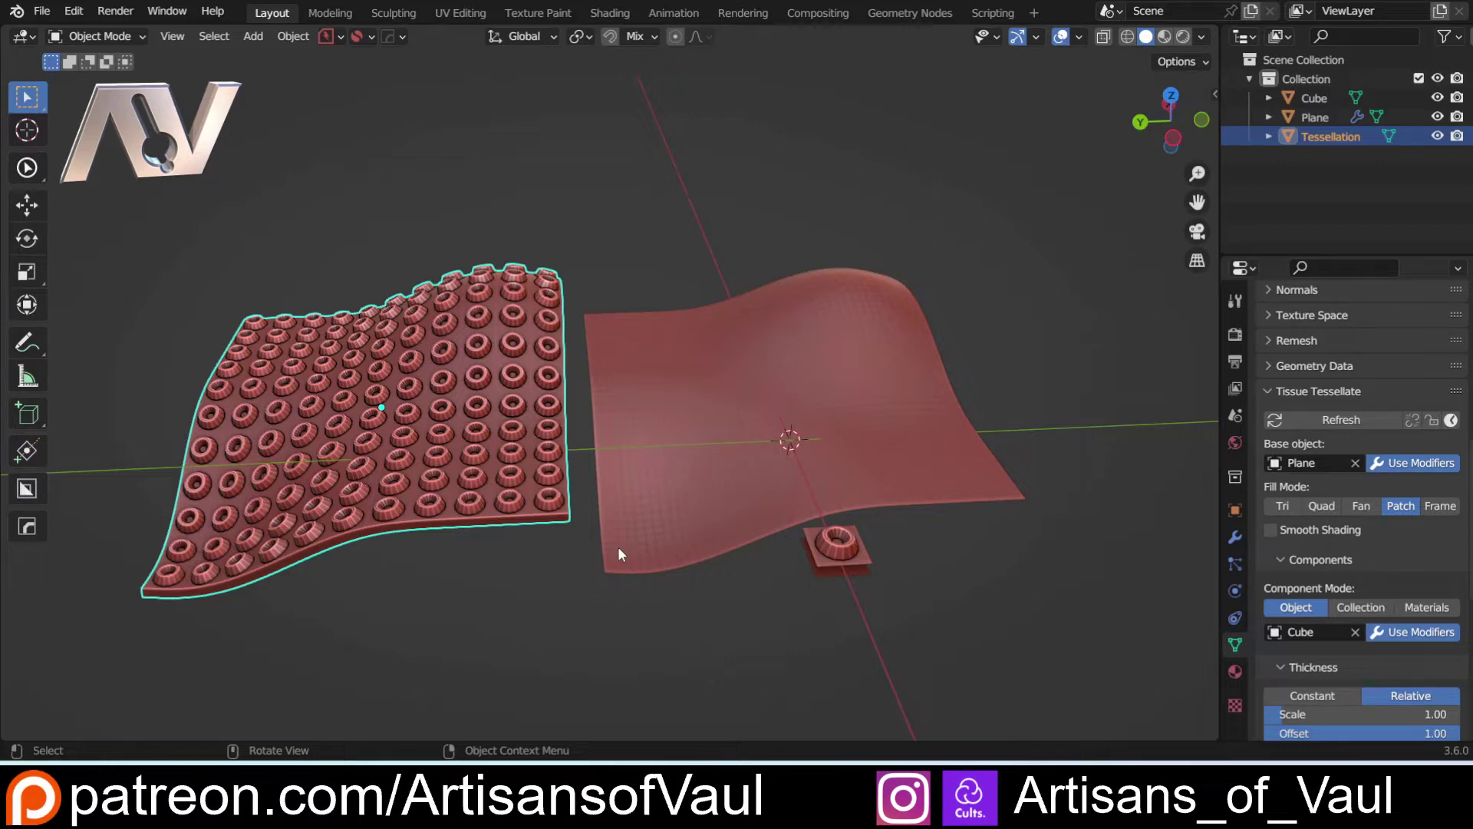
Move all objects about 31.27 along Y to free the area around the world origin
key(a)
key(g)
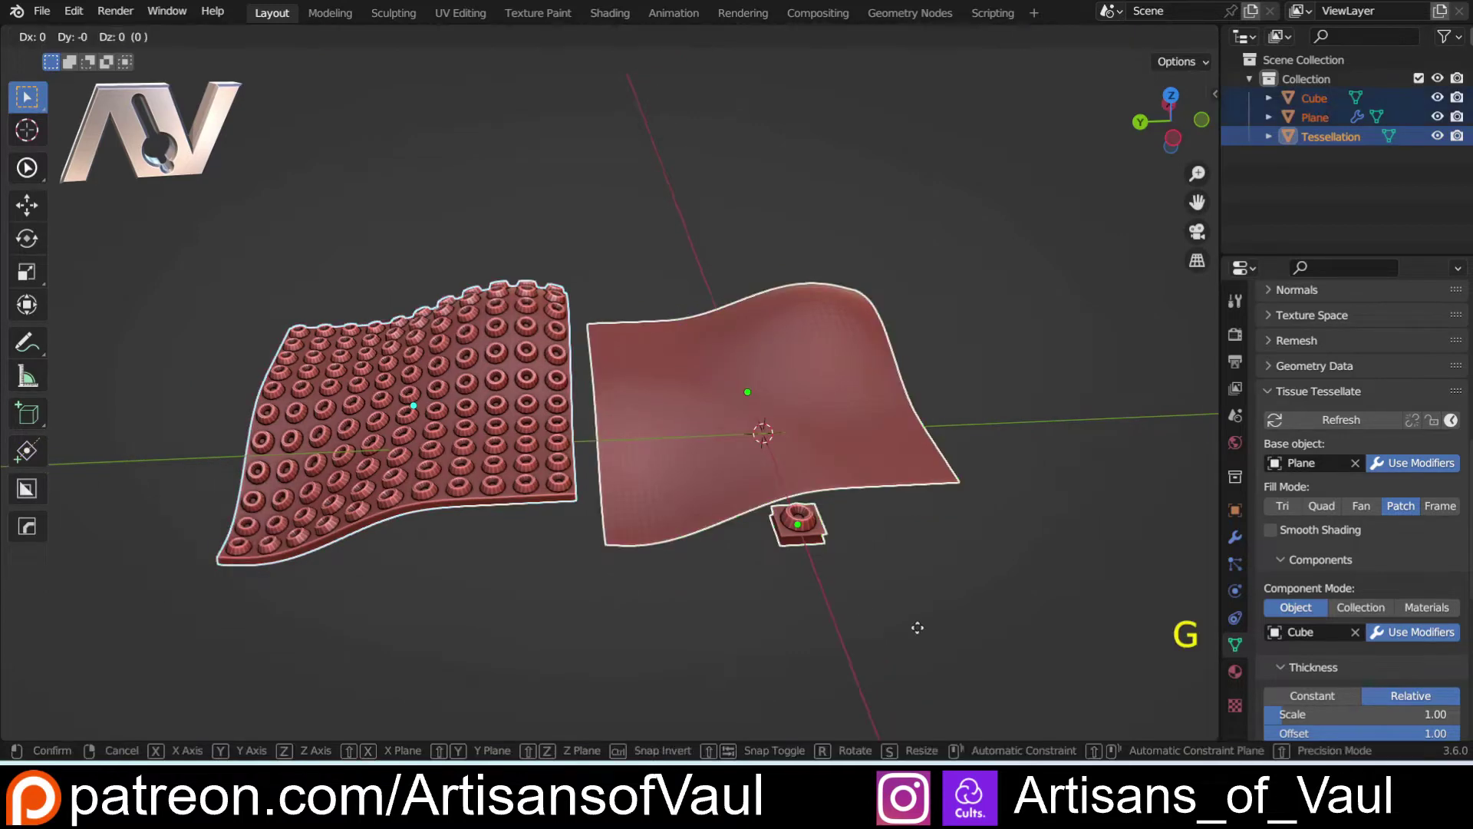
key(y)
click(274, 616)
shift+middle_drag(275, 617, 960, 487)
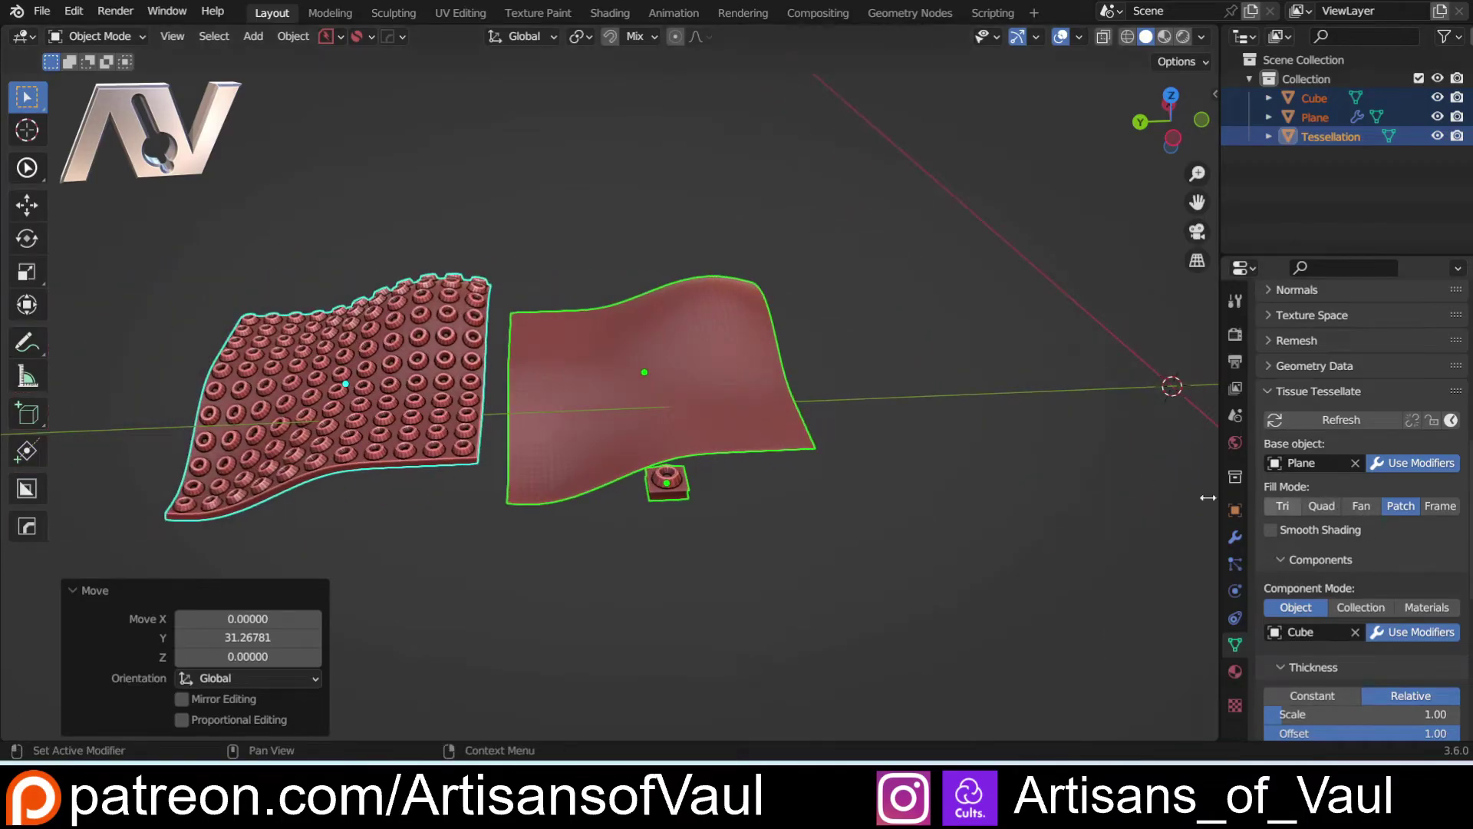
click(881, 509)
shift+middle_drag(881, 510, 448, 527)
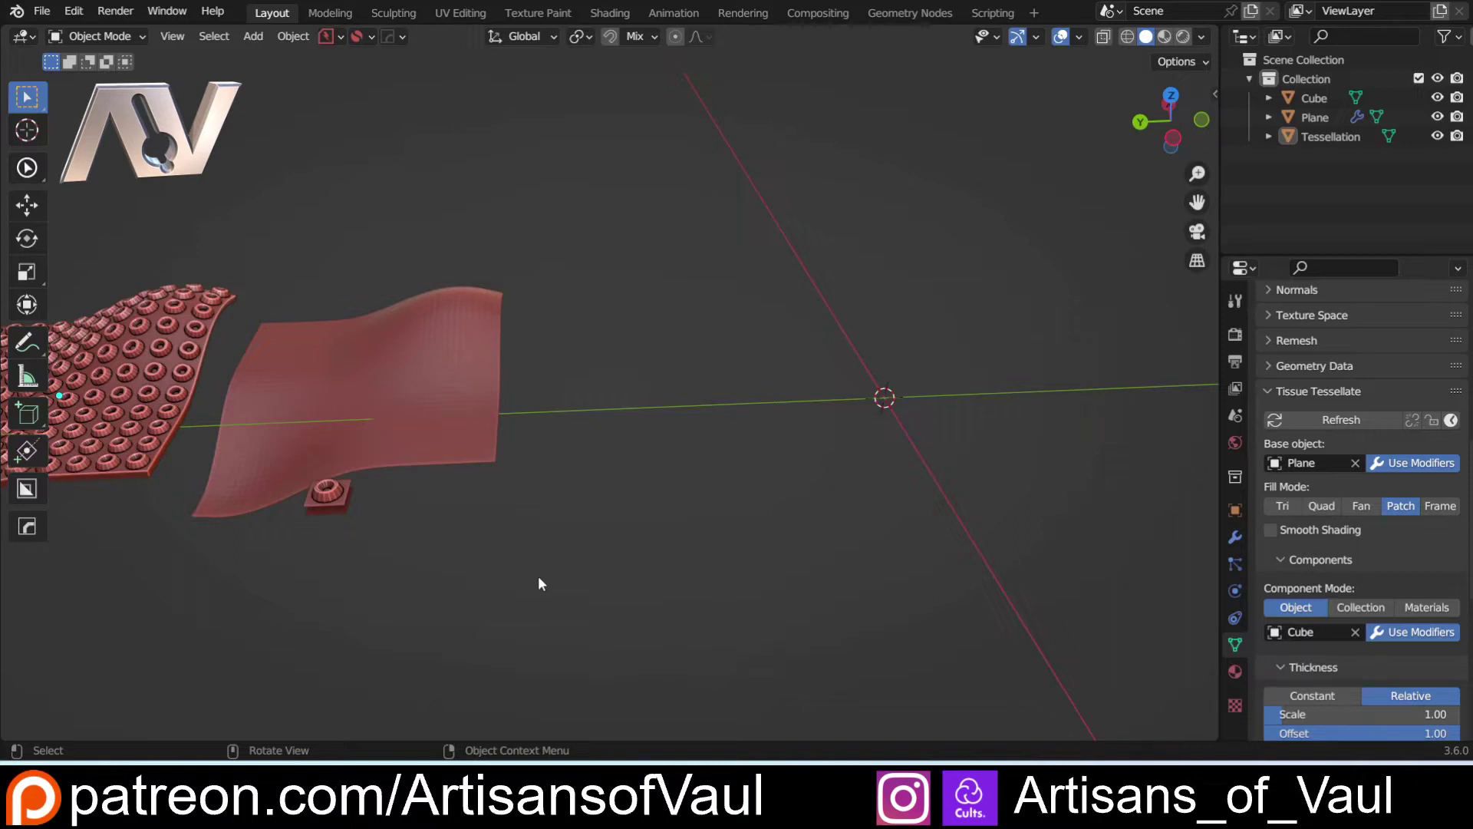
shift+middle_drag(540, 583, 619, 559)
scroll(617, 559, up, 2)
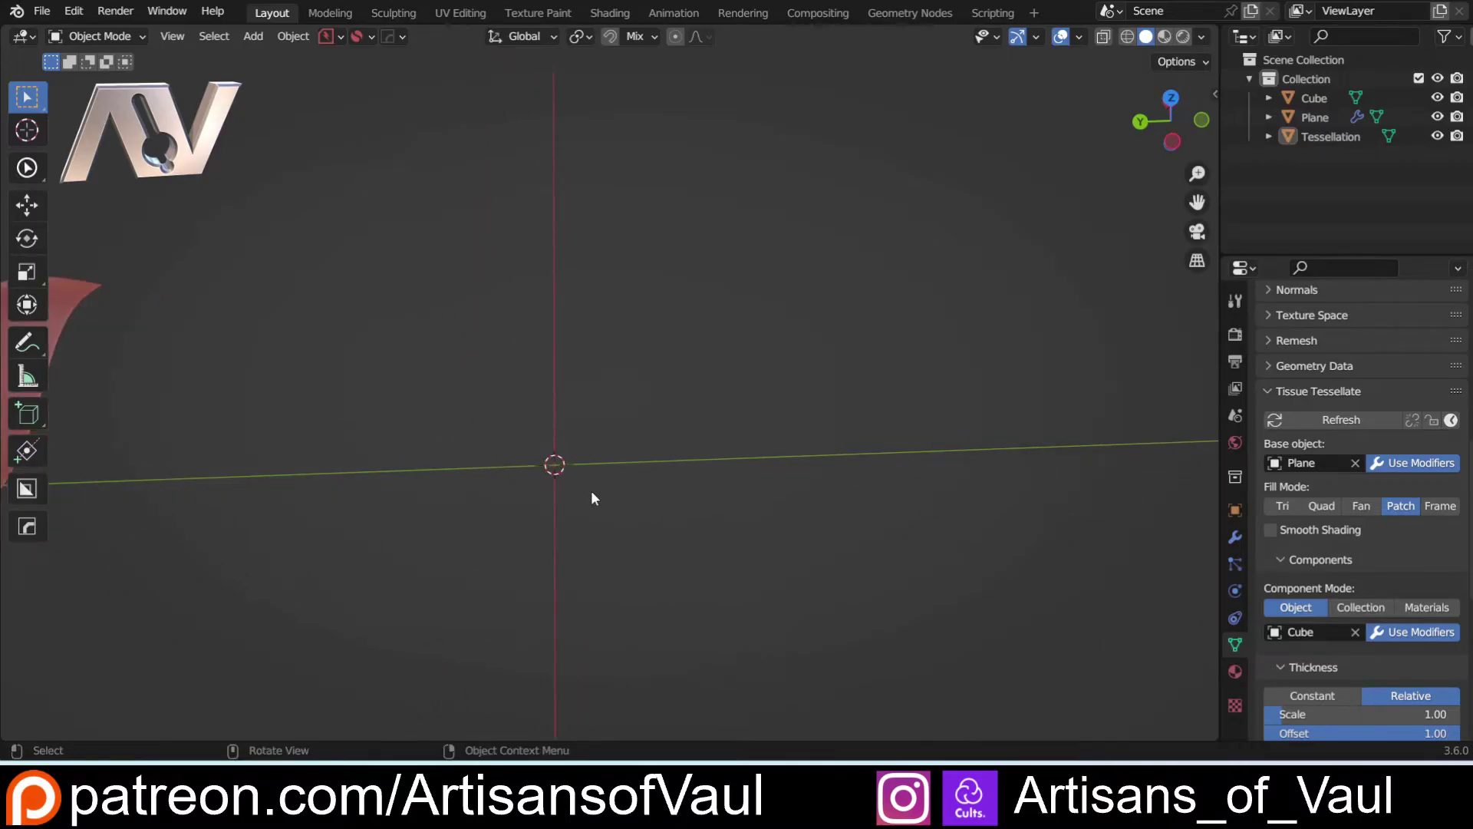
Add a cube and move it away from the world origin in the negative X direction
key(shift+a)
click(665, 400)
middle_drag(706, 491, 762, 493)
key(g)
key(y)
key(x)
click(651, 496)
Scale the new cube to about 0.258 along Z and apply its scale
shift+middle_drag(503, 433, 664, 401)
scroll(535, 492, up, 4)
scroll(664, 402, up, 2)
key(s)
key(z)
click(698, 449)
key(ctrl+a)
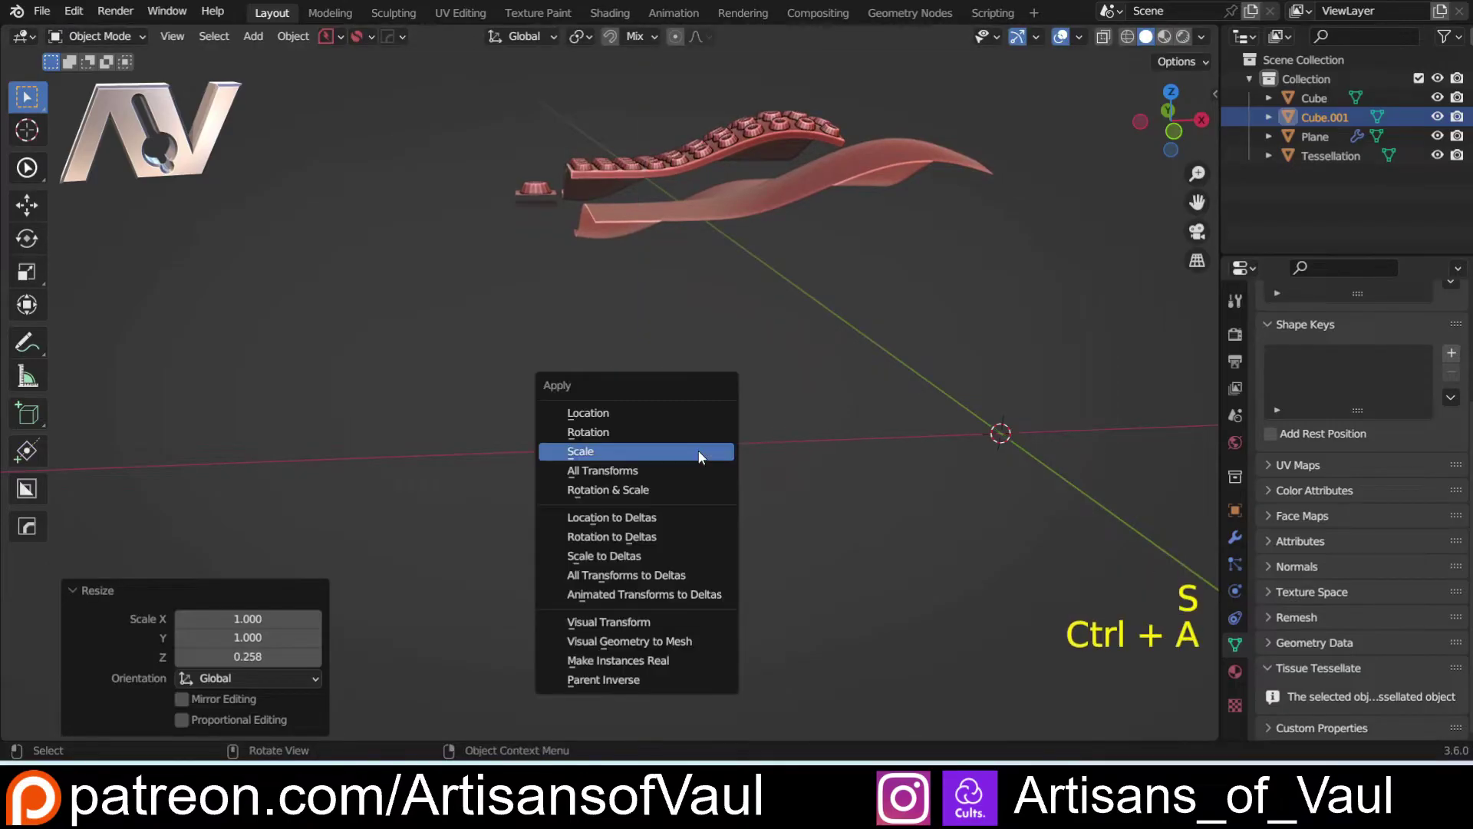
click(669, 454)
Divide the flattened cube into three equal sections along X with two centred loop cuts
key(Tab)
click(662, 527)
scroll(646, 456, up, 2)
key(ctrl+r)
scroll(667, 490, up, 1)
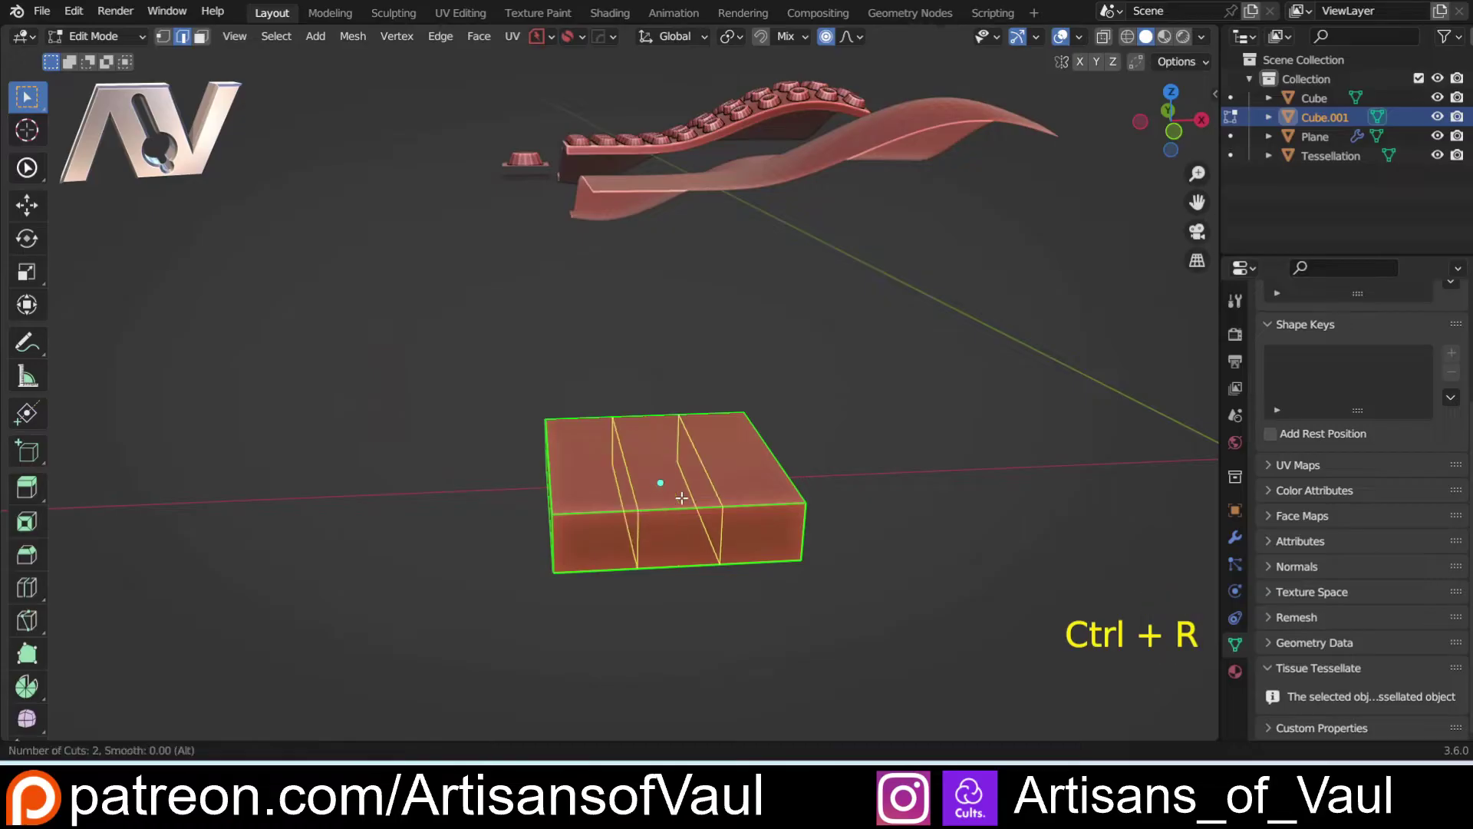
click(660, 485)
right_click(659, 487)
Scale the top and bottom faces of the positive X end section to about 2.7 along Z, with proportional editing off
key(Tab)
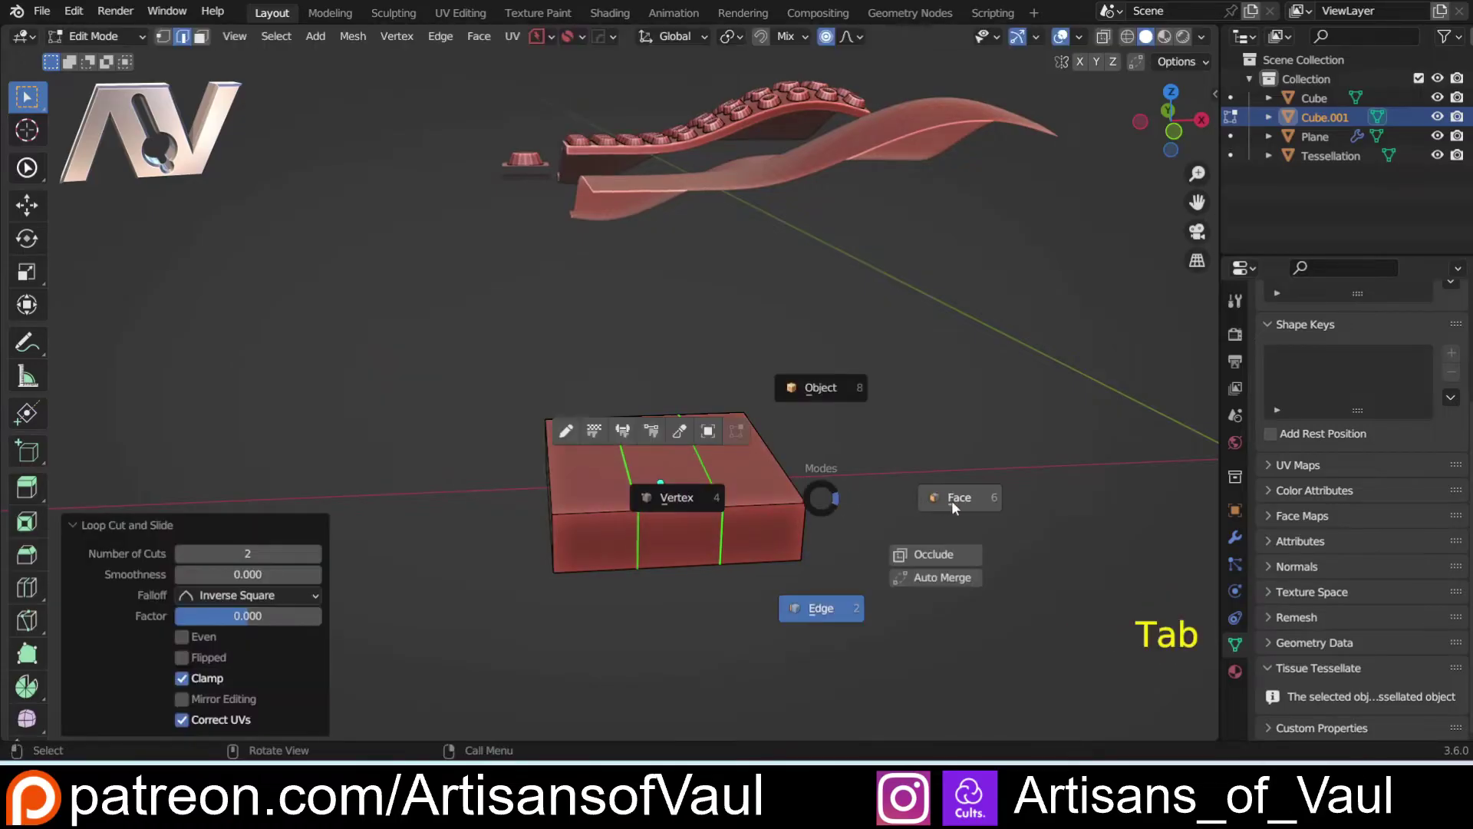
click(948, 500)
click(759, 468)
middle_drag(763, 529, 804, 566)
shift+click(735, 537)
shift+middle_drag(787, 470, 726, 507)
scroll(740, 482, up, 2)
key(s)
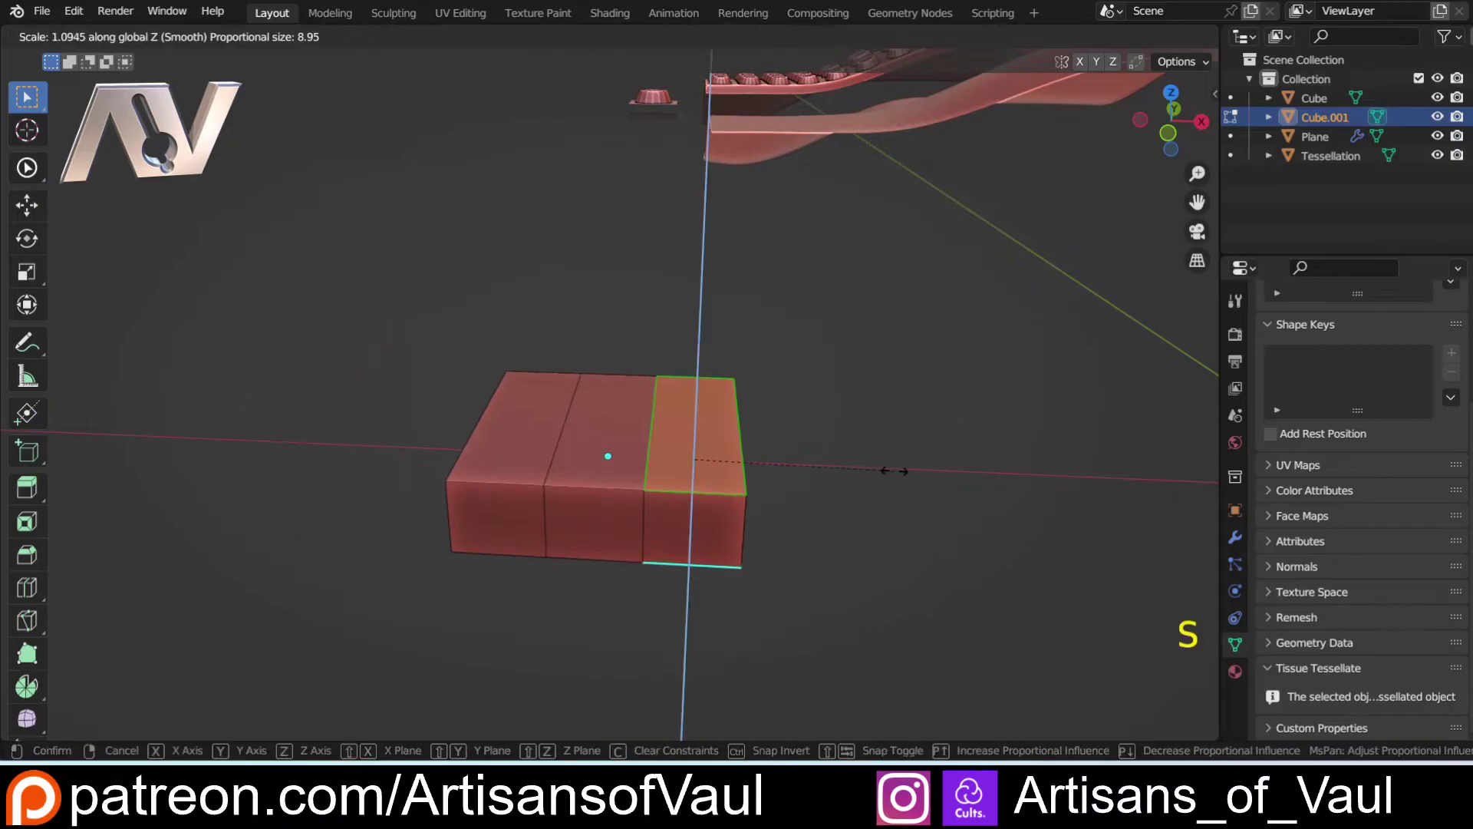
right_click(875, 474)
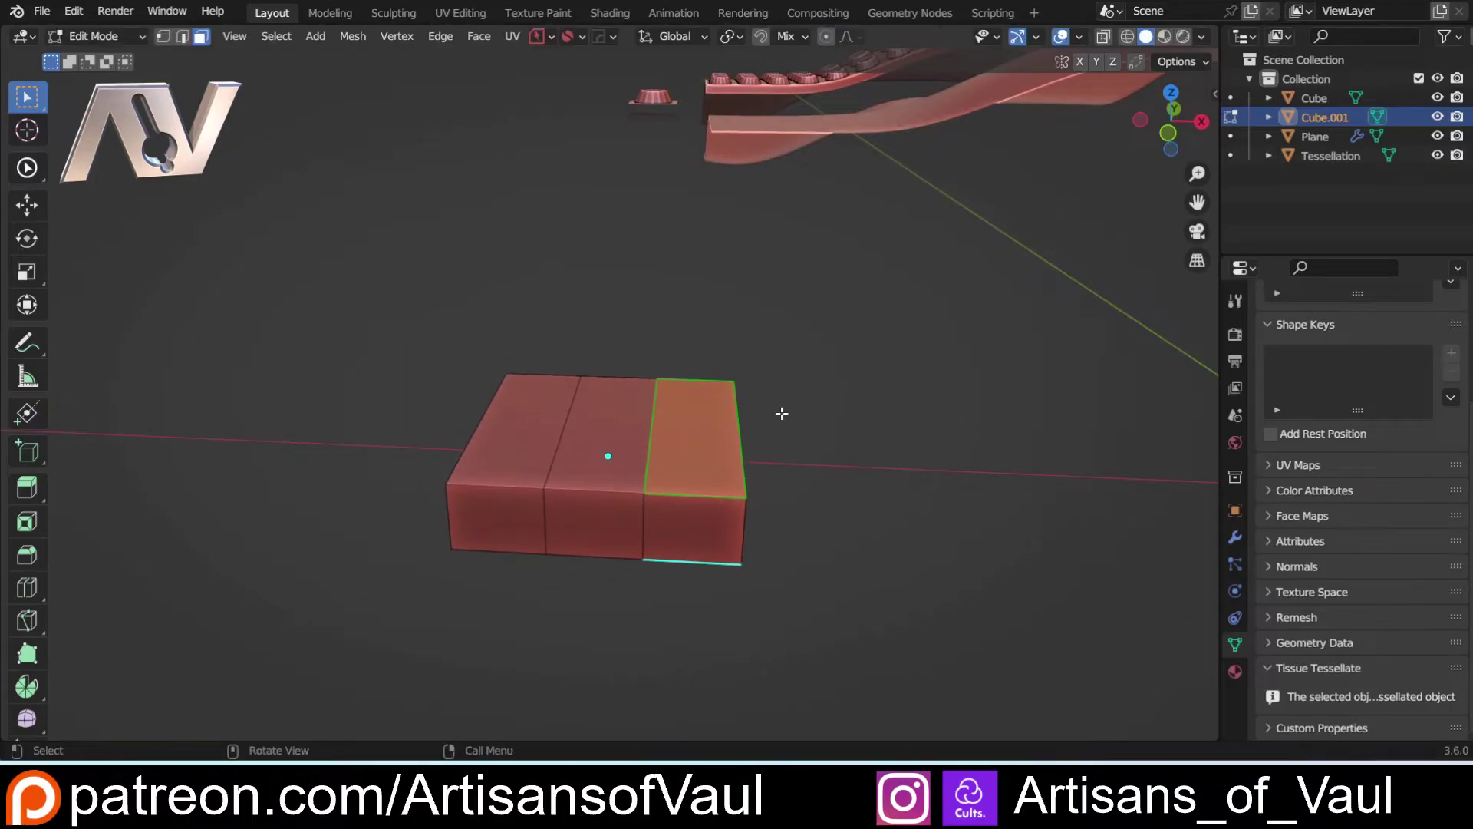
key(s)
key(z)
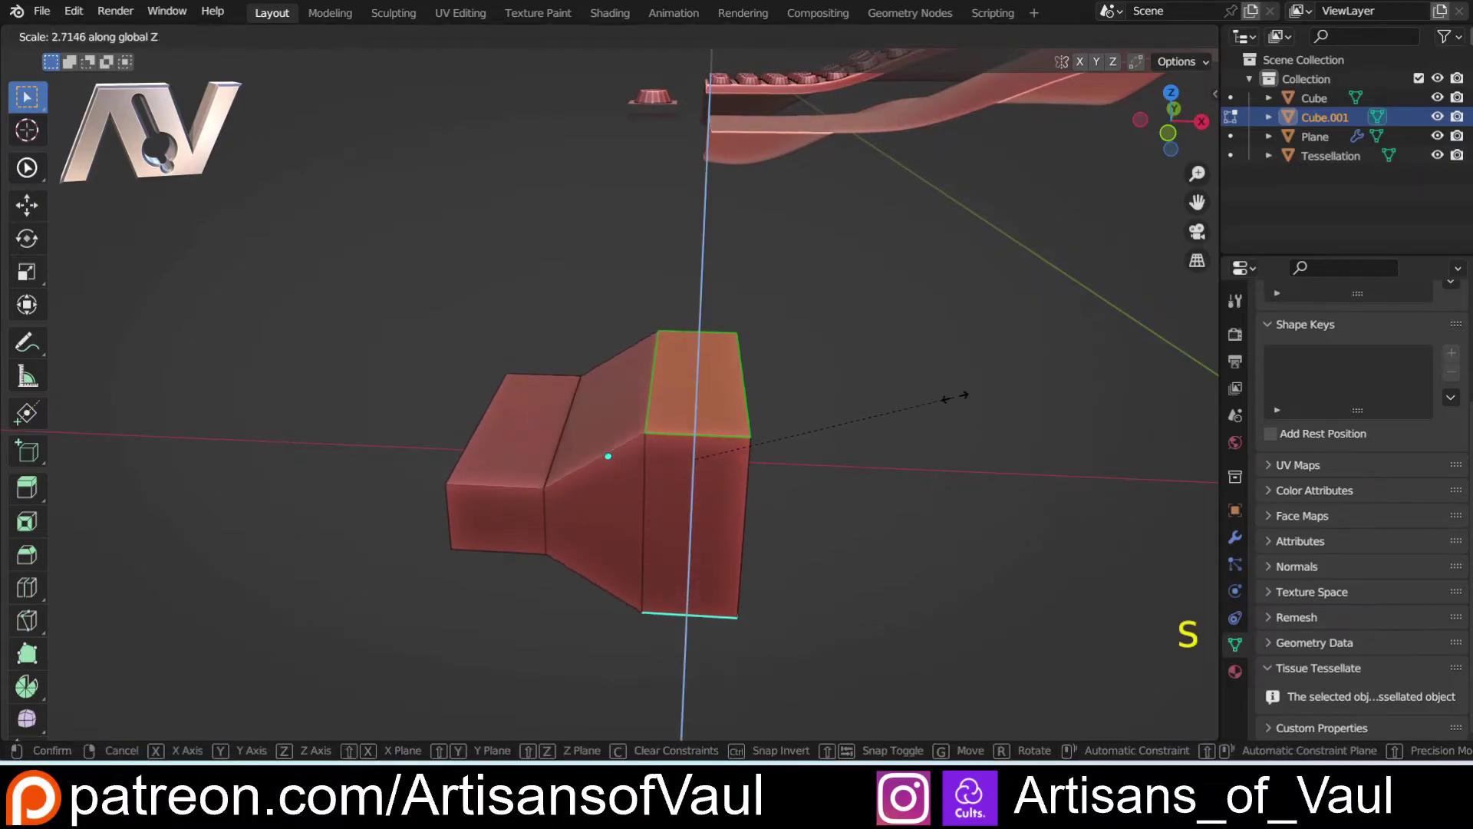
click(955, 397)
Move the upper and lower edges at the foot of the slopes along X toward the tall section, and return to object mode
middle_drag(927, 404, 614, 418)
click(495, 484)
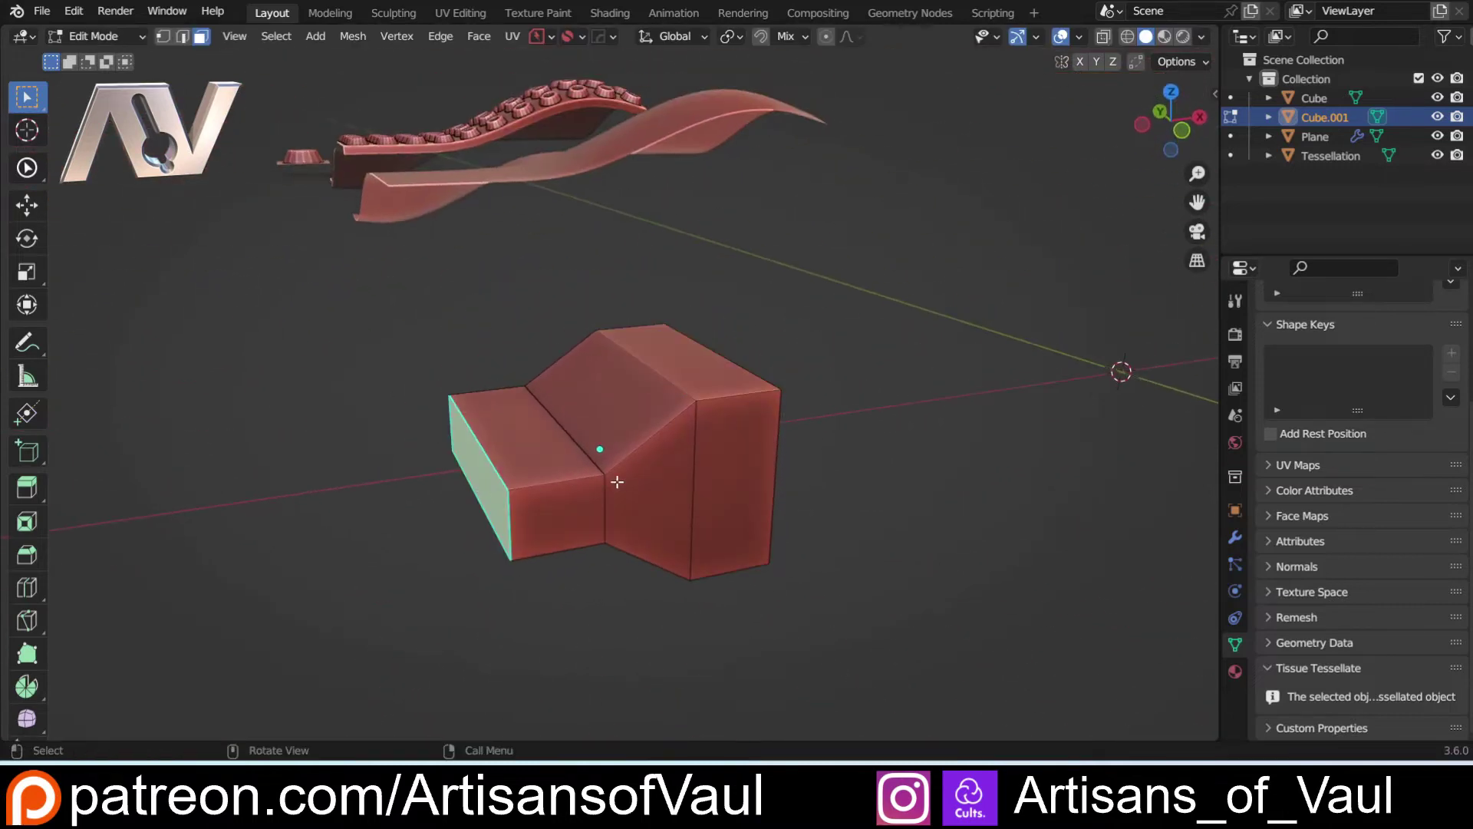
click(594, 462)
key(Tab)
click(576, 632)
click(593, 458)
middle_drag(619, 575, 623, 457)
shift+click(587, 511)
key(g)
key(y)
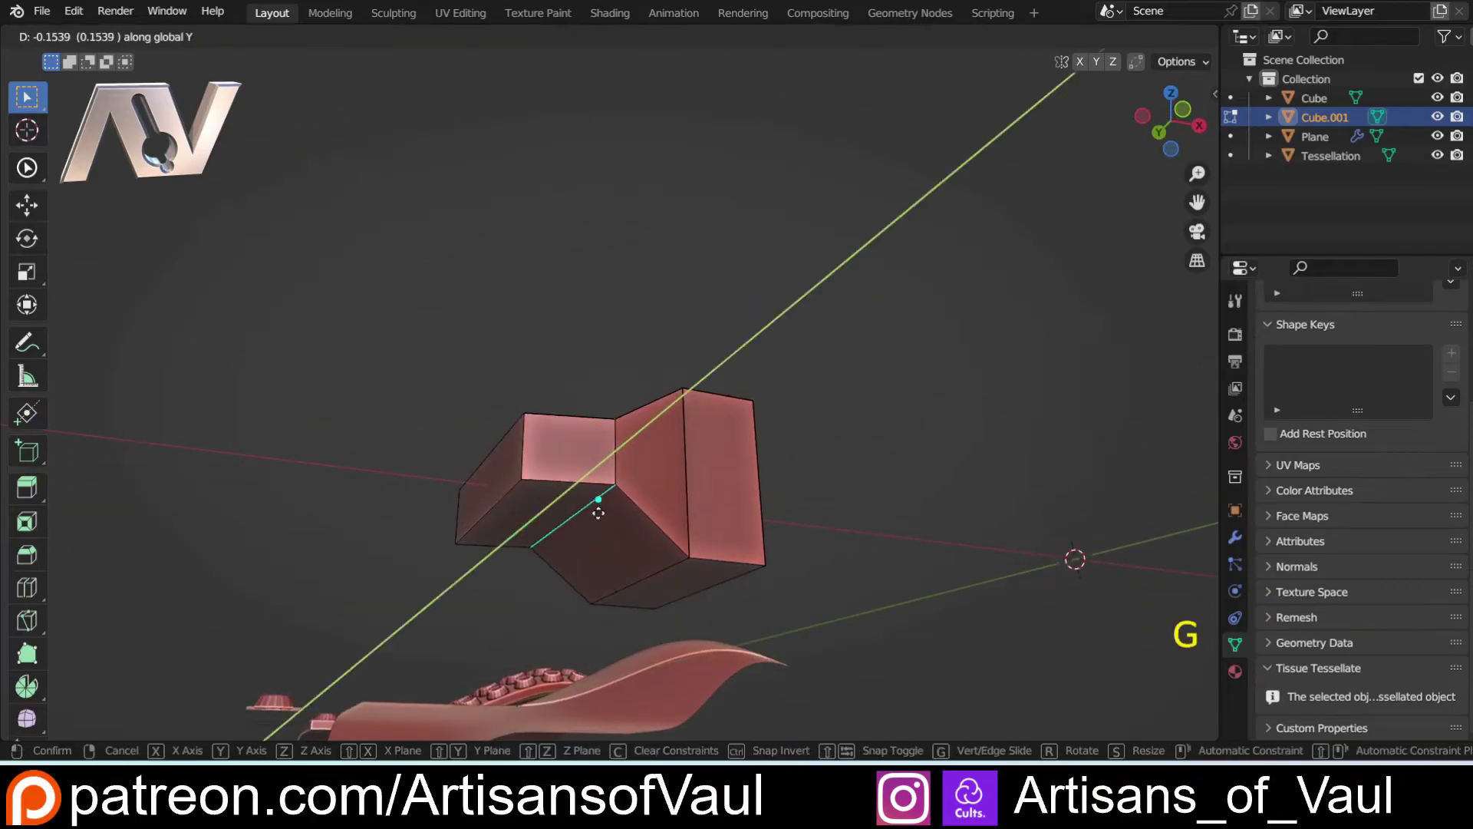
key(x)
click(599, 500)
middle_drag(532, 390, 683, 645)
scroll(671, 516, up, 1)
middle_drag(670, 516, 627, 517)
key(Tab)
click(623, 426)
Rotate the stepped block 90° about Z and apply its rotation
middle_drag(796, 371, 858, 401)
shift+middle_drag(688, 445, 707, 415)
scroll(720, 466, up, 2)
shift+middle_drag(709, 497, 725, 402)
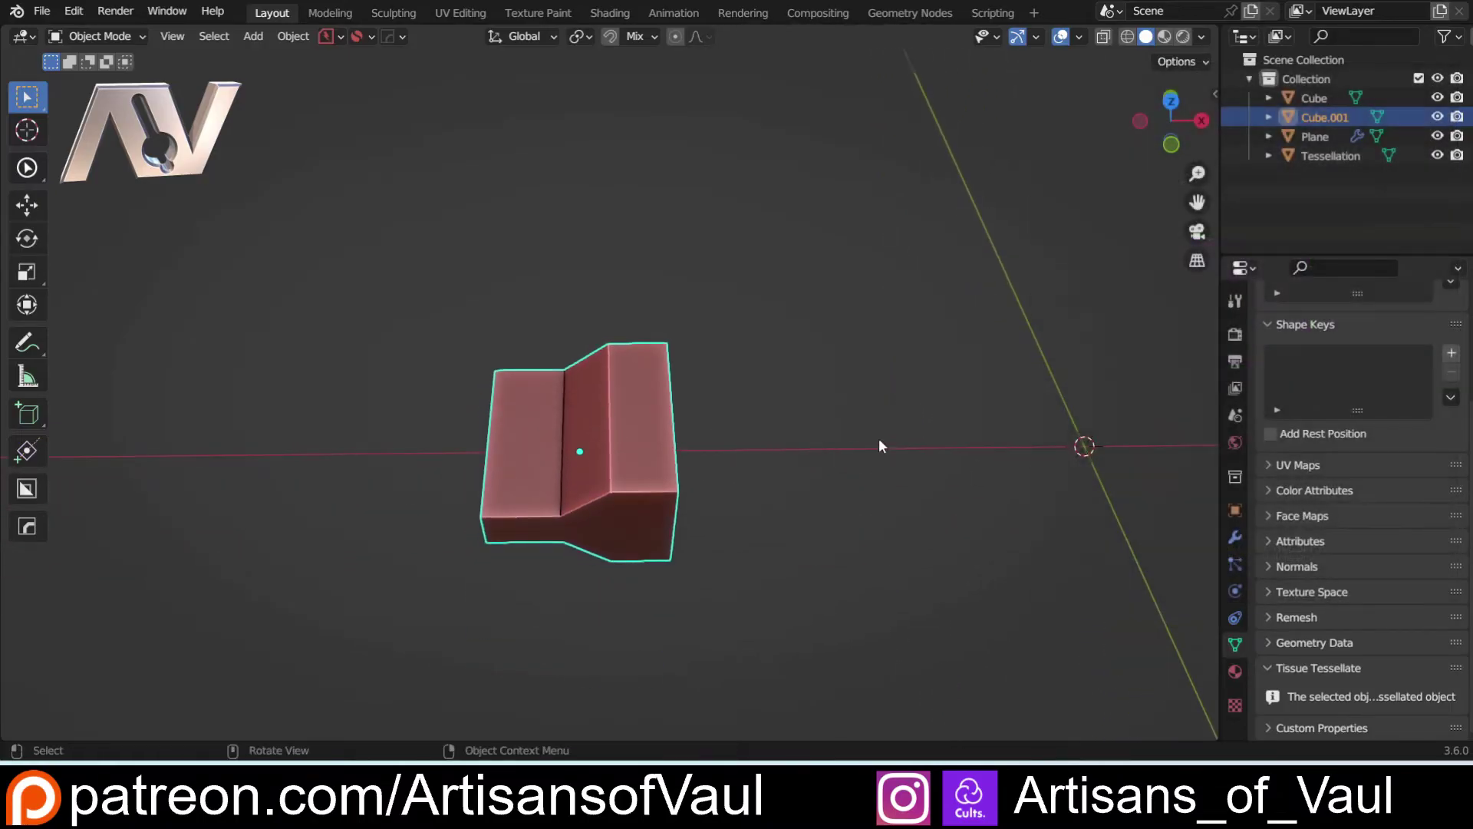
text(rz)
text(90)
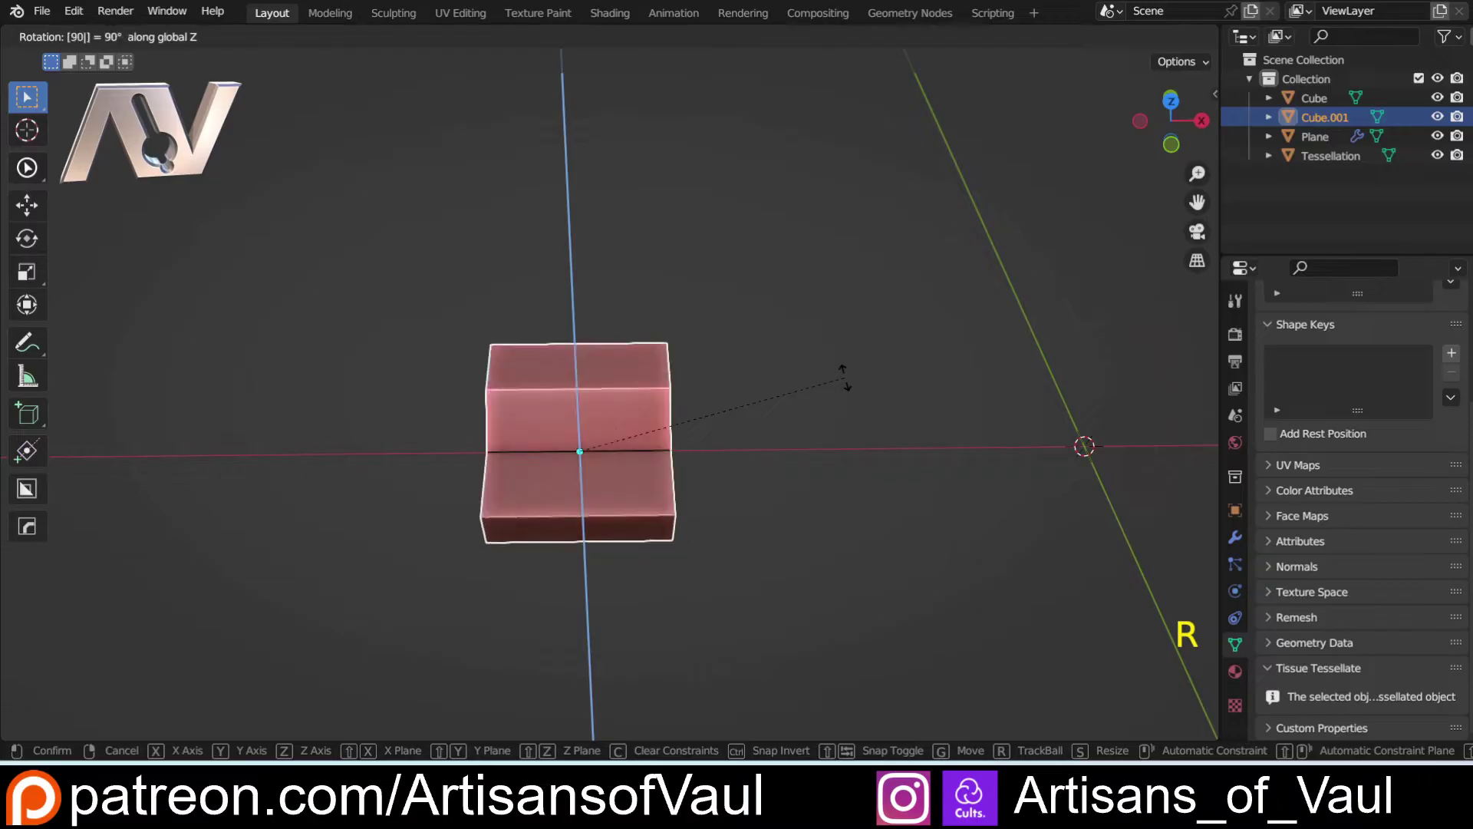
key(Return)
key(ctrl+a)
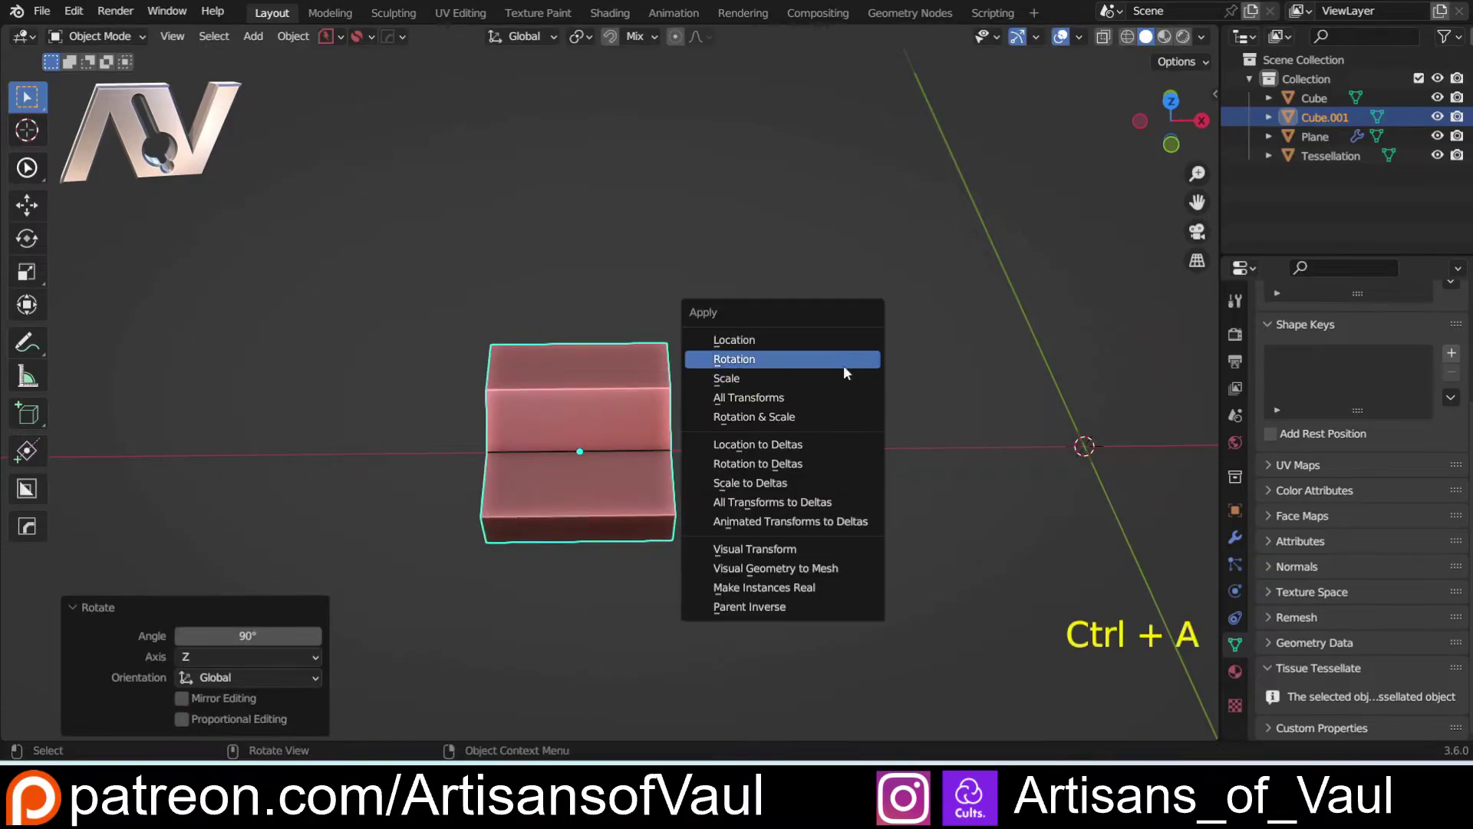
click(841, 361)
Delete the loop of side faces around the stepped block, keeping its top and bottom surfaces, and return to object mode
middle_drag(457, 506, 633, 440)
key(Tab)
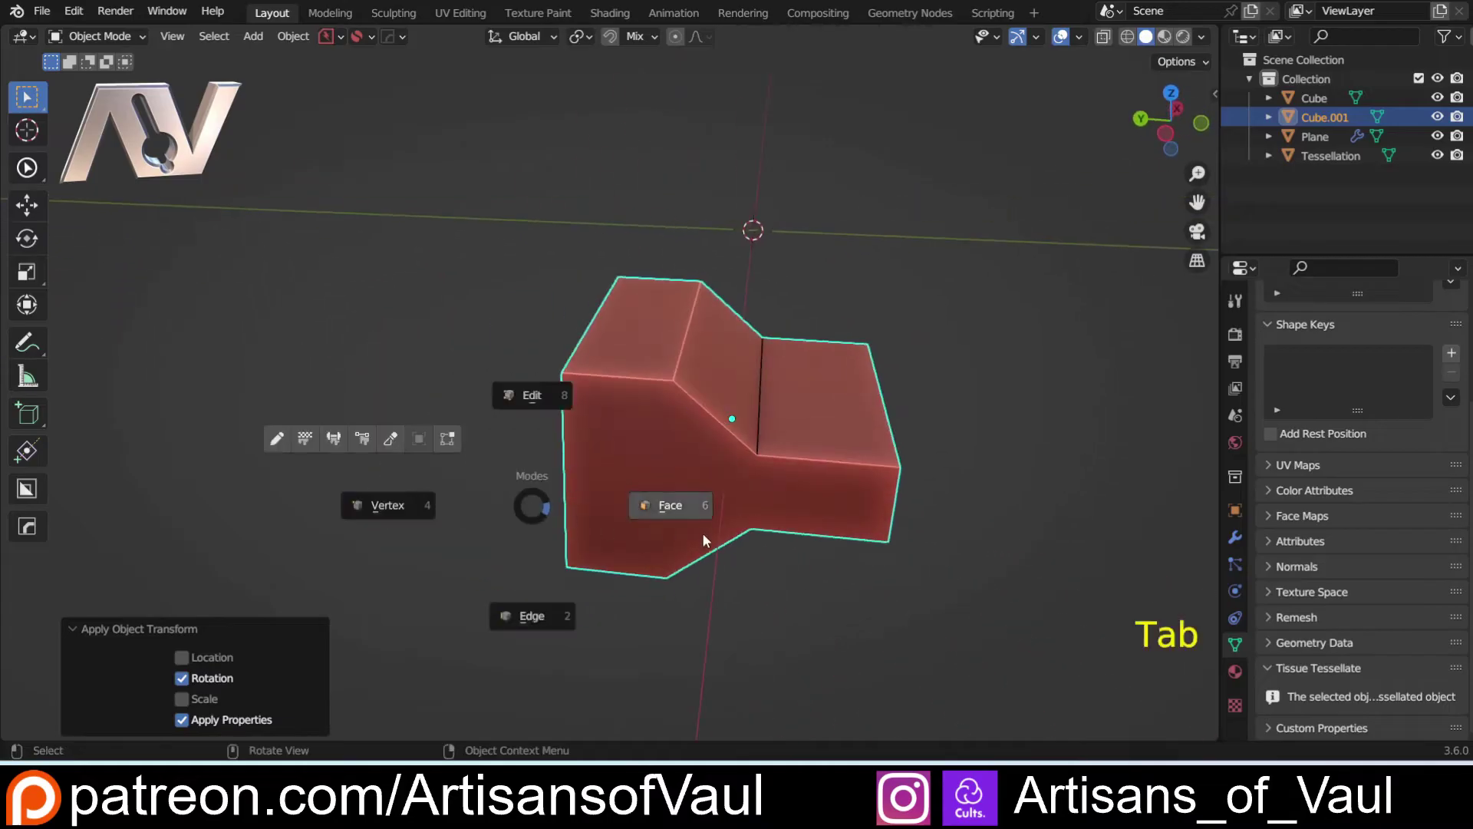
click(660, 510)
middle_drag(660, 510, 661, 471)
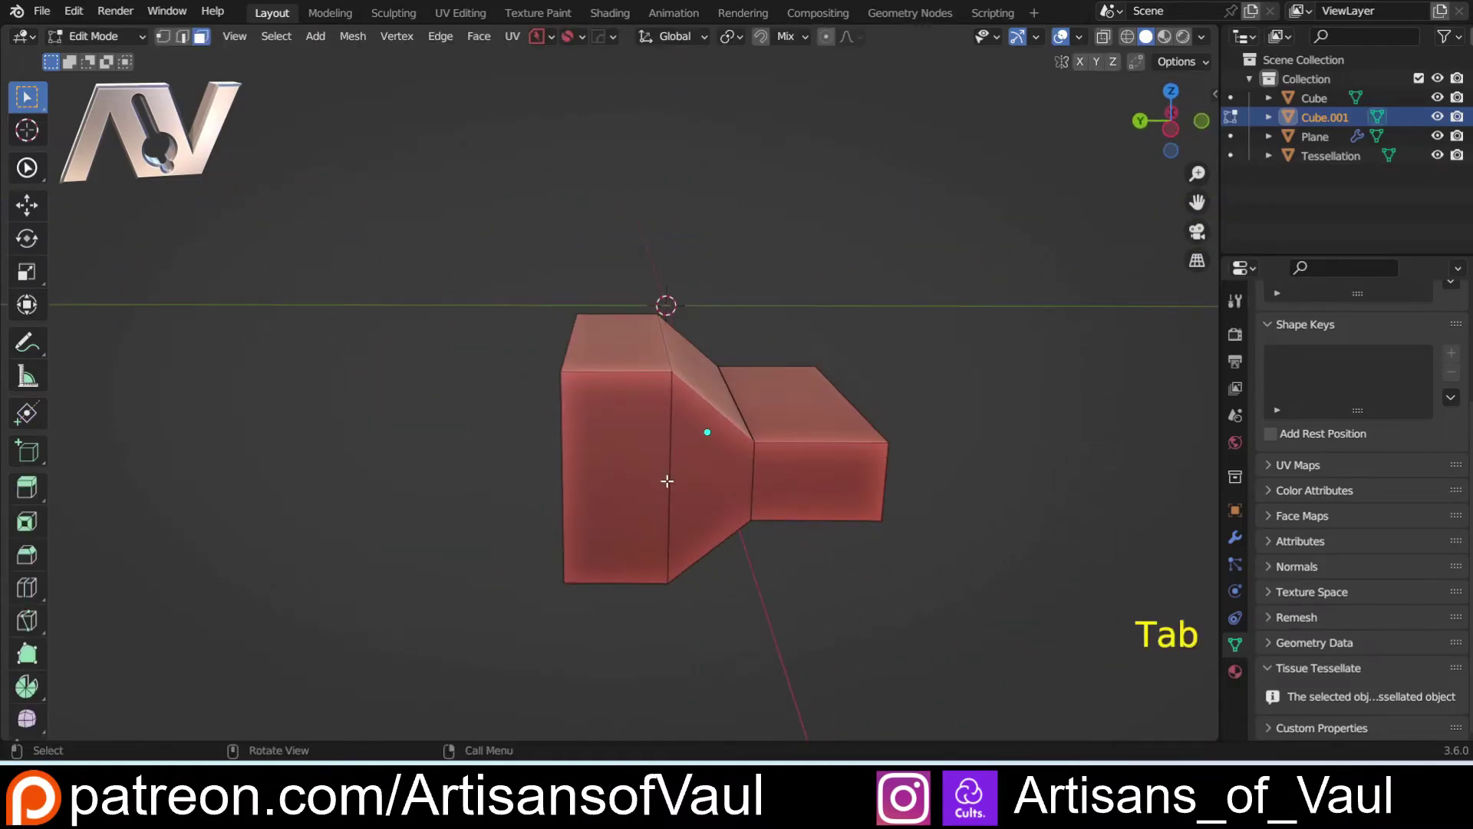
alt+click(667, 482)
middle_drag(537, 472, 773, 451)
key(Delete)
click(765, 443)
key(Tab)
click(758, 302)
Add a circle with 8 vertices and N-Gon fill at the world origin, and deselect it
middle_drag(689, 283, 767, 468)
key(shift+a)
click(852, 409)
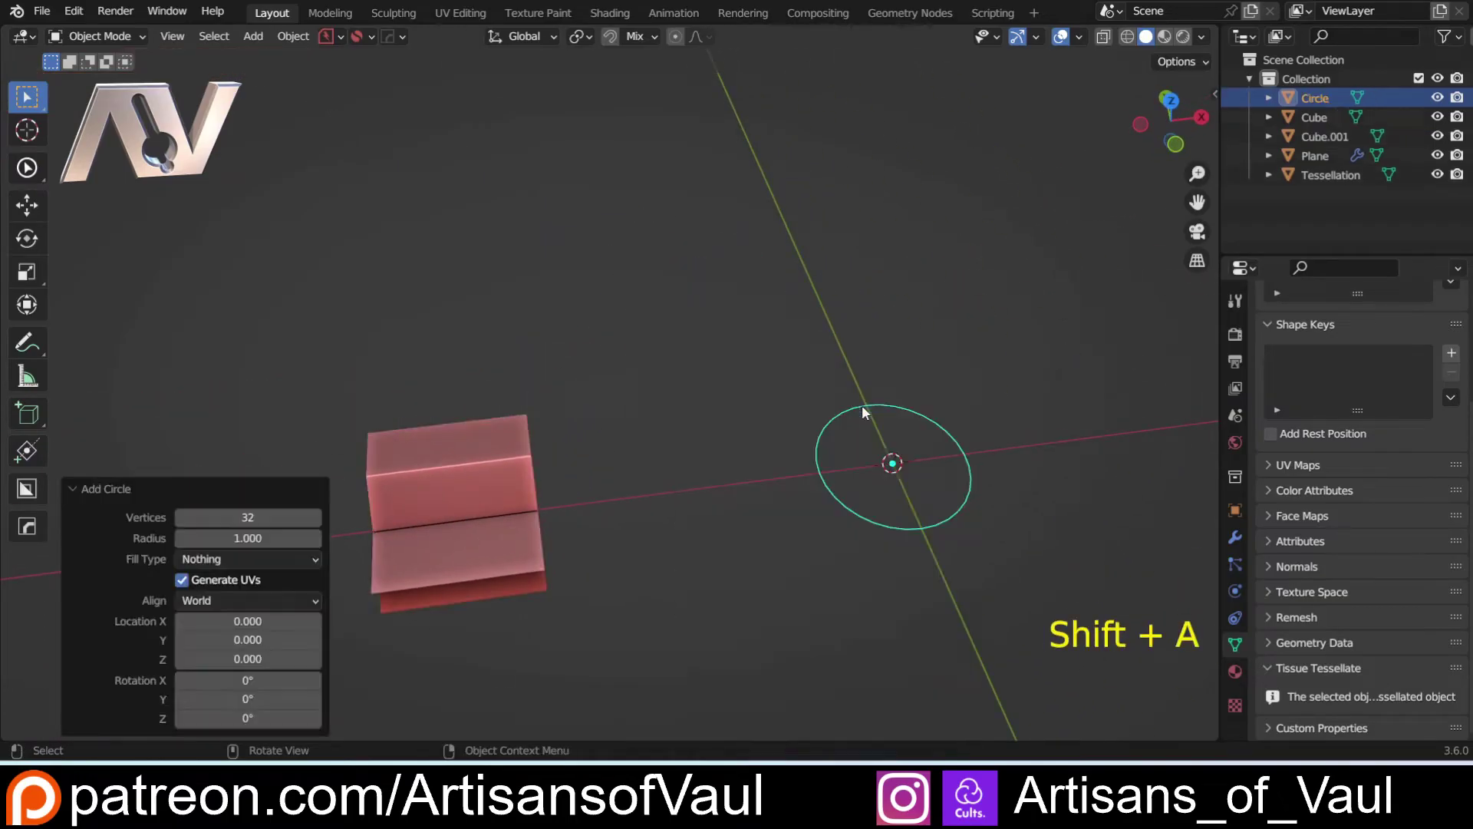
click(240, 516)
text(8)
key(Return)
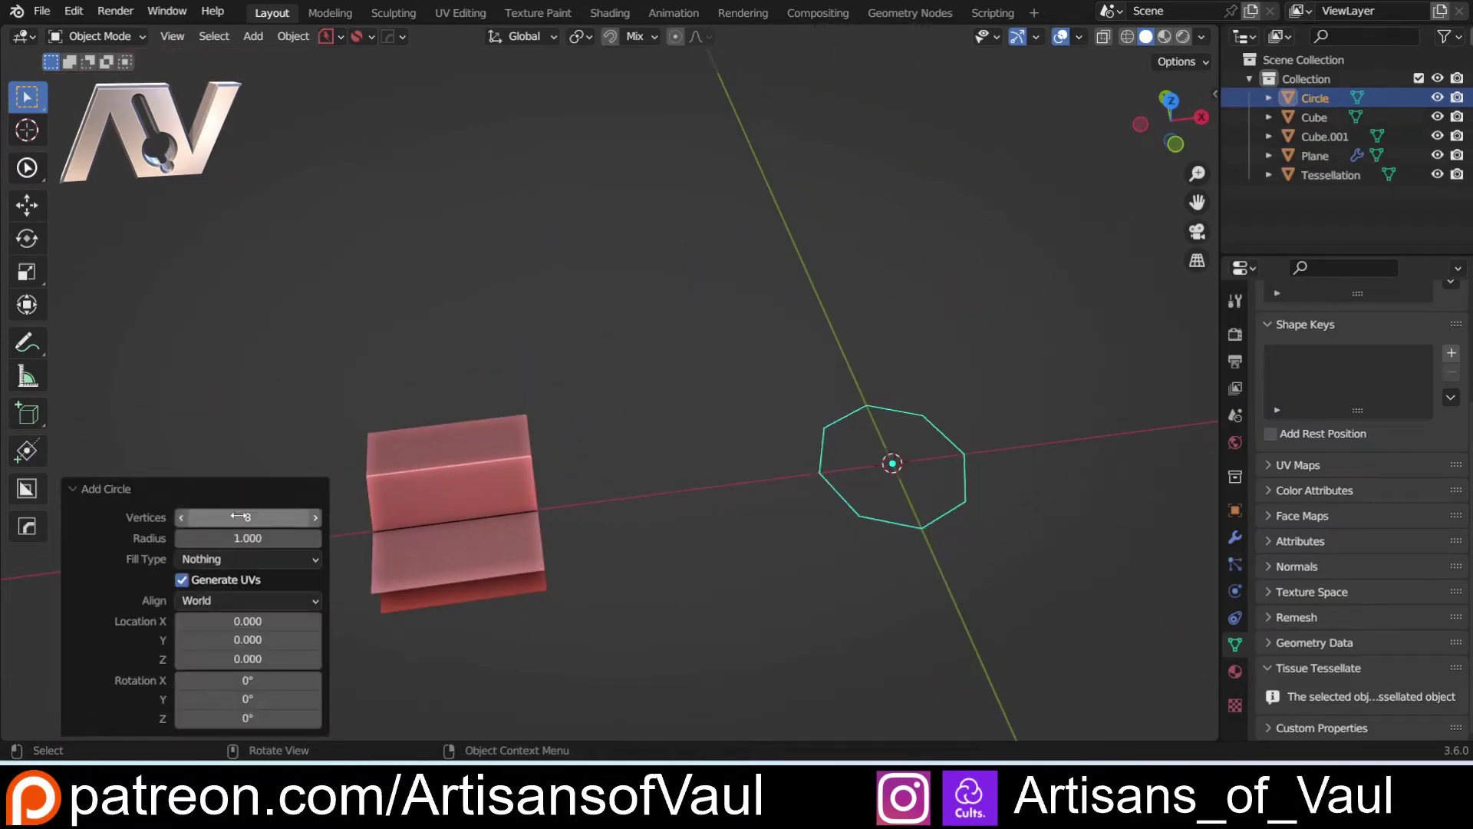
click(213, 560)
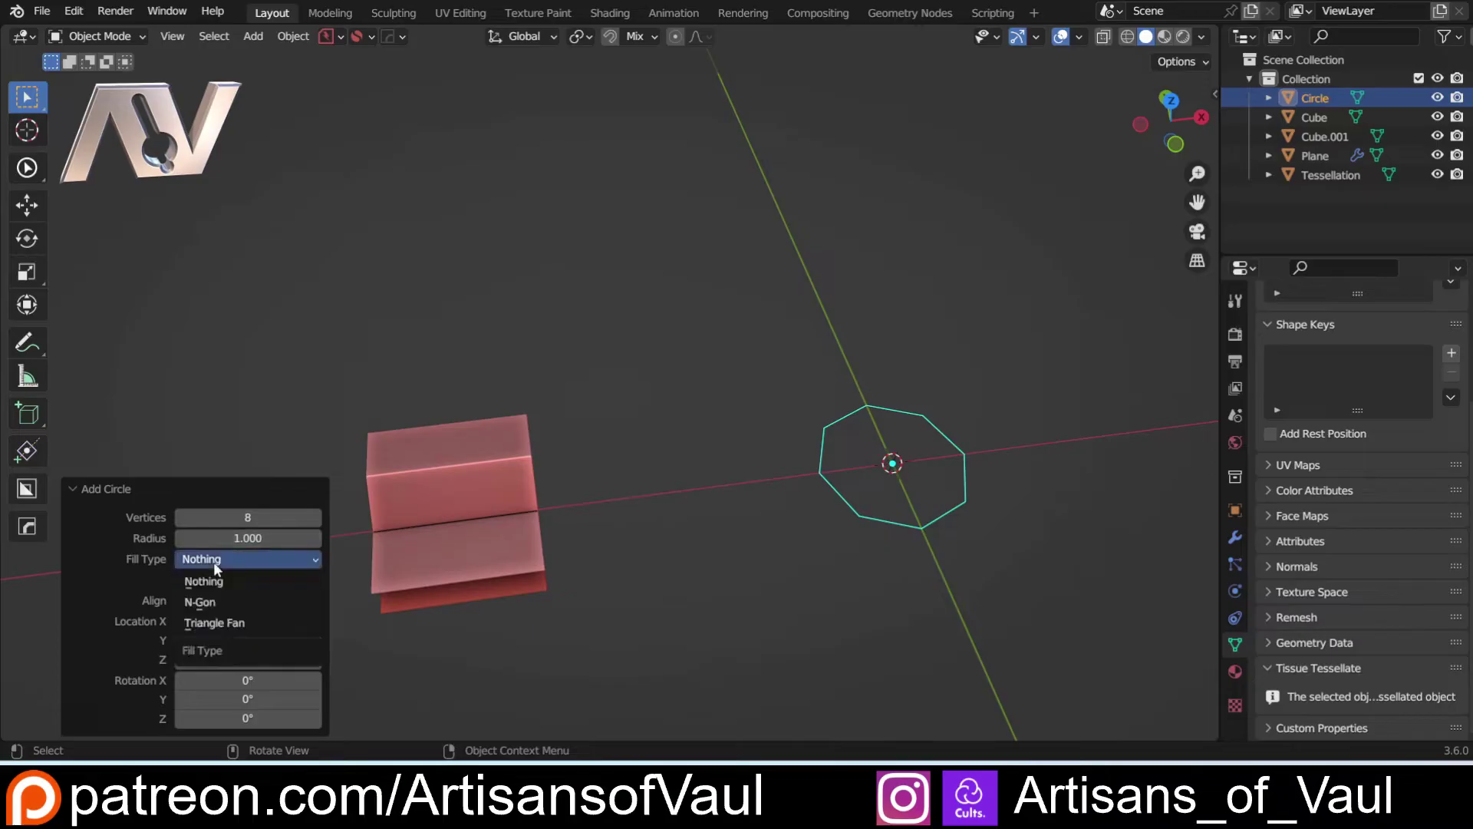
click(213, 604)
click(697, 459)
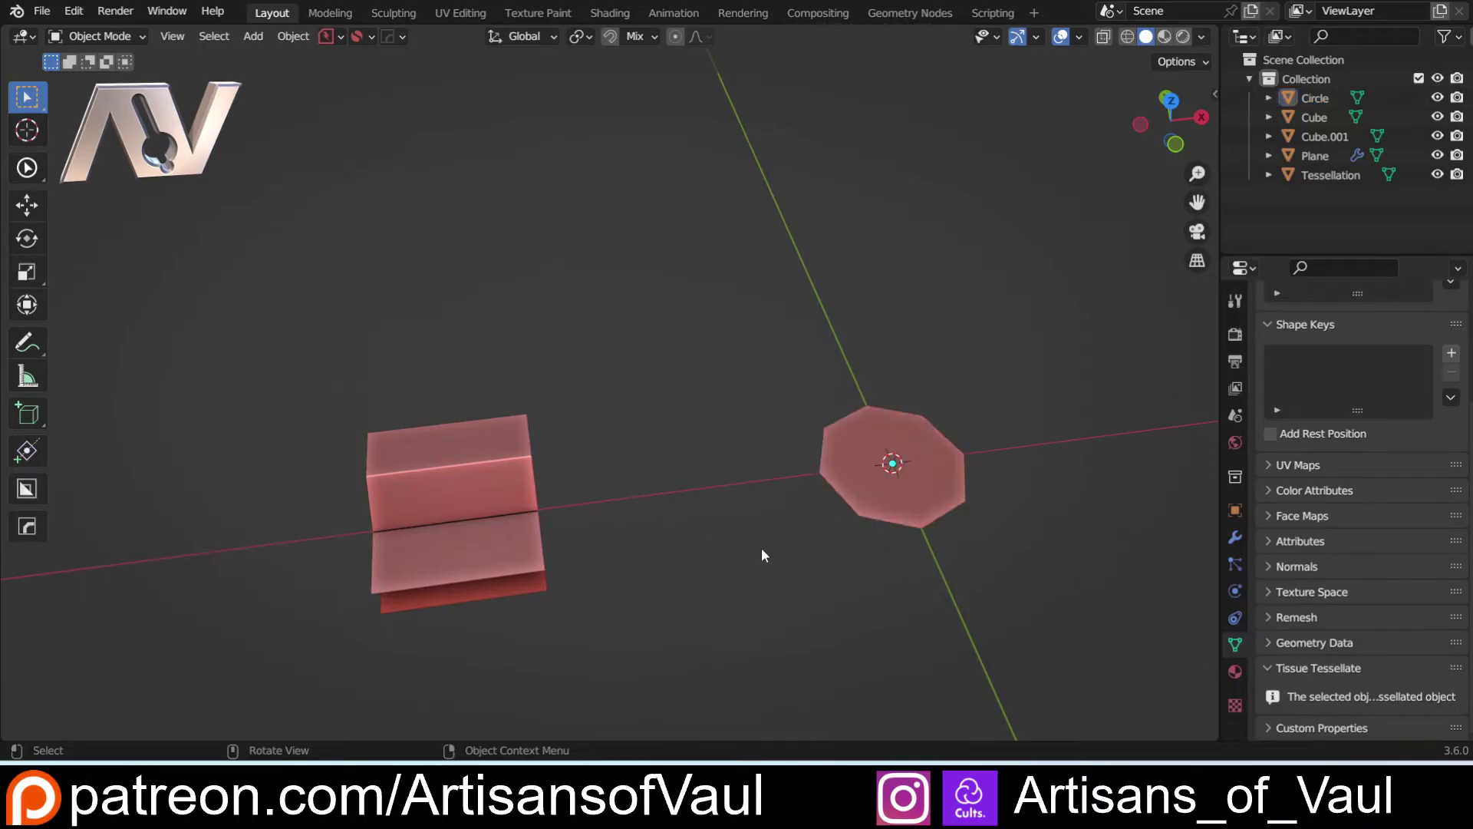
Scale the octagon up to about 3.97 times its size
shift+middle_drag(760, 545, 701, 521)
click(771, 467)
key(s)
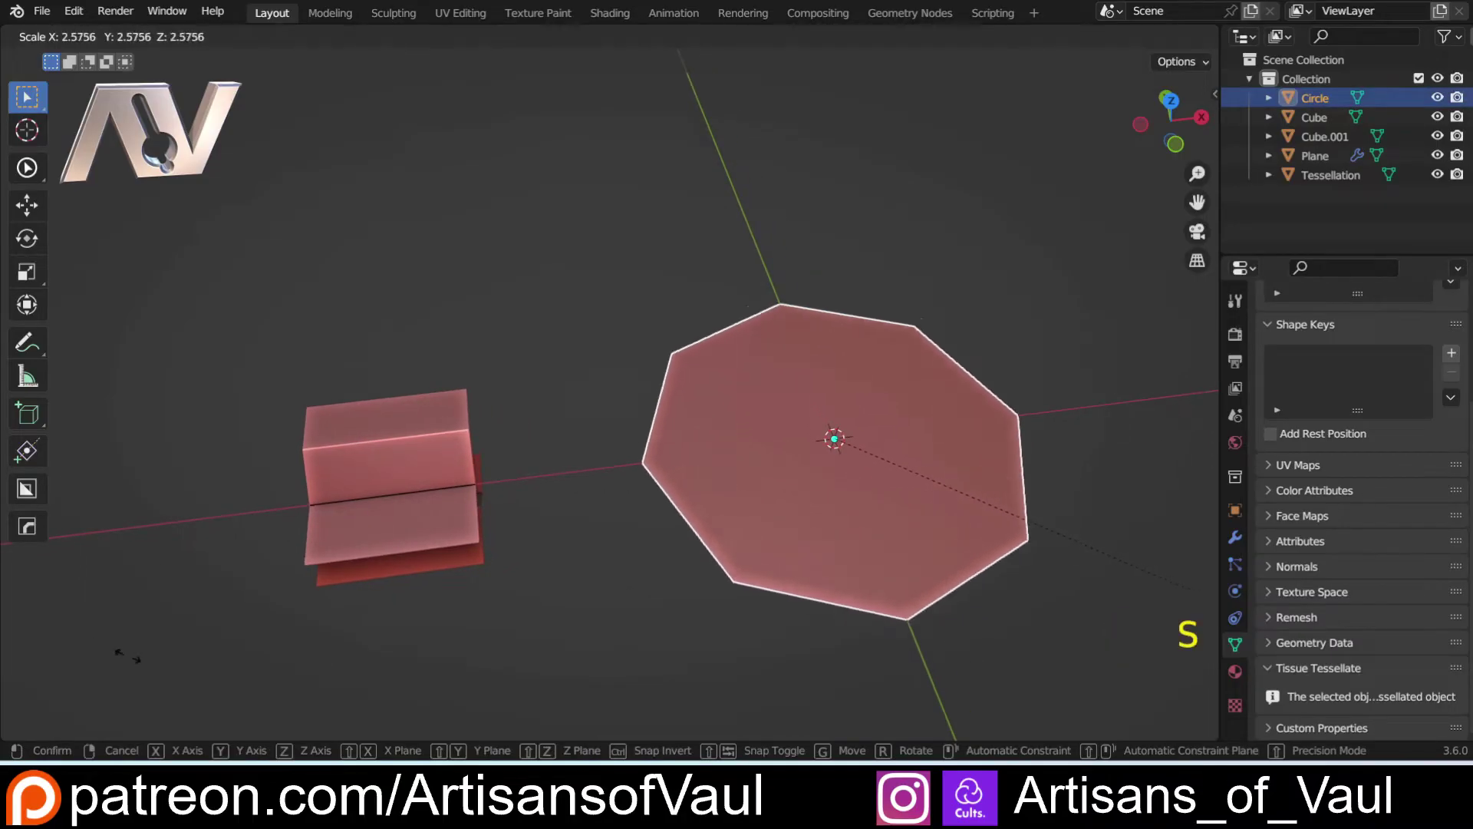
click(408, 729)
scroll(670, 385, down, 2)
middle_drag(670, 386, 571, 467)
shift+middle_drag(578, 476, 533, 376)
middle_drag(546, 429, 573, 488)
shift+middle_drag(572, 488, 558, 542)
middle_drag(546, 540, 528, 544)
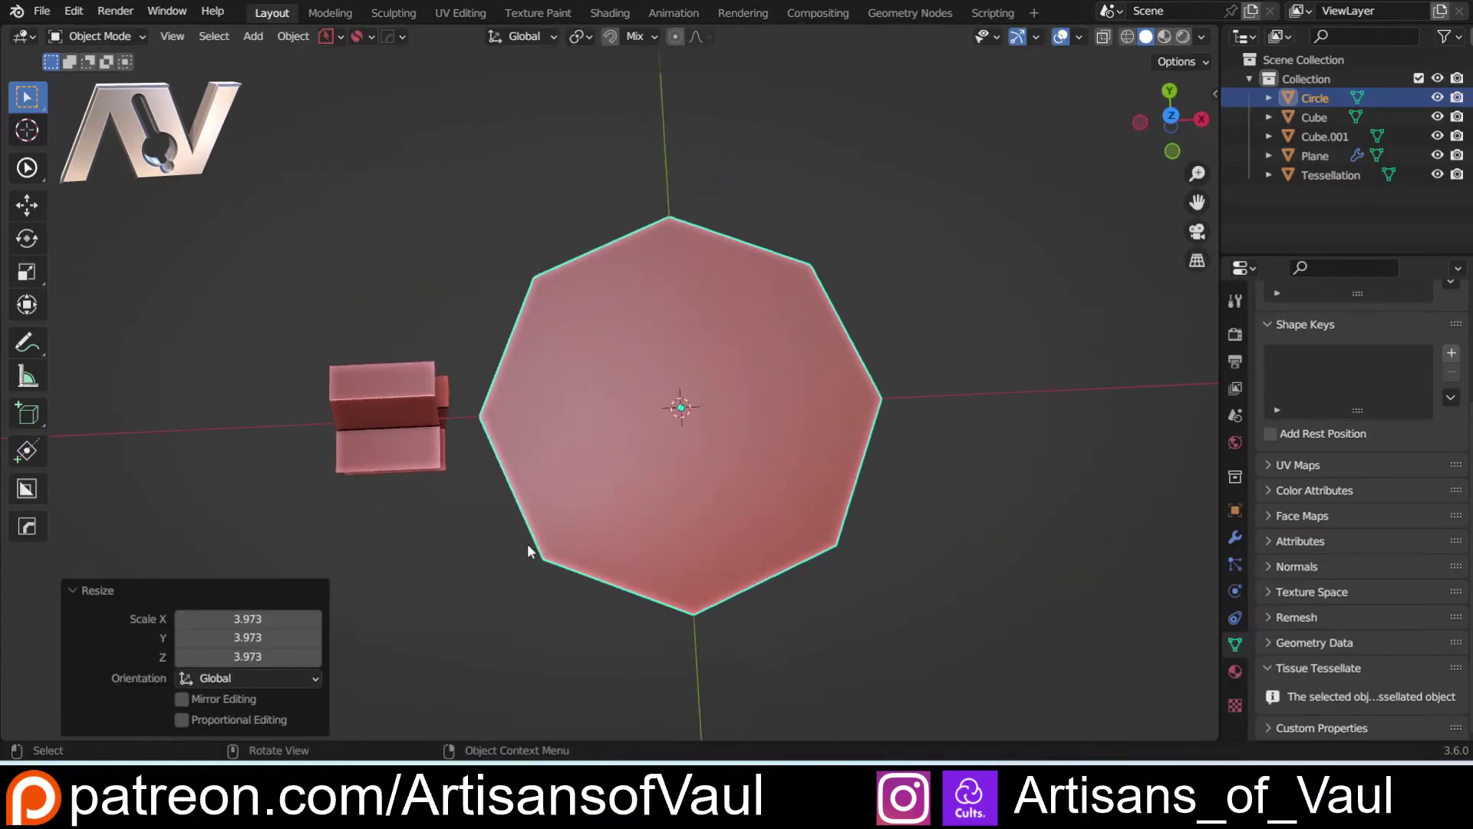
shift+middle_drag(411, 511, 500, 614)
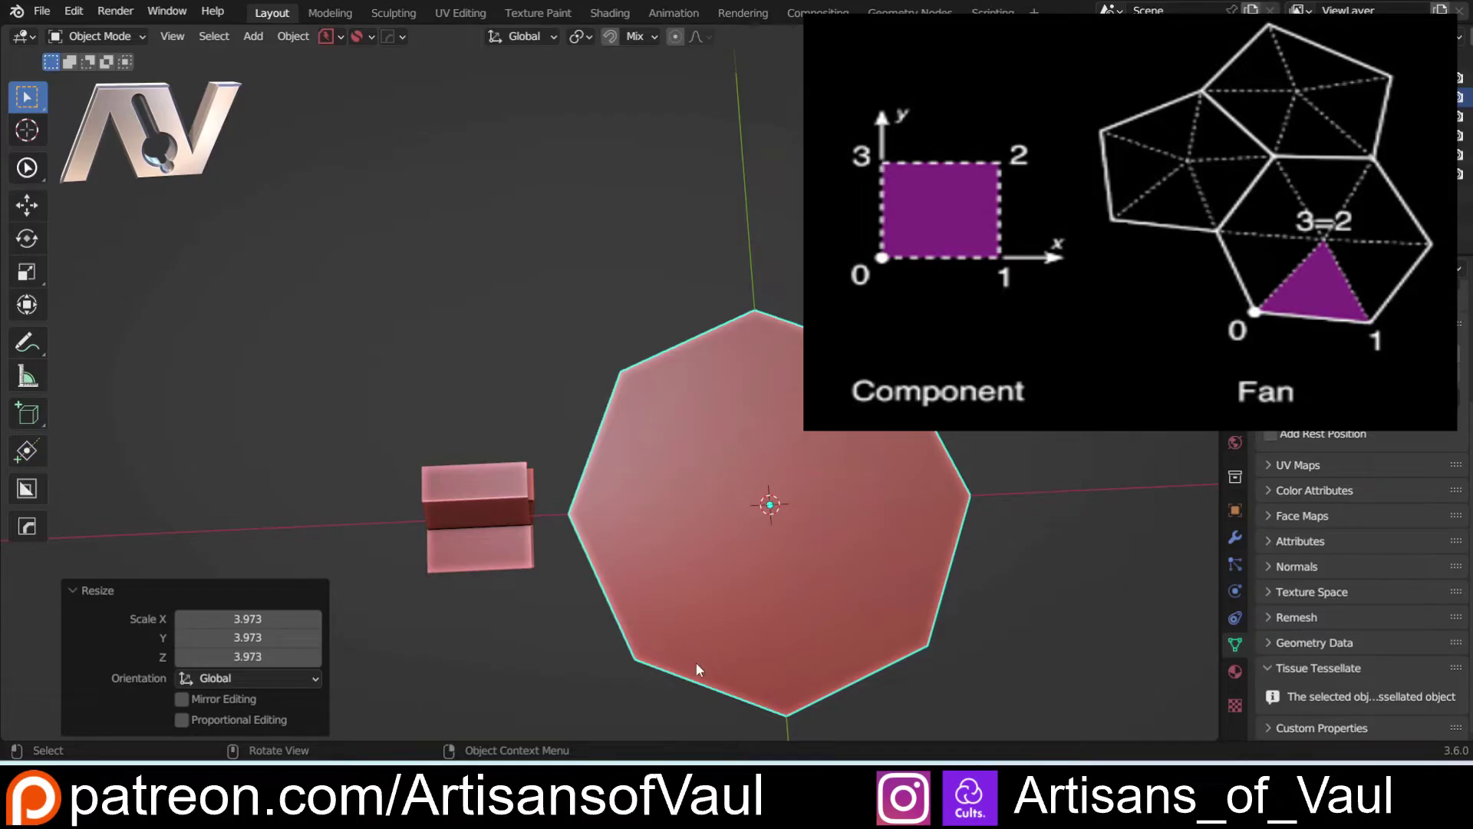
Draw annotation lines from the octagon's centre out to its corners to mark the triangular fan segments
click(28, 342)
drag(770, 497, 597, 504)
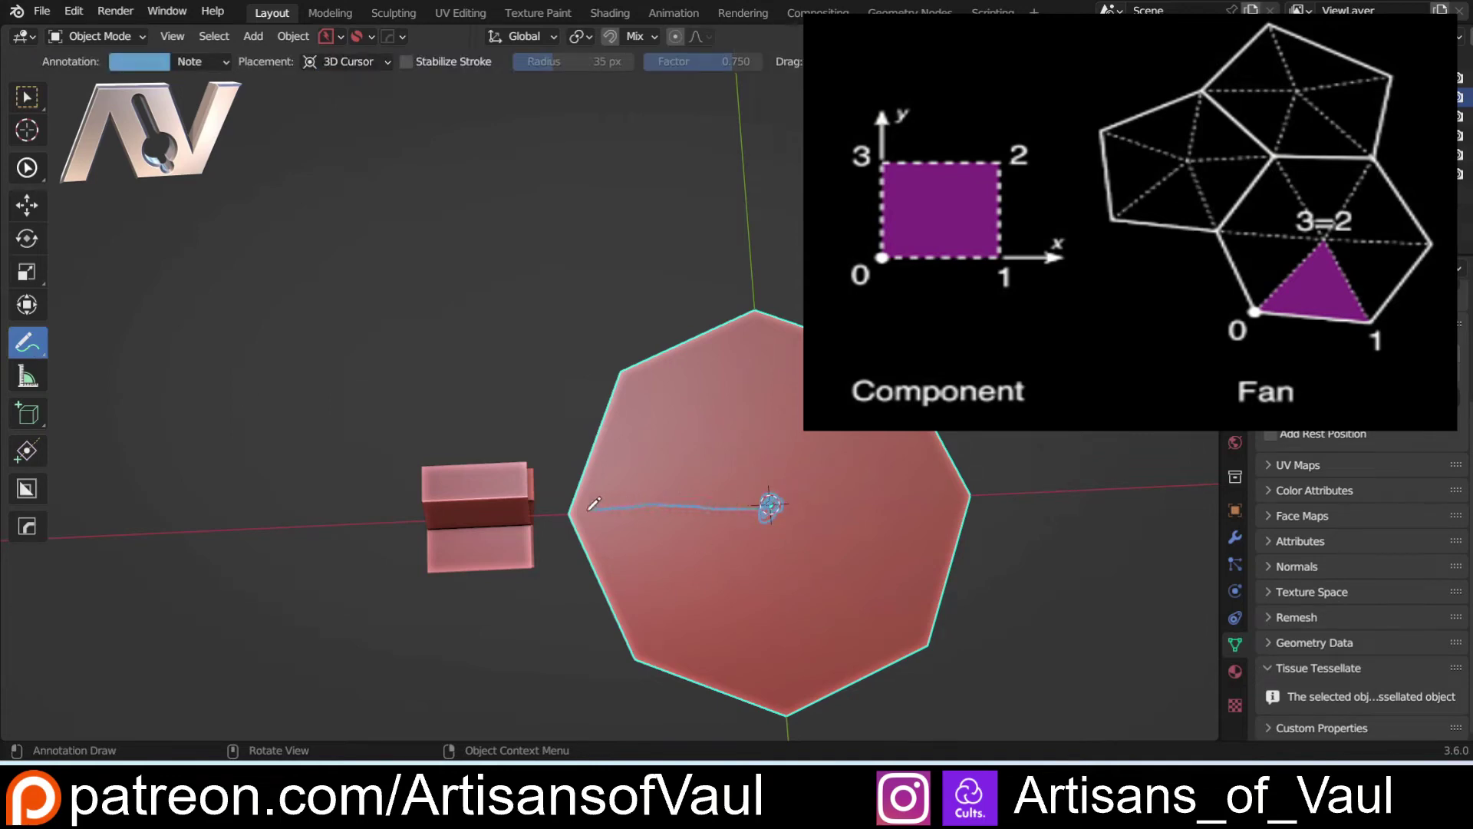
drag(768, 514, 636, 638)
drag(770, 515, 787, 692)
drag(773, 506, 919, 628)
drag(771, 503, 1006, 485)
mouse_move(773, 500)
mouse_down()
mouse_move(831, 431)
mouse_move(768, 305)
mouse_up()
drag(771, 504, 624, 367)
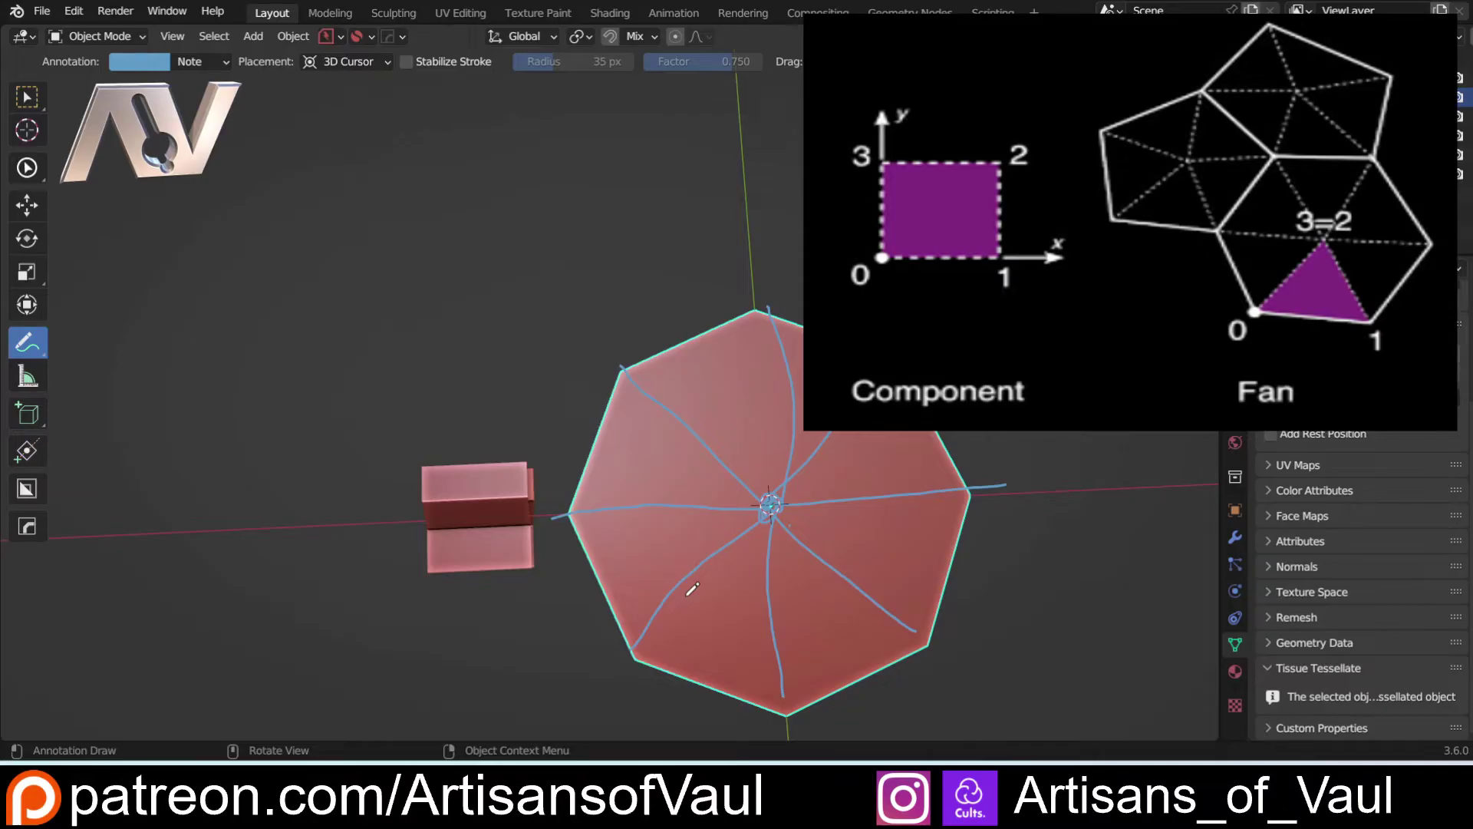
Add an annotation stroke on the stepped block, undo the annotations and return to the selection tool
mouse_move(477, 536)
mouse_down()
mouse_move(468, 595)
mouse_move(476, 559)
mouse_up()
key(ctrl+z)
key(ctrl+z)
key(w)
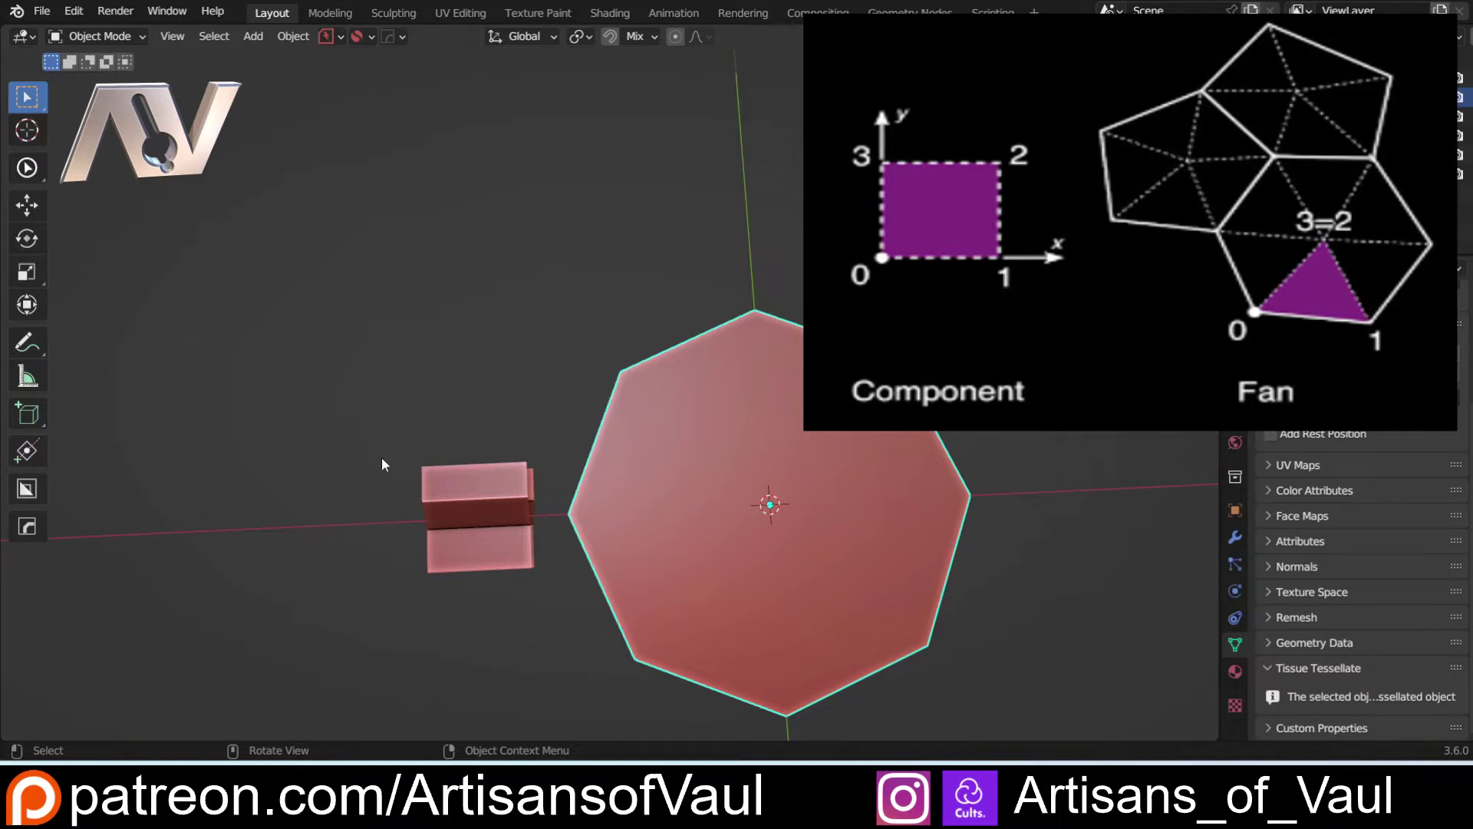
Try to taper the stepped block by scaling its +Y end vertices to about 0.11 along X with Linear proportional editing
scroll(439, 463, up, 2)
shift+middle_drag(379, 499, 478, 416)
click(501, 432)
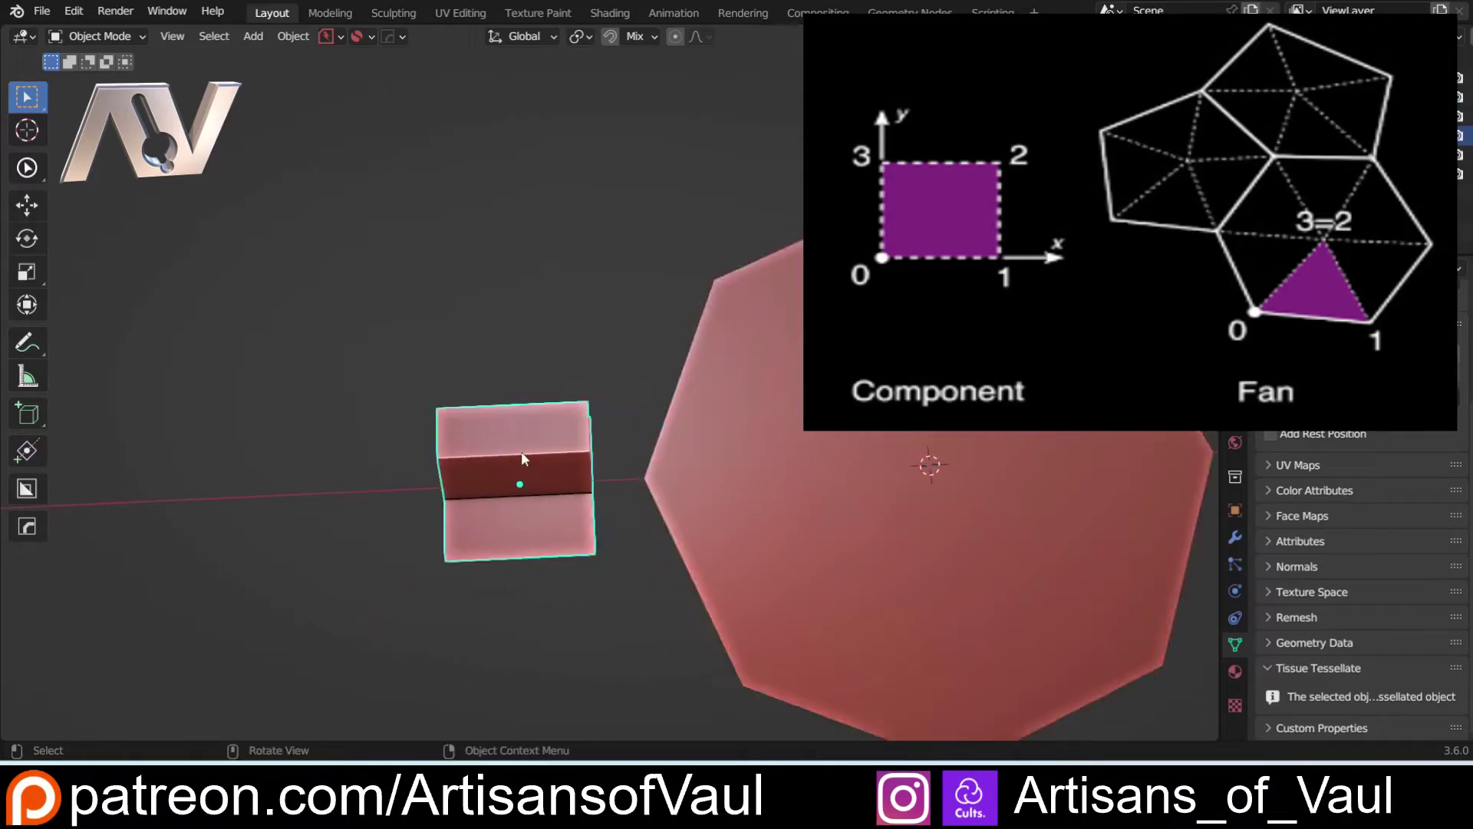
key(Tab)
click(396, 464)
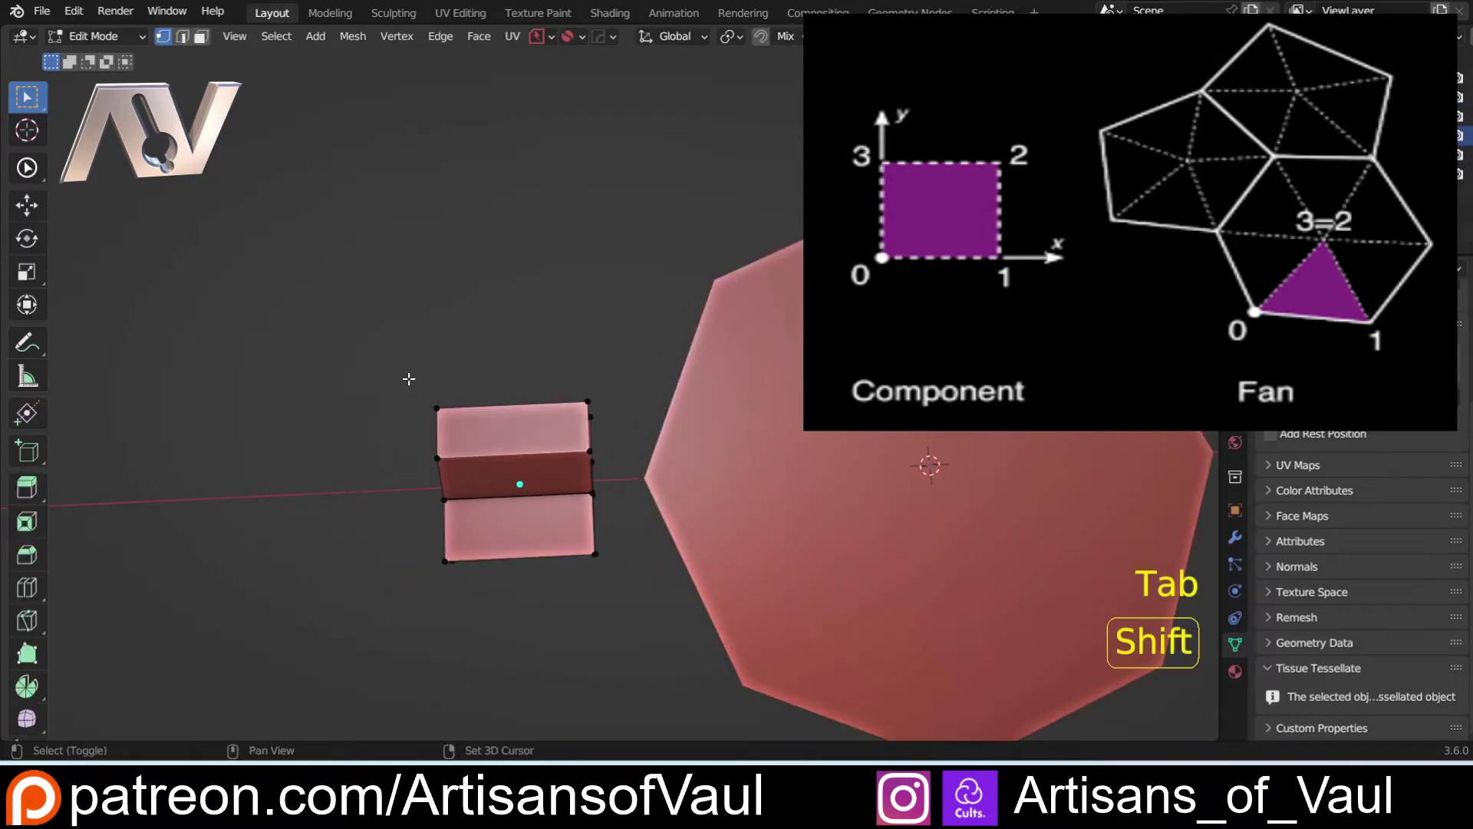
key(shift+z)
drag(380, 365, 626, 424)
key(shift+z)
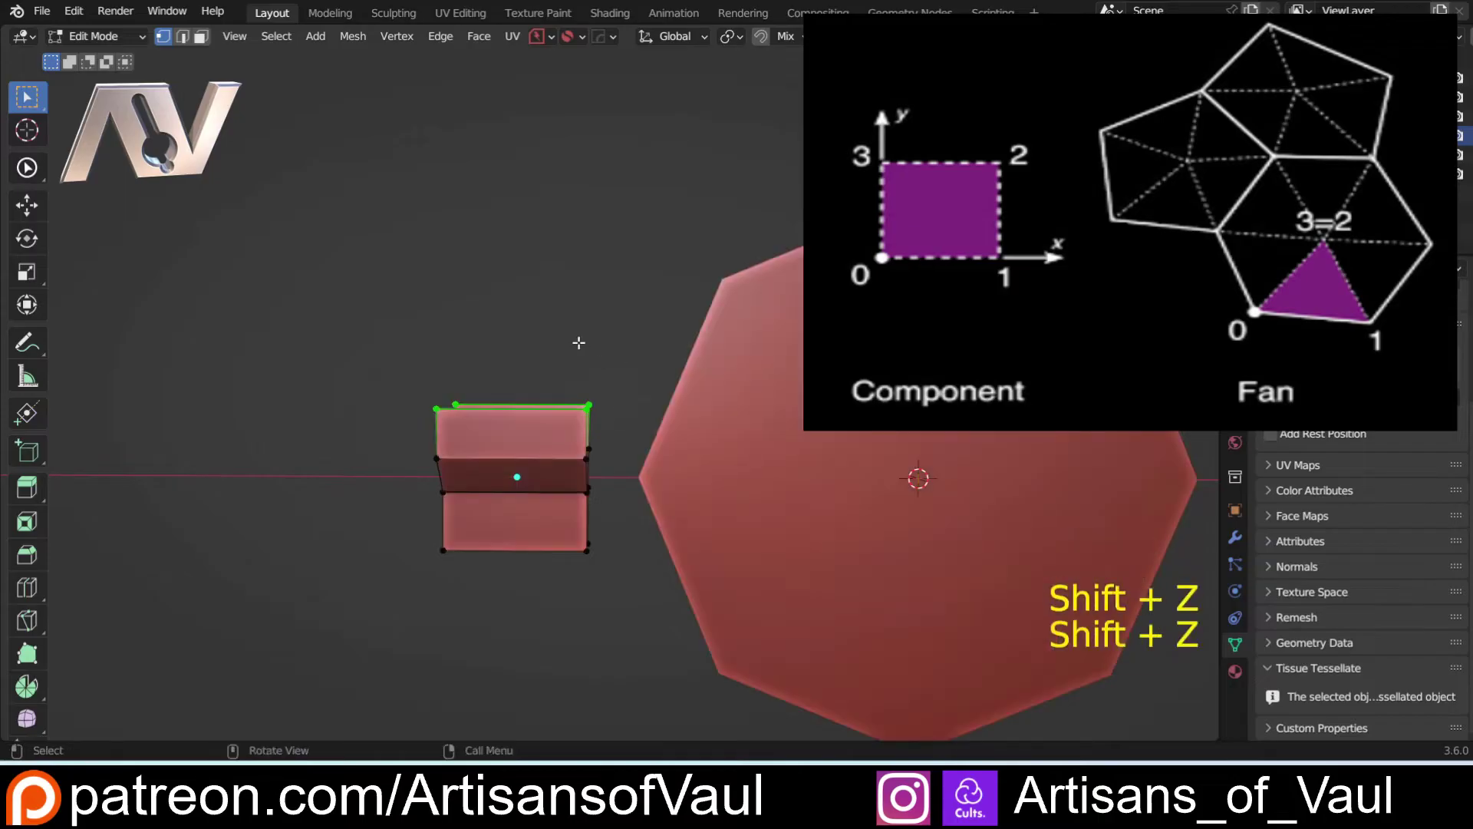
middle_drag(579, 336, 723, 250)
click(859, 36)
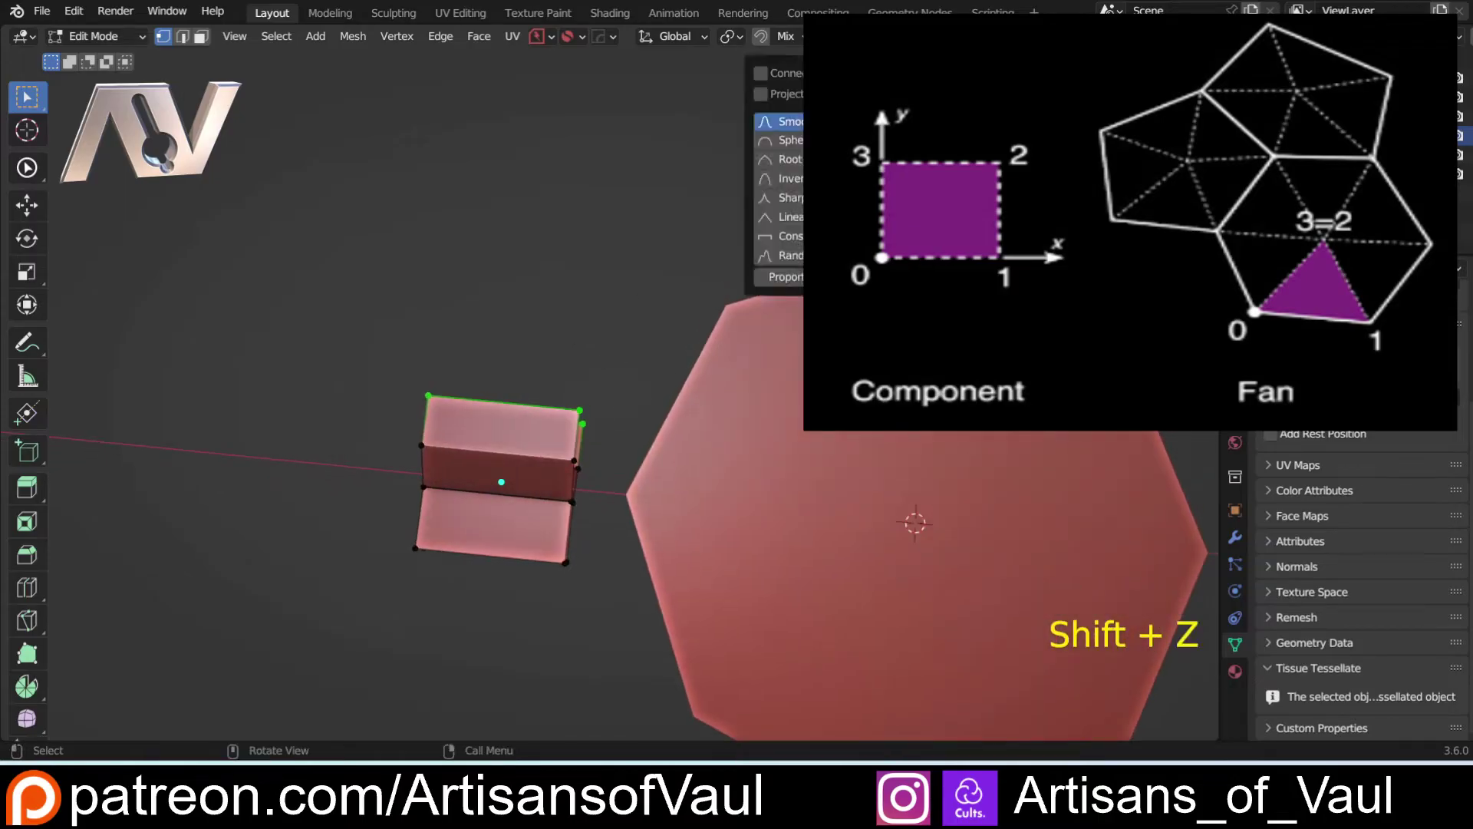
click(766, 218)
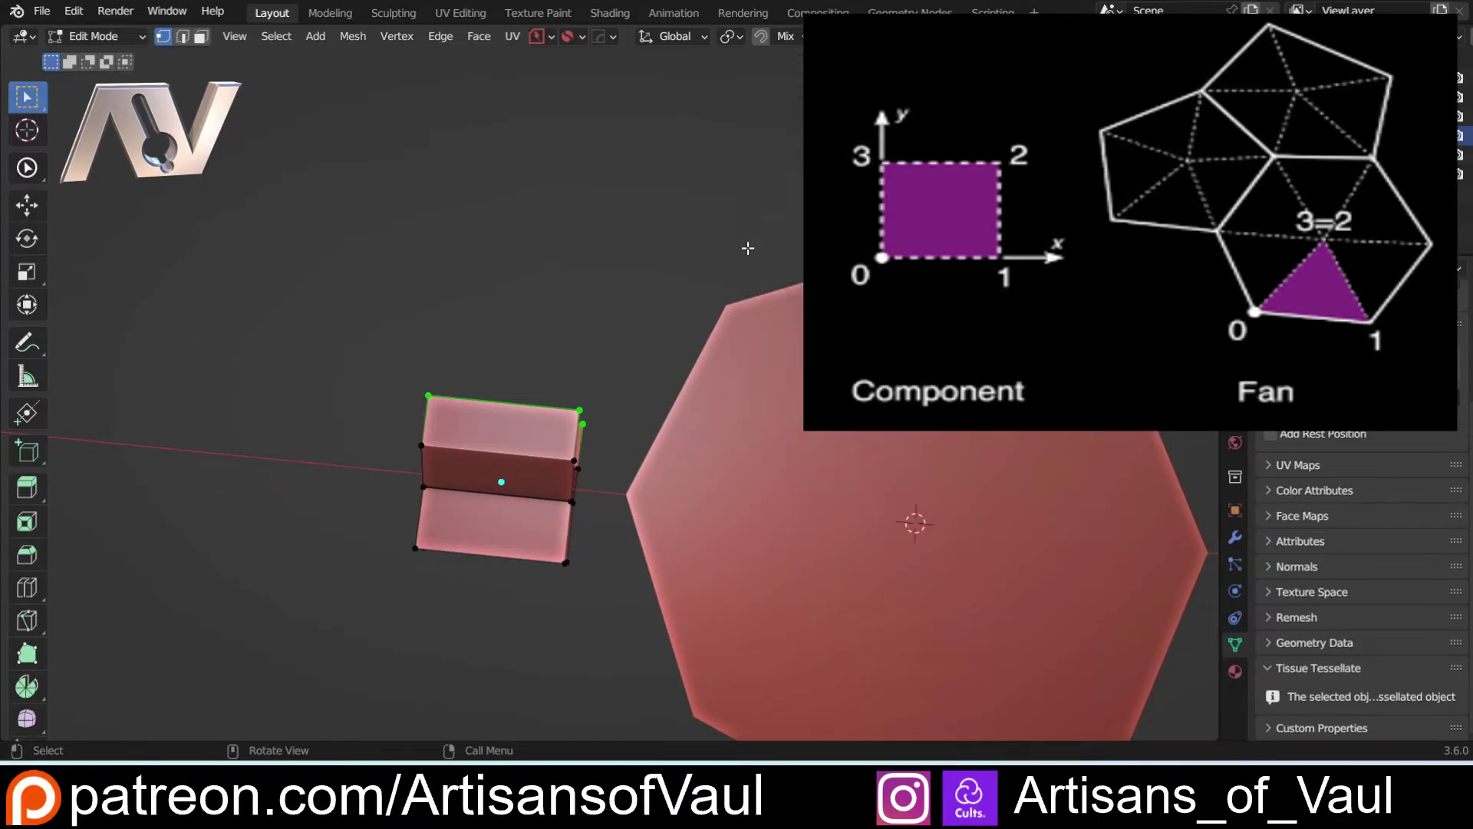
key(s)
key(x)
scroll(568, 429, up, 18)
scroll(564, 434, down, 2)
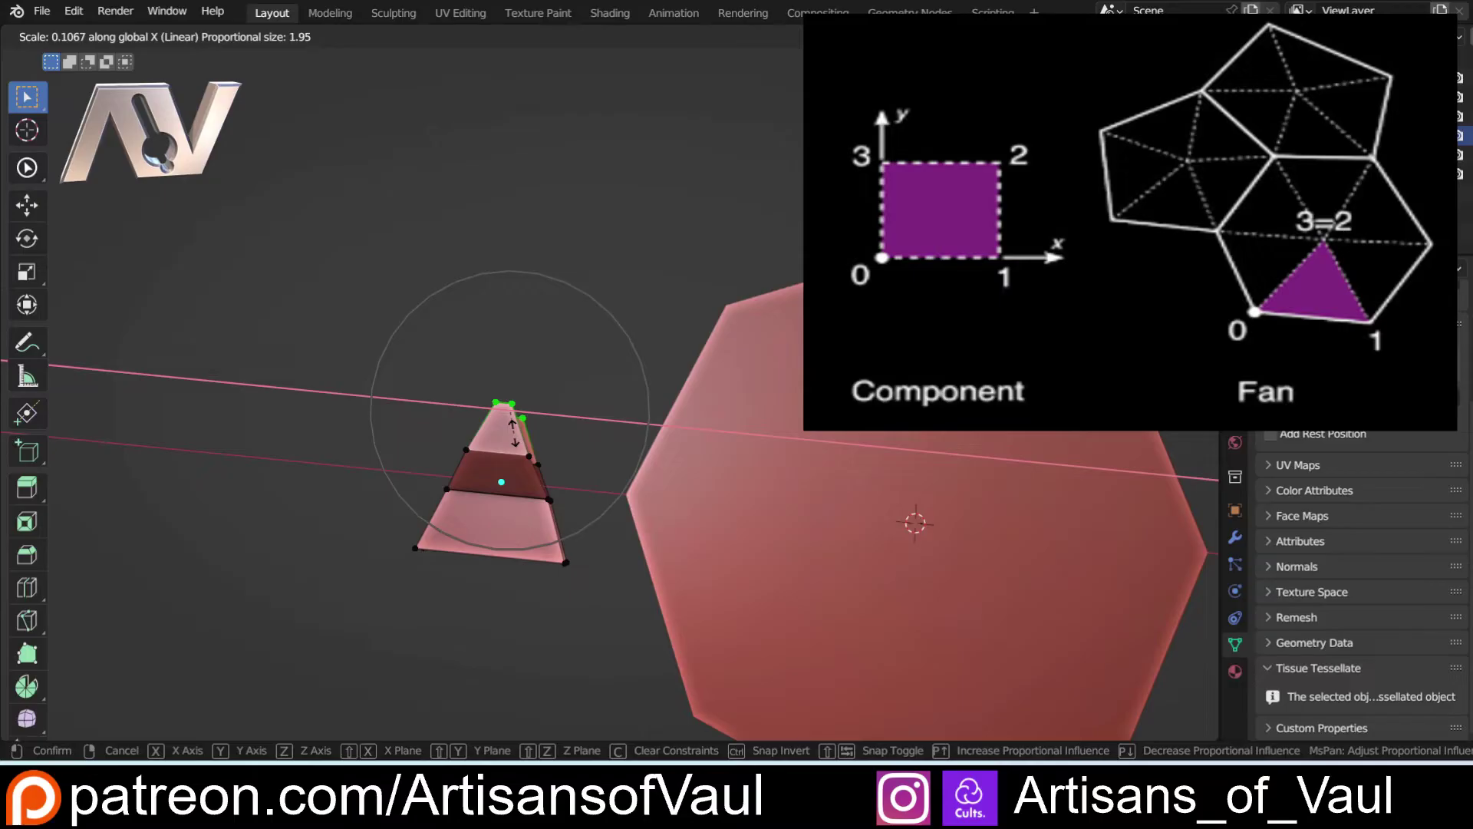
right_click(513, 429)
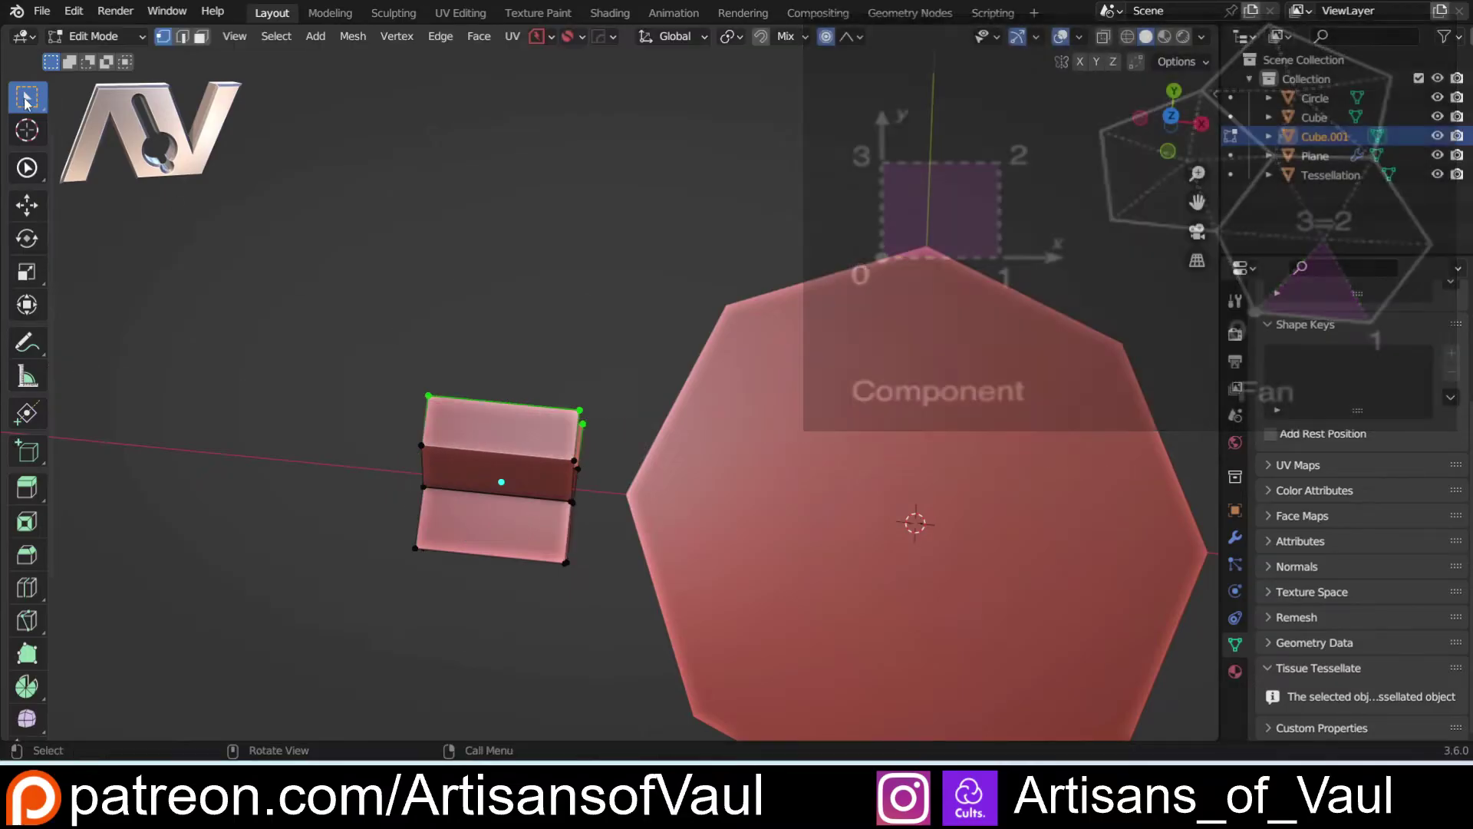
scroll(740, 306, down, 3)
shift+middle_drag(740, 306, 571, 254)
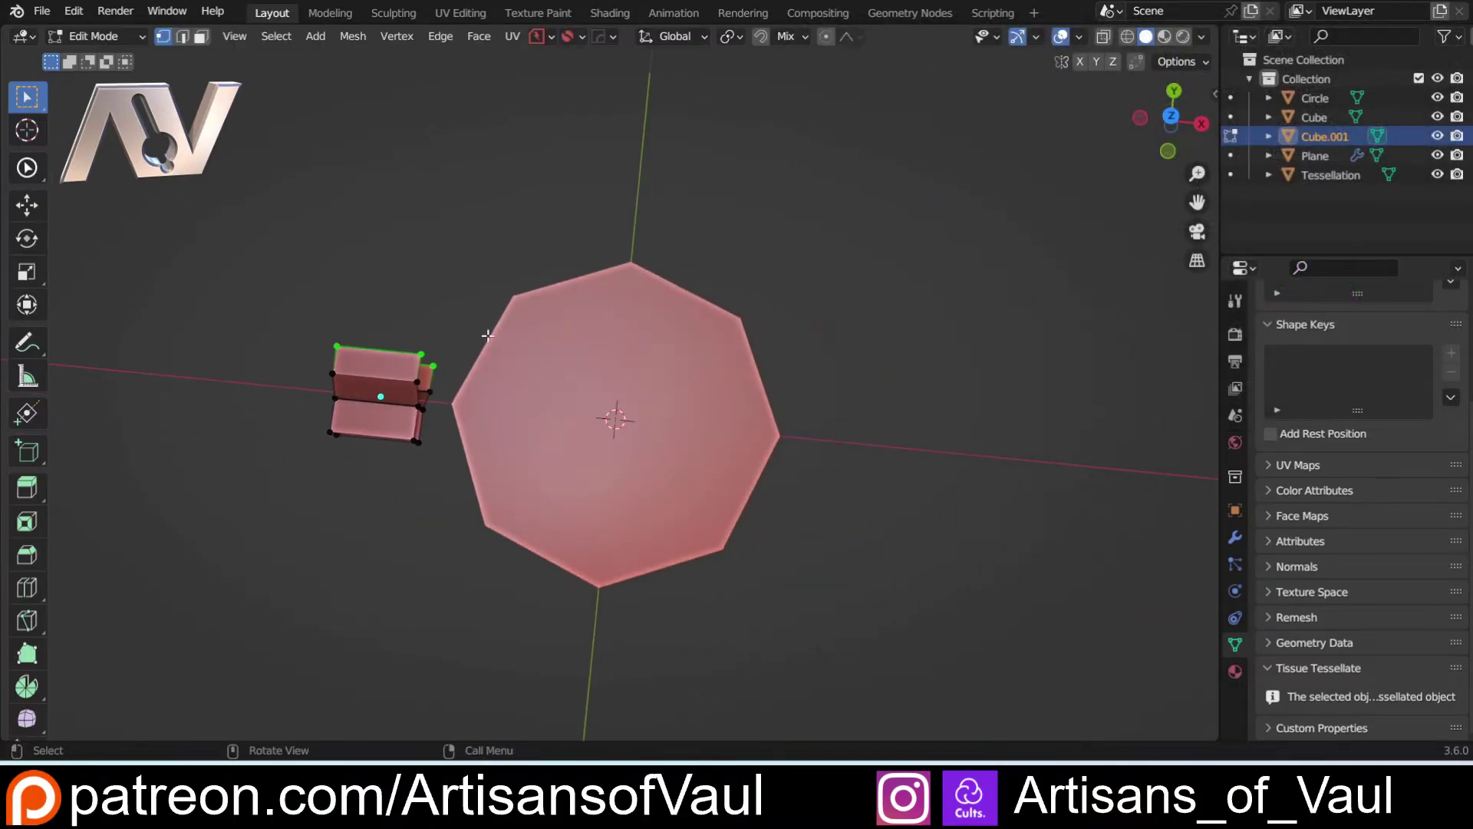
key(Tab)
Tessellate the octagon with the stepped block as component, using the Fan fill mode
click(468, 199)
middle_drag(412, 401, 359, 385)
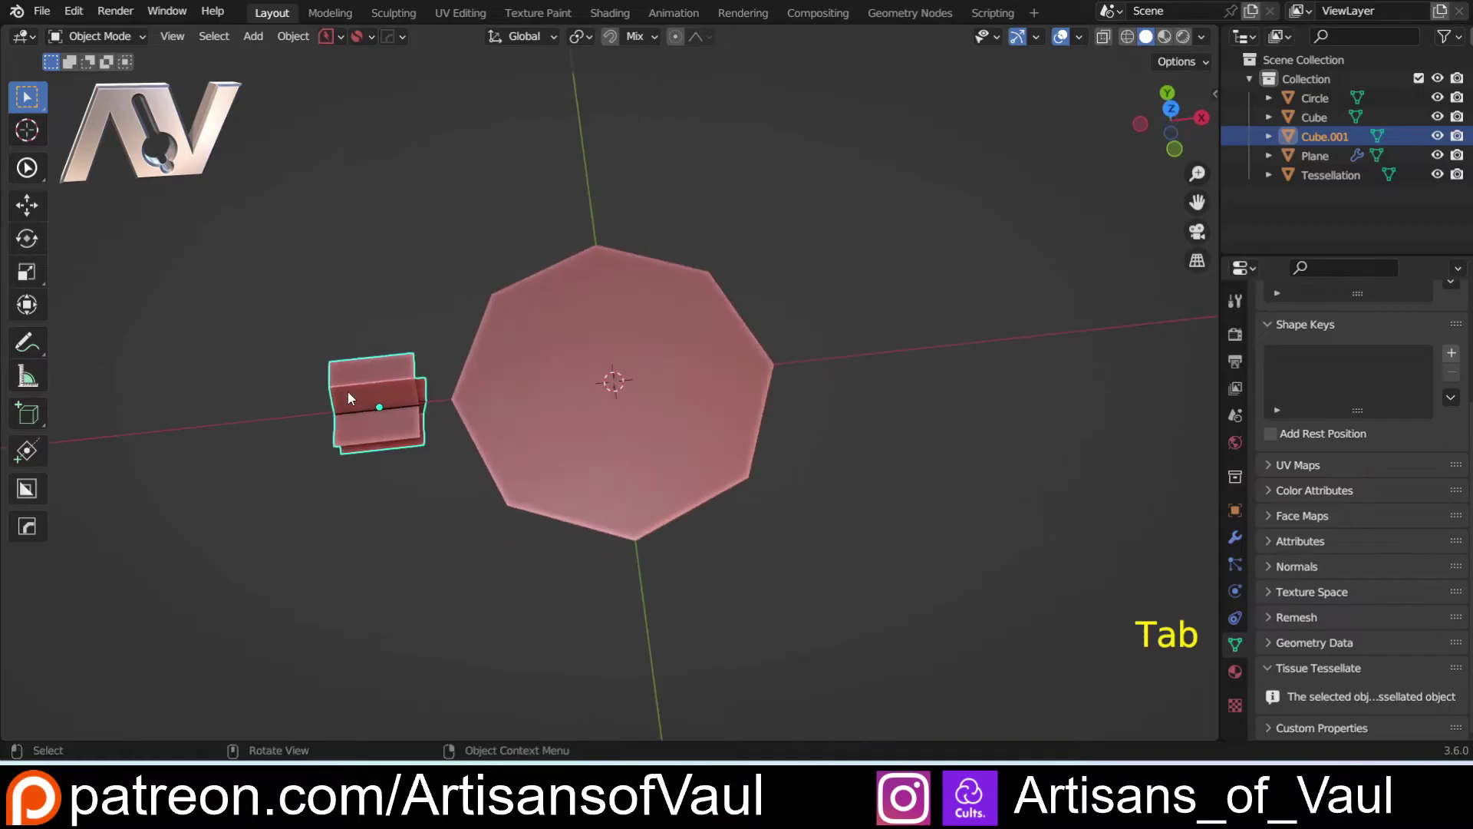
shift+click(680, 420)
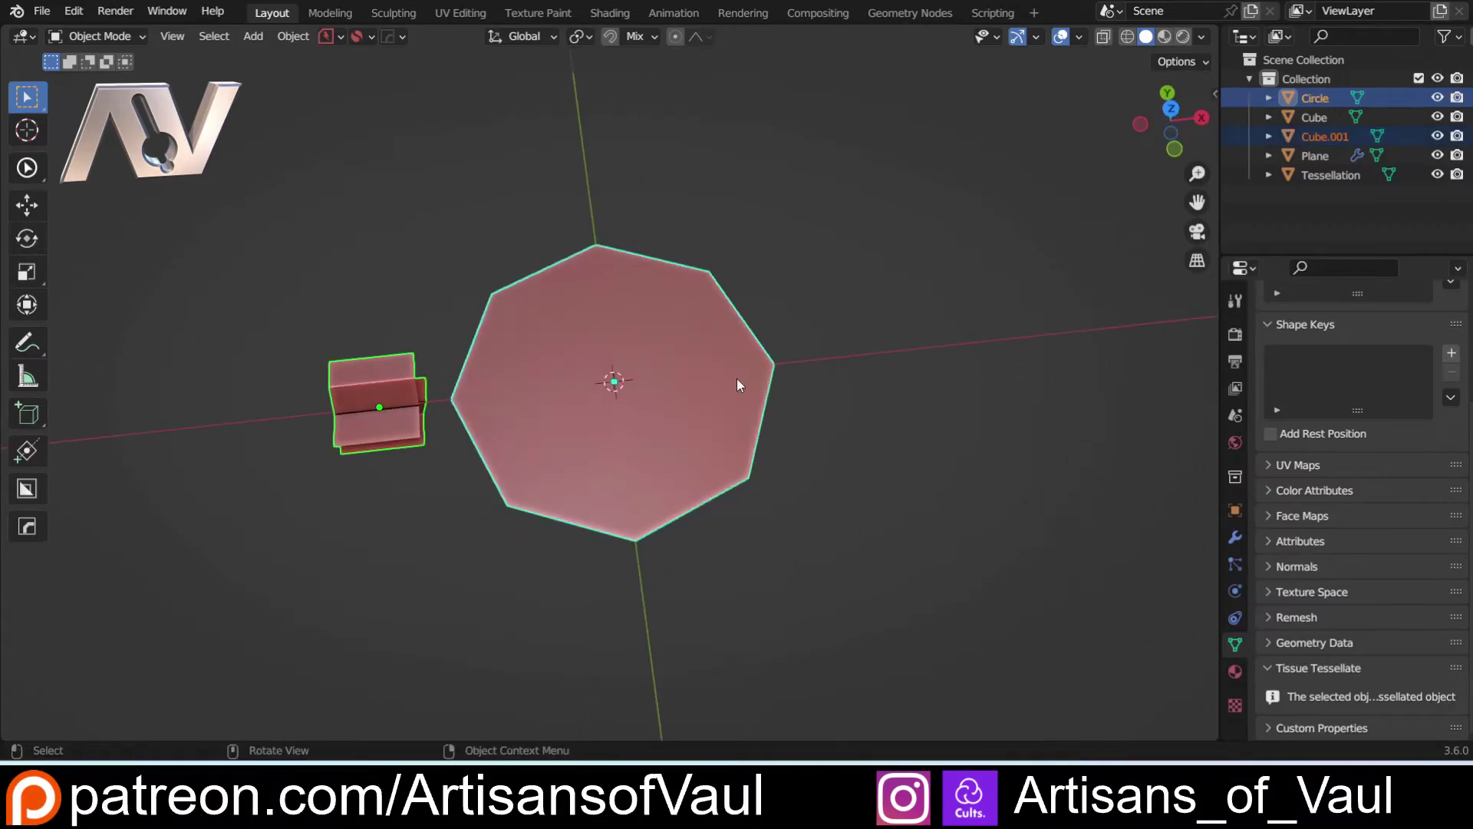
key(n)
click(1098, 132)
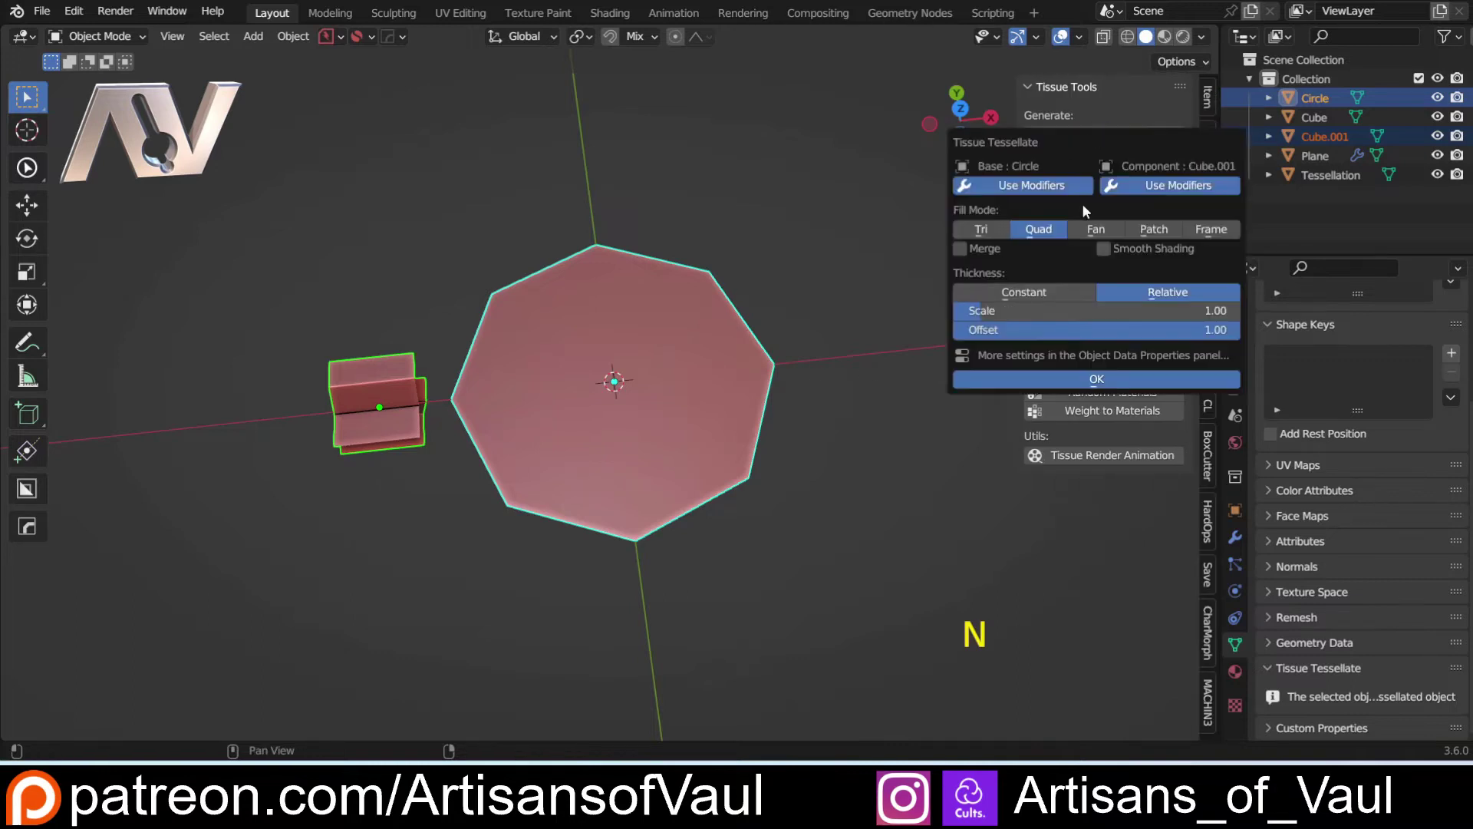
click(1098, 229)
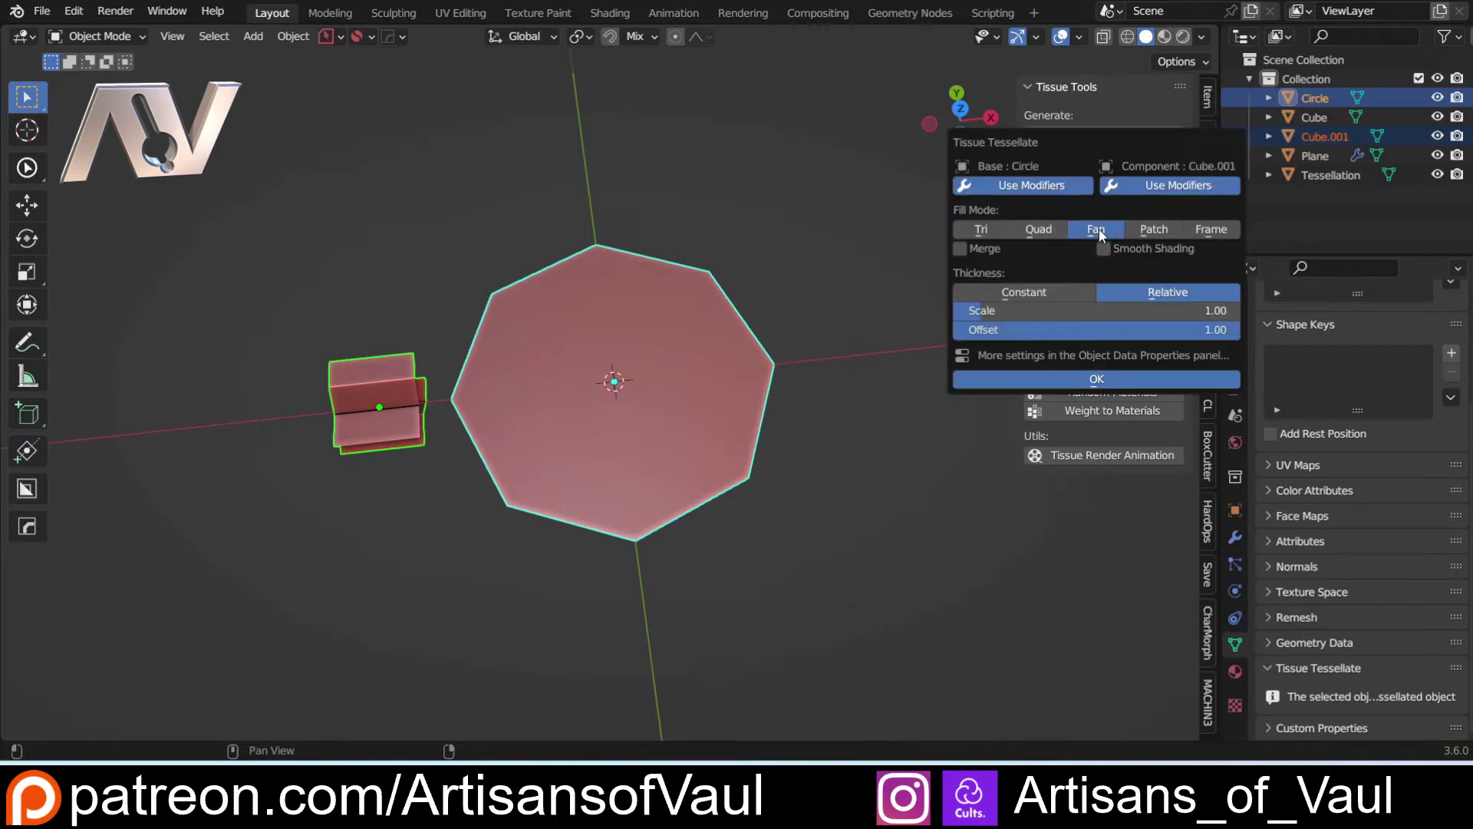
click(1051, 380)
middle_drag(474, 507, 459, 433)
shift+middle_drag(459, 432, 597, 424)
scroll(533, 533, up, 3)
scroll(1335, 660, down, 8)
scroll(1330, 628, down, 11)
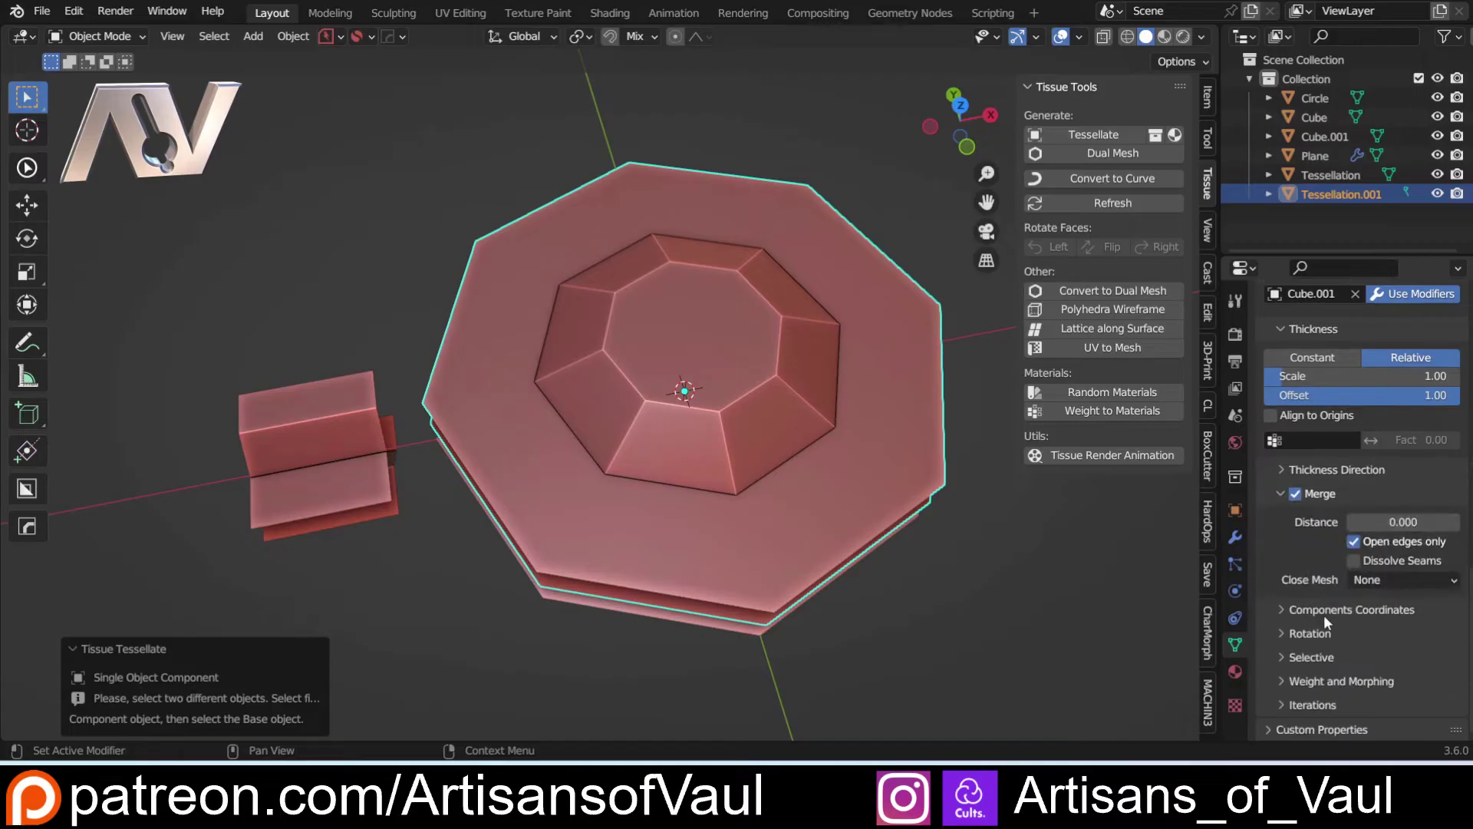
Delete the octagon together with its fan tessellation, keeping the stepped block
middle_drag(614, 536, 546, 584)
scroll(578, 495, down, 3)
shift+middle_drag(547, 584, 626, 606)
middle_drag(625, 606, 517, 455)
drag(584, 346, 832, 643)
key(Delete)
Duplicate the wavy plane and move the copy about -29 m along Y, toward the stepped block
middle_drag(830, 641, 606, 344)
click(356, 117)
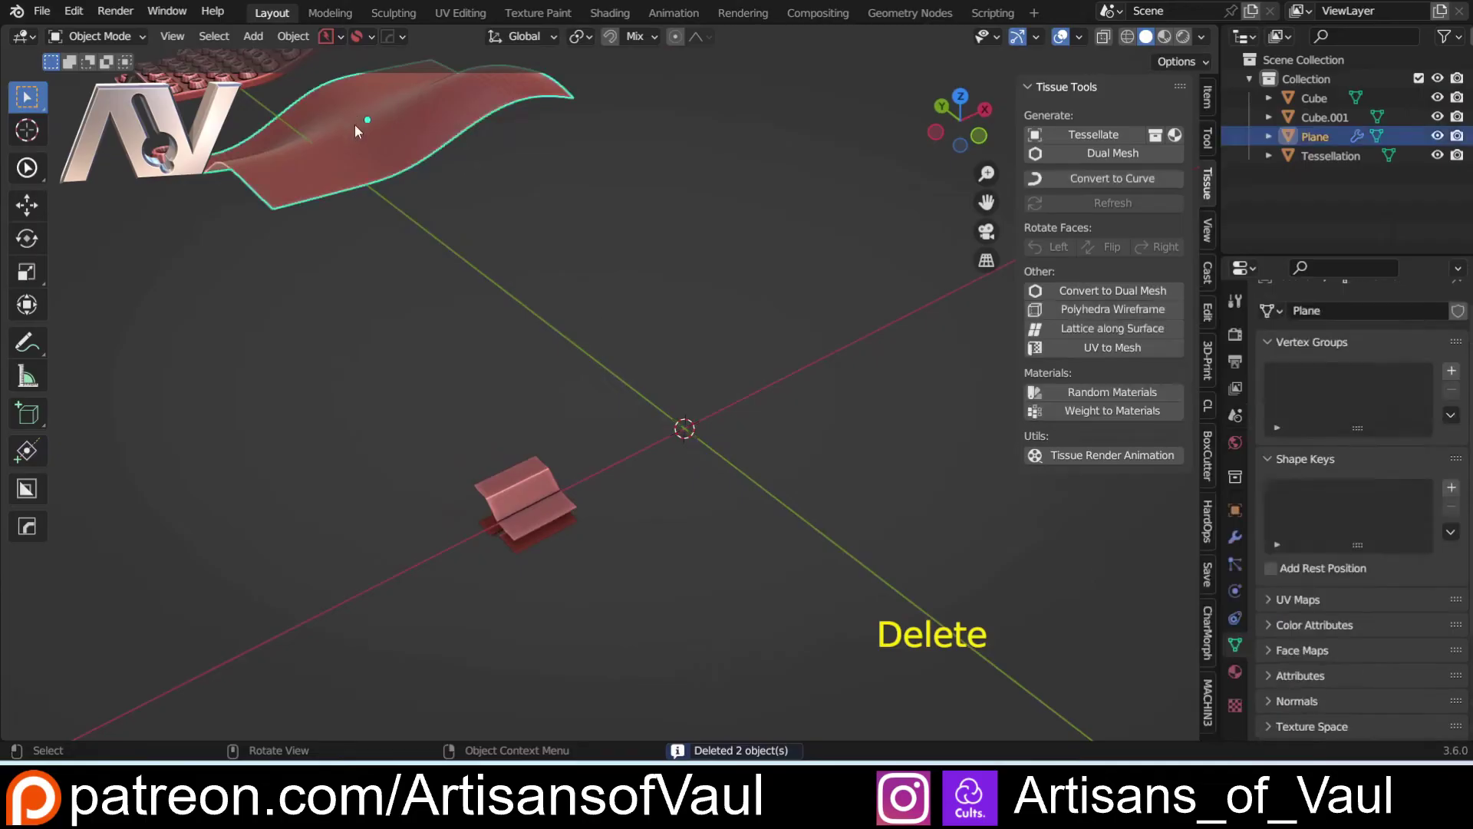
middle_drag(356, 117, 494, 303)
key(shift+d)
key(y)
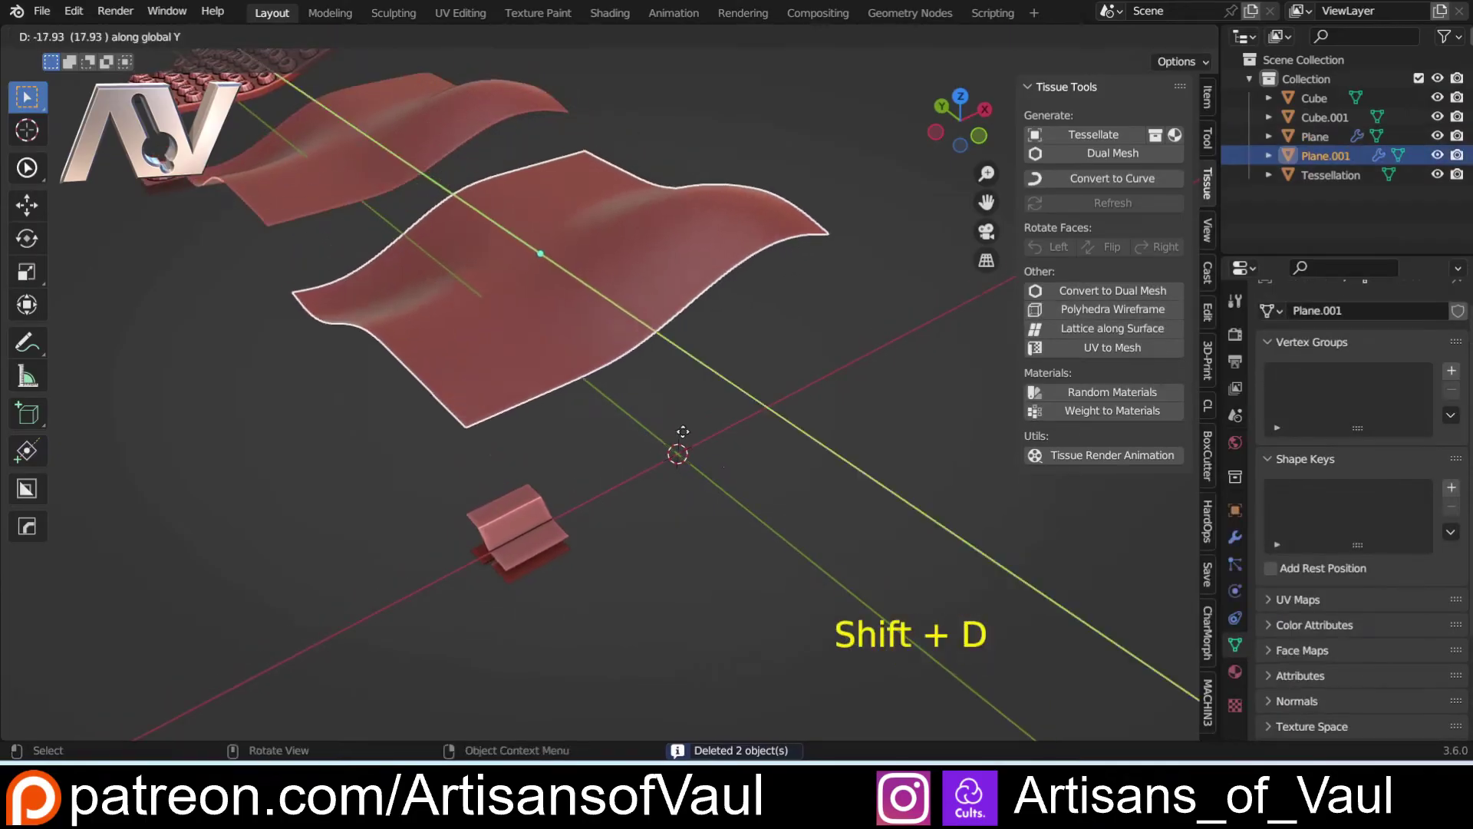
click(853, 553)
shift+middle_drag(595, 414, 605, 403)
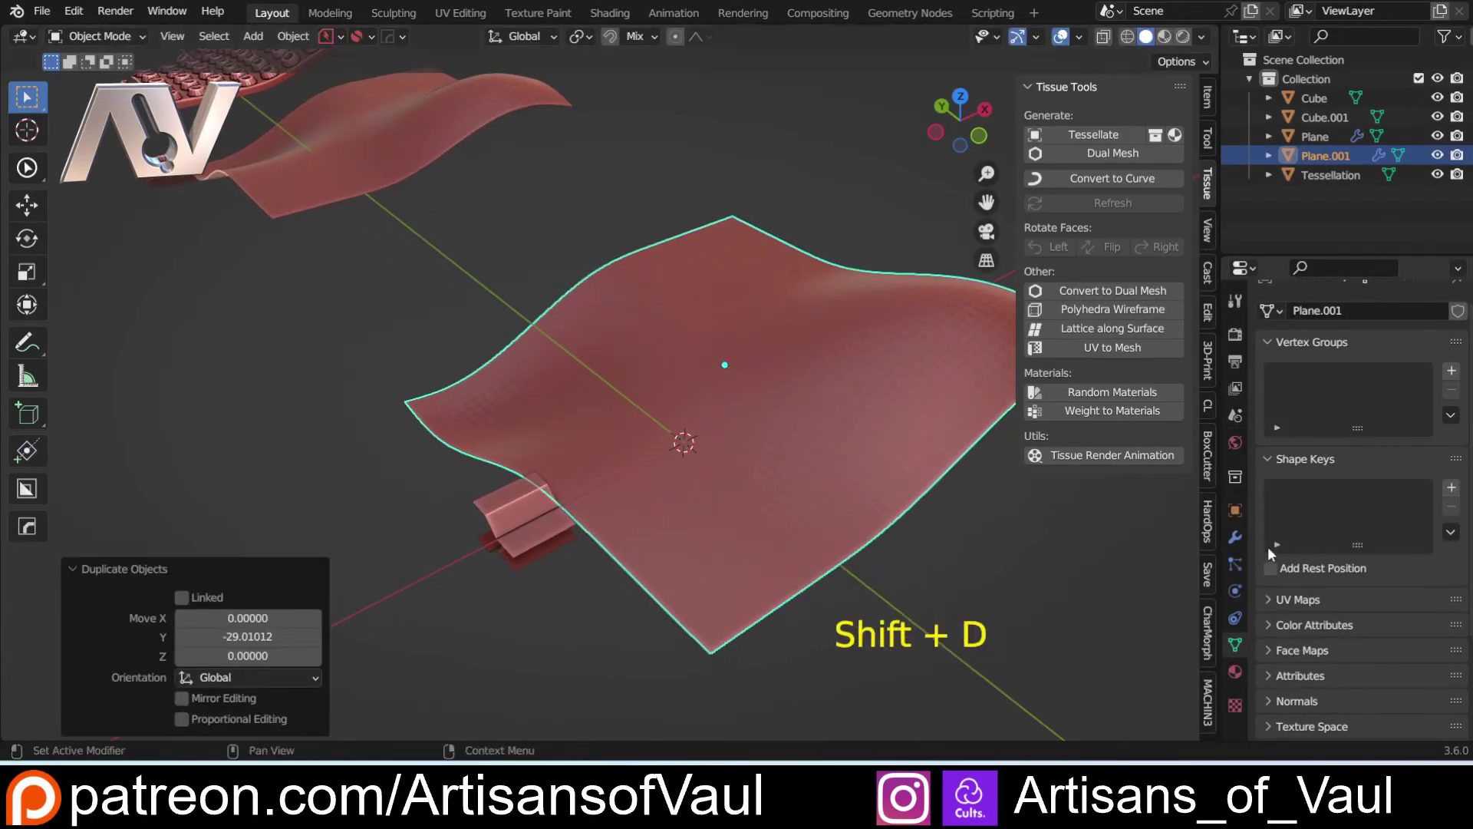
Remove the modifier from the duplicated wavy plane
click(1235, 537)
click(1432, 407)
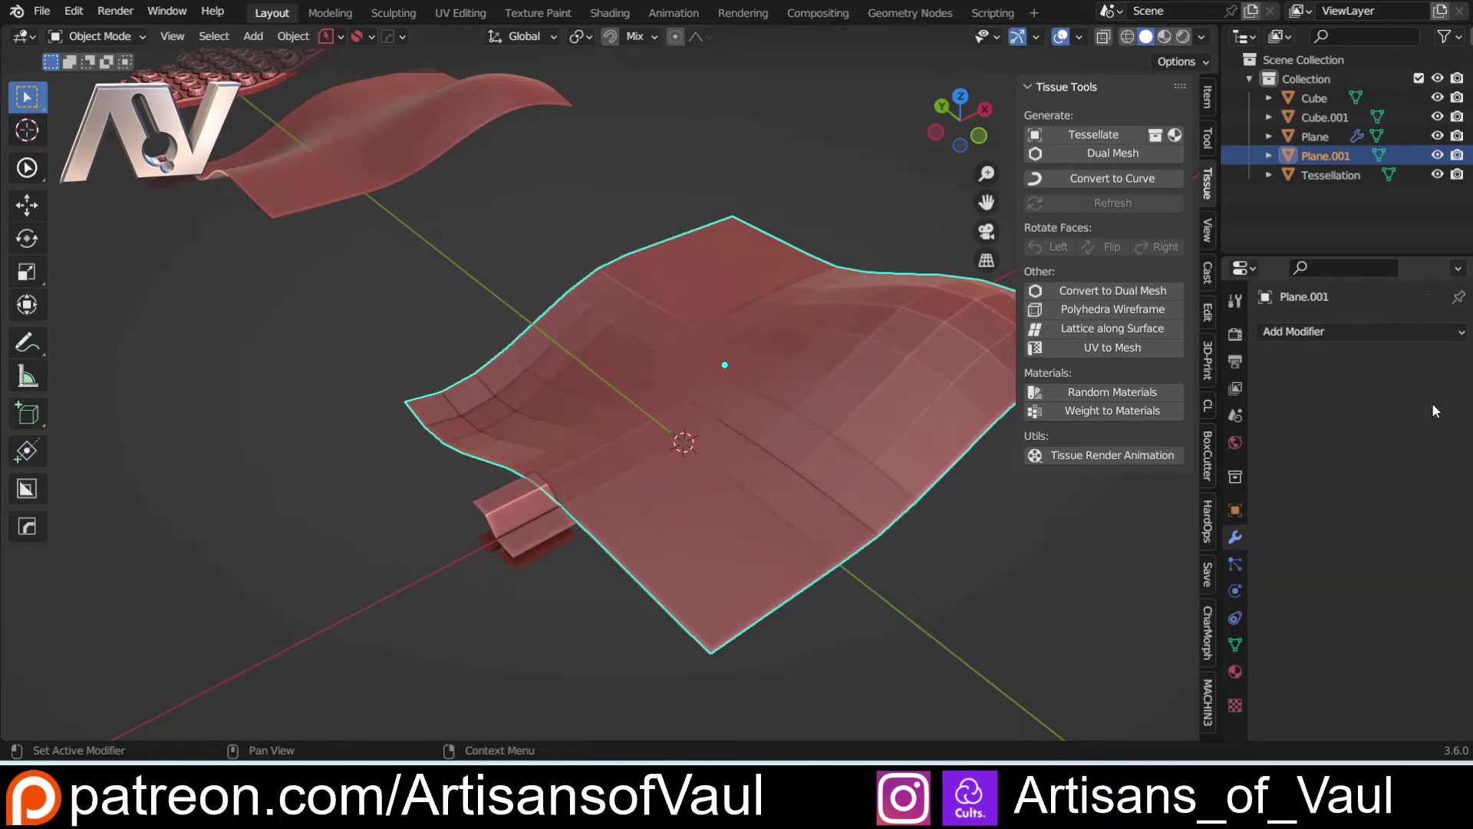
middle_drag(539, 491, 508, 500)
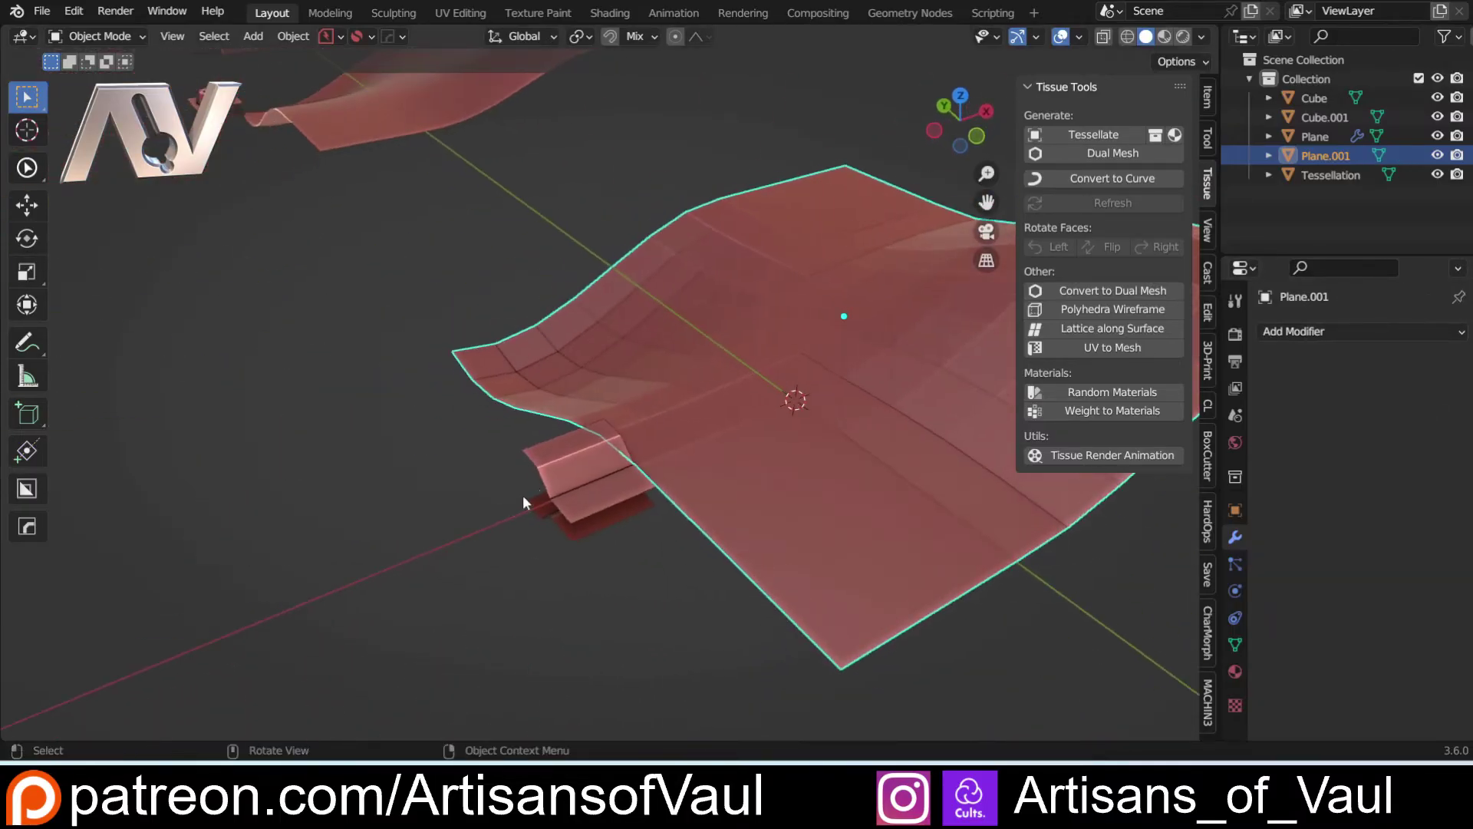
Move the stepped block along X, clear of the duplicated plane
click(625, 488)
key(g)
key(x)
click(454, 564)
middle_drag(599, 513, 637, 429)
Tessellate the duplicated plane with the stepped block as component, using the Fan fill mode
click(620, 339)
scroll(620, 339, down, 2)
shift+middle_drag(568, 311, 583, 384)
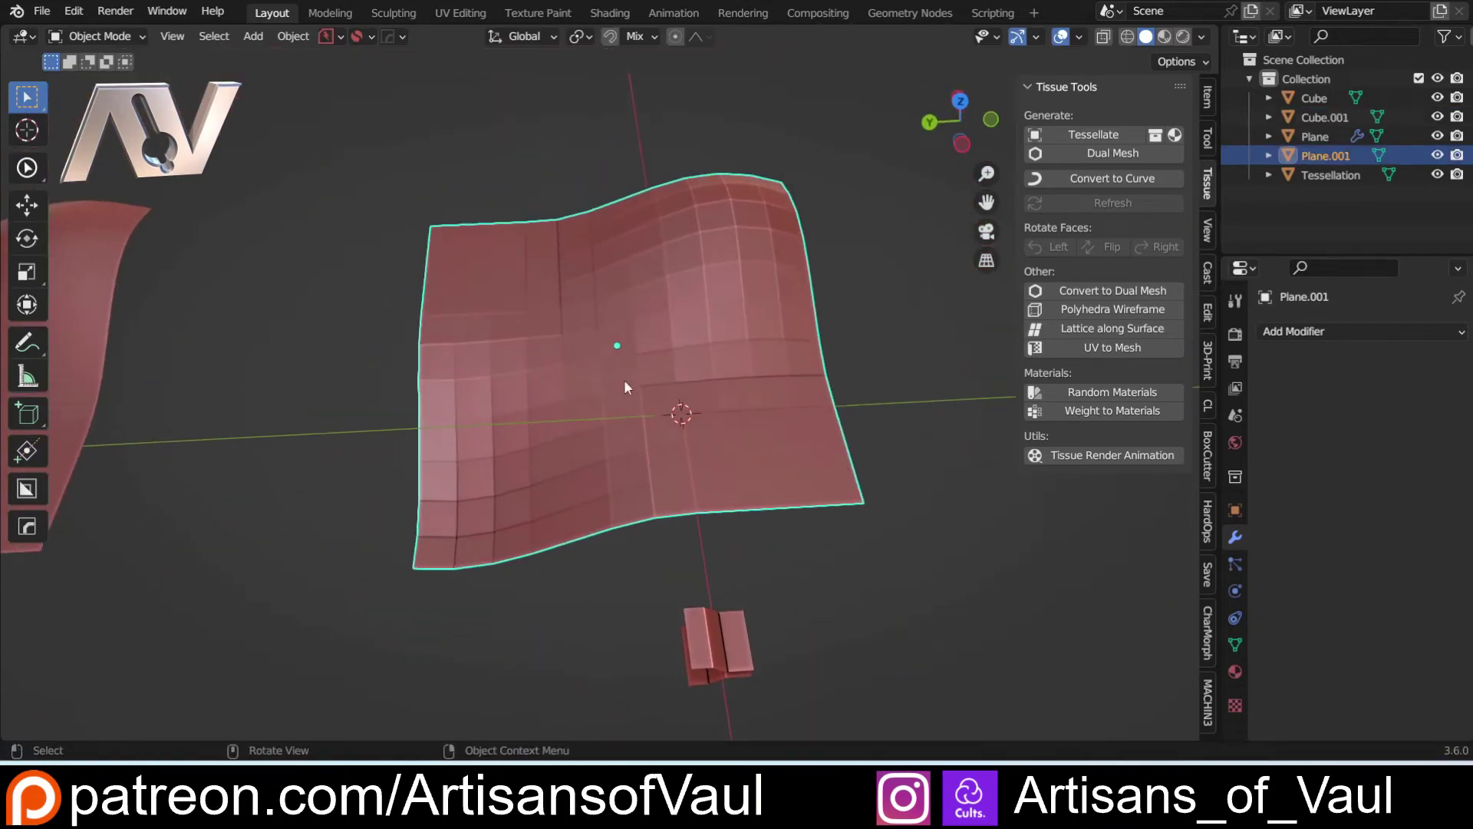
scroll(558, 524, up, 2)
shift+middle_drag(558, 524, 468, 453)
click(712, 644)
shift+click(721, 453)
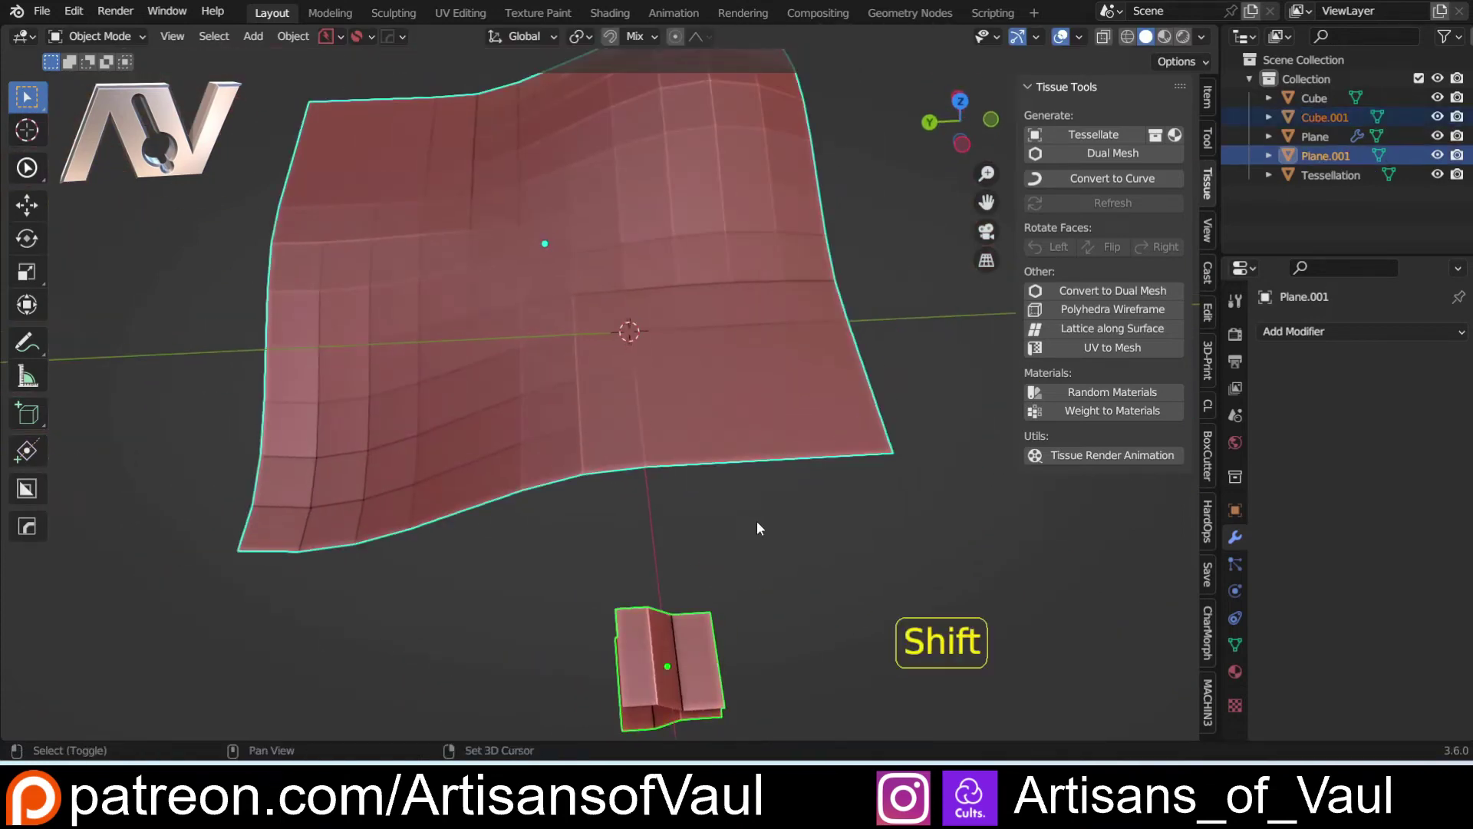
click(1083, 136)
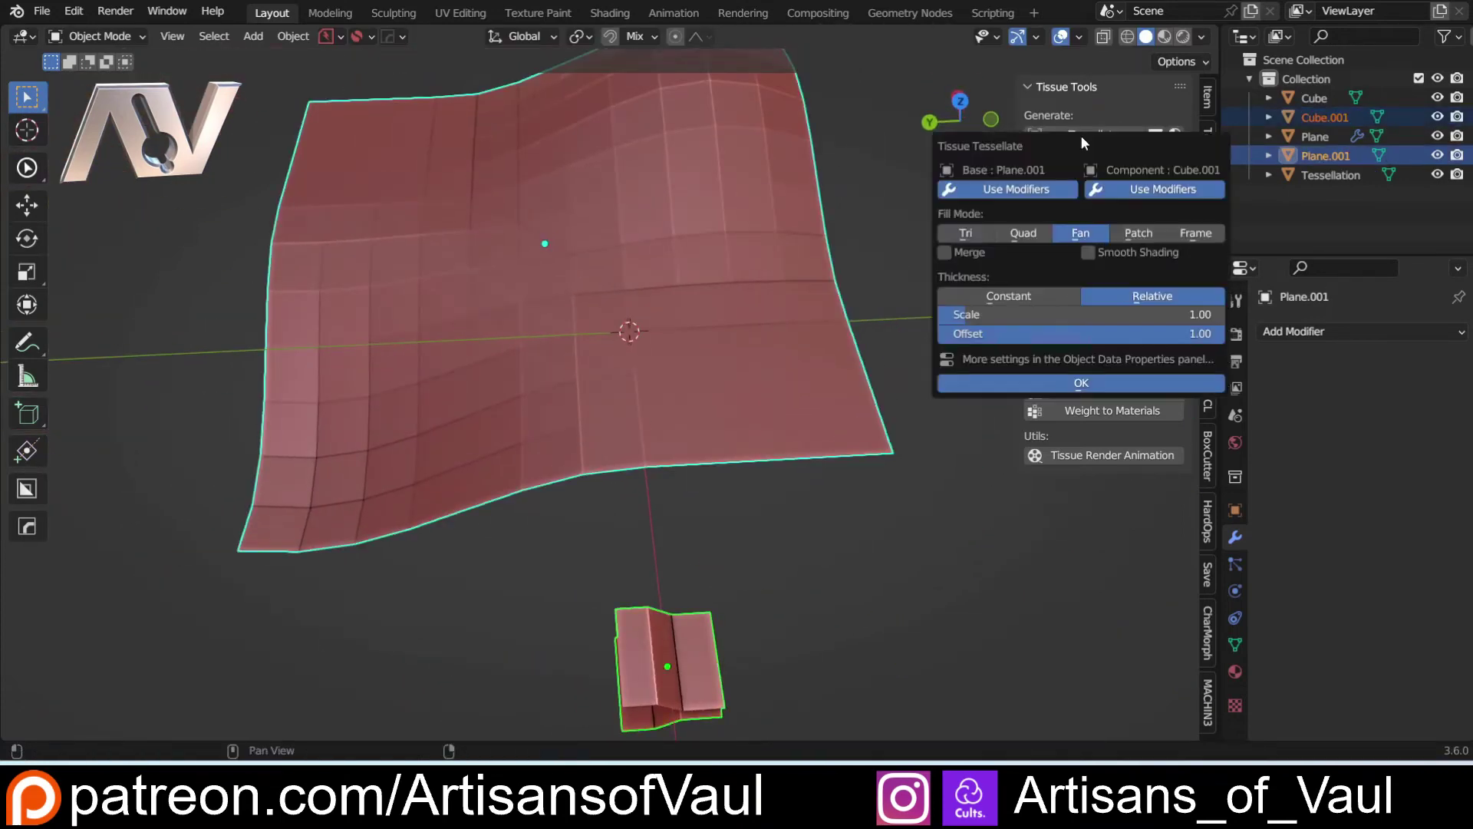
click(1082, 388)
scroll(554, 487, down, 3)
middle_drag(555, 486, 547, 443)
scroll(567, 474, up, 3)
scroll(588, 487, up, 3)
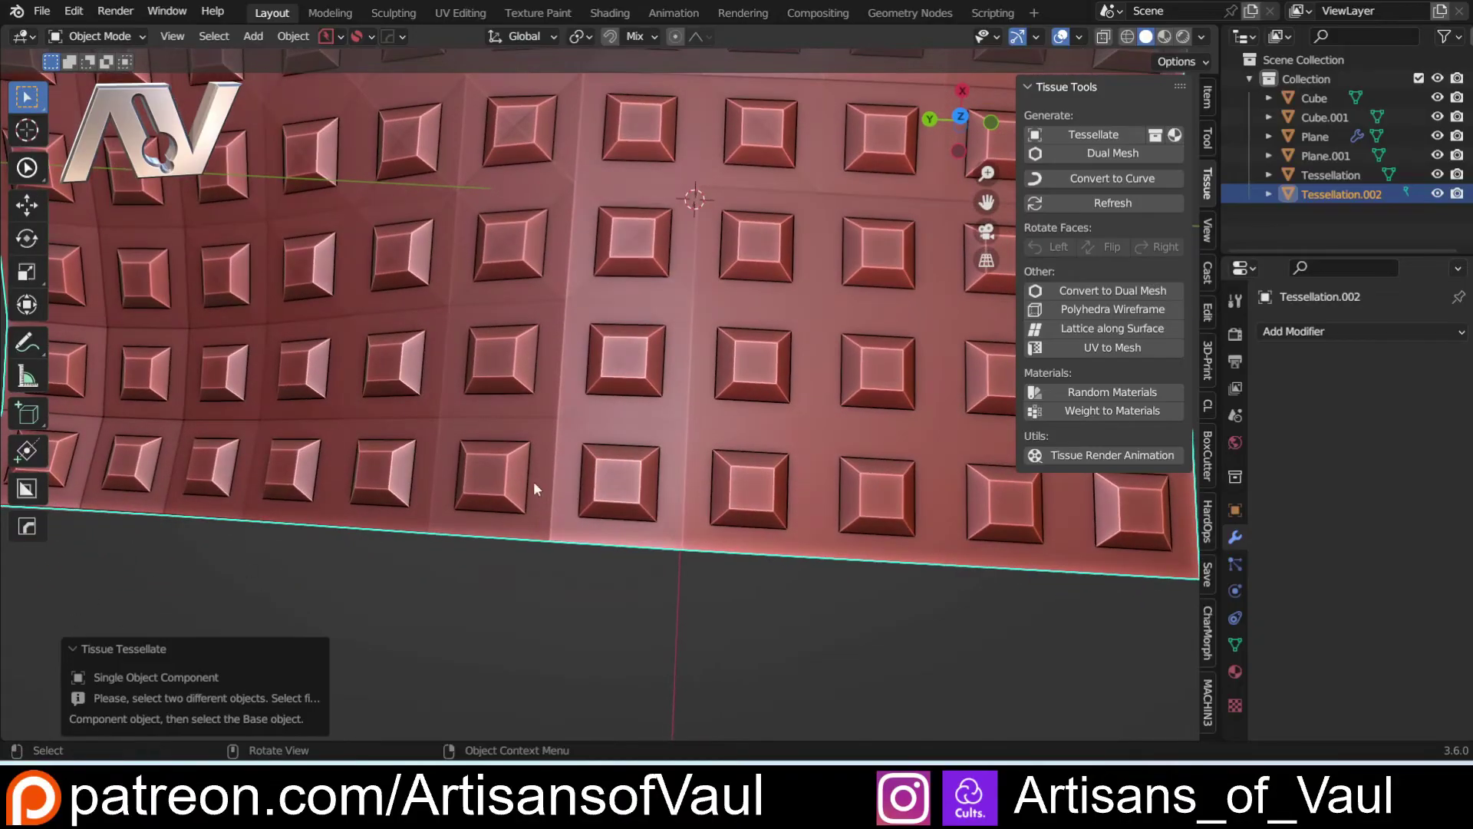
Annotate the triangular divisions on one tile of the tessellation, undo the strokes and return to the selection tool
click(26, 342)
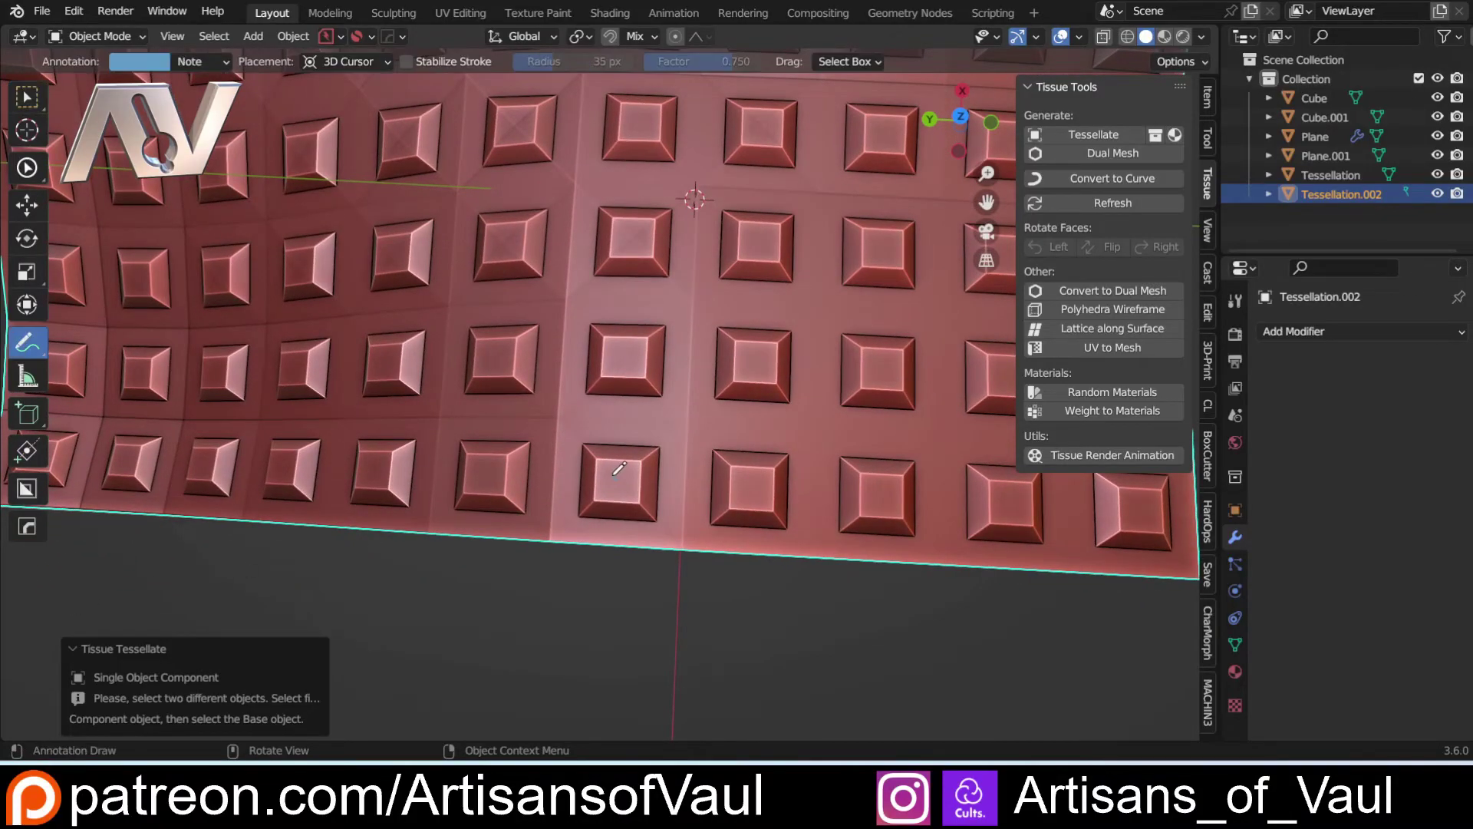
drag(563, 419, 618, 477)
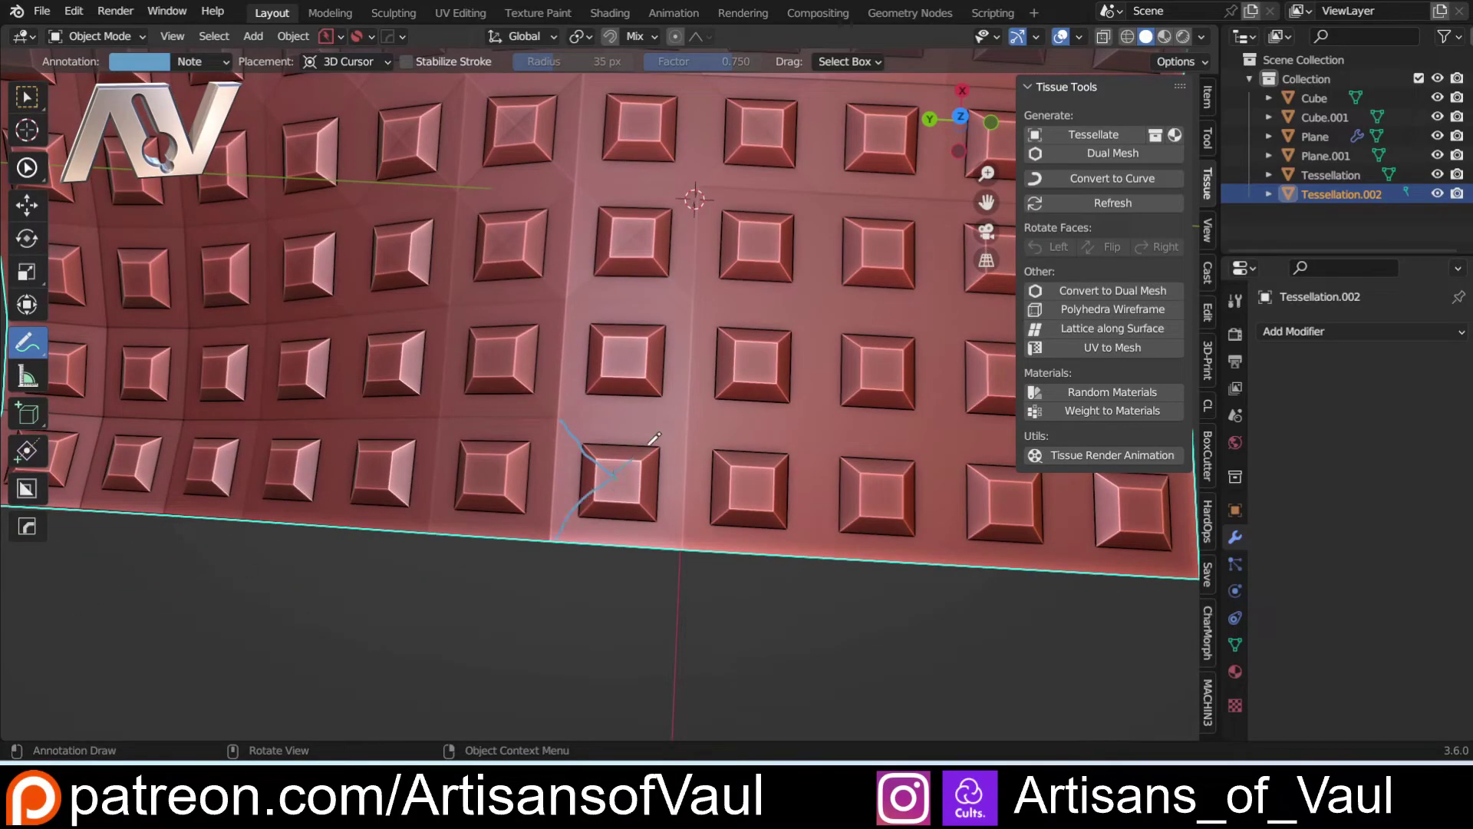
key(ctrl+z)
key(ctrl+z)
key(ctrl+z)
key(ctrl+z)
key(Tab)
click(482, 342)
scroll(491, 372, down, 5)
key(Tab)
click(522, 270)
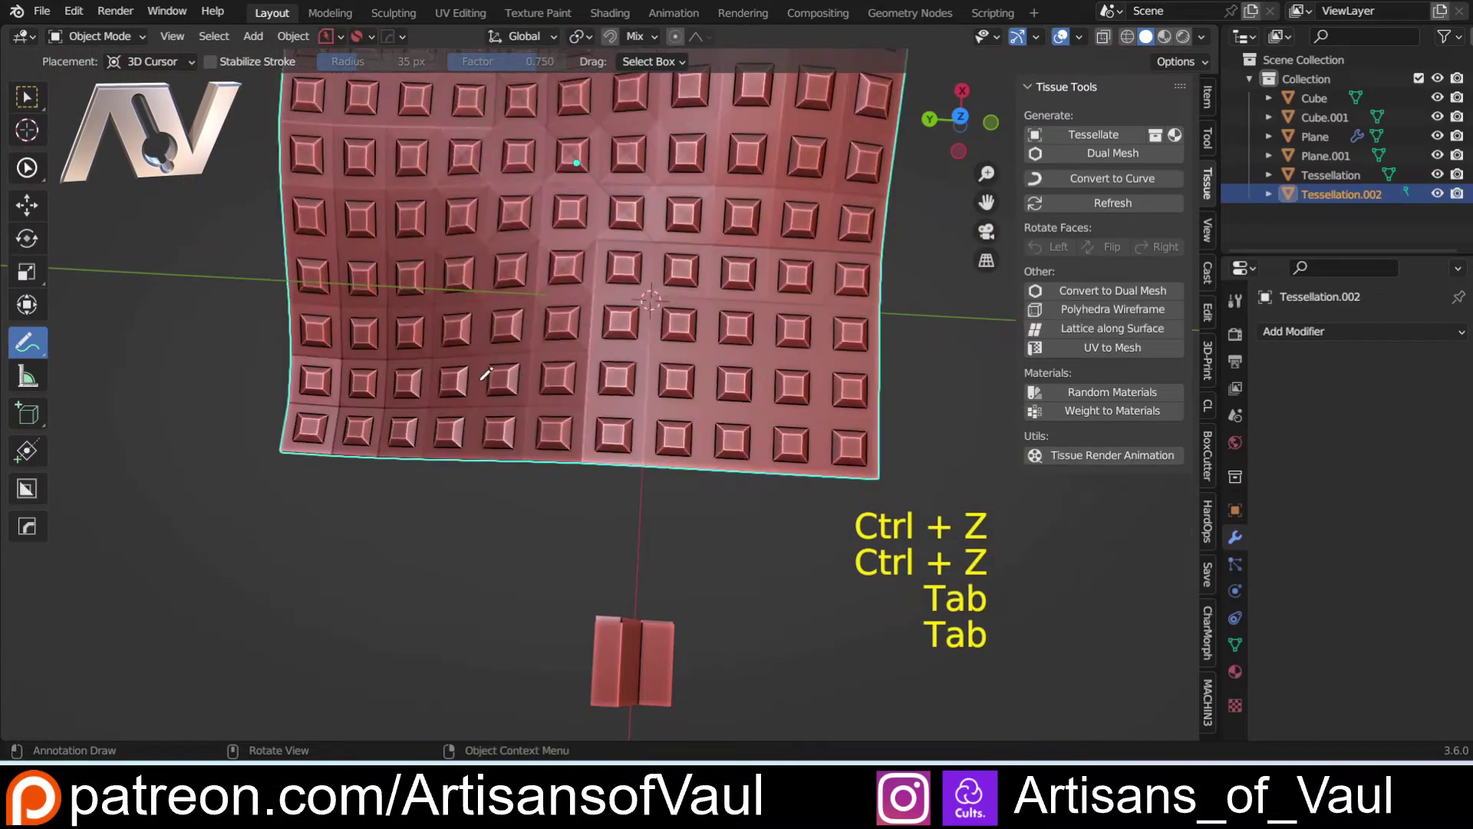
middle_drag(499, 374, 499, 268)
click(34, 100)
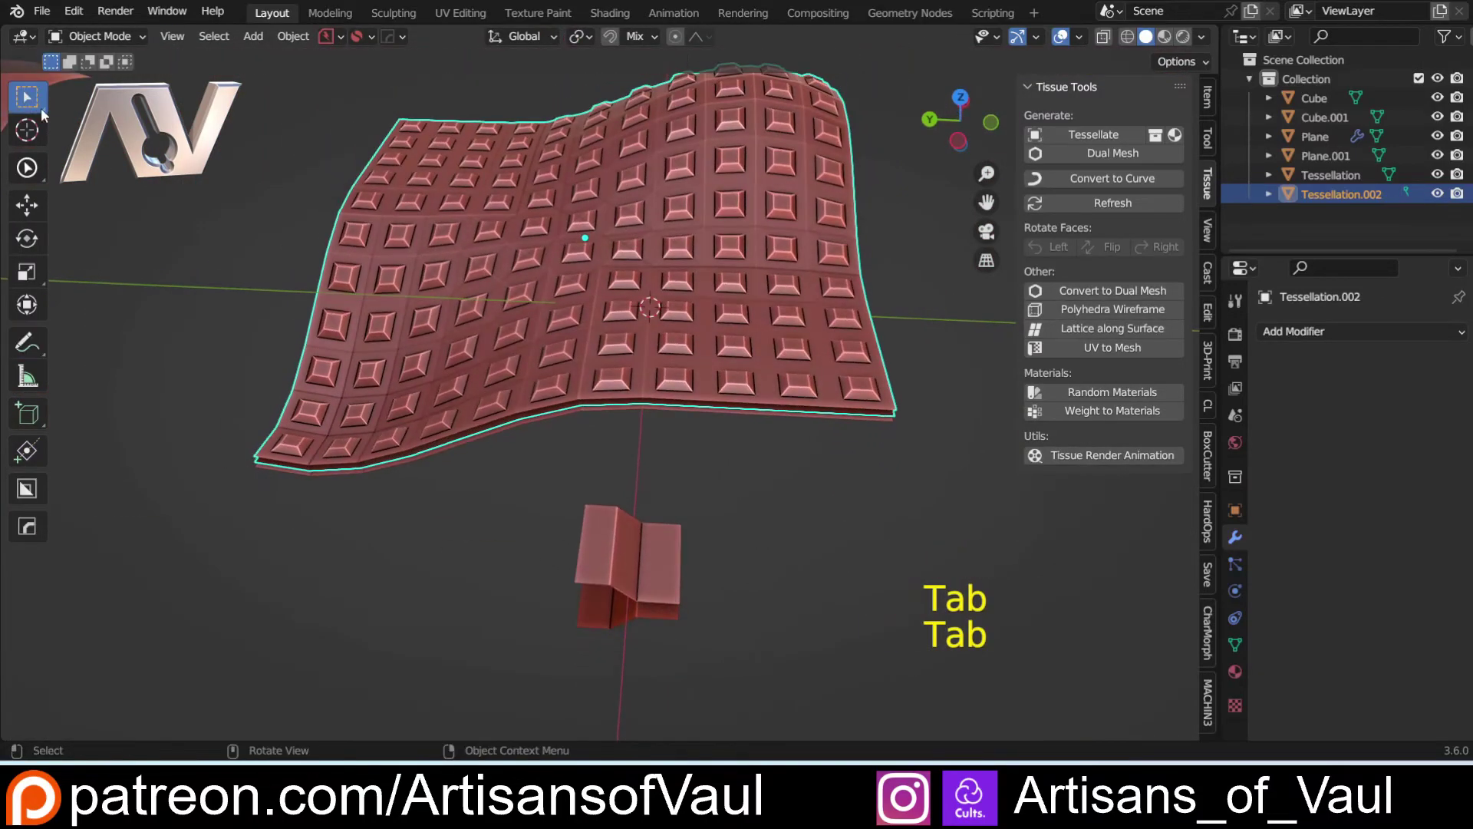
Delete the fan tessellation made from the duplicated plane
click(224, 505)
click(256, 461)
key(Delete)
Convert the duplicated plane to a dual mesh with the Fixed quad method and Beauty n-gon method, preserving borders
click(431, 445)
middle_drag(430, 445, 538, 338)
scroll(496, 394, up, 4)
scroll(496, 394, down, 3)
shift+middle_drag(507, 414, 595, 459)
scroll(557, 489, up, 3)
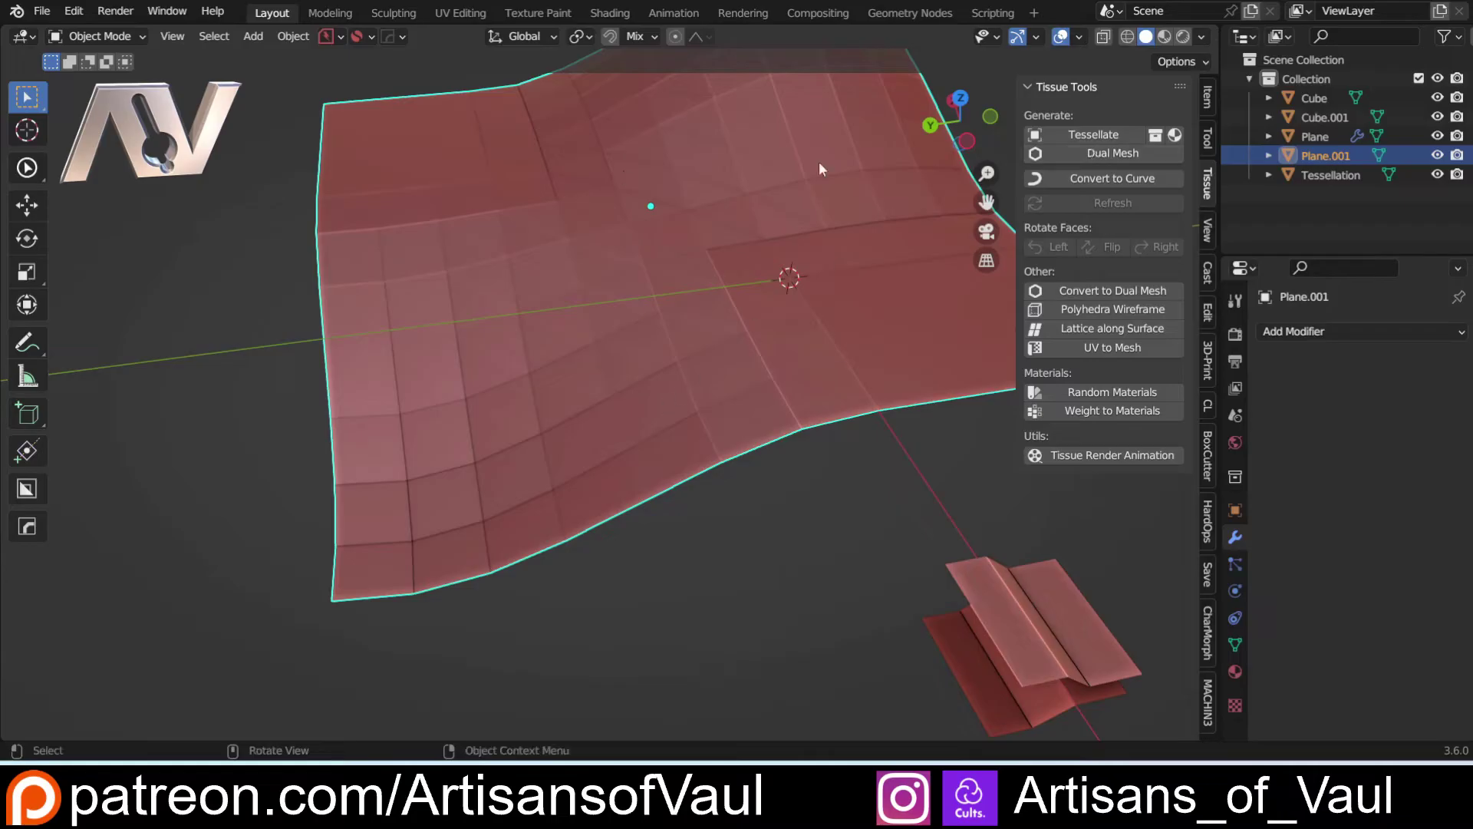
click(1120, 292)
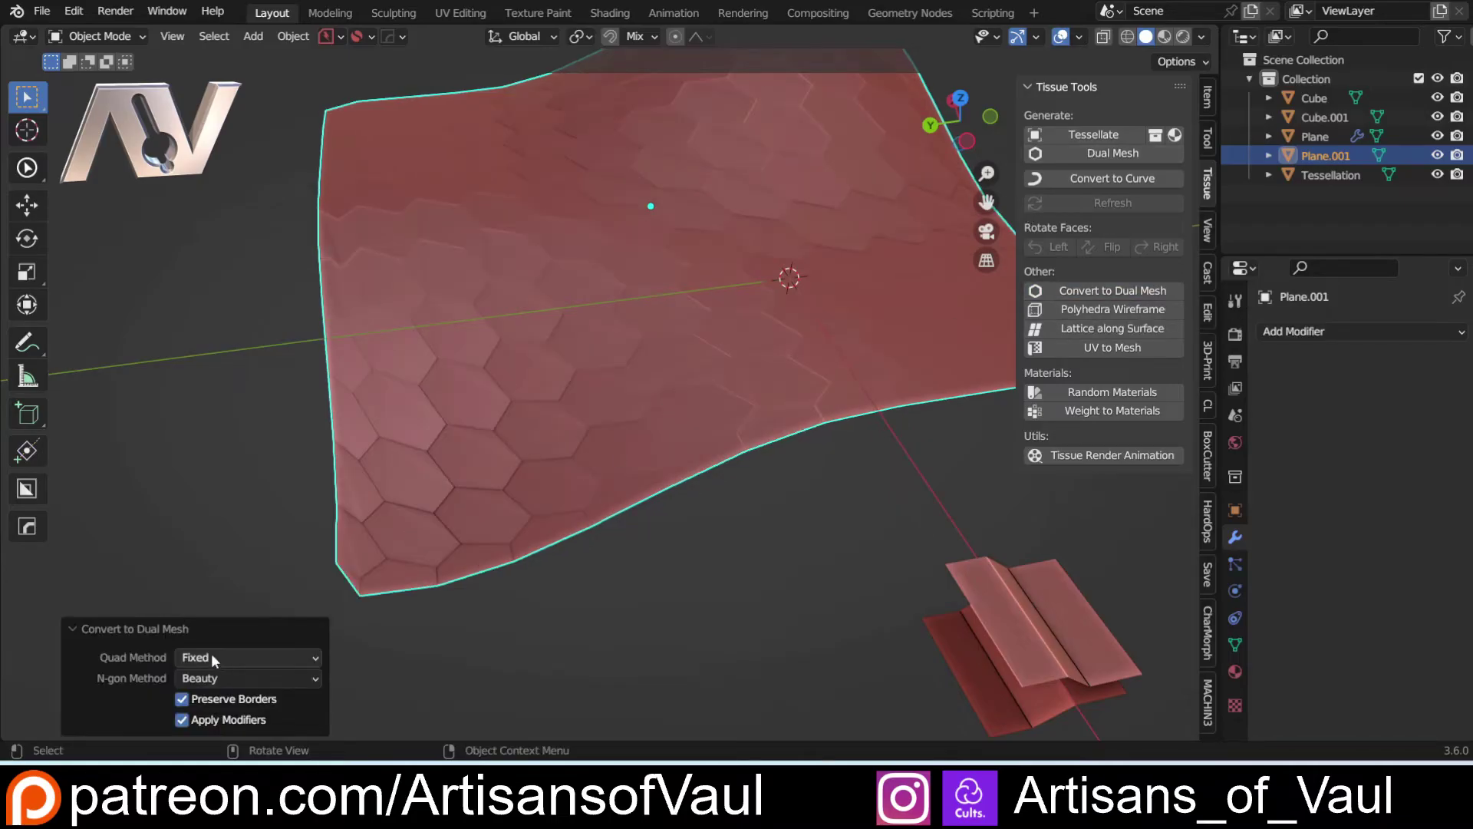
shift+middle_drag(353, 468, 518, 488)
scroll(486, 513, up, 6)
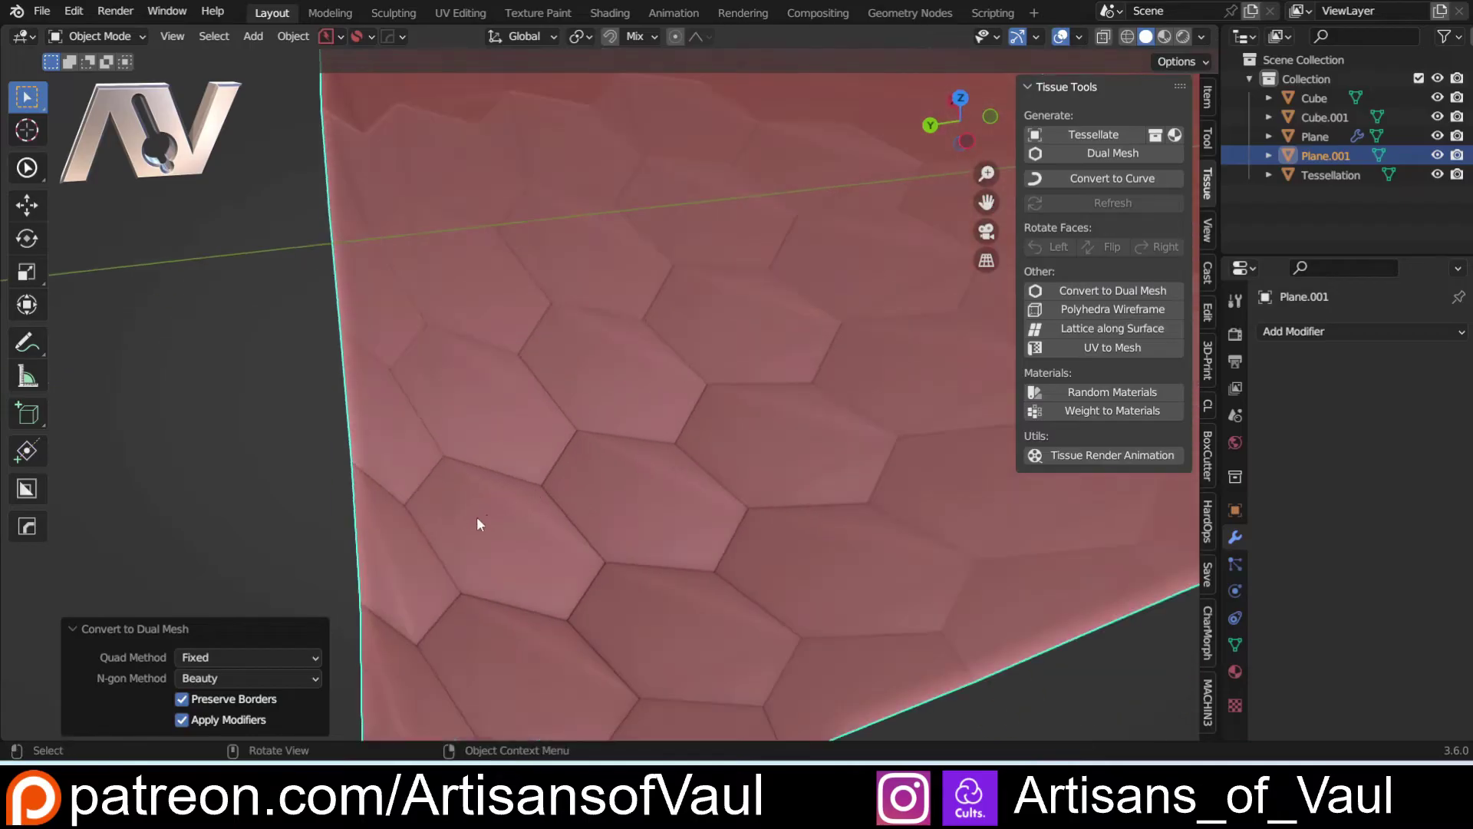
Turn off Preserve Borders for the dual mesh conversion and check the hexagonal mesh in edit mode
scroll(407, 521, down, 4)
shift+middle_drag(403, 520, 273, 457)
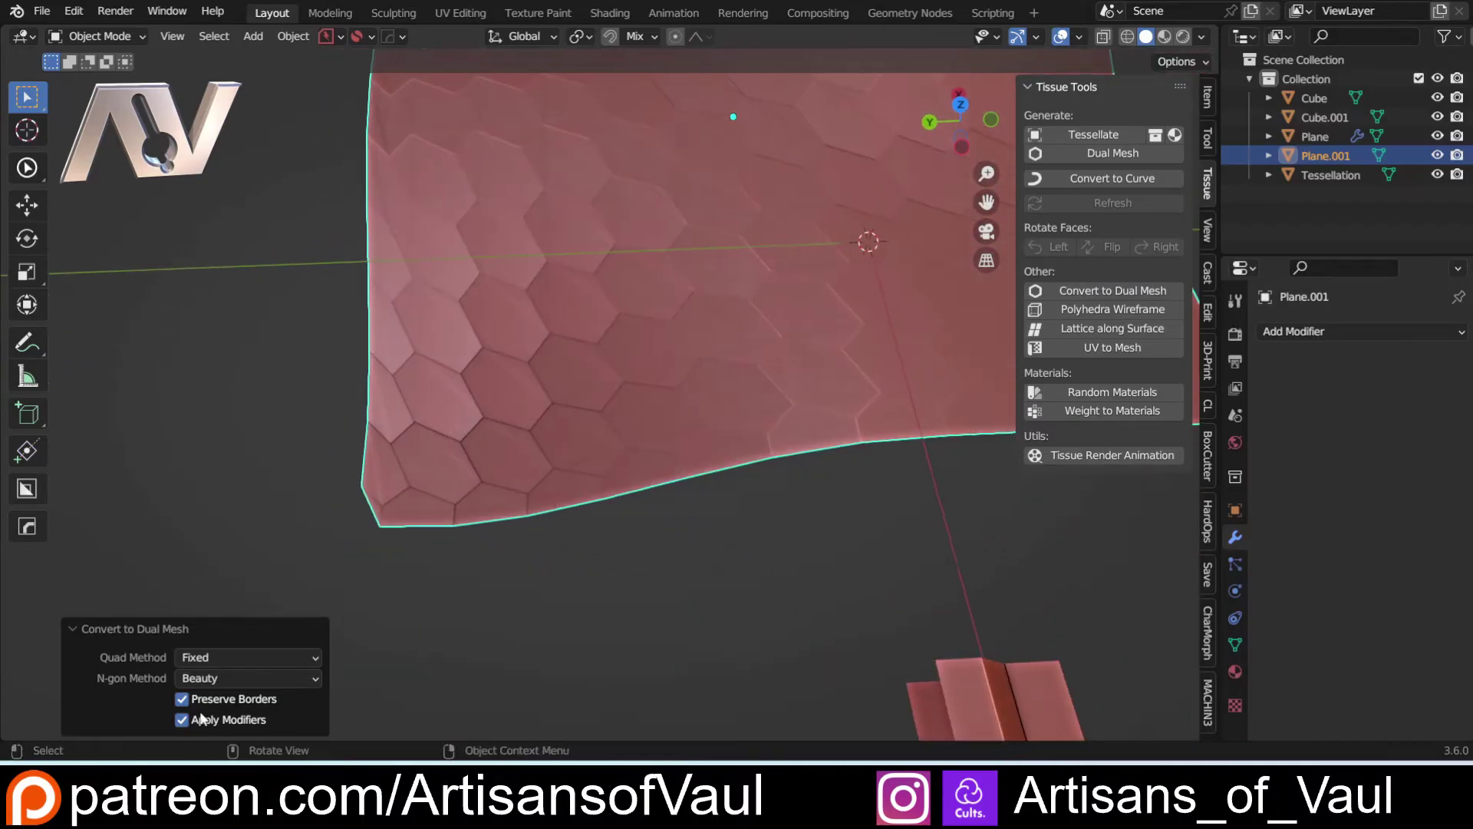
click(181, 699)
scroll(671, 395, down, 4)
shift+middle_drag(671, 394, 519, 465)
scroll(565, 474, up, 2)
key(Tab)
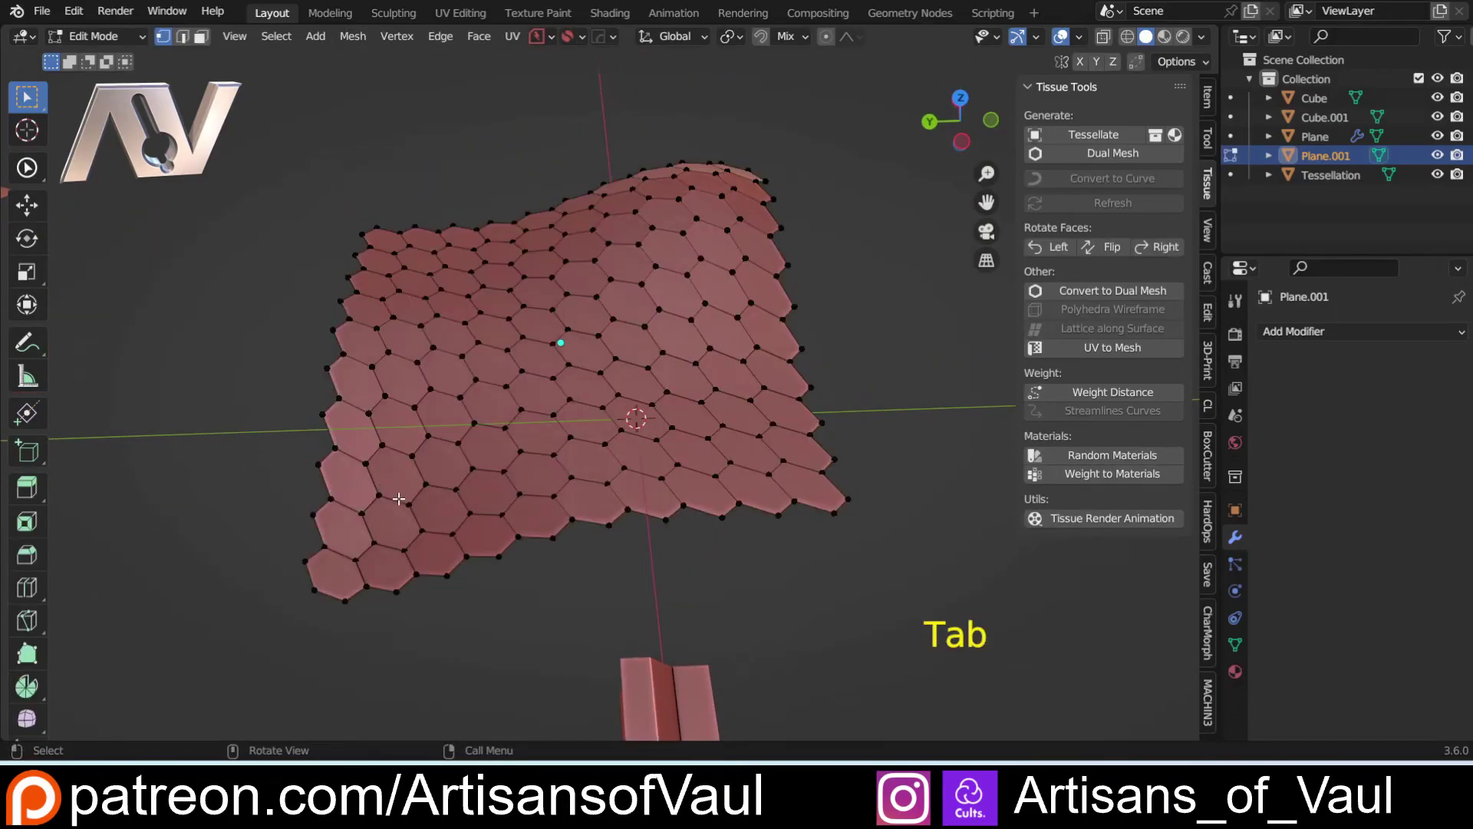
key(Tab)
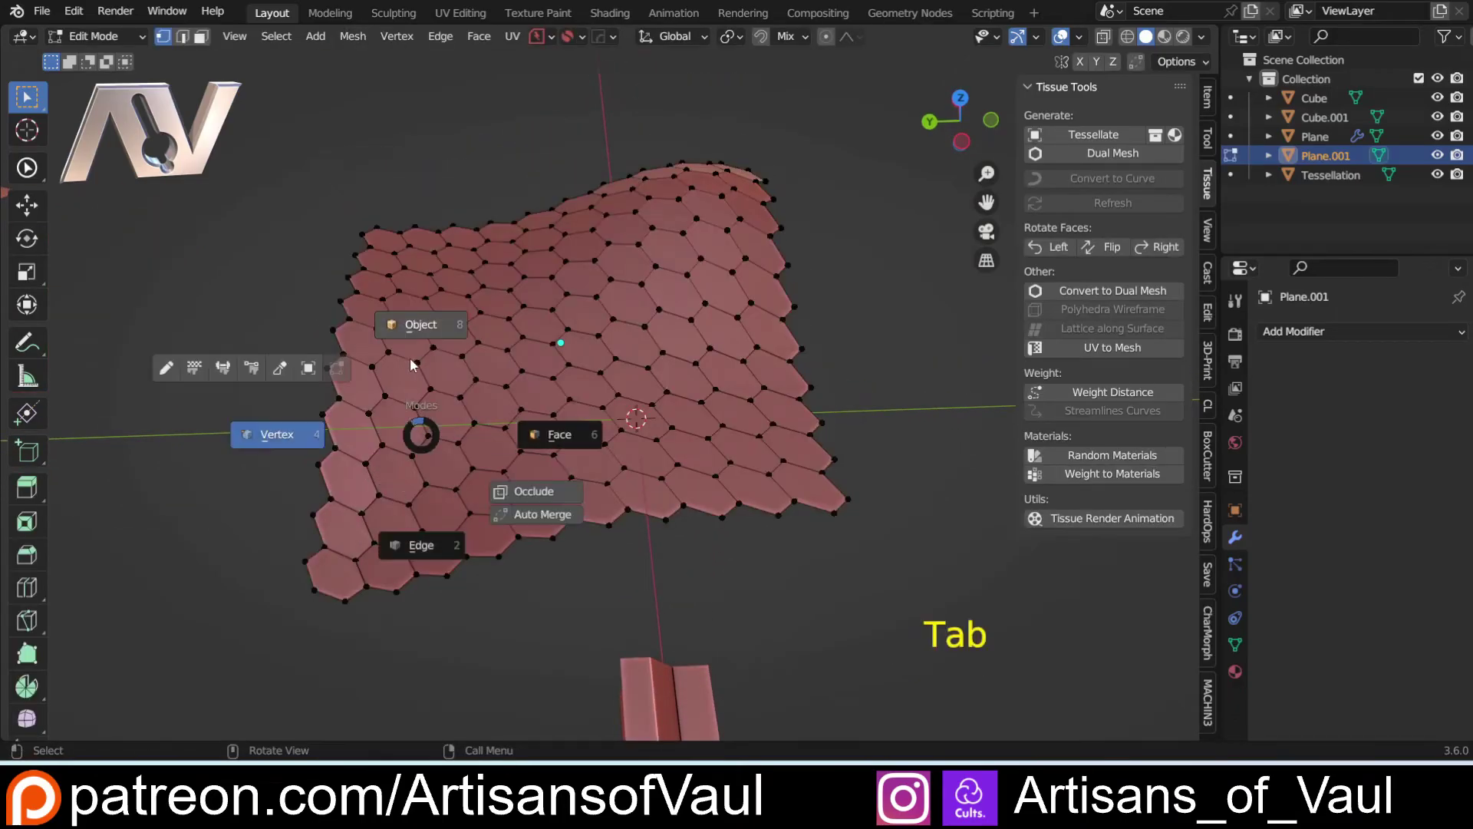
Tessellate the hexagonal dual mesh plane with the stepped block as component, using the Fan fill mode
shift+middle_drag(689, 592, 679, 537)
click(617, 578)
shift+click(633, 354)
click(1091, 137)
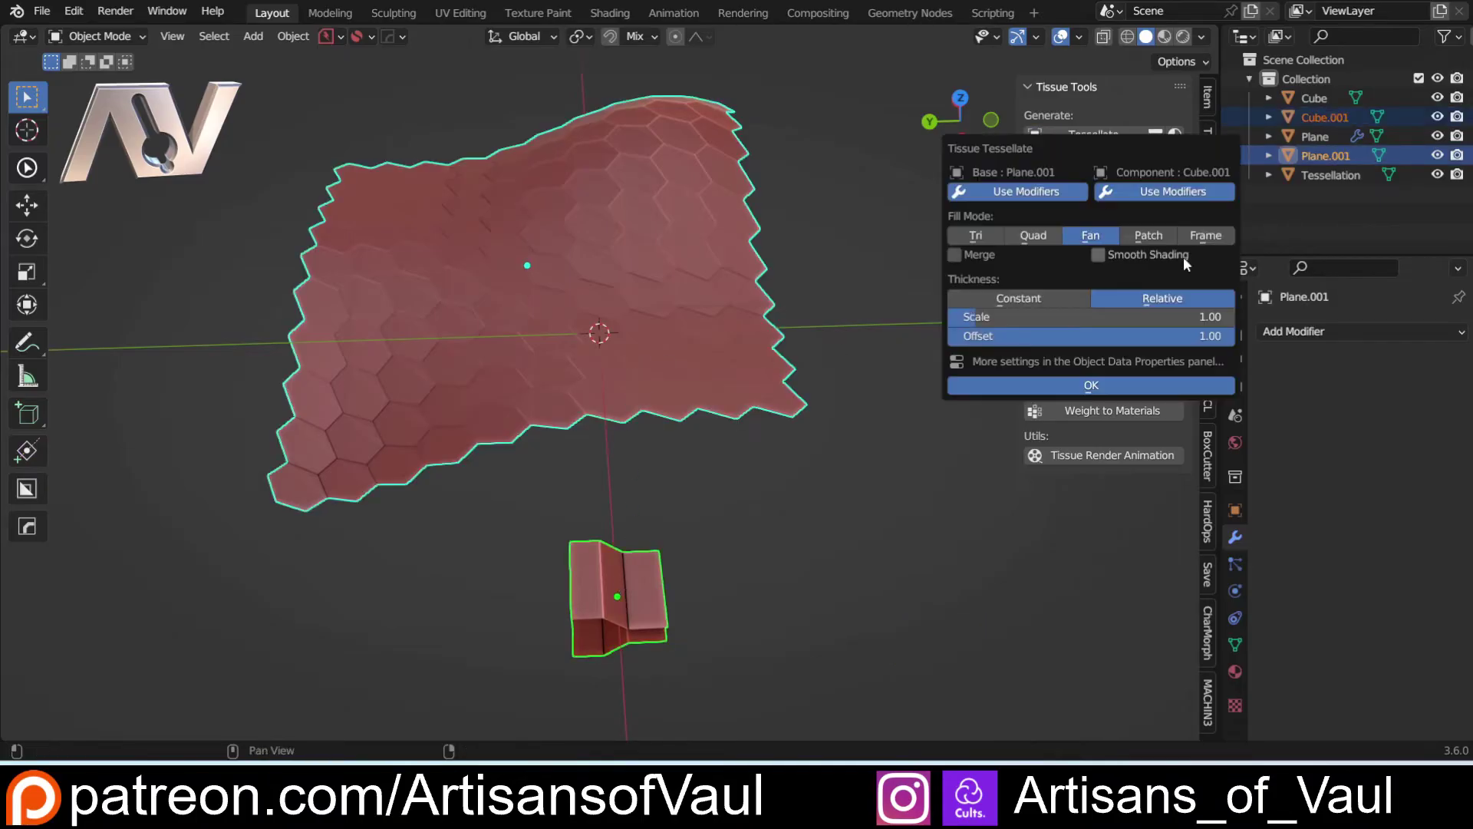
click(1069, 382)
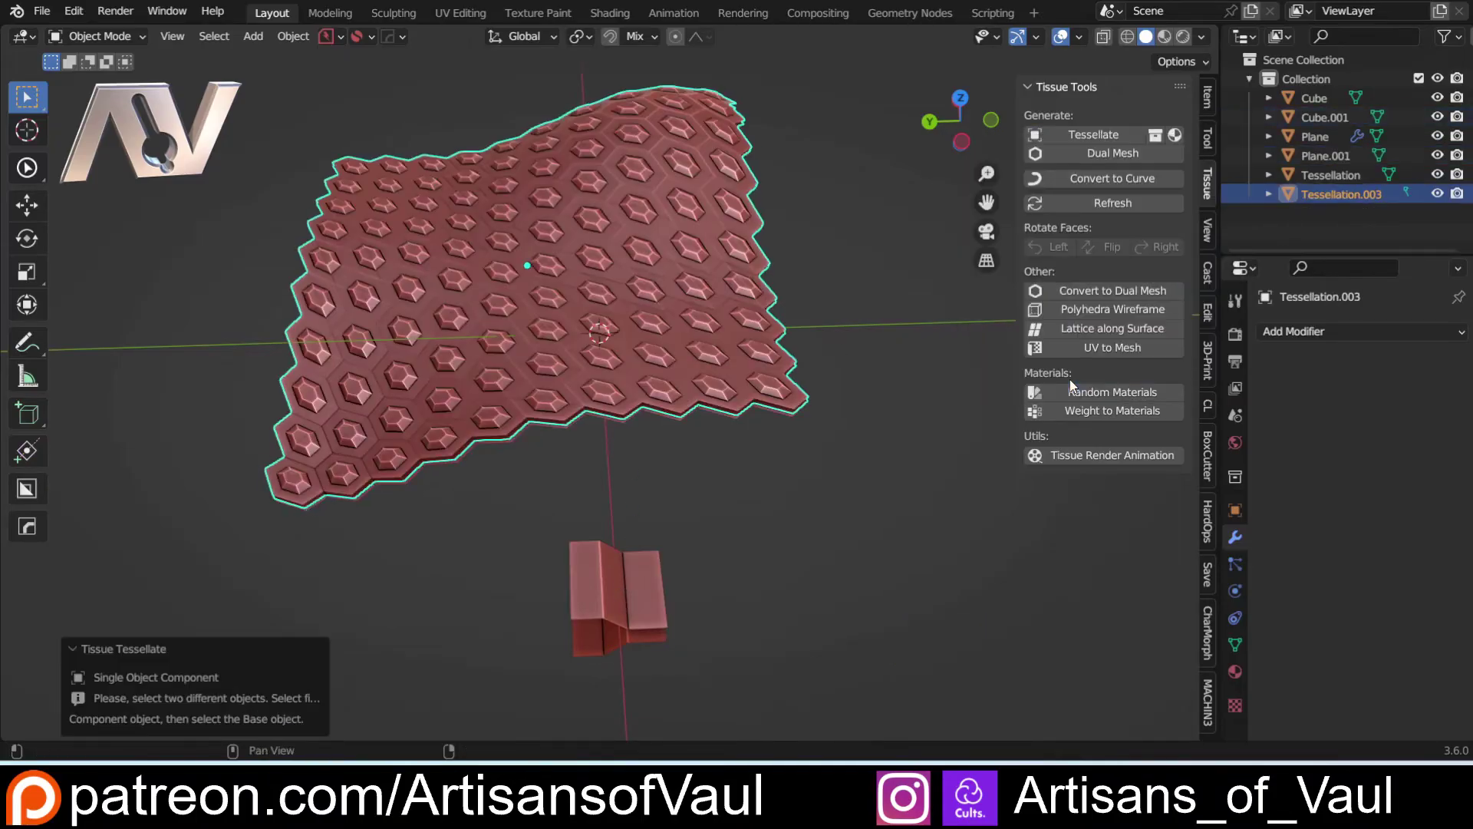
Enable Merge for the new tessellation and set its Close Mesh option to Bridge Open Loops
click(1236, 645)
scroll(1286, 638, down, 8)
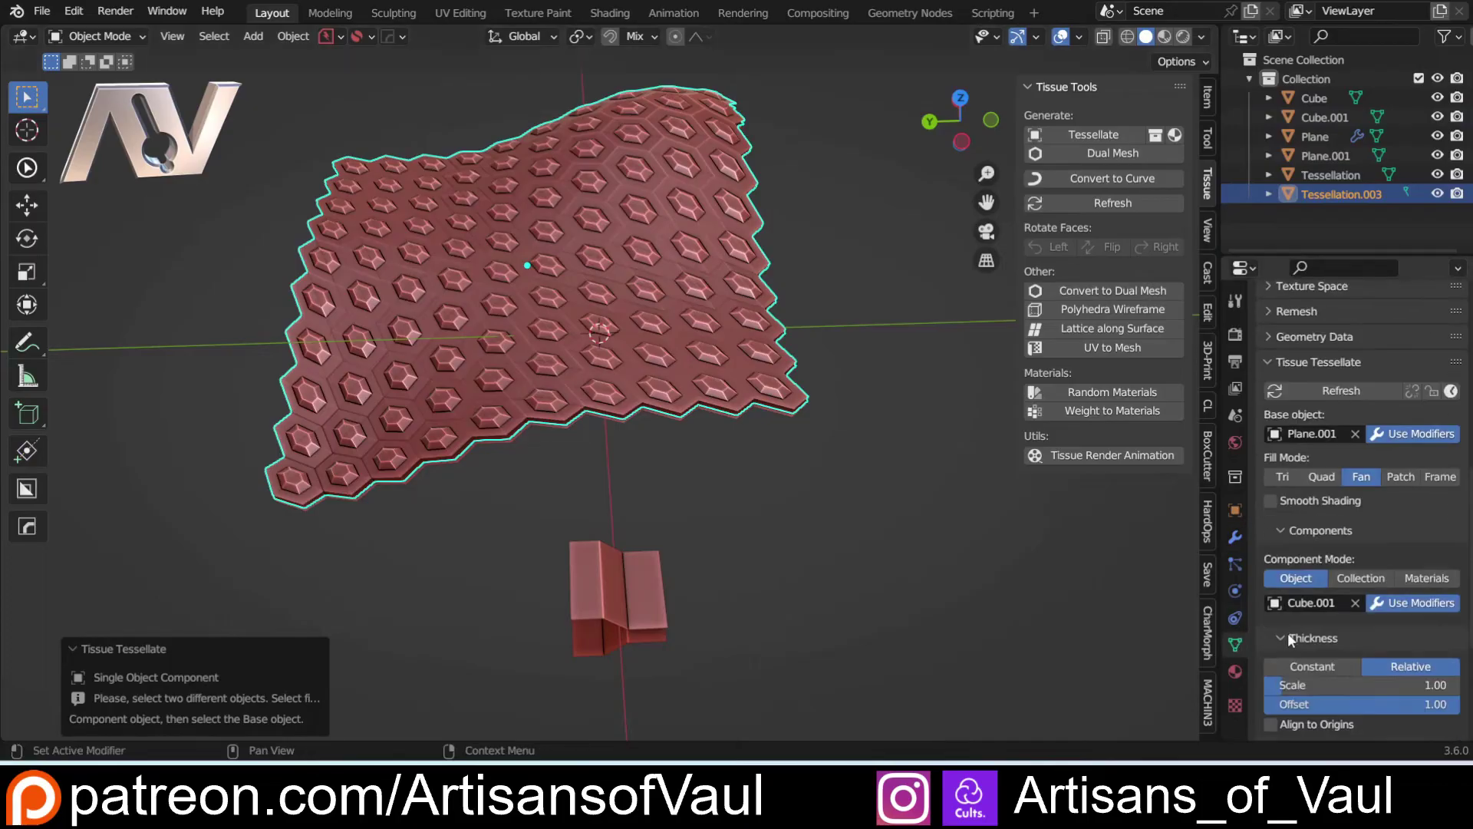
scroll(984, 512, up, 3)
click(1383, 578)
click(1362, 641)
scroll(631, 422, down, 2)
Examine the merged tessellation's mesh in edit mode and its outer rim in object mode
middle_drag(631, 422, 721, 546)
key(Tab)
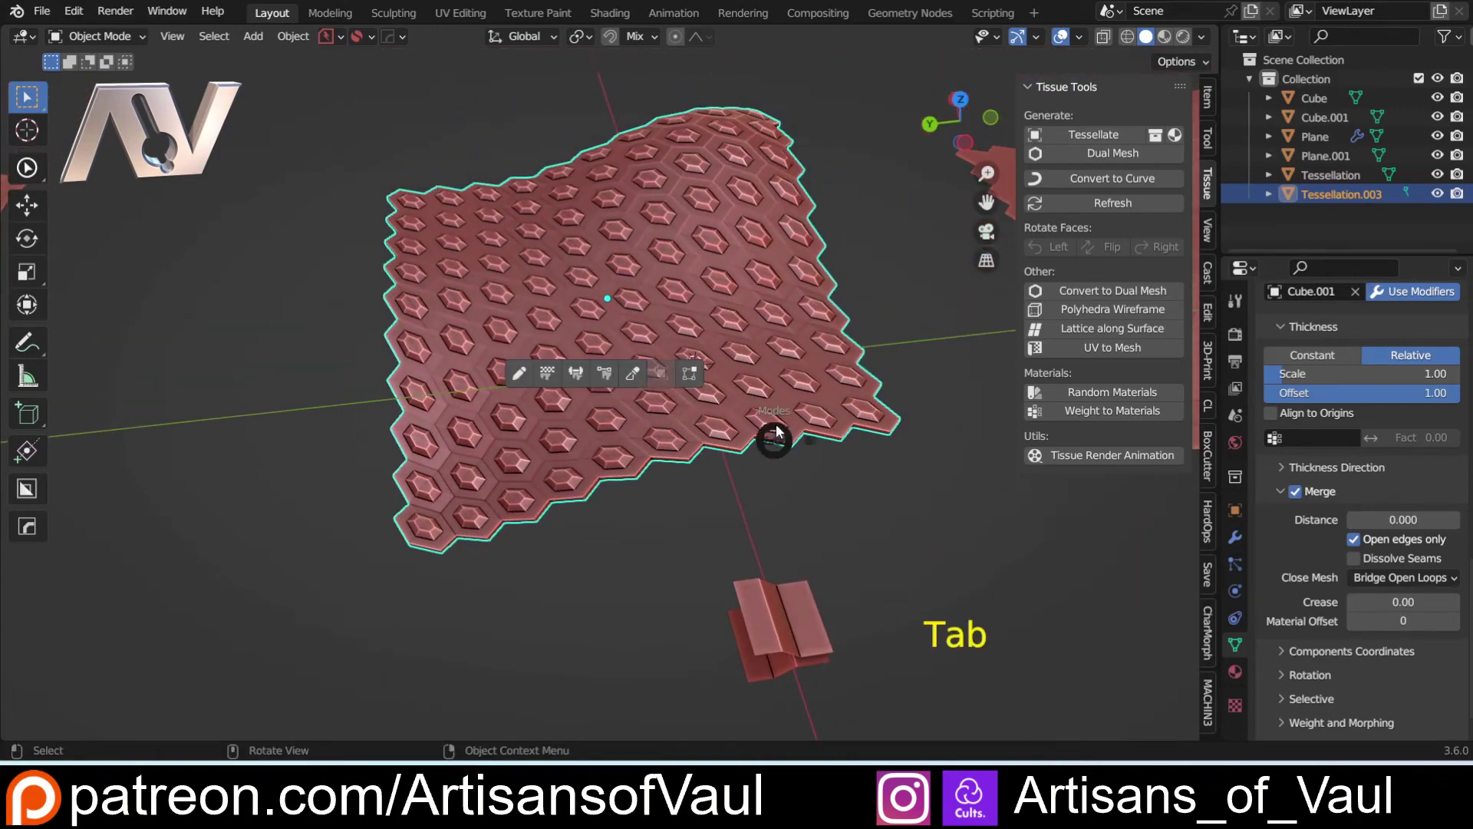
click(771, 332)
key(Tab)
click(692, 362)
click(671, 508)
mouse_move(670, 508)
middle_down()
mouse_move(576, 449)
mouse_move(655, 496)
middle_up()
scroll(680, 489, up, 2)
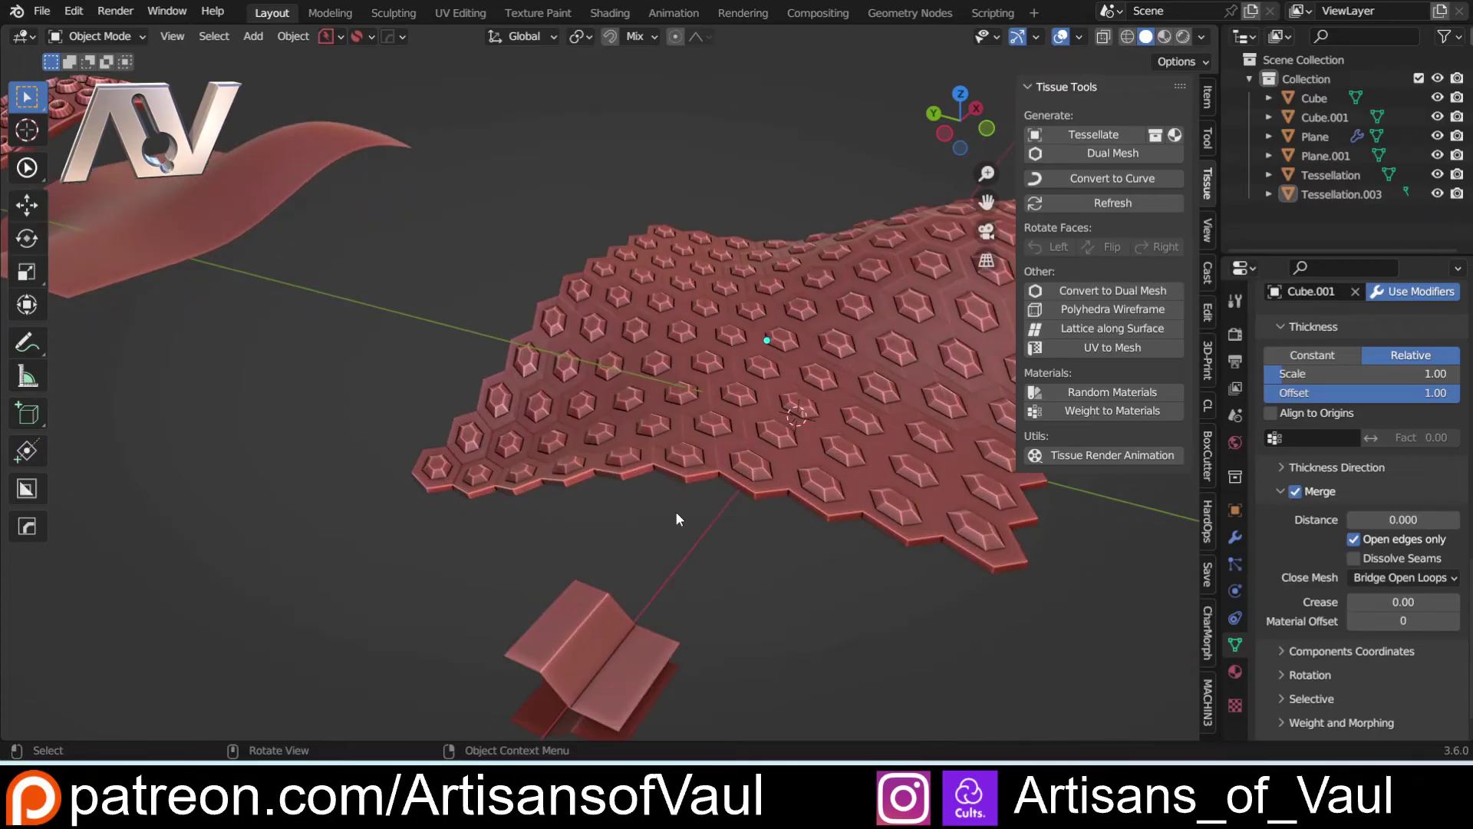
Add two evenly spaced loop cuts across the steps of the component block
middle_drag(676, 511, 660, 552)
shift+middle_drag(660, 553, 637, 399)
scroll(636, 399, up, 2)
click(553, 606)
shift+middle_drag(553, 606, 581, 531)
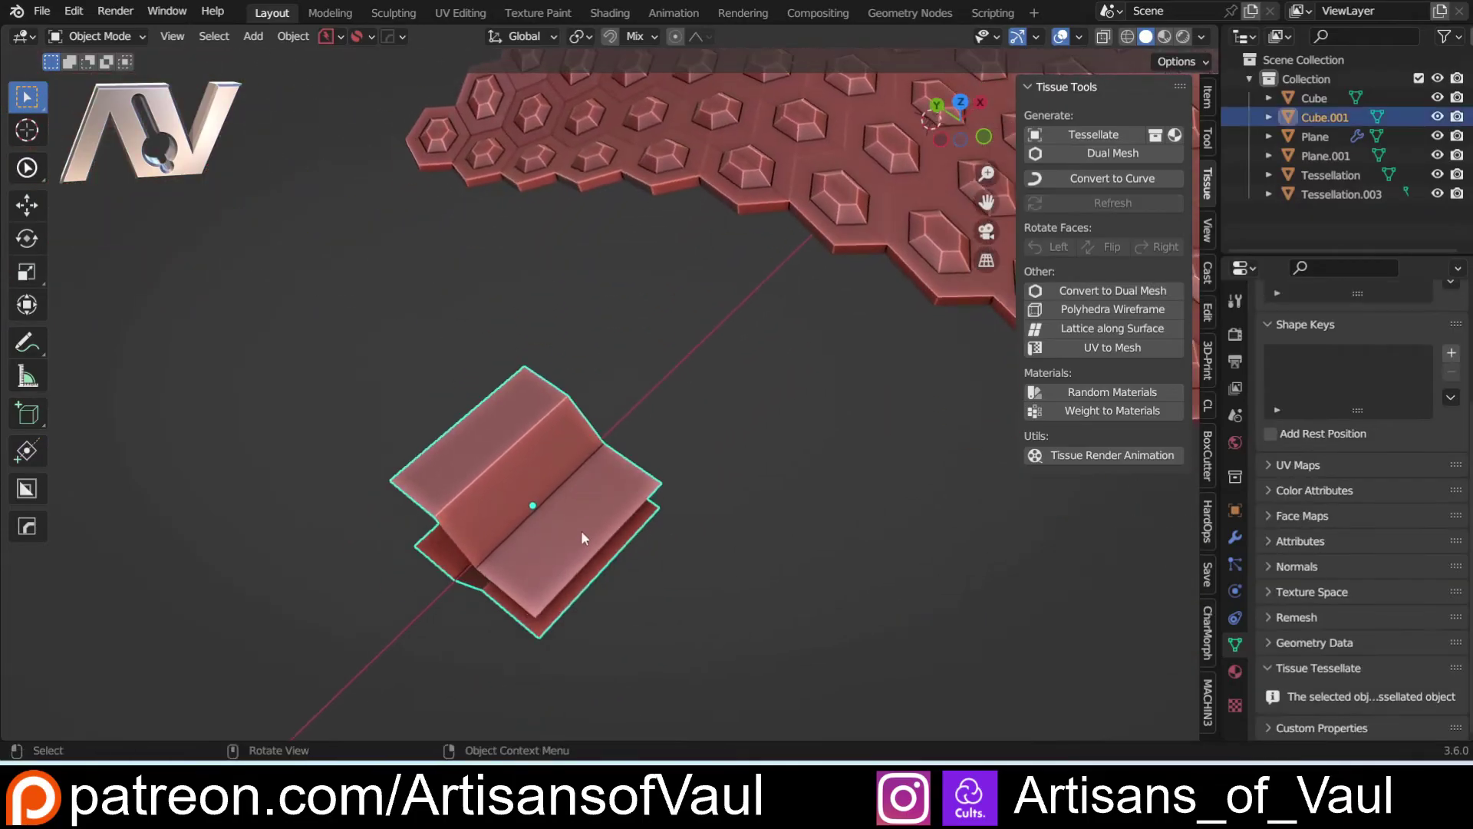
key(Tab)
click(583, 644)
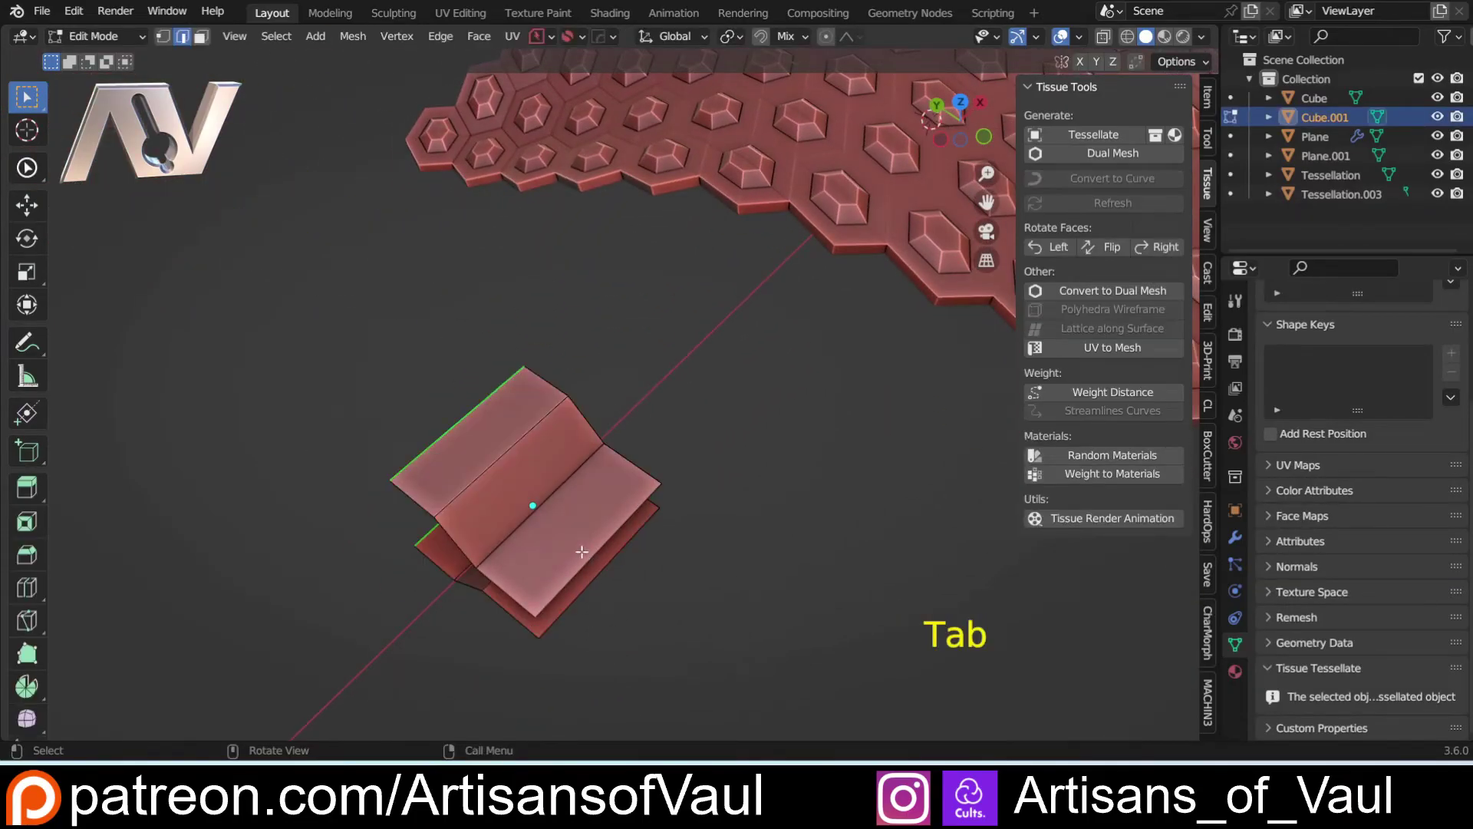
key(ctrl+r)
scroll(559, 512, up, 1)
click(561, 512)
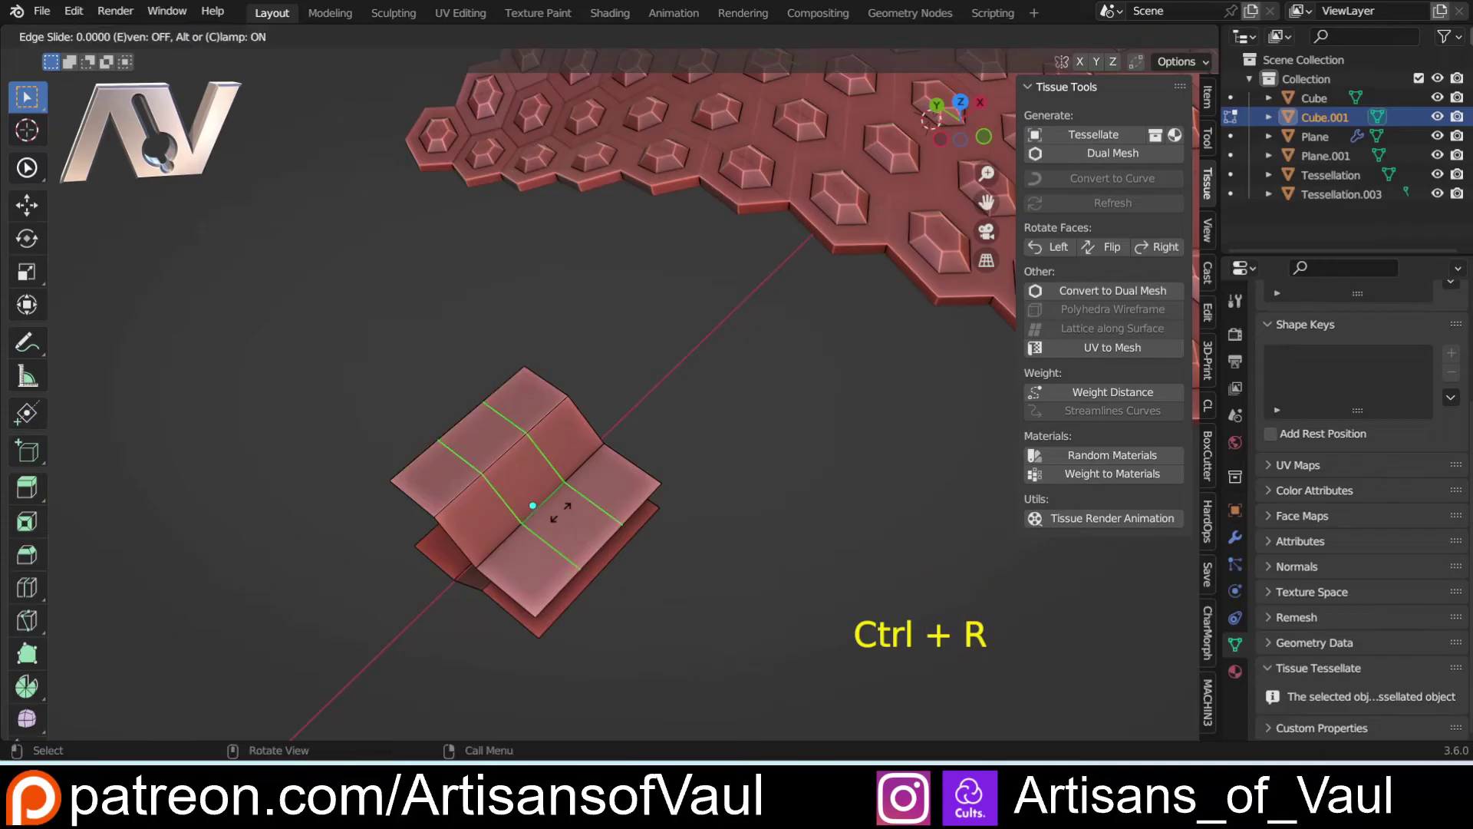
right_click(549, 508)
Delete the middle edges at the low end of the block to open a notch between the two cuts
middle_drag(532, 504, 578, 587)
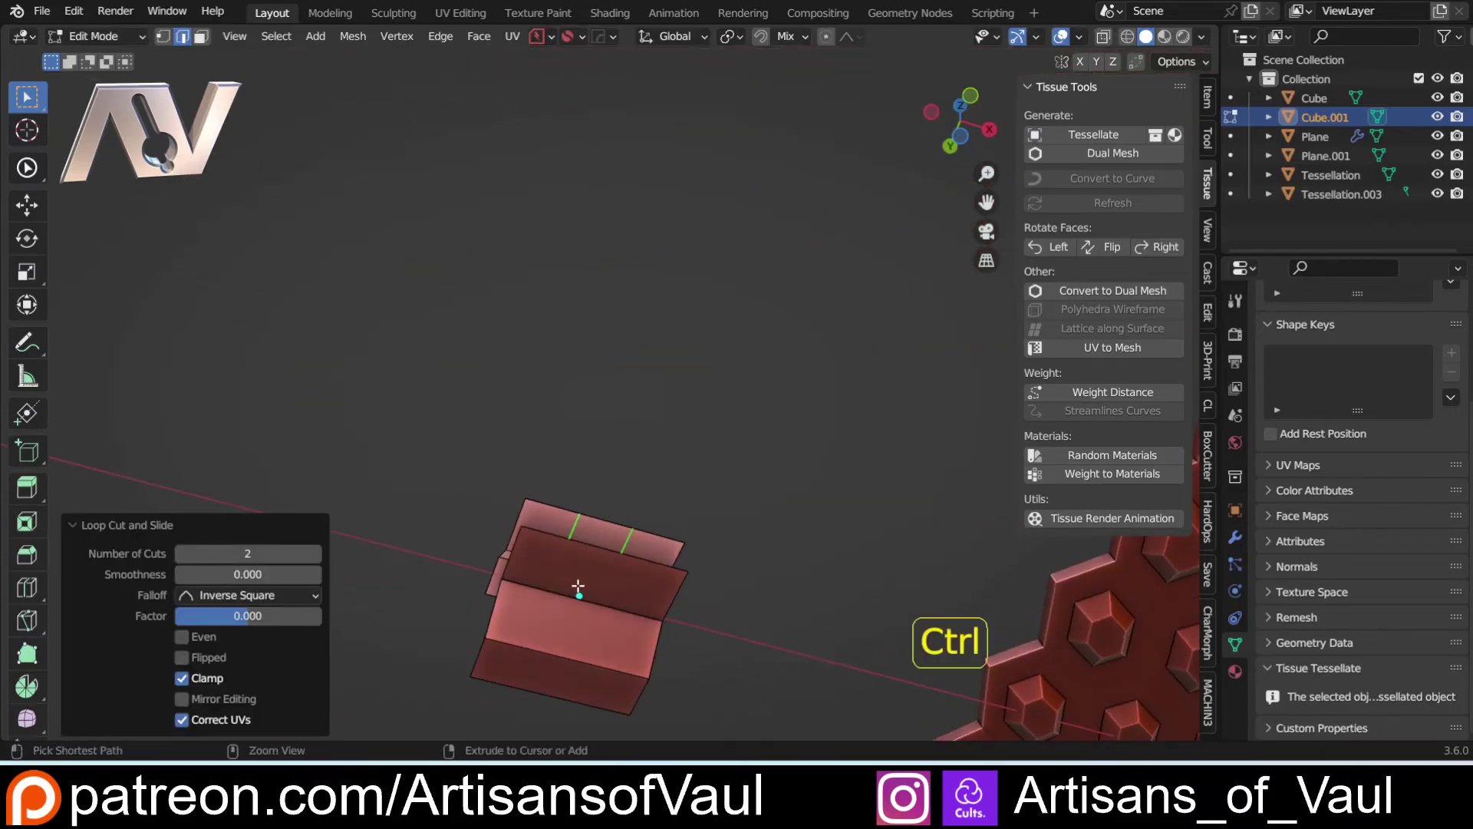
key(ctrl+r)
scroll(579, 591, up, 1)
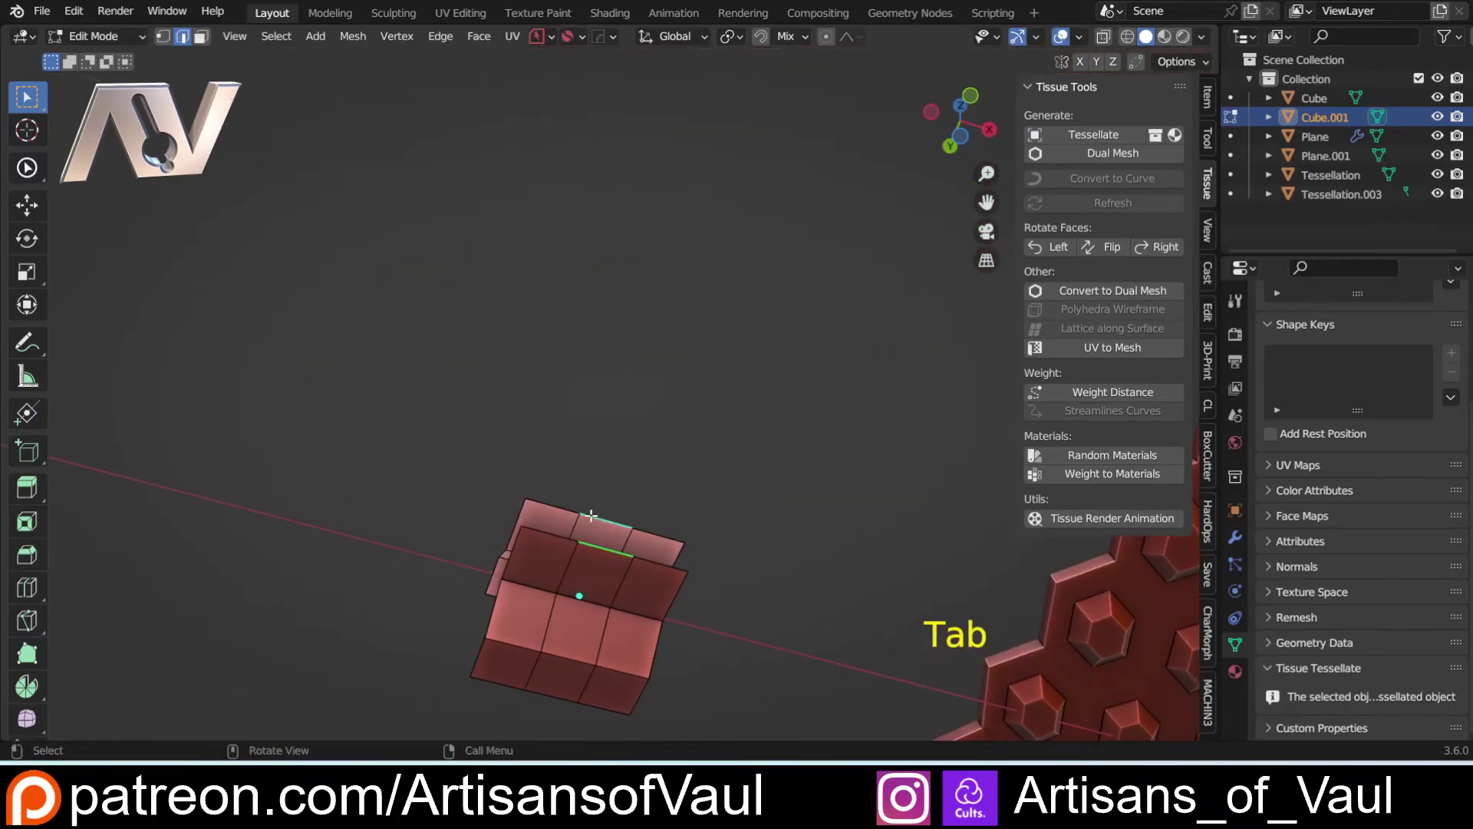
key(Delete)
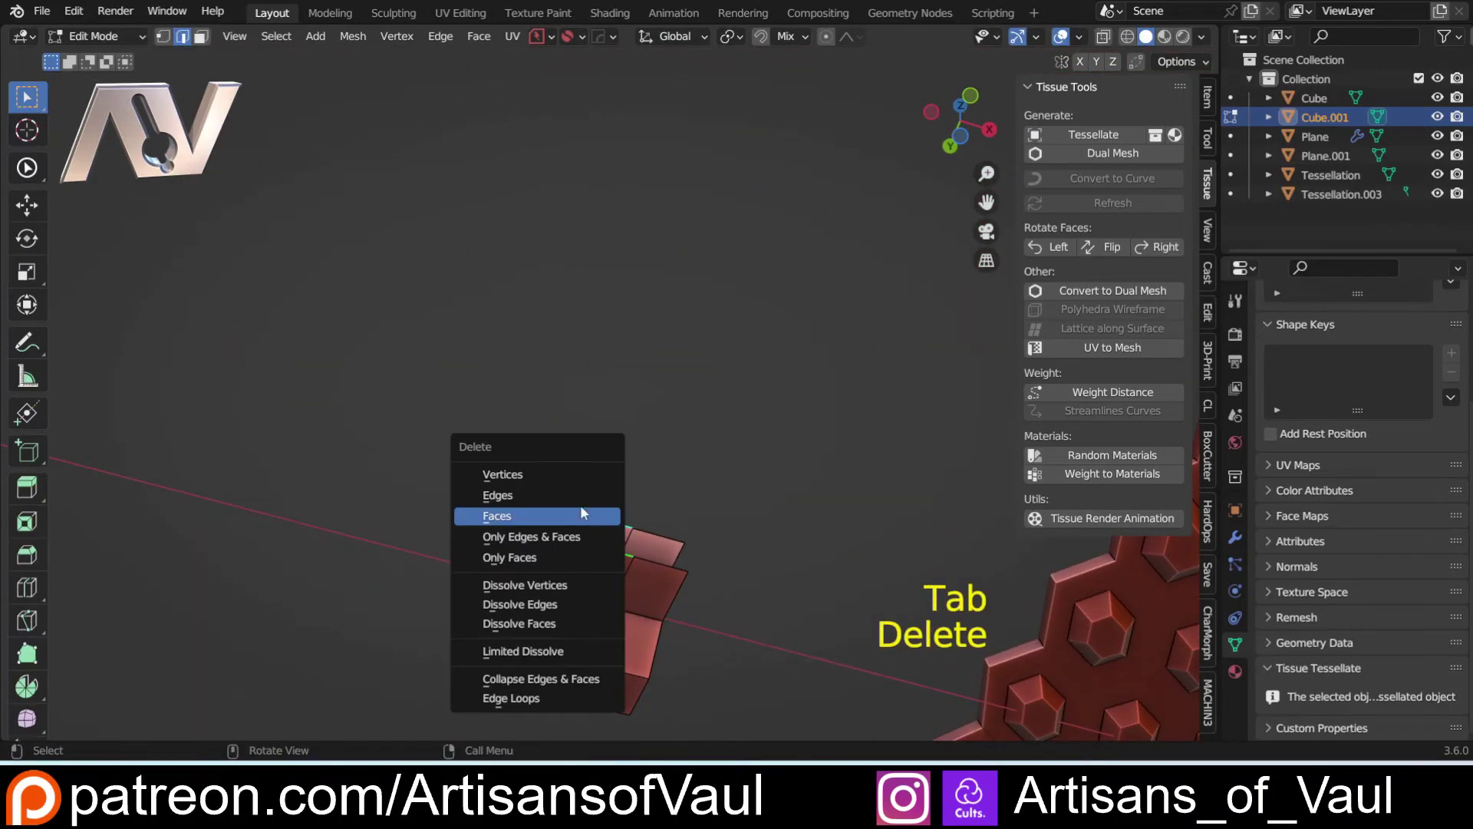
click(560, 495)
Fill the open sides of the block's notch with new faces and return to object mode
middle_drag(560, 496, 692, 473)
key(Tab)
key(f)
key(f)
key(f)
key(Tab)
click(698, 369)
Refresh the hexagonal fan tessellation so it uses the notched component block
scroll(705, 372, down, 2)
shift+middle_drag(705, 372, 695, 469)
click(748, 395)
scroll(1305, 537, up, 5)
scroll(1274, 508, down, 8)
click(1273, 508)
scroll(655, 481, up, 3)
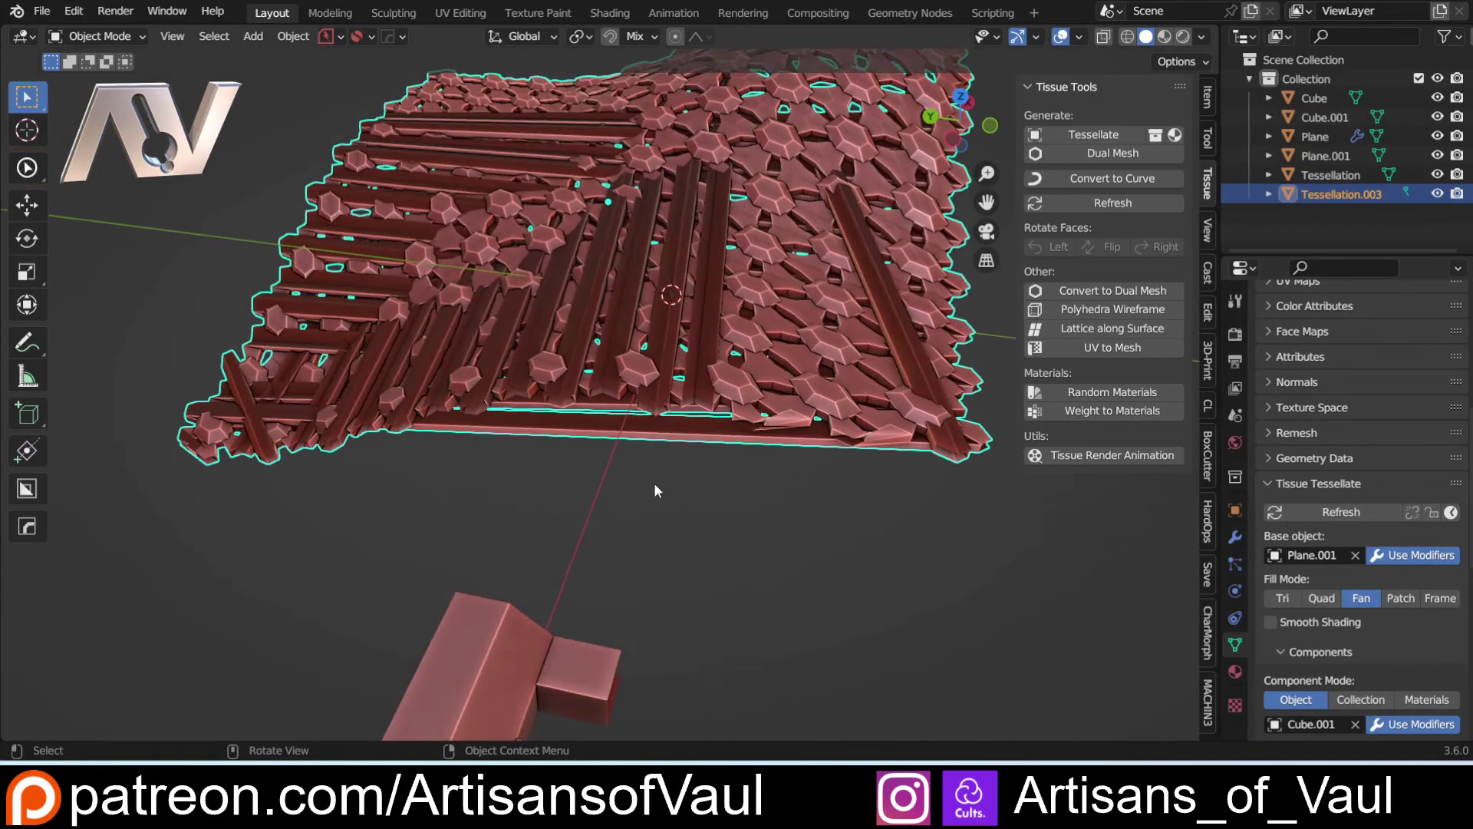
scroll(656, 481, up, 2)
Set the tessellation's Close Mesh option to None
scroll(1303, 597, down, 13)
click(1374, 610)
click(1348, 635)
Examine the notched fan pattern and the unclosed outer edges of the tessellation up close
middle_drag(563, 418, 640, 376)
scroll(560, 537, up, 4)
scroll(702, 437, up, 4)
scroll(682, 518, down, 5)
scroll(681, 518, down, 4)
scroll(639, 470, up, 5)
middle_drag(729, 578, 542, 582)
scroll(602, 595, up, 3)
scroll(1351, 560, down, 1)
Set the tessellation's Close Mesh option to Cap Holes
click(1369, 580)
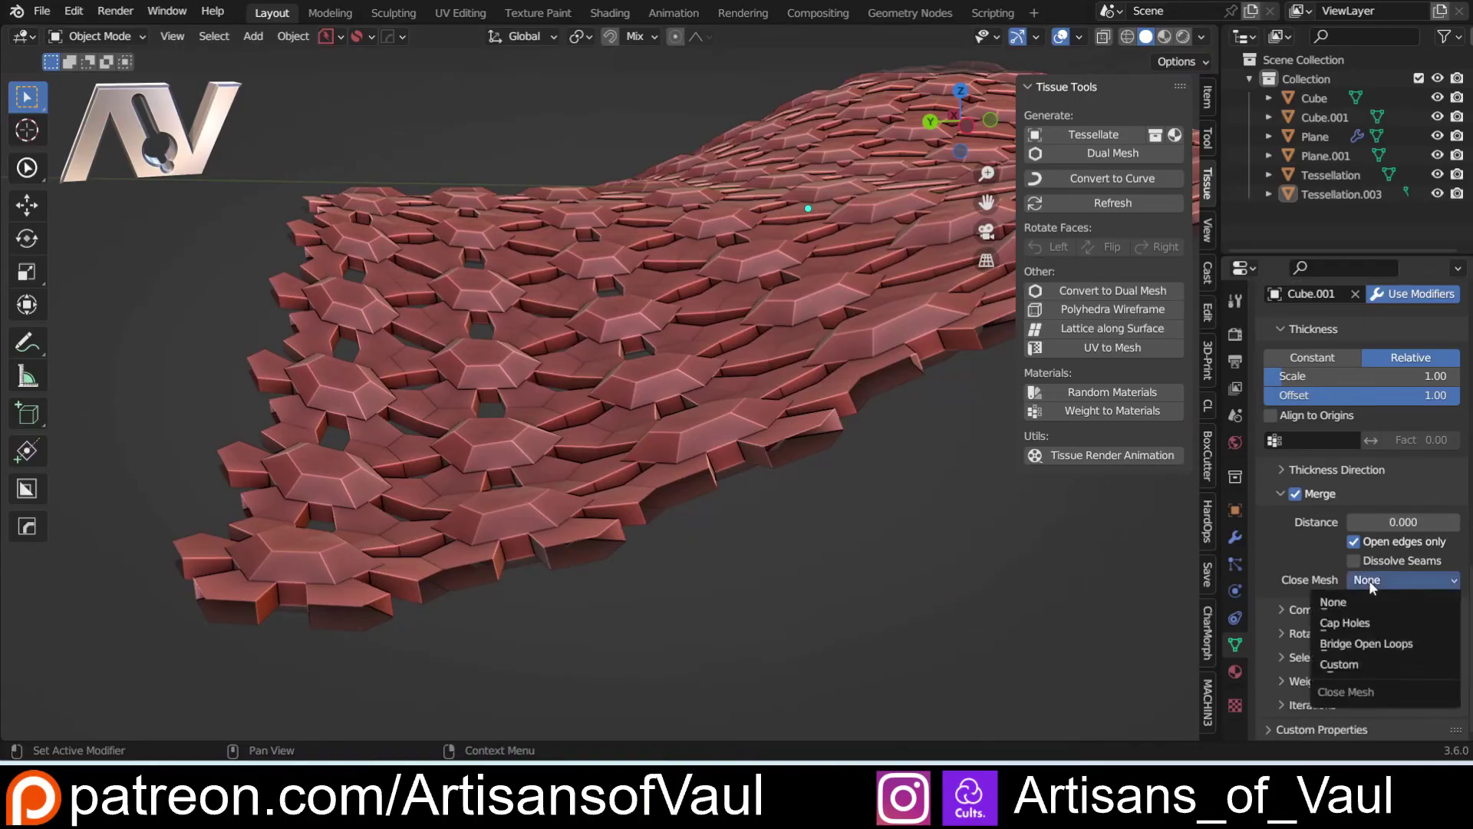
click(1344, 622)
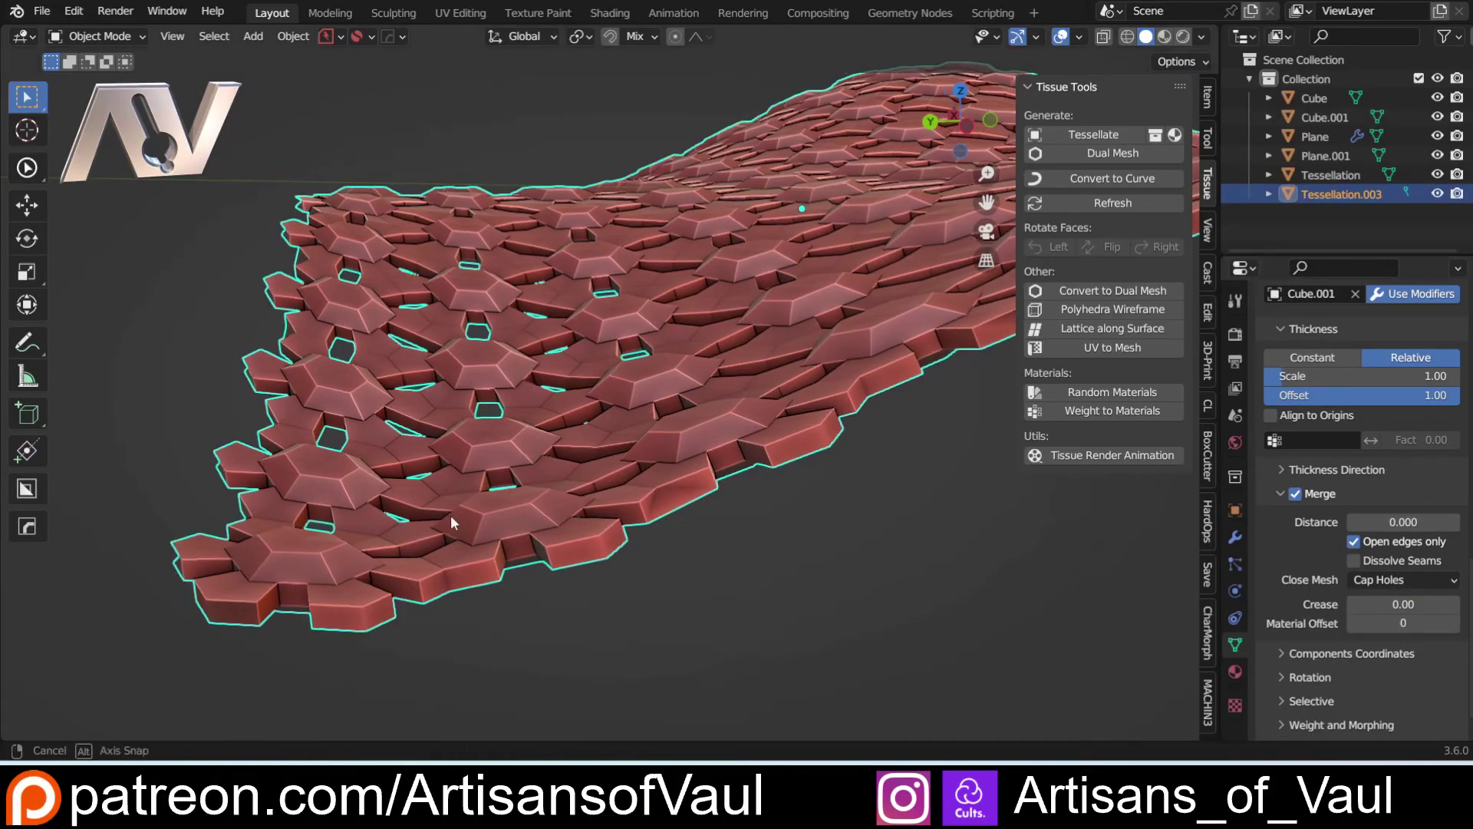
middle_drag(450, 522, 586, 544)
Examine the capped rim and overall pattern of the tessellation beside its notched component block
middle_drag(665, 497, 585, 470)
scroll(585, 471, down, 4)
shift+middle_drag(725, 443, 530, 535)
scroll(618, 581, up, 4)
mouse_move(529, 536)
shift+middle_down()
mouse_move(710, 613)
mouse_move(512, 533)
shift+middle_up()
scroll(512, 537, down, 3)
click(516, 584)
middle_drag(516, 585, 636, 569)
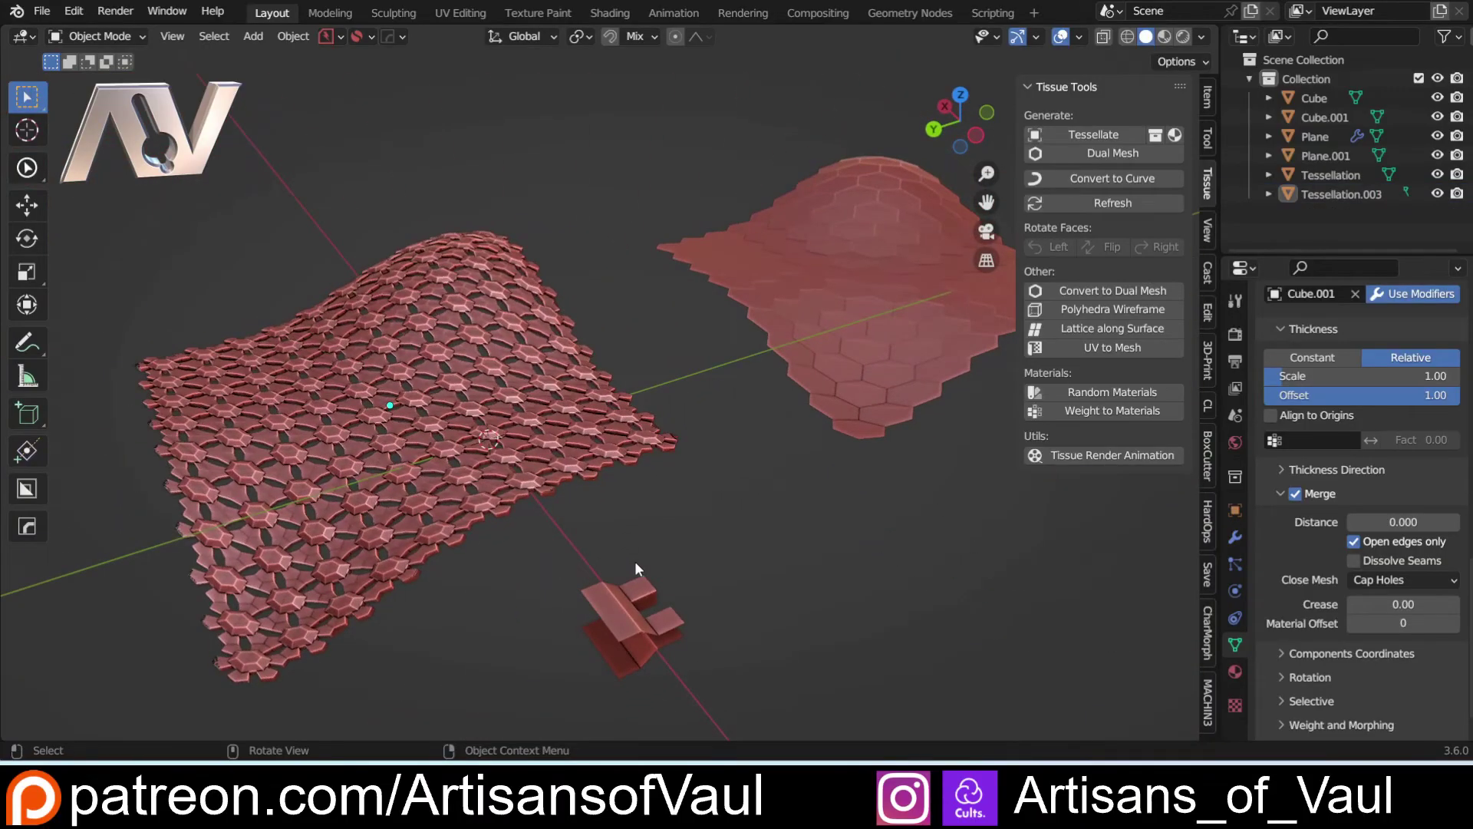